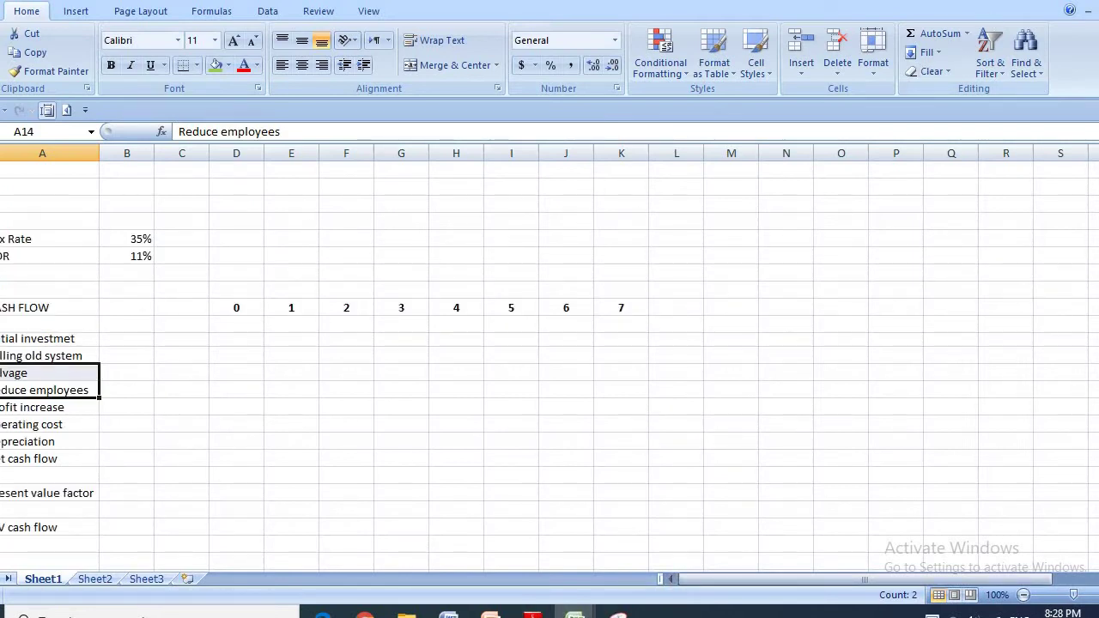
Step: Enter the heading "purchase" in cell G1 and give it a green fill
{"action": "double_click", "coordinate": [700, 9]}
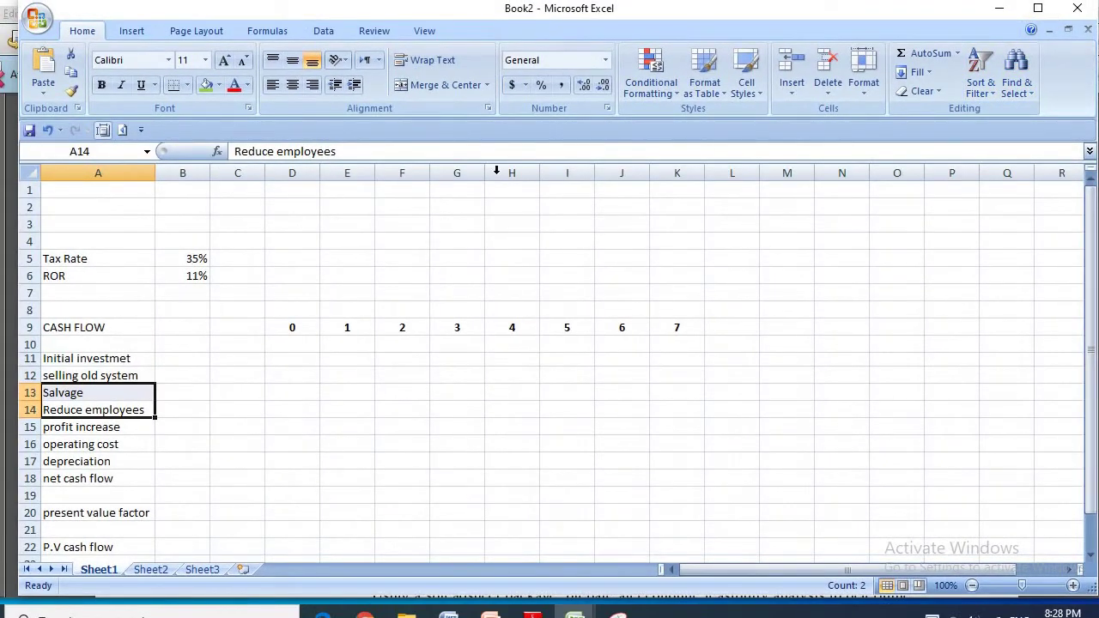
{"action": "left_click", "coordinate": [454, 191]}
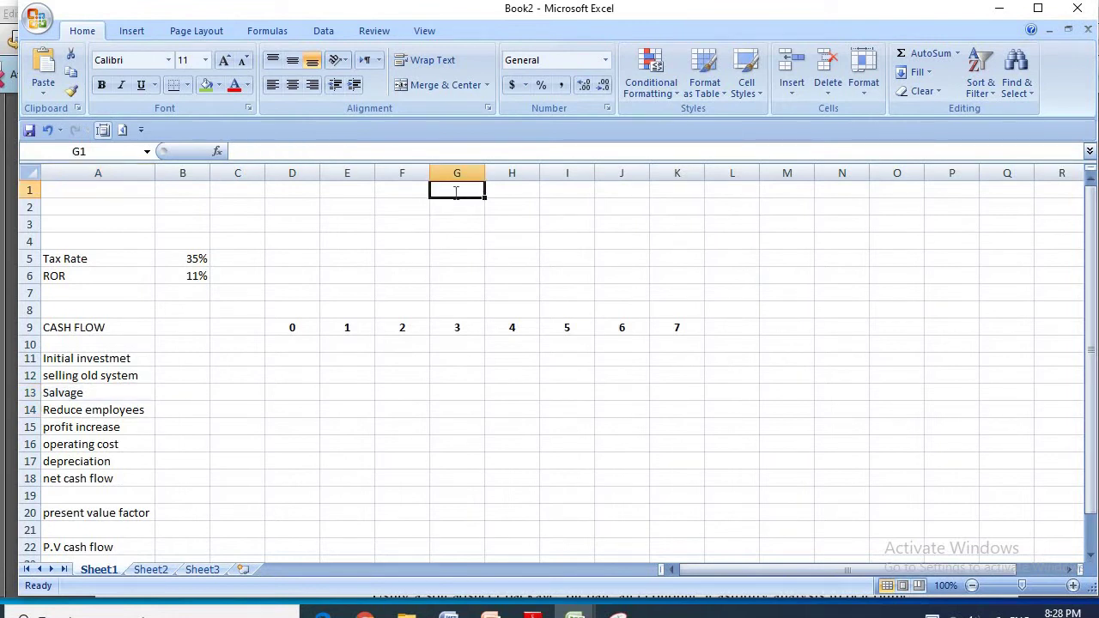
{"action": "type", "text": "purcha"}
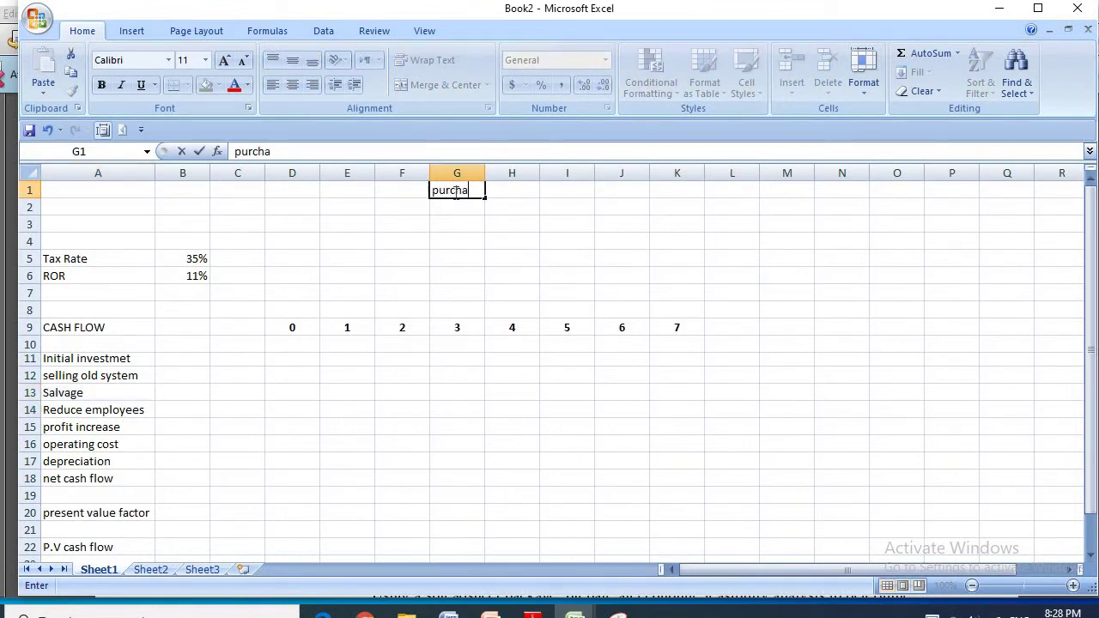
{"action": "type", "text": "se"}
{"action": "left_click", "coordinate": [599, 227]}
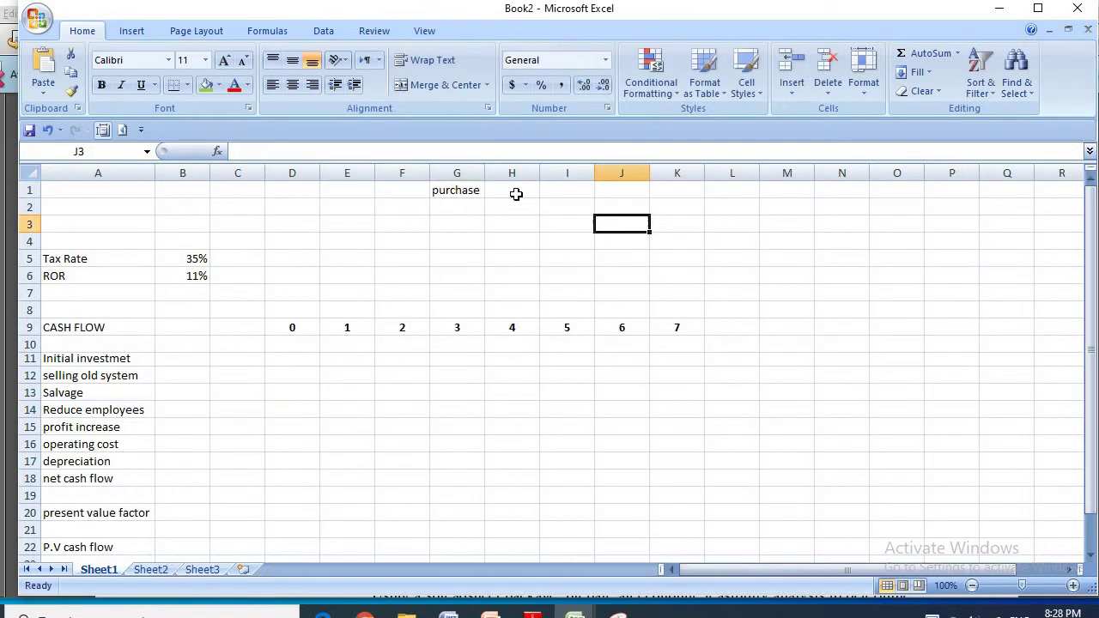
{"action": "left_click", "coordinate": [472, 192]}
{"action": "left_click", "coordinate": [206, 85]}
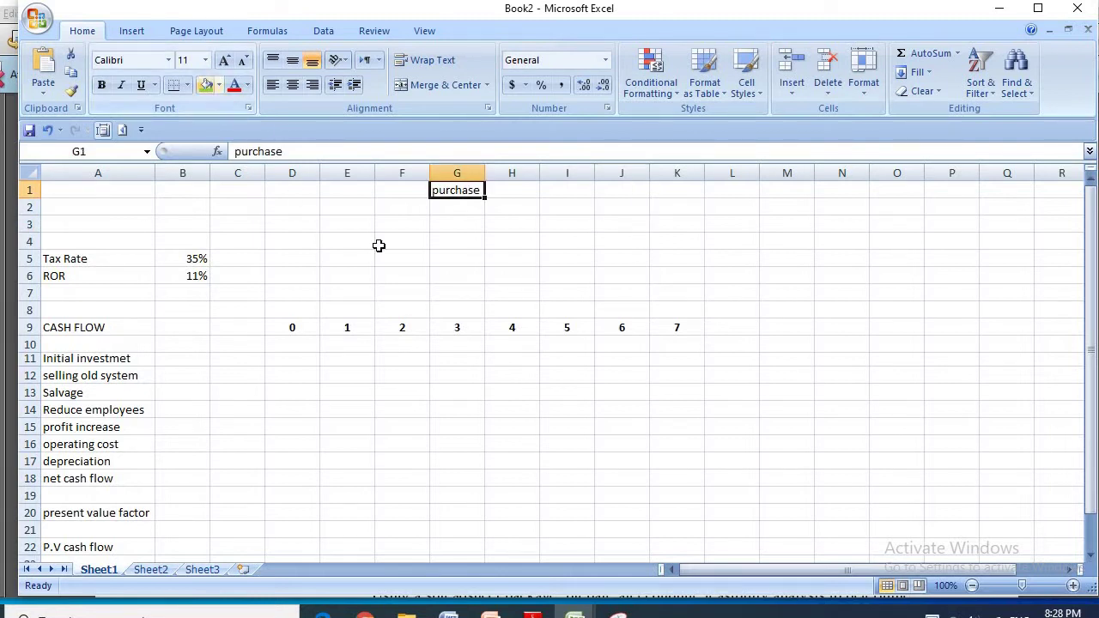
{"action": "left_click", "coordinate": [457, 244]}
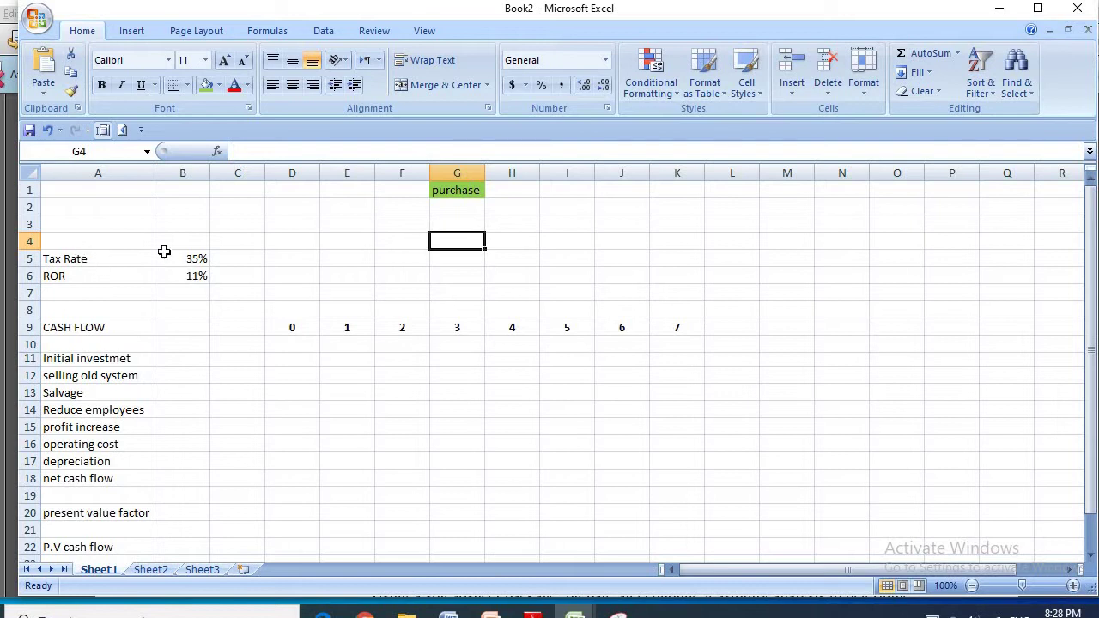
{"action": "left_click_drag", "start_coordinate": [150, 257], "coordinate": [187, 258]}
{"action": "left_click_drag", "start_coordinate": [129, 280], "coordinate": [167, 288]}
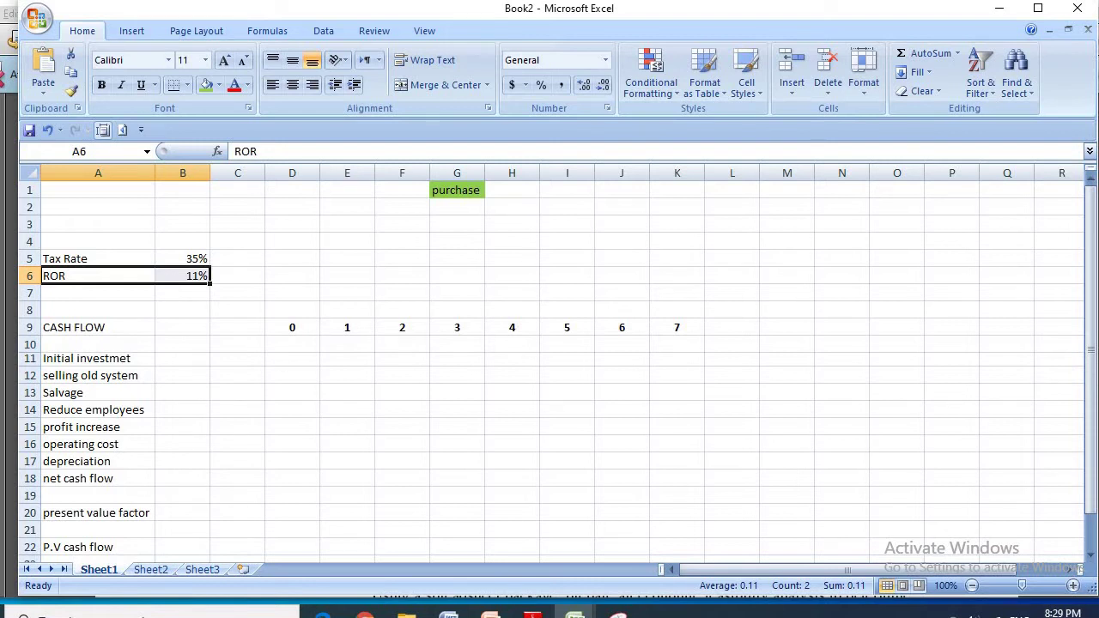
Step: Switch to the Romney_ph18 PDF and copy the new computer's quoted price of $224,800 from problem 20.4
{"action": "mouse_move", "coordinate": [530, 603]}
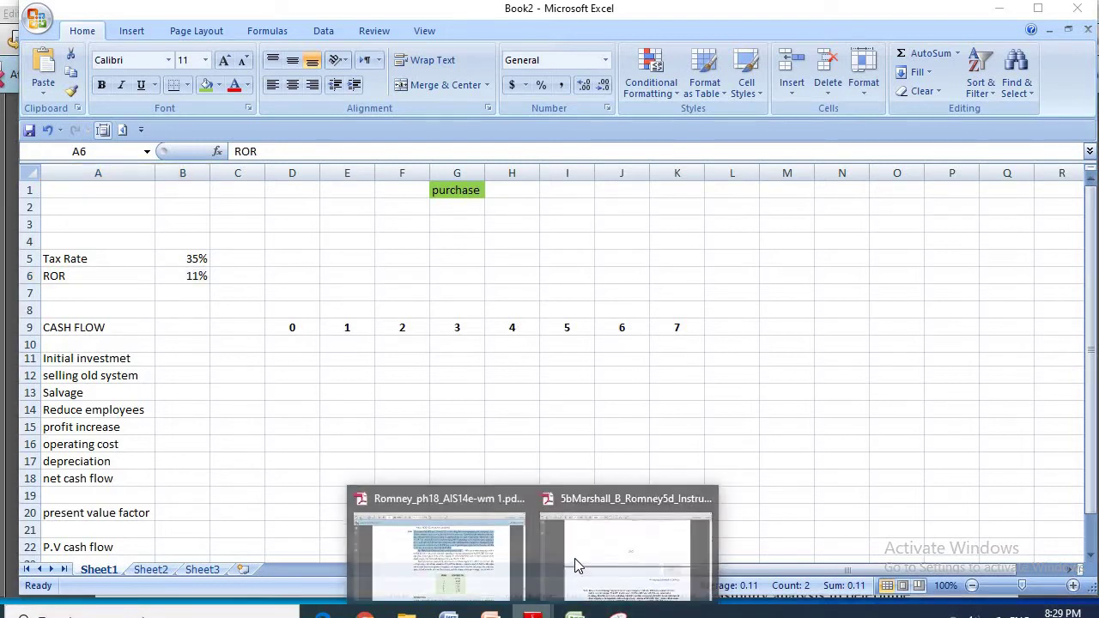
{"action": "left_click", "coordinate": [385, 559]}
{"action": "left_click", "coordinate": [547, 233]}
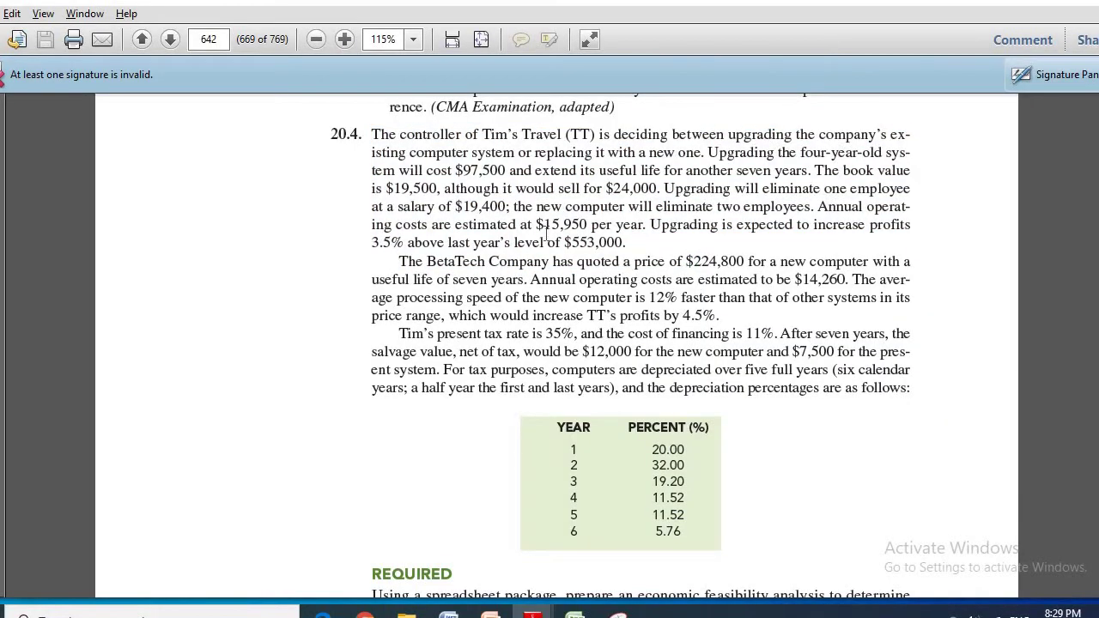
{"action": "double_click", "coordinate": [703, 254]}
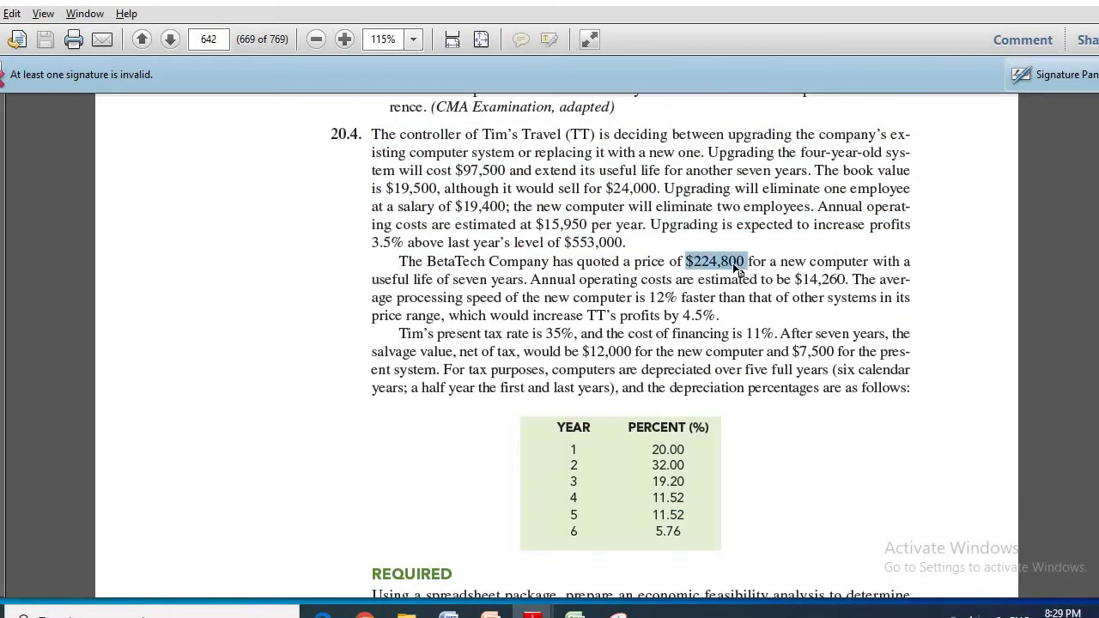
{"action": "right_click", "coordinate": [747, 268]}
{"action": "left_click", "coordinate": [762, 275]}
Step: Switch back to the Book2 workbook and paste the copied price as the year 0 initial investment in D11
{"action": "mouse_move", "coordinate": [575, 614]}
{"action": "left_click", "coordinate": [643, 549]}
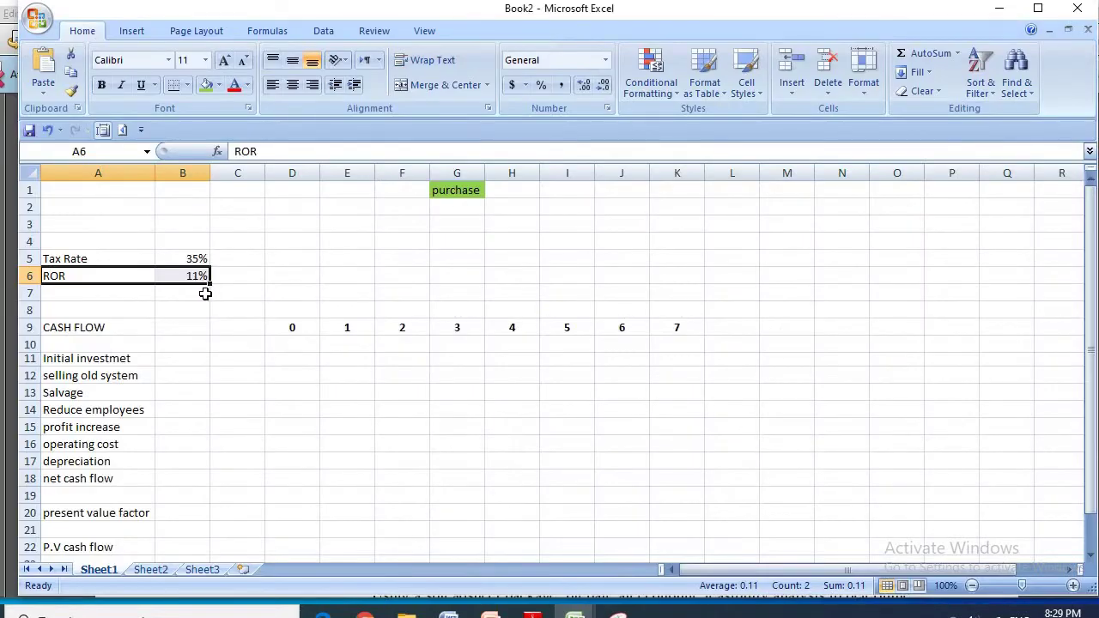
{"action": "right_click", "coordinate": [283, 359]}
{"action": "left_click", "coordinate": [328, 133]}
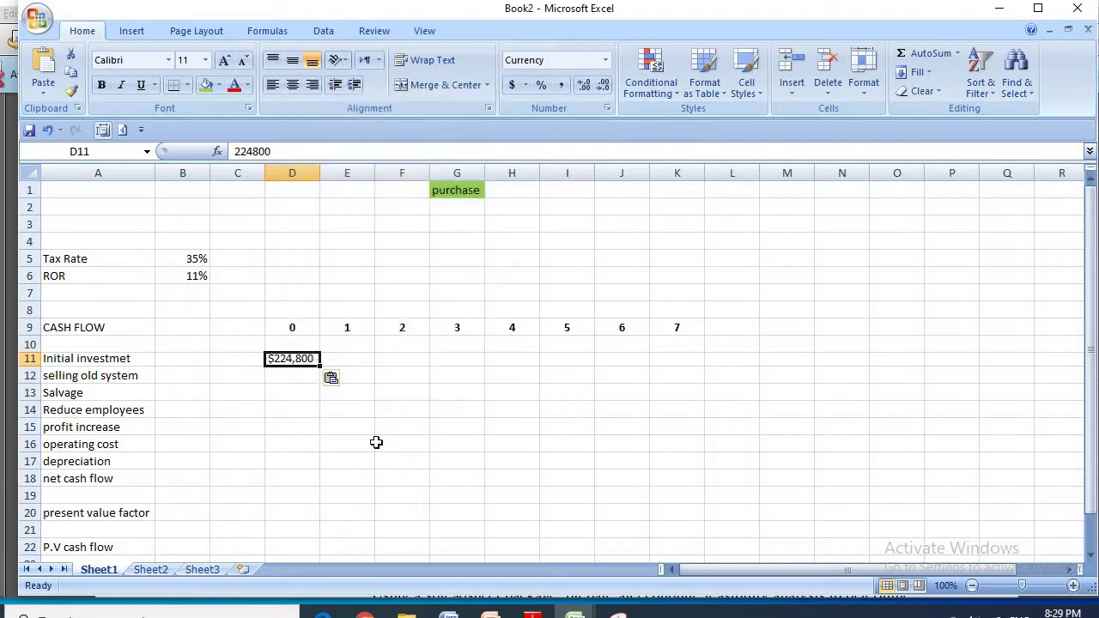
{"action": "left_click", "coordinate": [377, 458]}
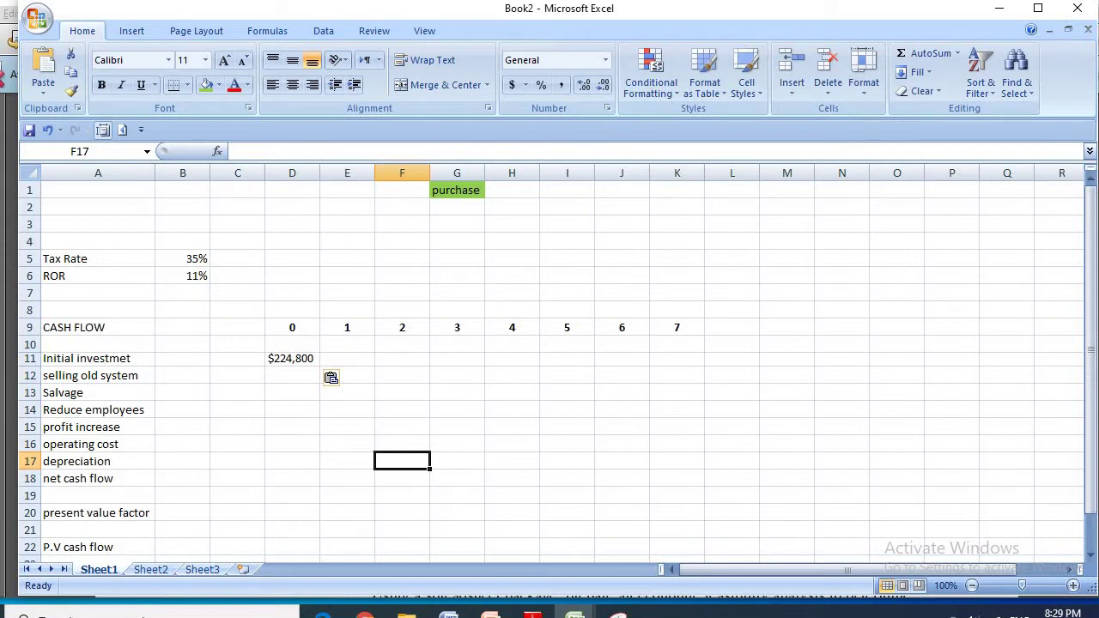
Step: Switch to the Romney_ph18 PDF and examine the new computer's salvage value and the old system's book value and selling price
{"action": "left_click", "coordinate": [471, 595]}
{"action": "mouse_move", "coordinate": [532, 614]}
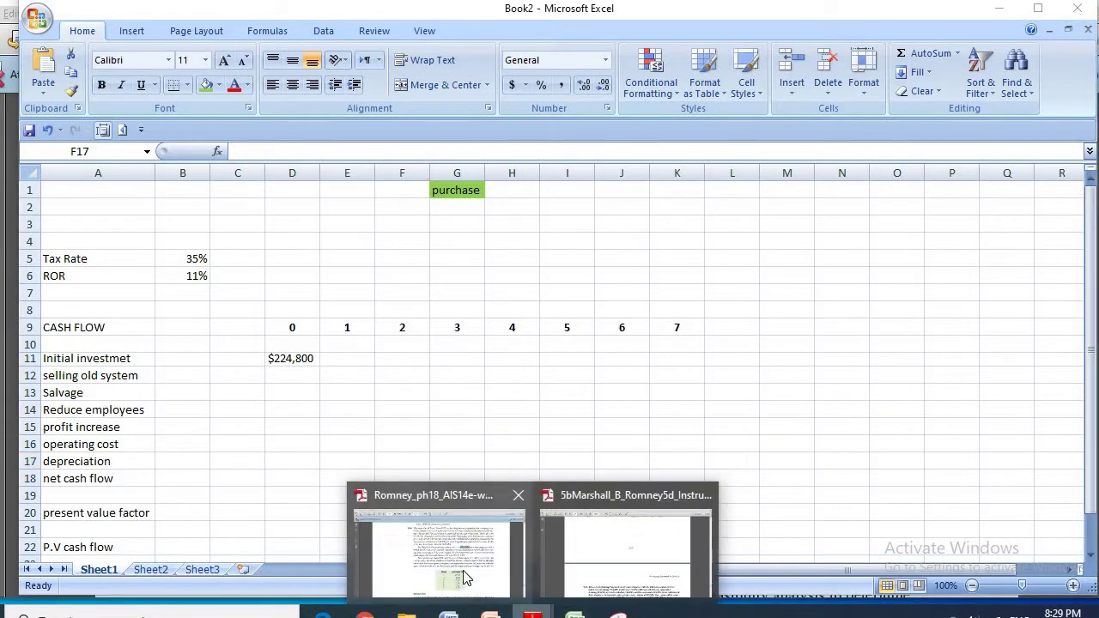
{"action": "left_click", "coordinate": [436, 535]}
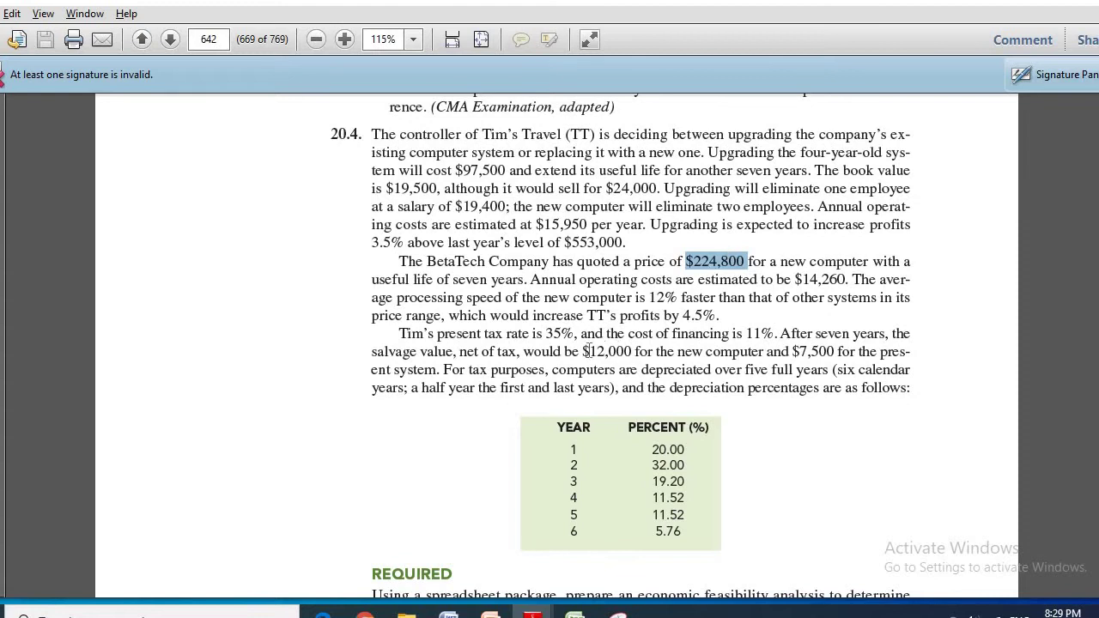
{"action": "left_click_drag", "start_coordinate": [585, 351], "coordinate": [632, 352]}
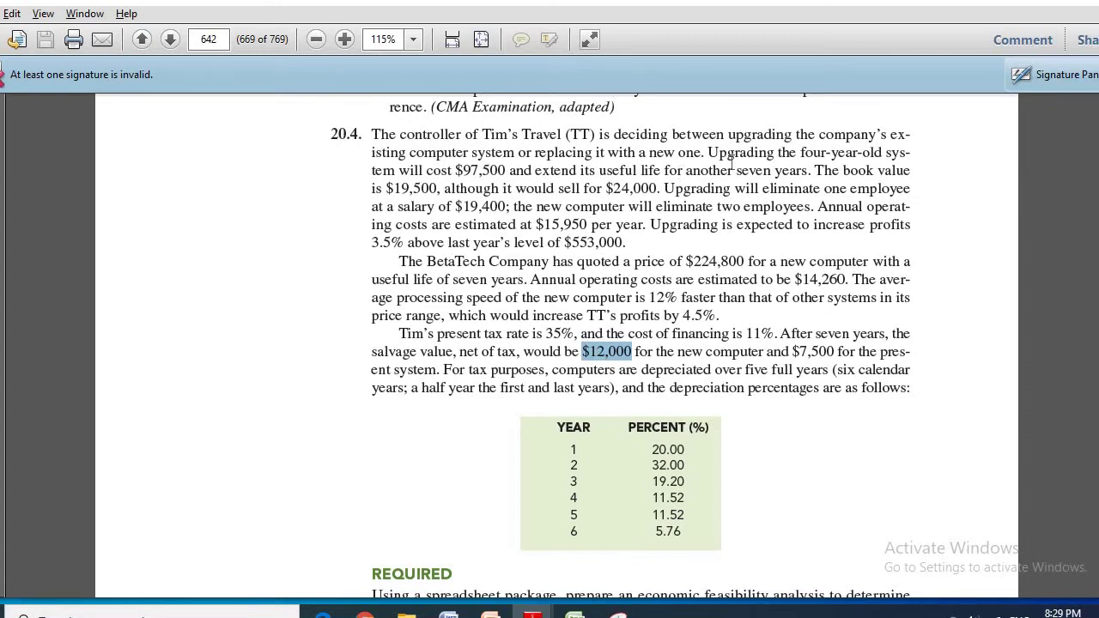
{"action": "left_click_drag", "start_coordinate": [814, 170], "coordinate": [437, 188]}
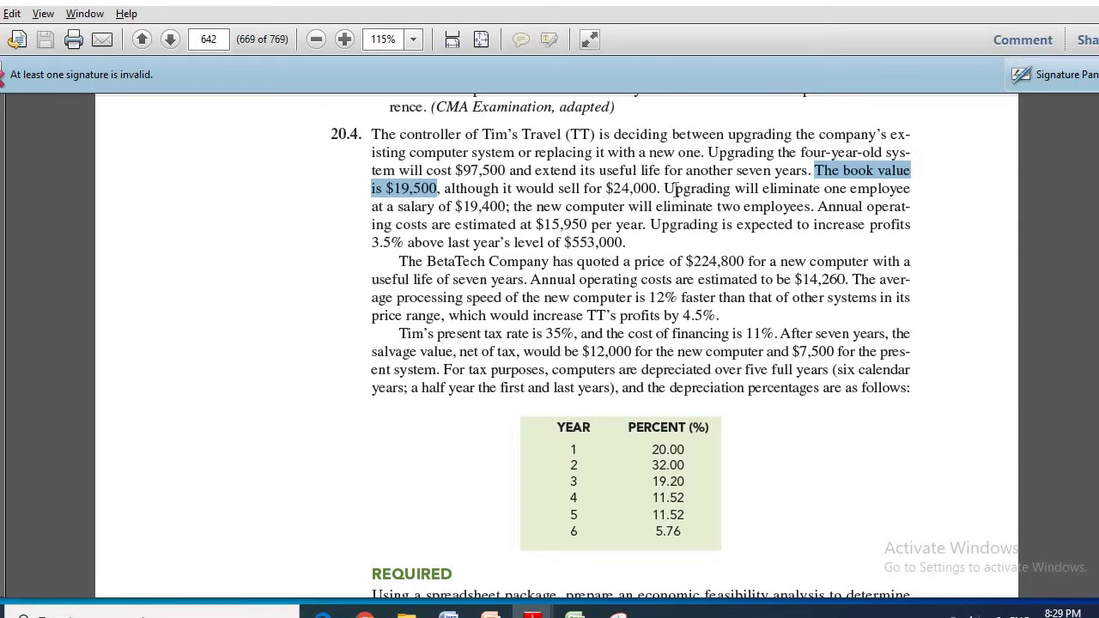
{"action": "left_click_drag", "start_coordinate": [605, 188], "coordinate": [657, 188]}
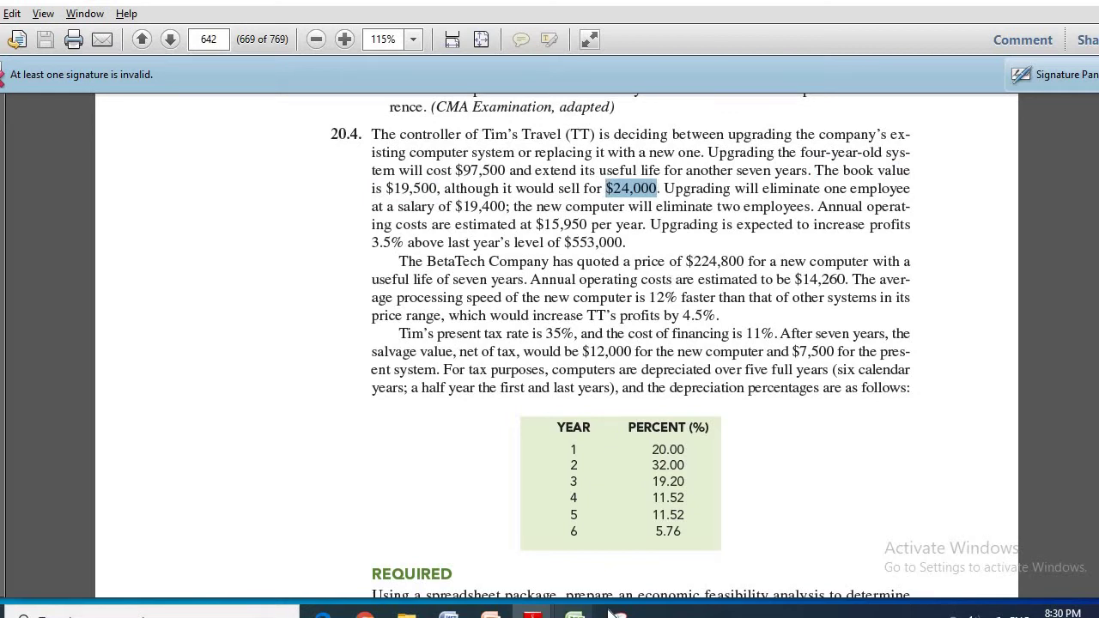
Step: Review the initial investment row in the Book2 workbook and recheck the old system's selling price in the PDF
{"action": "mouse_move", "coordinate": [574, 611]}
{"action": "left_click", "coordinate": [670, 565]}
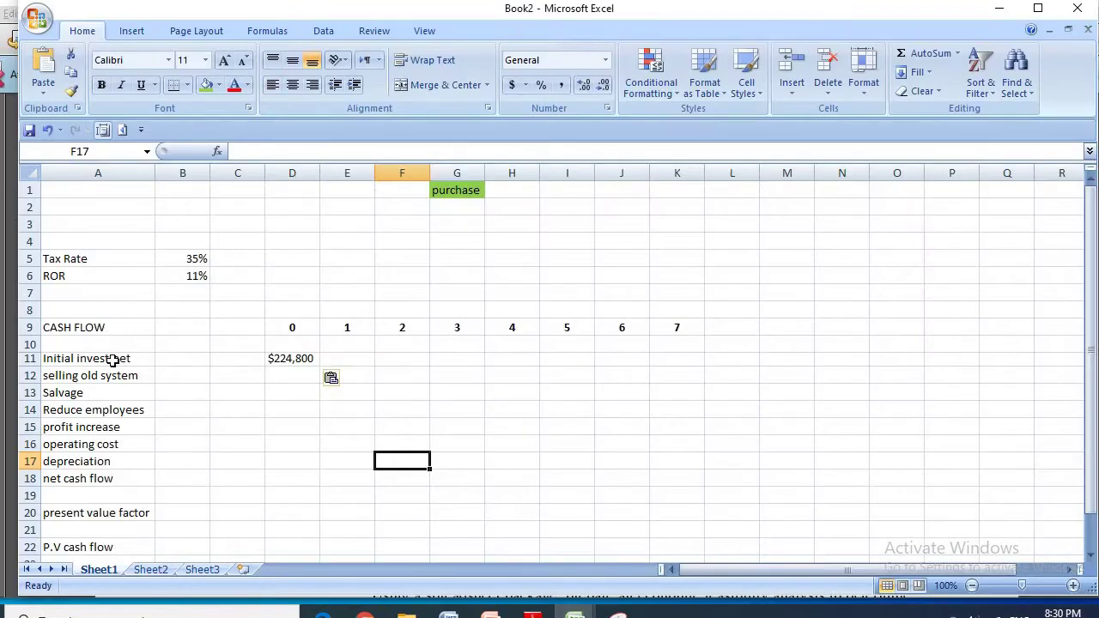
{"action": "left_click_drag", "start_coordinate": [111, 358], "coordinate": [290, 371]}
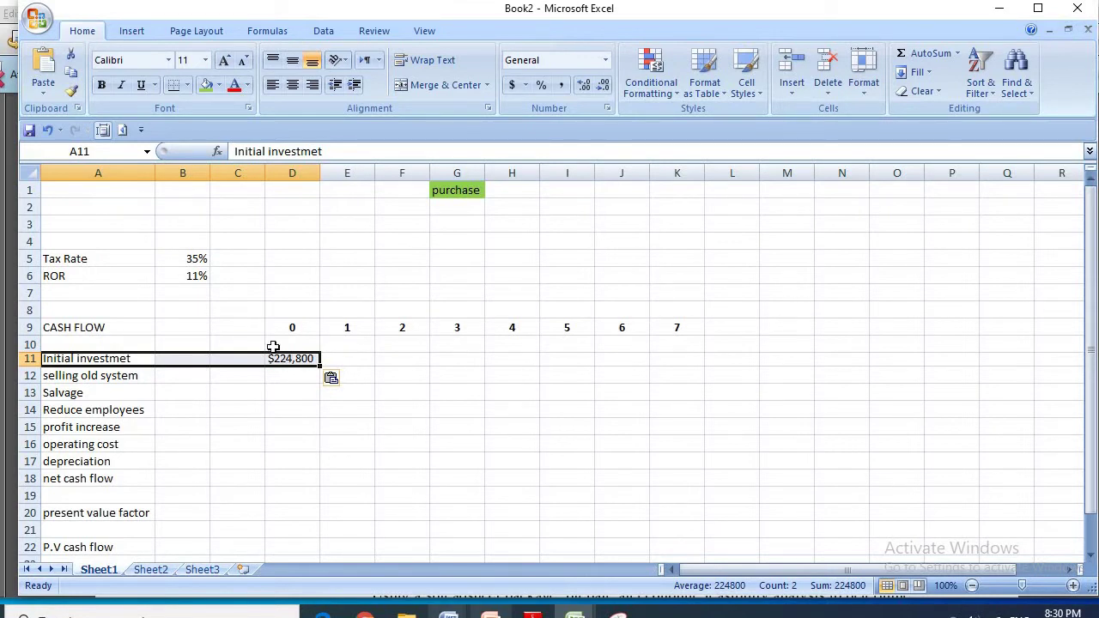
{"action": "left_click", "coordinate": [532, 609]}
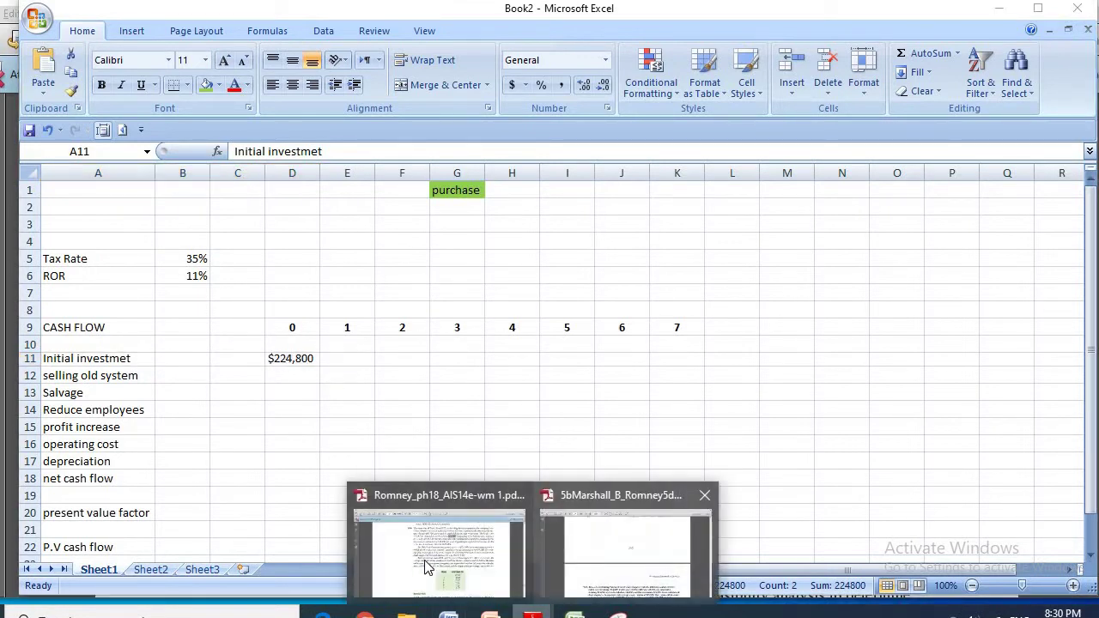
{"action": "left_click", "coordinate": [621, 536]}
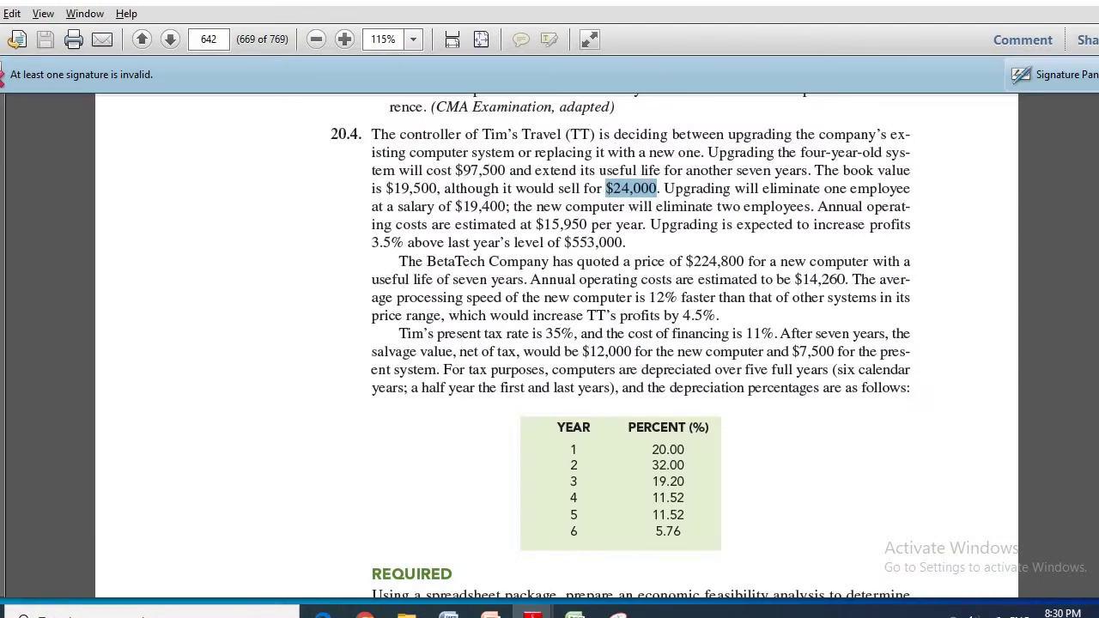
Step: Switch to the Book2 workbook and enter 24000 for selling the old system in year 0, cell D12
{"action": "left_click", "coordinate": [575, 611]}
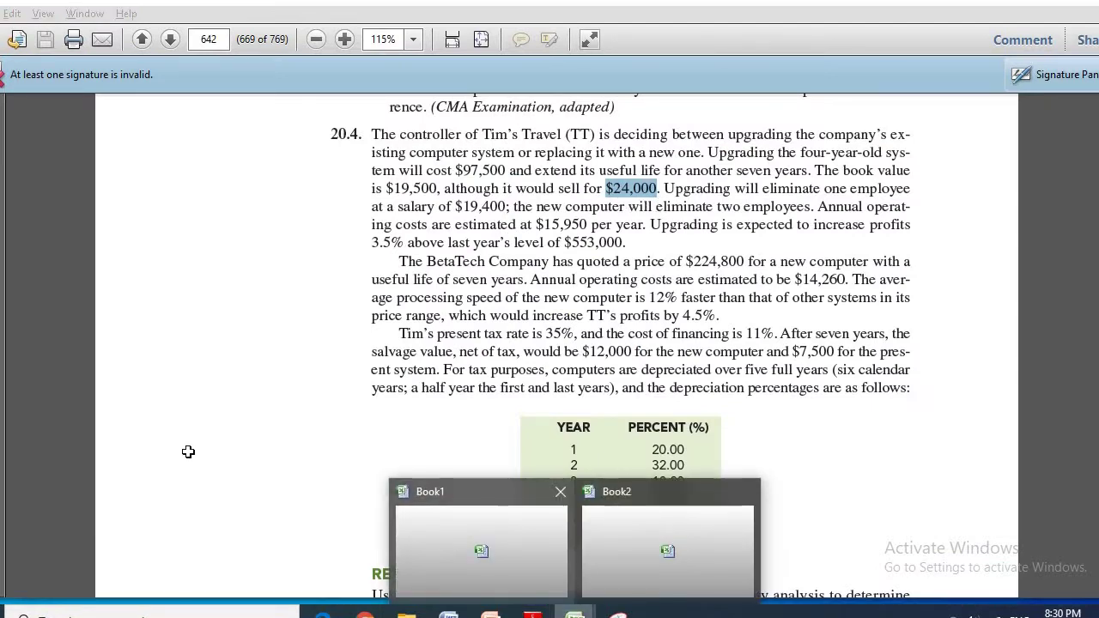
{"action": "left_click", "coordinate": [481, 550]}
{"action": "left_click", "coordinate": [575, 611]}
{"action": "left_click", "coordinate": [609, 542]}
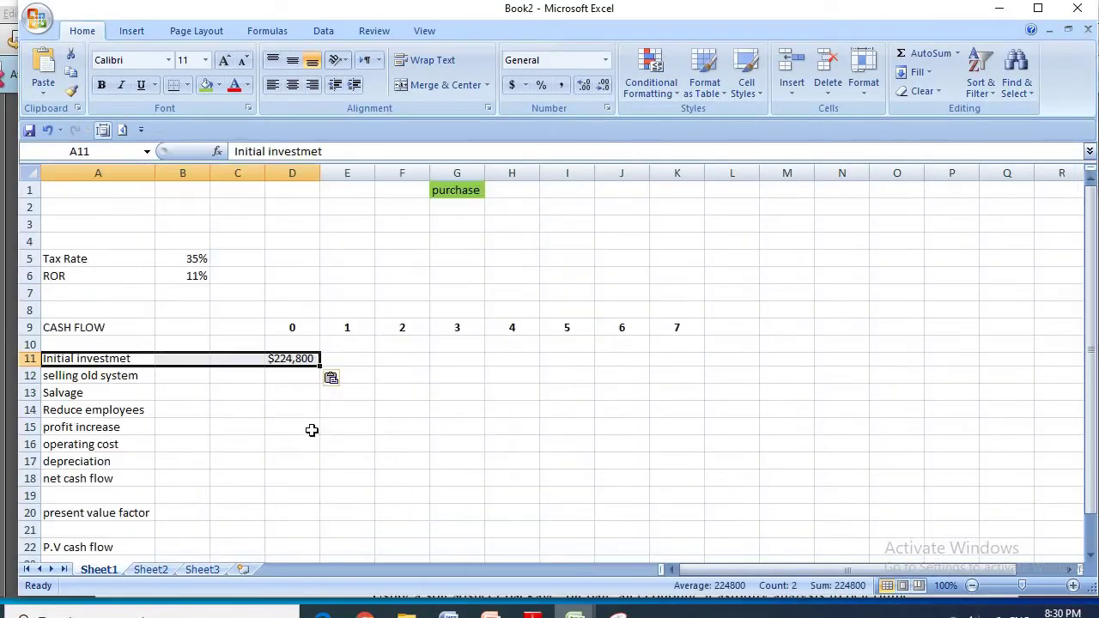
{"action": "left_click", "coordinate": [222, 403]}
{"action": "scroll", "coordinate": [283, 328], "scroll_direction": "down", "scroll_amount": 1}
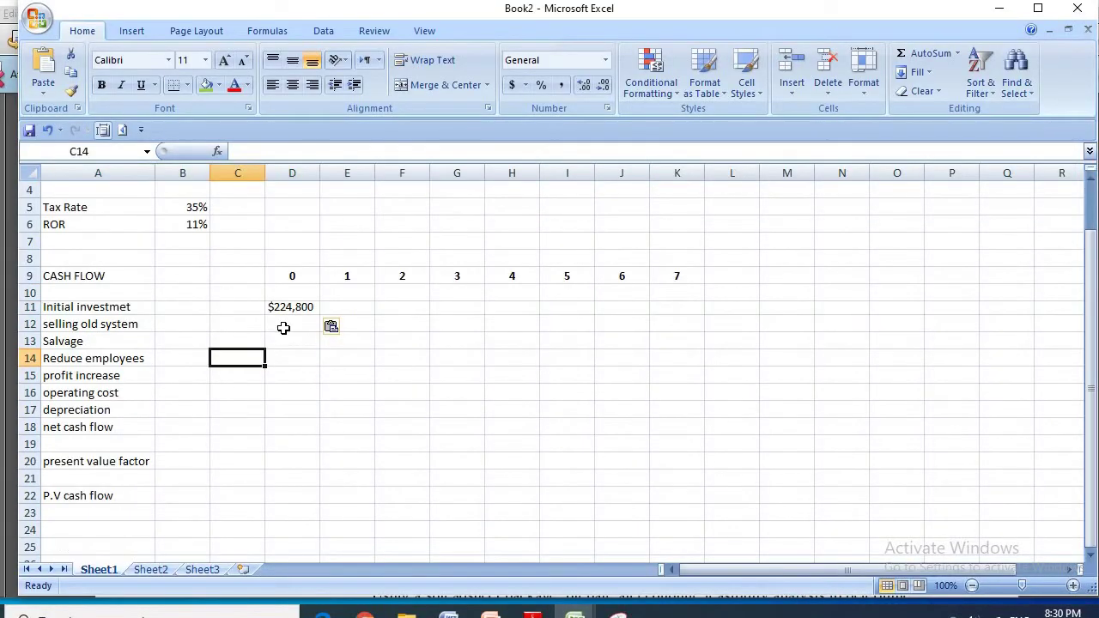
{"action": "left_click", "coordinate": [283, 328]}
{"action": "type", "text": "2400"}
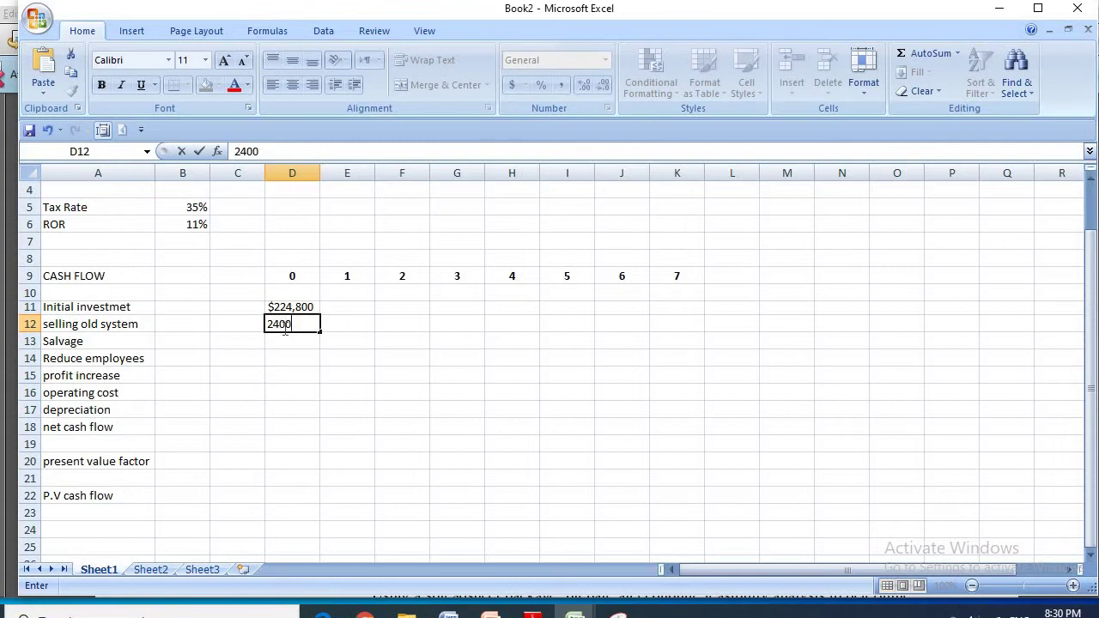
{"action": "type", "text": "0"}
{"action": "left_click", "coordinate": [309, 354]}
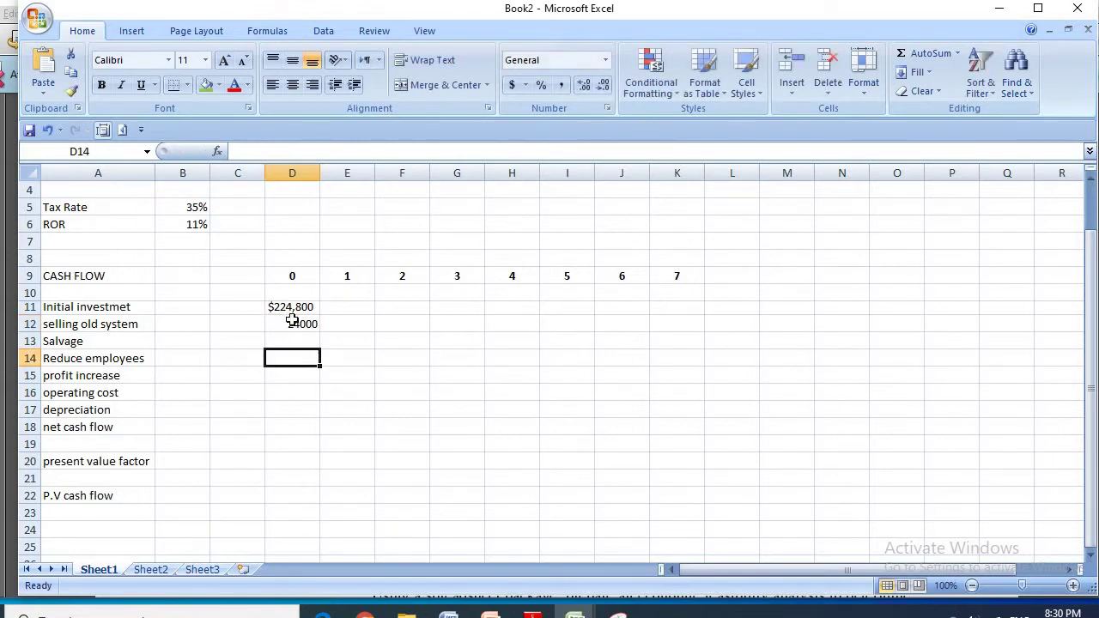
{"action": "key", "text": "Up"}
{"action": "key", "text": "Up"}
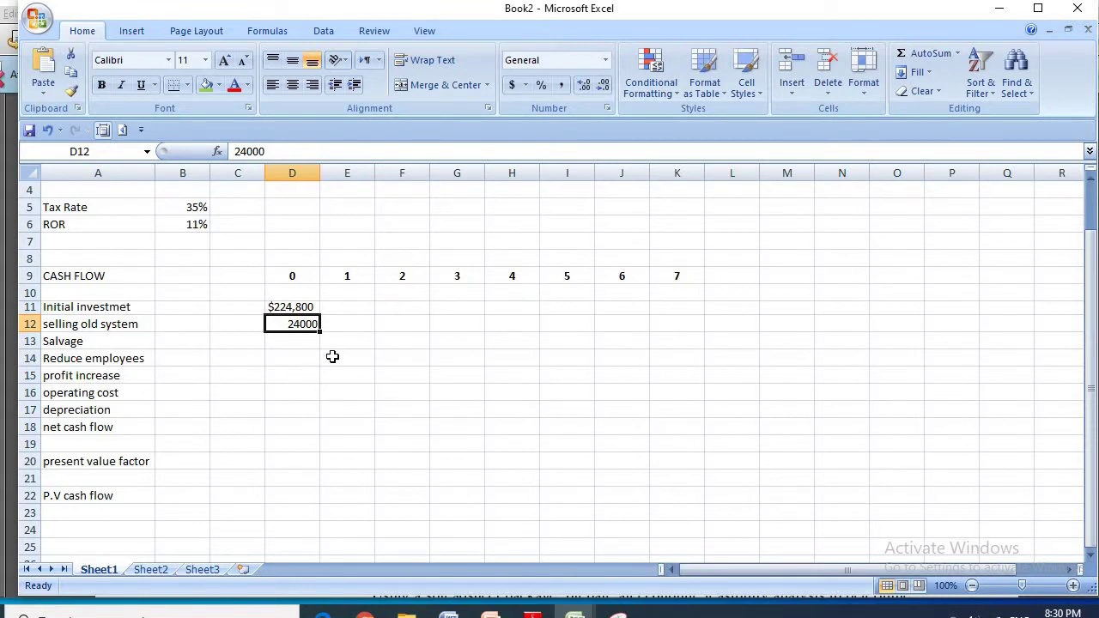
Step: On Sheet2, enter the old system's market value of 24000 in D7 and book value of 19500 in D8
{"action": "left_click", "coordinate": [841, 276]}
{"action": "left_click", "coordinate": [150, 569]}
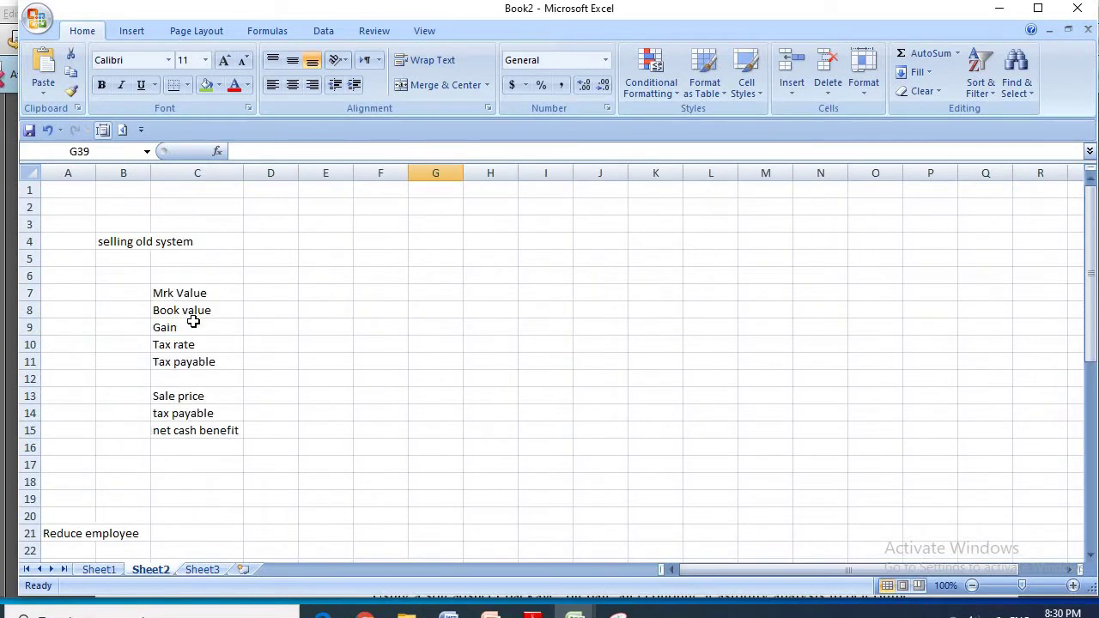
{"action": "left_click", "coordinate": [274, 297]}
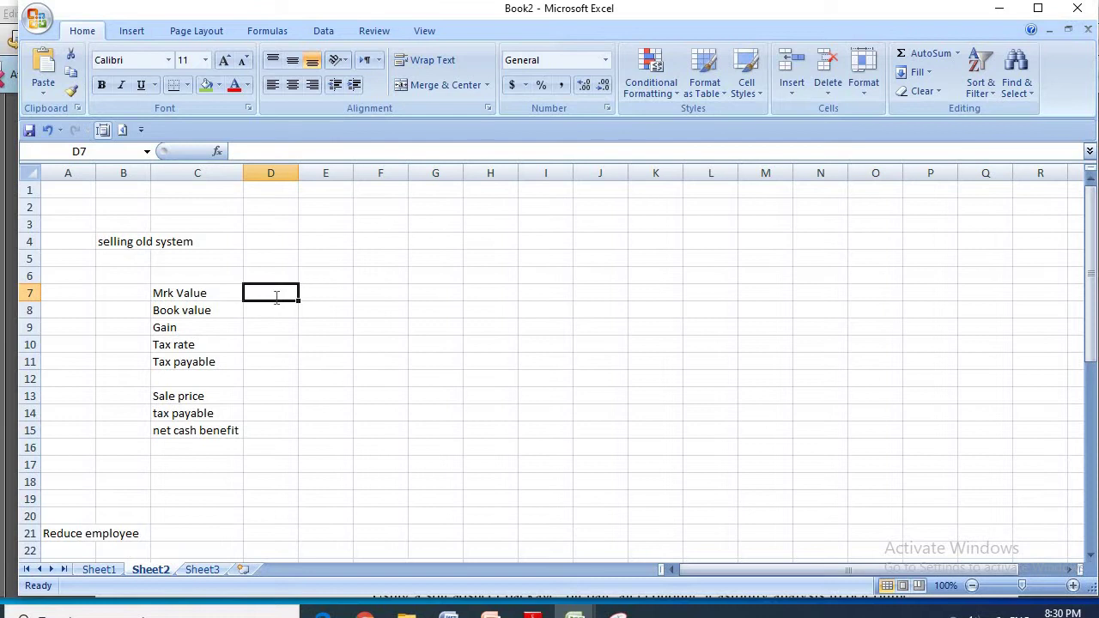
{"action": "type", "text": "24000"}
{"action": "left_click", "coordinate": [368, 348]}
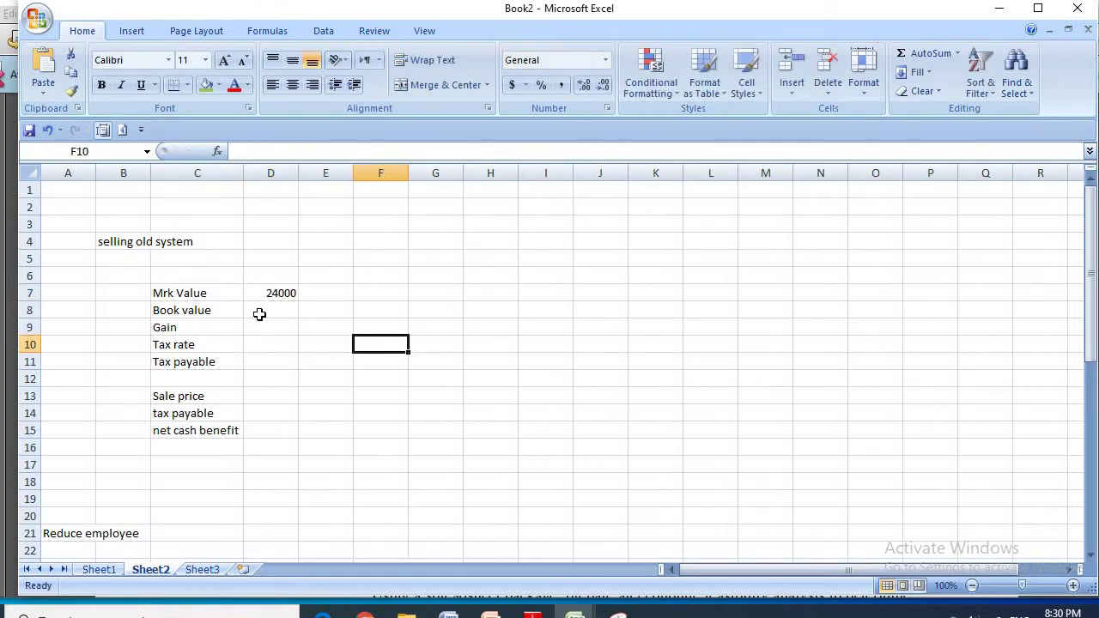
{"action": "left_click", "coordinate": [259, 314]}
{"action": "type", "text": "19500"}
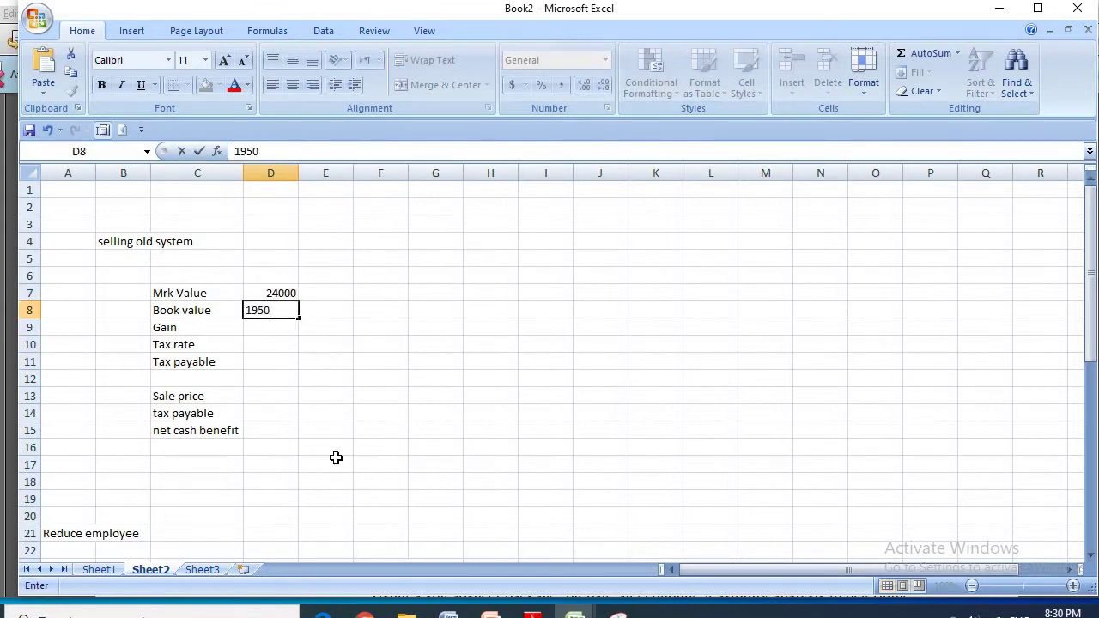
{"action": "left_click", "coordinate": [306, 363]}
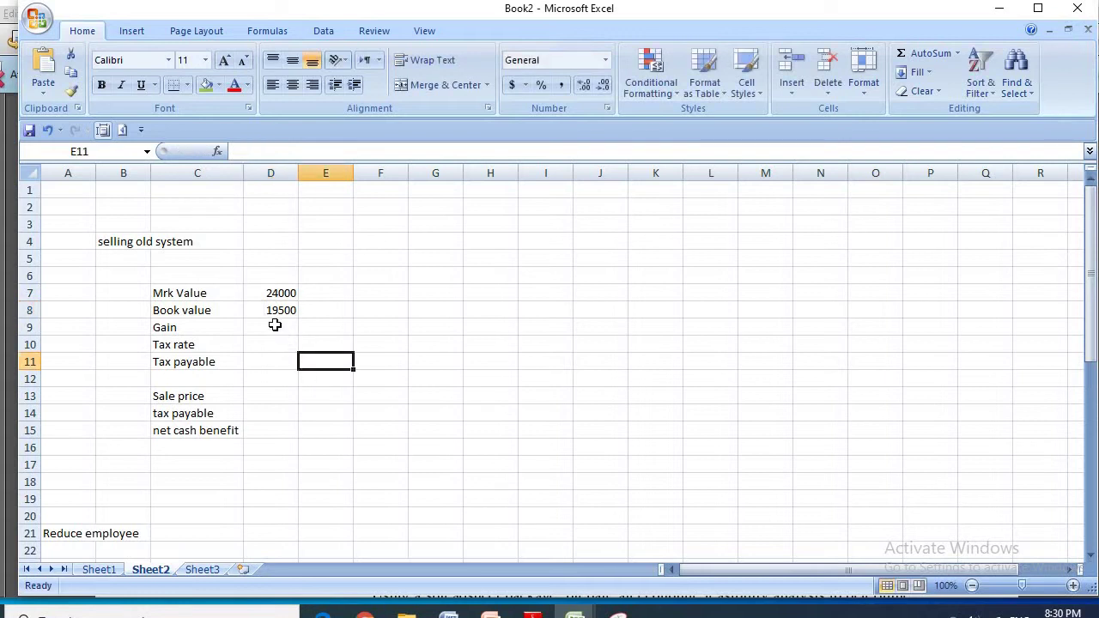
Step: Calculate the gain on the old system in D9 as market value minus book value, =D7-D8
{"action": "left_click", "coordinate": [274, 326]}
{"action": "type", "text": "="}
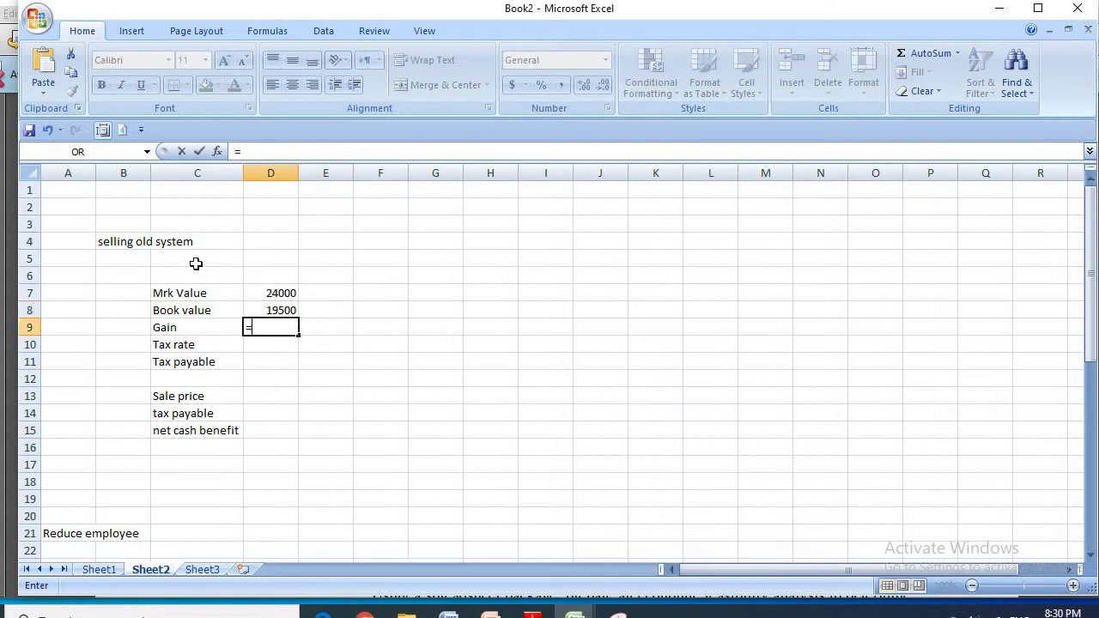
{"action": "left_click", "coordinate": [273, 292]}
{"action": "type", "text": "-"}
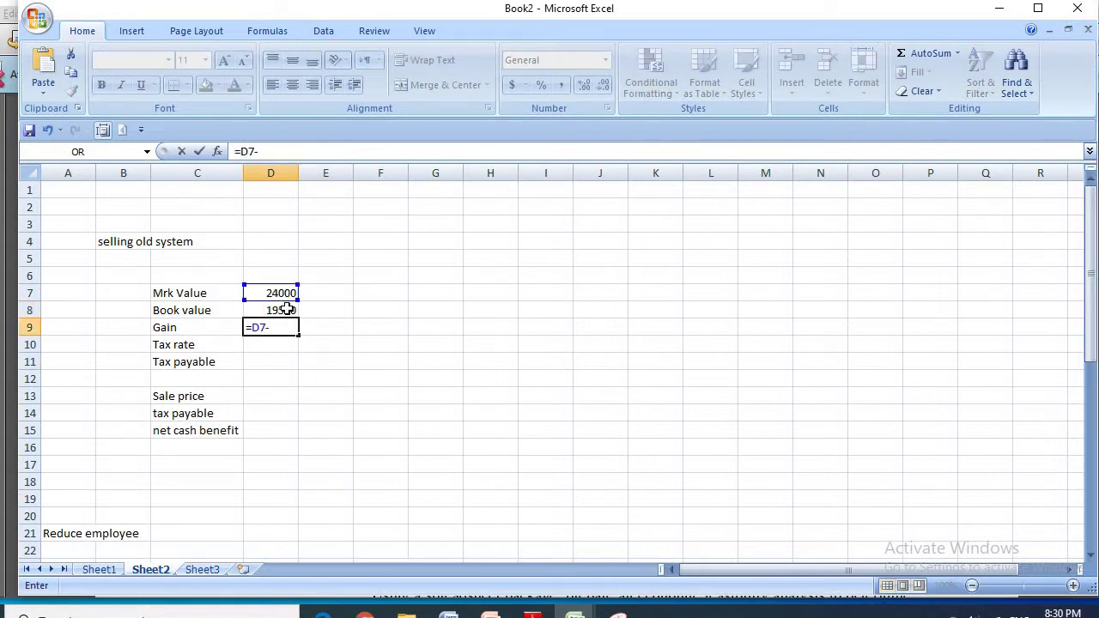
{"action": "left_click", "coordinate": [286, 309]}
{"action": "key", "text": "Return"}
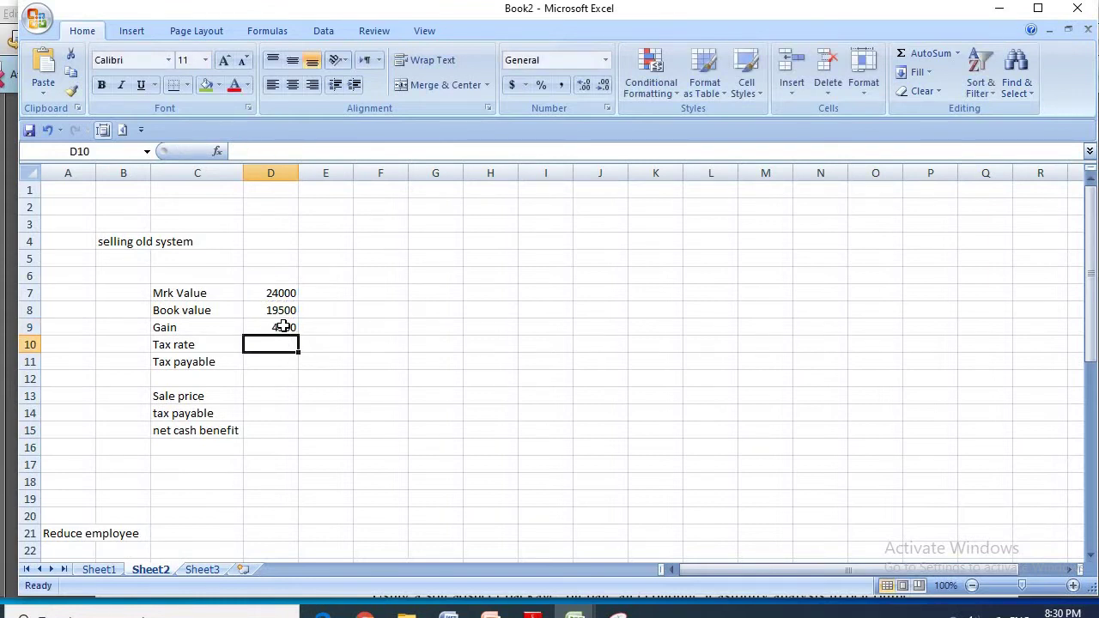
{"action": "left_click", "coordinate": [283, 326]}
{"action": "left_click_drag", "start_coordinate": [326, 297], "coordinate": [472, 328]}
{"action": "left_click_drag", "start_coordinate": [263, 326], "coordinate": [366, 331]}
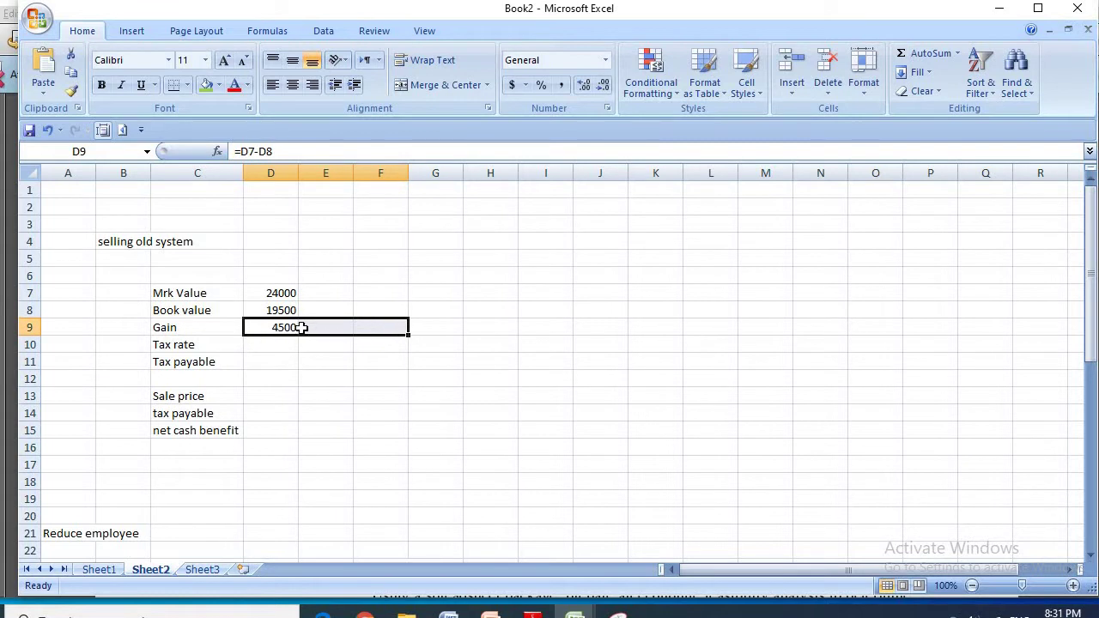
{"action": "left_click", "coordinate": [277, 332]}
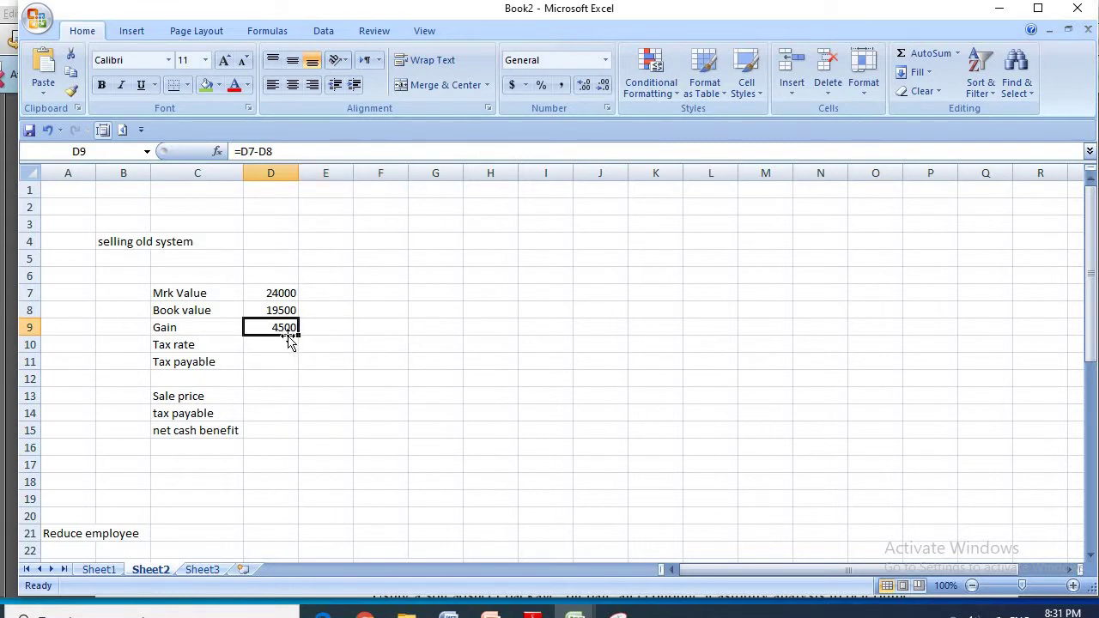
Step: Enter a tax rate of 35% in D10 and calculate the tax payable in D11 as gain times tax rate, =D9*D10
{"action": "left_click", "coordinate": [260, 344]}
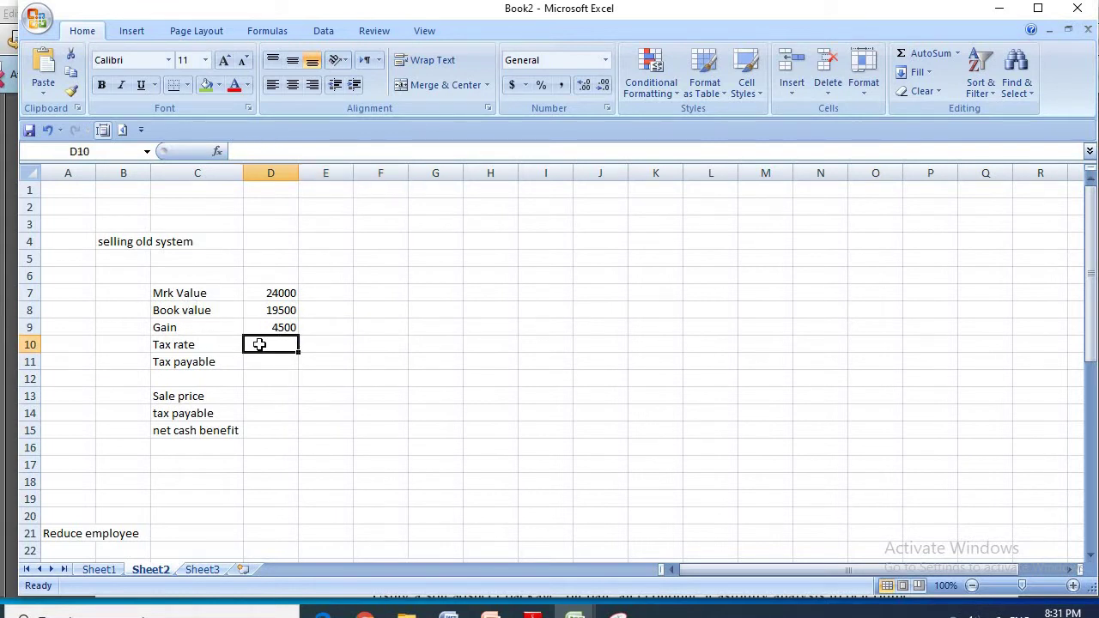
{"action": "type", "text": "35"}
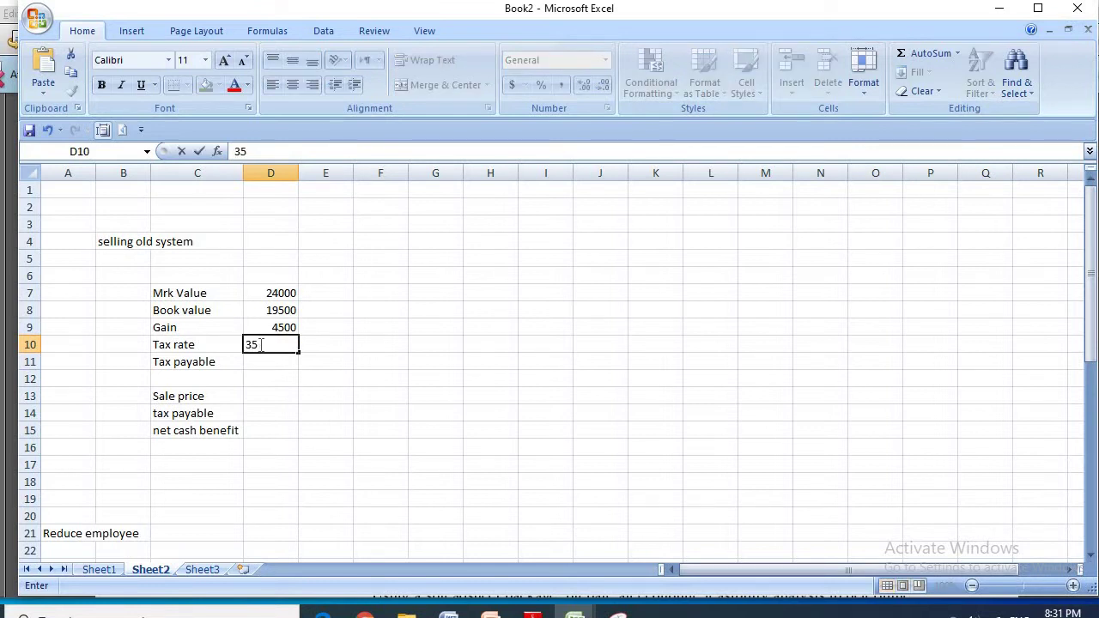
{"action": "type", "text": "%"}
{"action": "key", "text": "Return"}
{"action": "type", "text": "="}
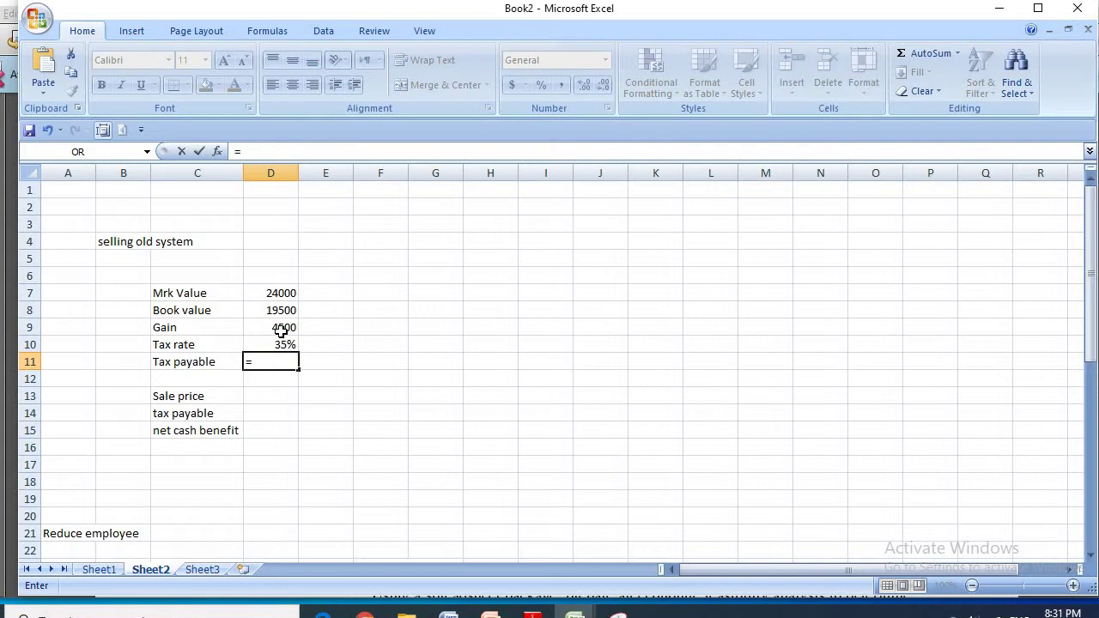
{"action": "left_click", "coordinate": [282, 330]}
{"action": "type", "text": "*"}
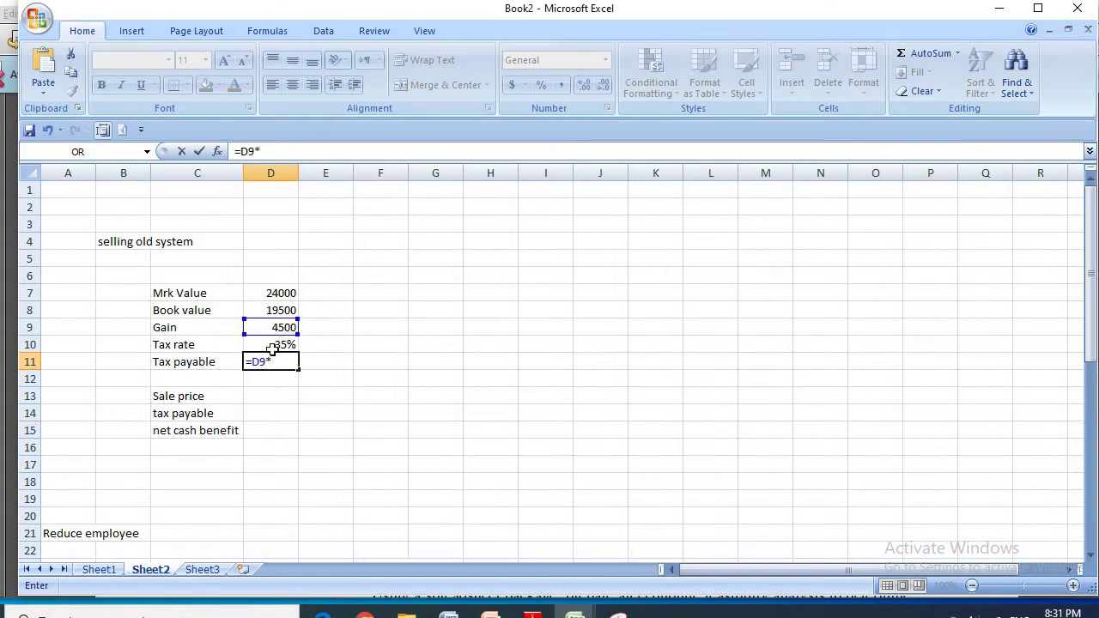
{"action": "left_click", "coordinate": [273, 347]}
{"action": "key", "text": "Return"}
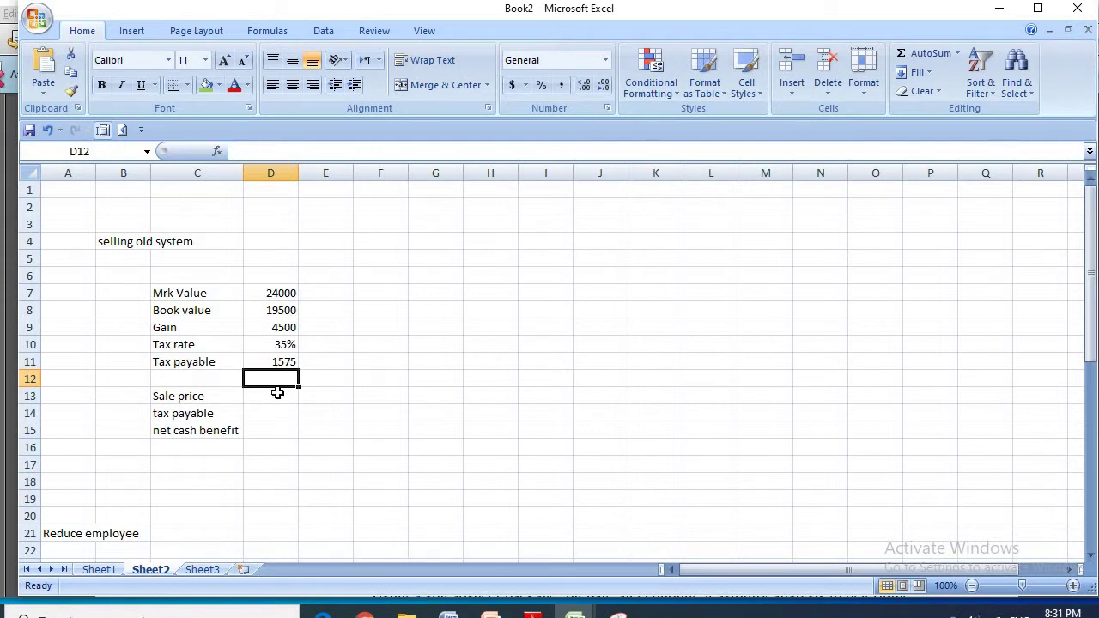
Step: Enter the sale price of 24000 in D13 and the tax payable of 1575 in D14
{"action": "left_click", "coordinate": [277, 393]}
{"action": "type", "text": "240"}
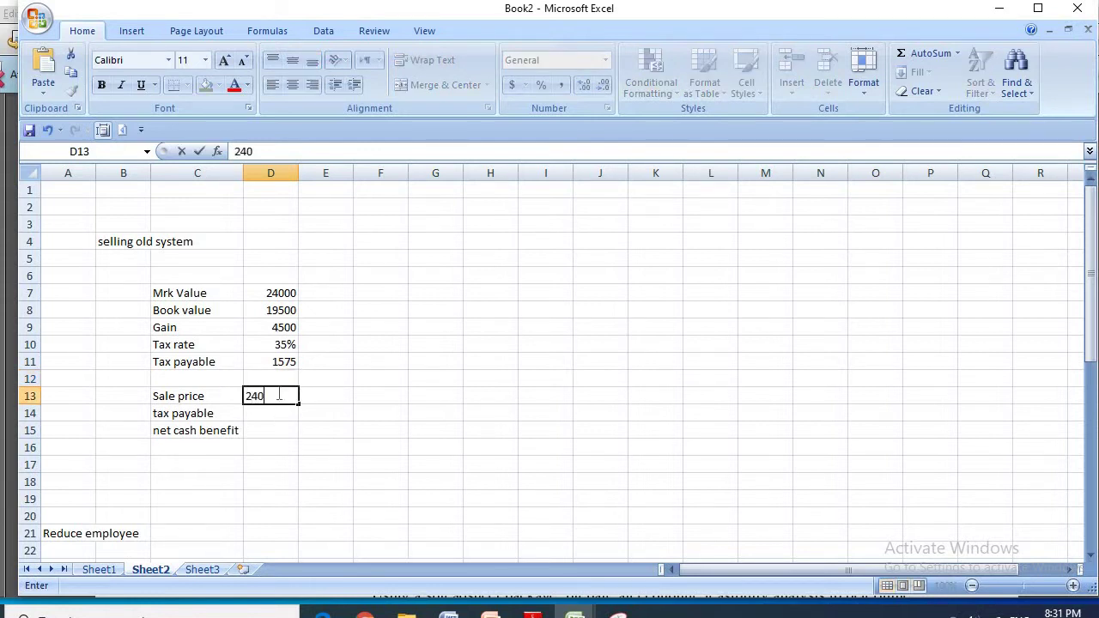
{"action": "type", "text": "00"}
{"action": "key", "text": "Return"}
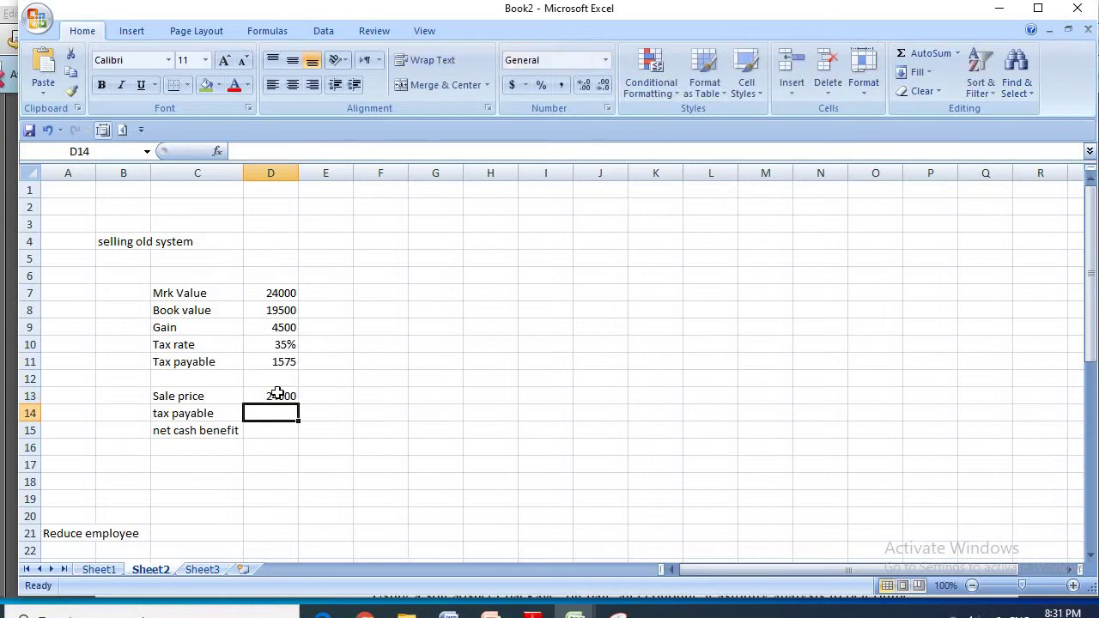
{"action": "type", "text": "1575"}
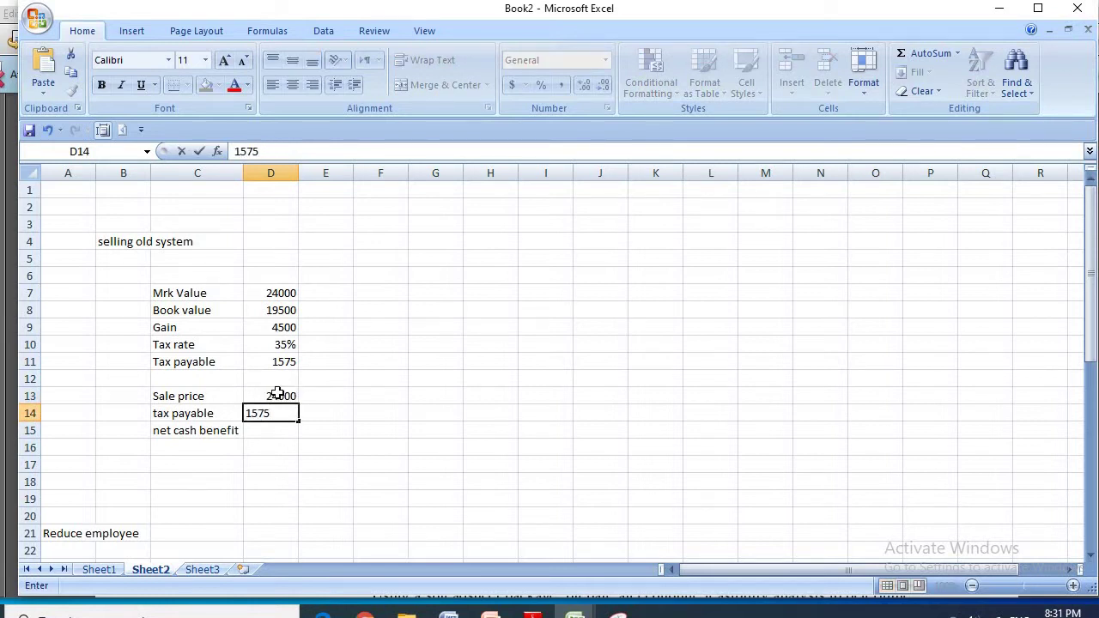
Step: Calculate the net cash benefit in D15 as sale price minus tax payable, =D13-D14
{"action": "left_click", "coordinate": [257, 433]}
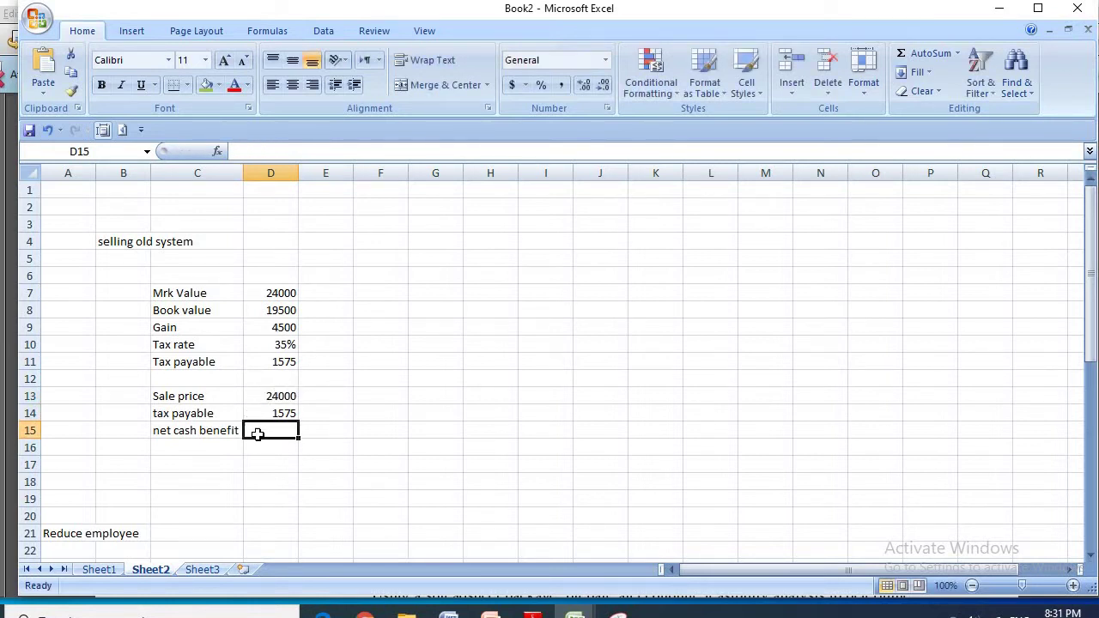
{"action": "type", "text": "="}
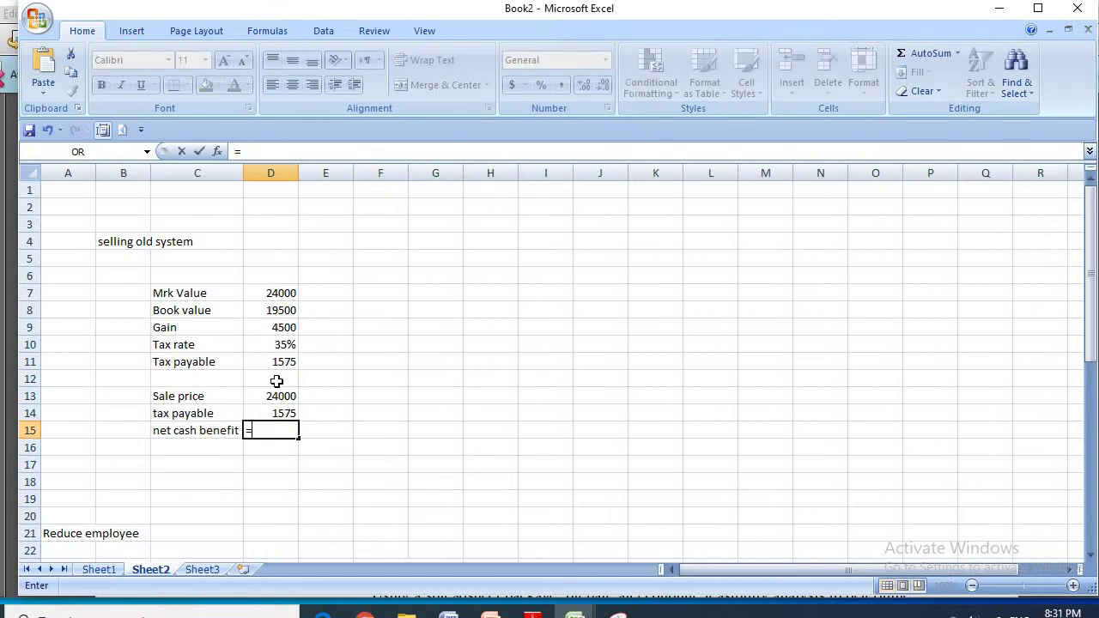
{"action": "left_click", "coordinate": [276, 396]}
{"action": "type", "text": "-"}
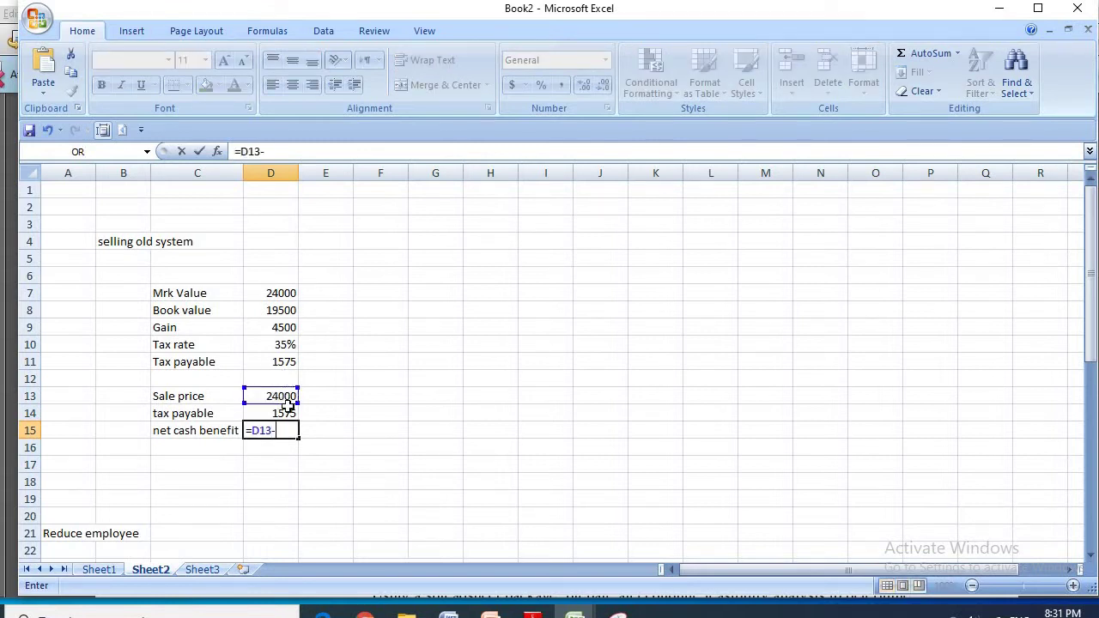
{"action": "left_click", "coordinate": [292, 416]}
{"action": "key", "text": "Return"}
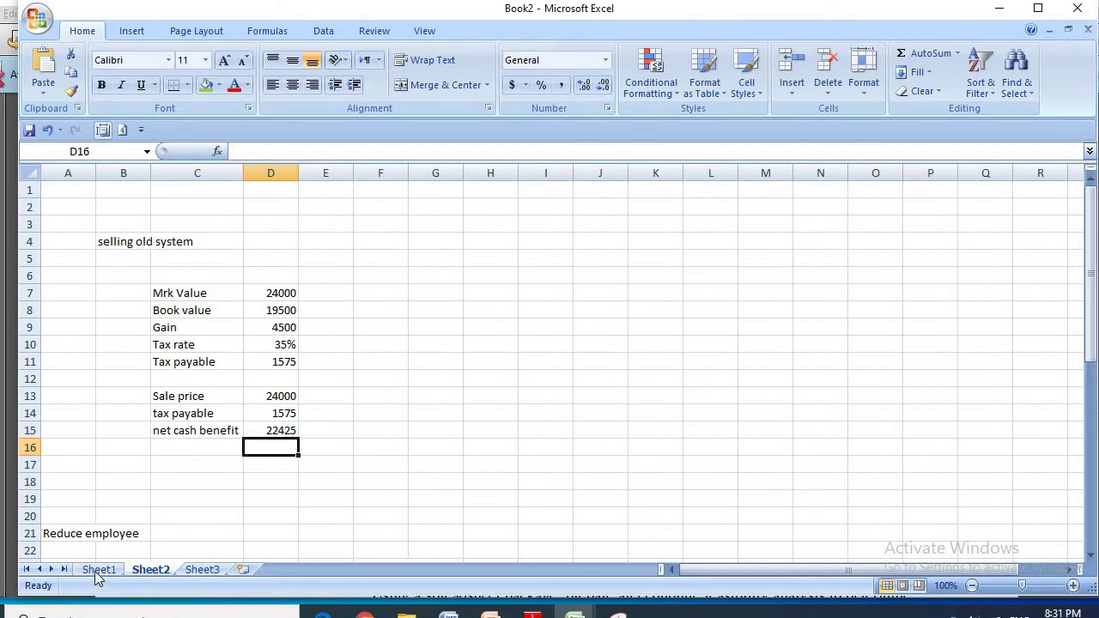
Step: On Sheet1, replace the year 0 amount for selling the old system in D12 with 22425
{"action": "key", "text": "ctrl+Page_Up"}
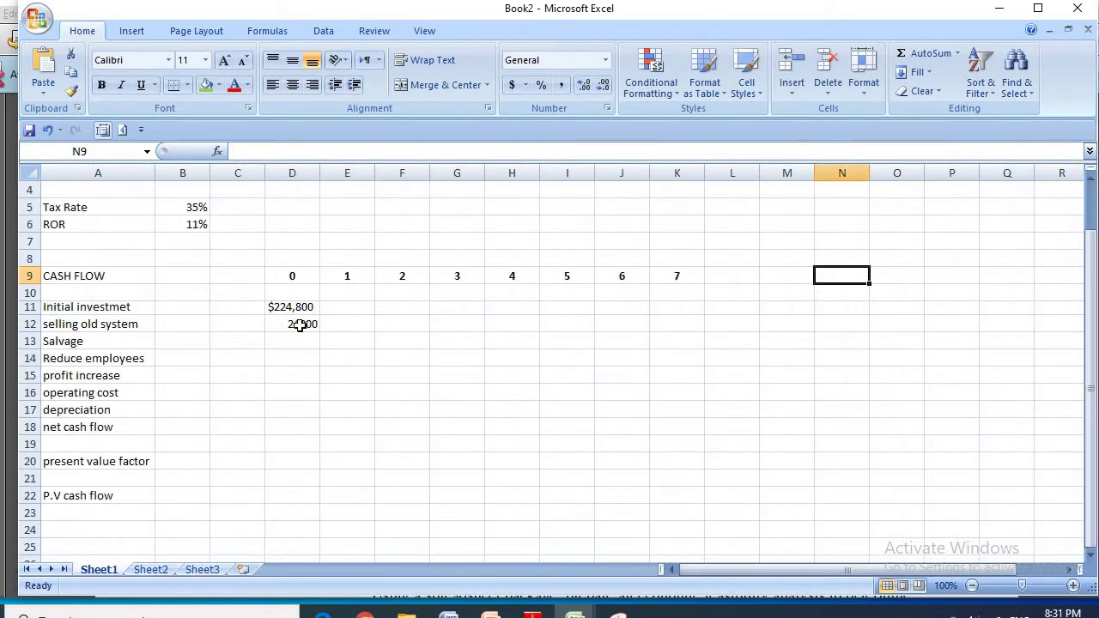
{"action": "left_click", "coordinate": [298, 329]}
{"action": "type", "text": "22"}
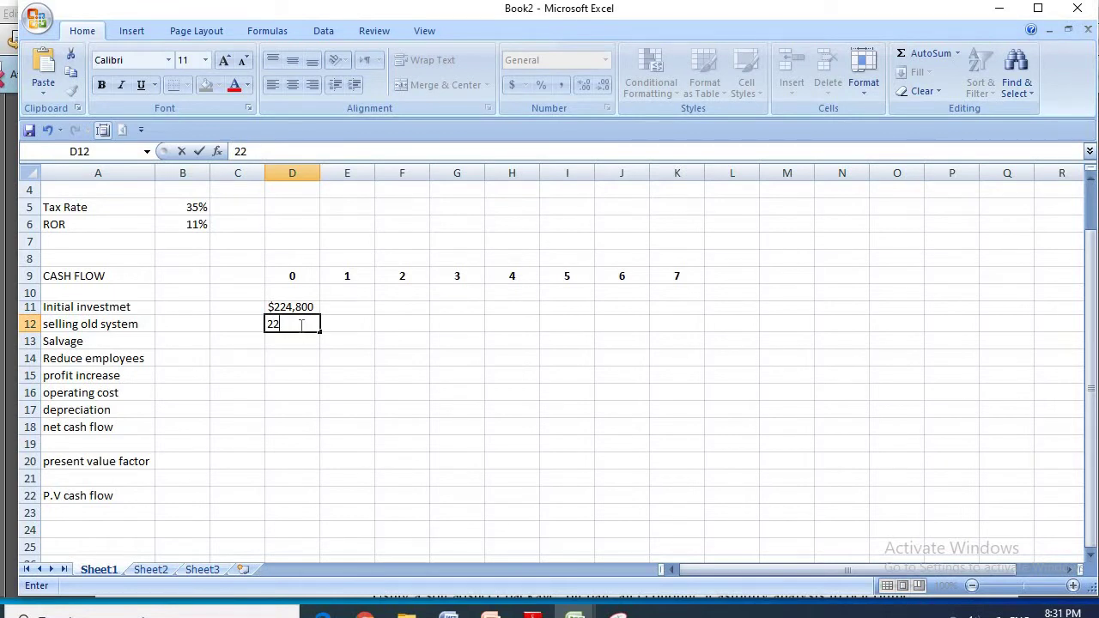
{"action": "type", "text": "425"}
{"action": "left_click", "coordinate": [324, 356]}
{"action": "left_click", "coordinate": [303, 323]}
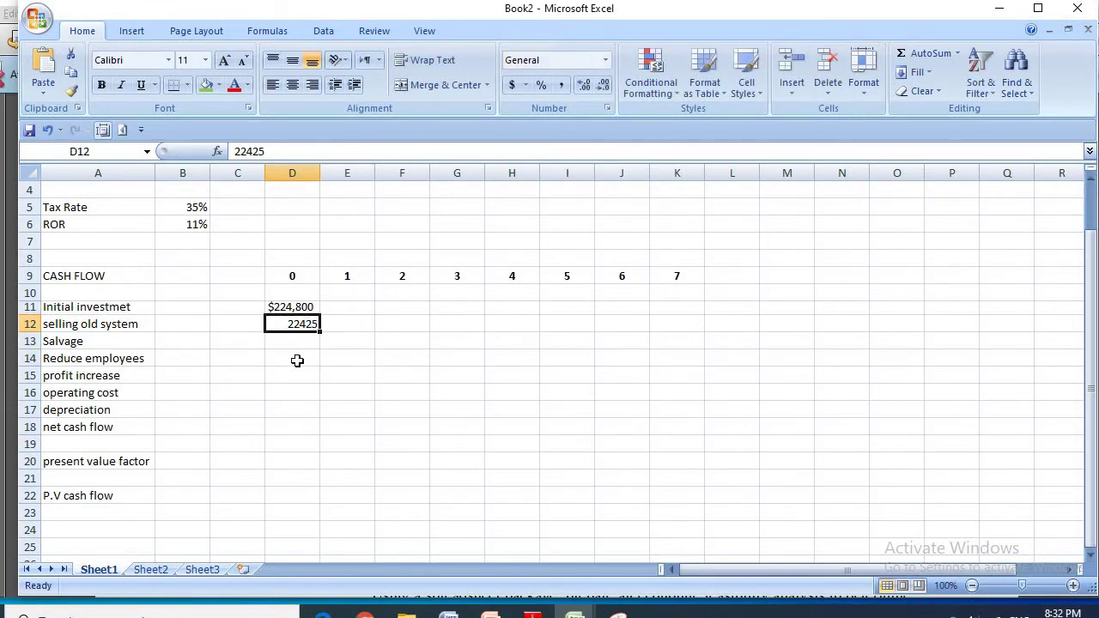
Step: Enter the salvage value of 12000 under year 7 in cell K13
{"action": "left_click", "coordinate": [100, 344]}
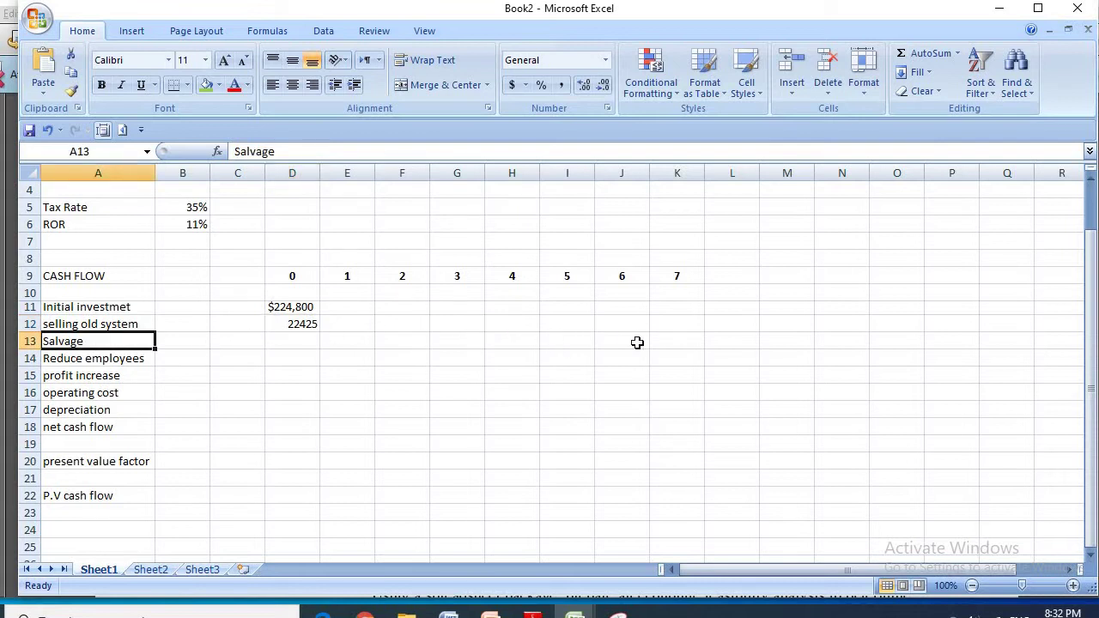
{"action": "double_click", "coordinate": [677, 341]}
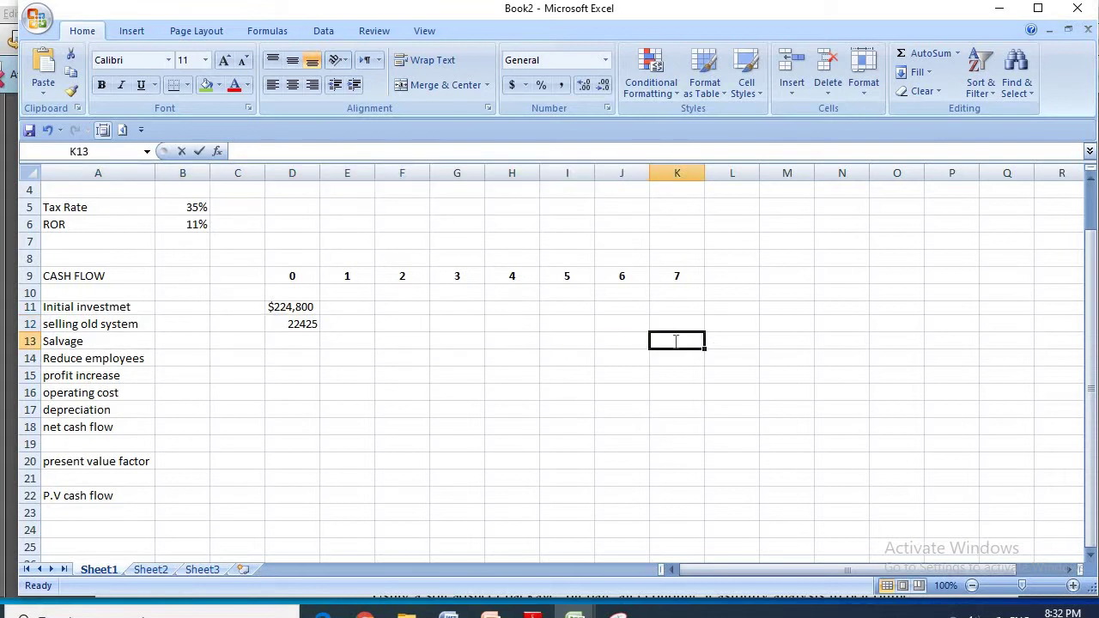
{"action": "type", "text": "12000"}
{"action": "left_click", "coordinate": [569, 389]}
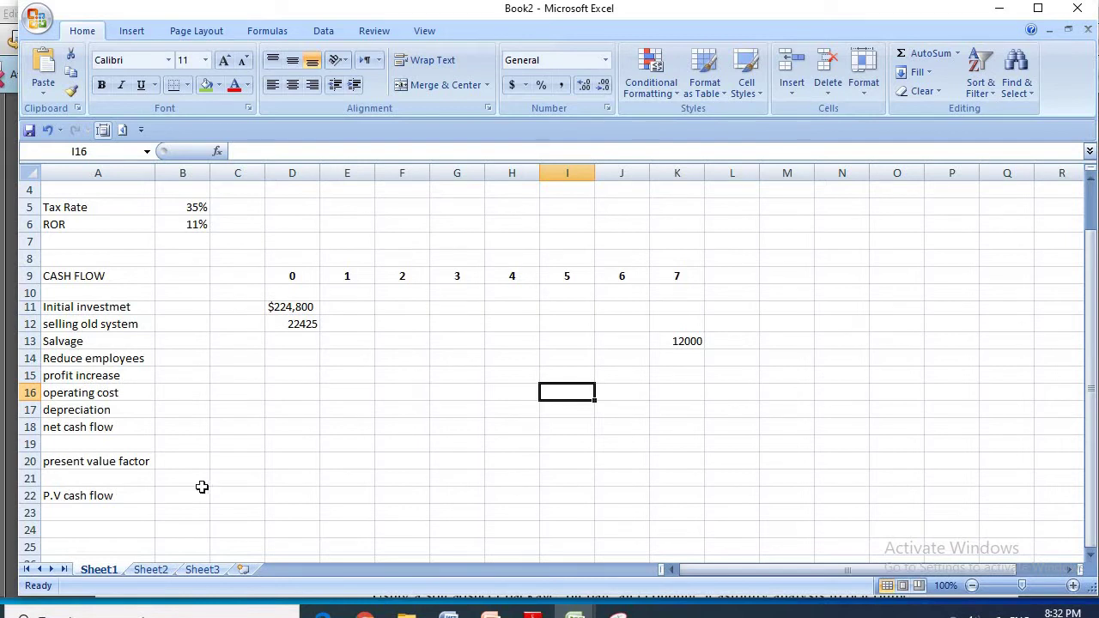
Step: In Sheet2's Reduce employee table, enter number 2 in C24, salary 19400 in D24 and tax save 65% in E24
{"action": "left_click", "coordinate": [151, 569]}
{"action": "scroll", "coordinate": [152, 394], "scroll_direction": "down", "scroll_amount": 2}
{"action": "scroll", "coordinate": [152, 394], "scroll_direction": "down", "scroll_amount": 3}
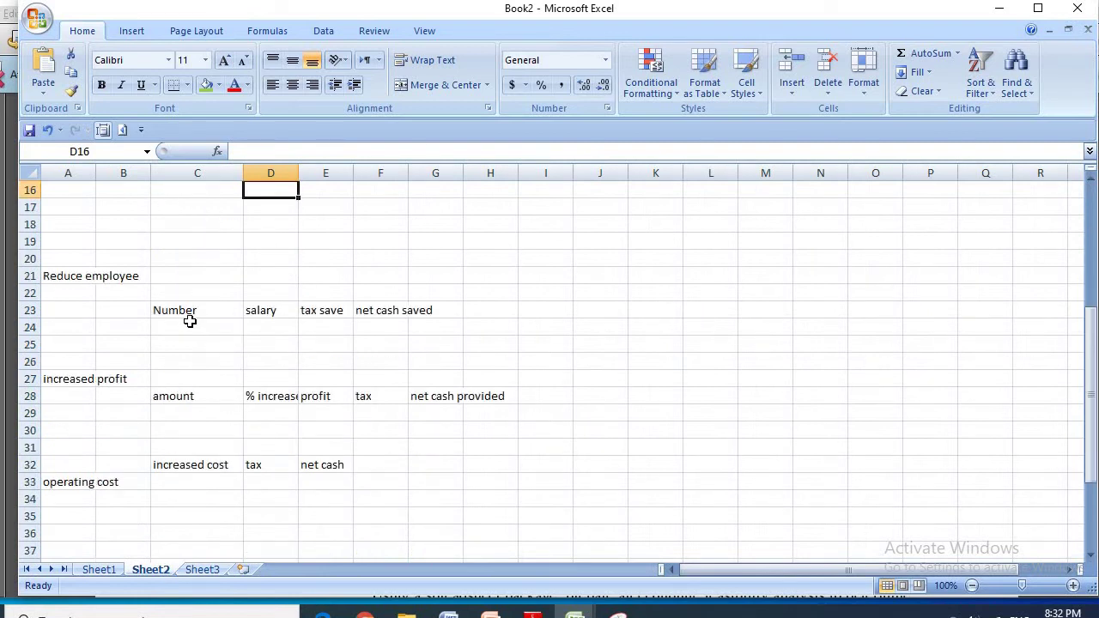
{"action": "left_click", "coordinate": [190, 321]}
{"action": "type", "text": "2"}
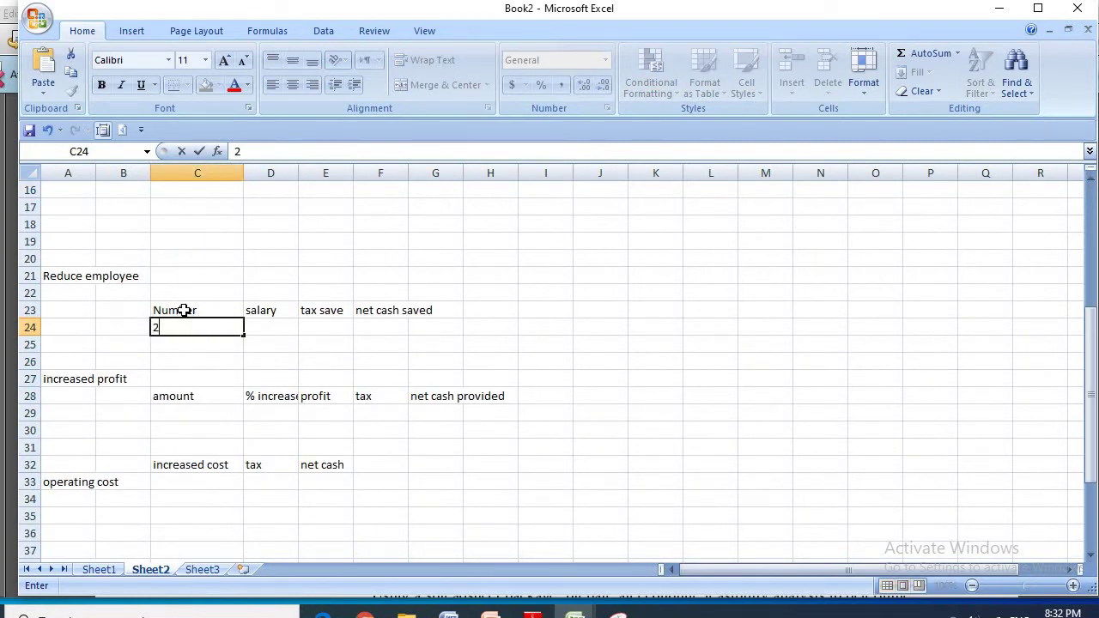
{"action": "key", "text": "Tab"}
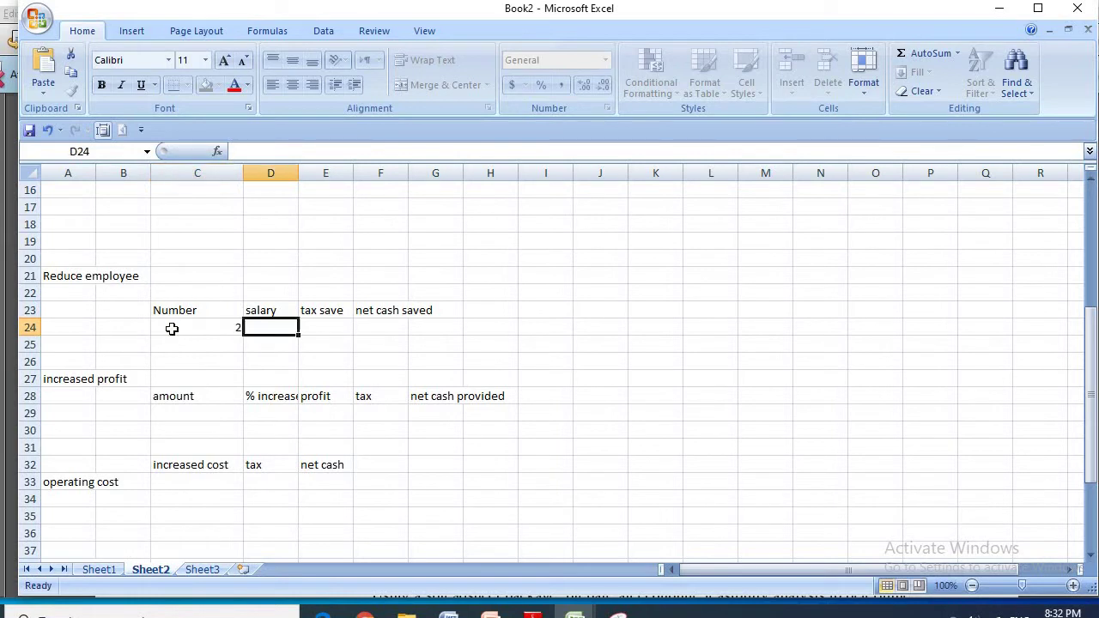
{"action": "type", "text": "19400"}
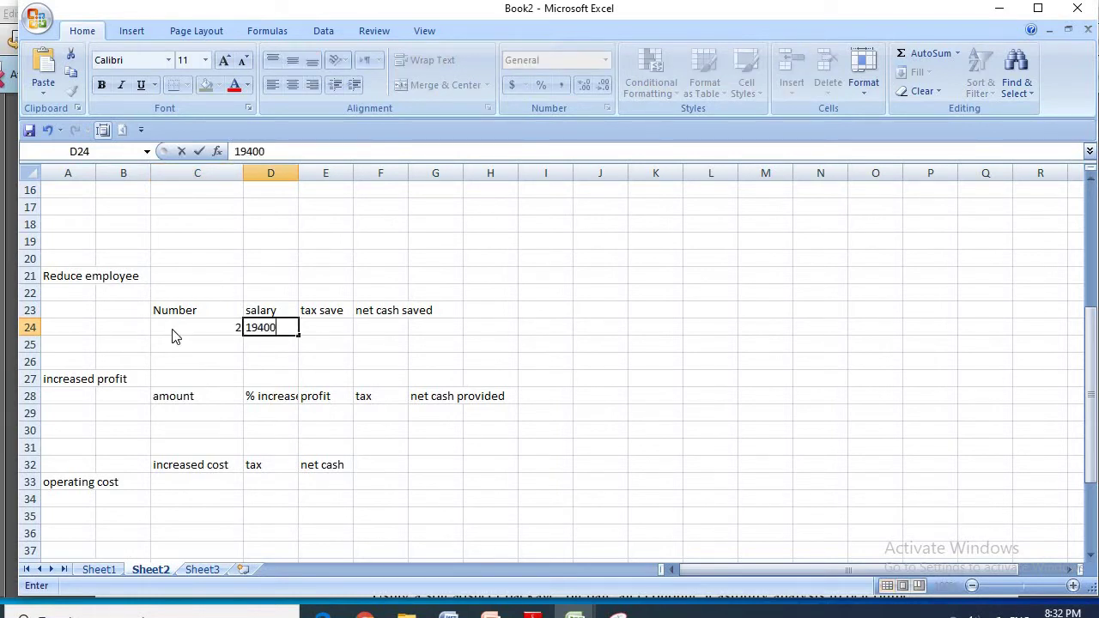
{"action": "key", "text": "Tab"}
{"action": "type", "text": "65"}
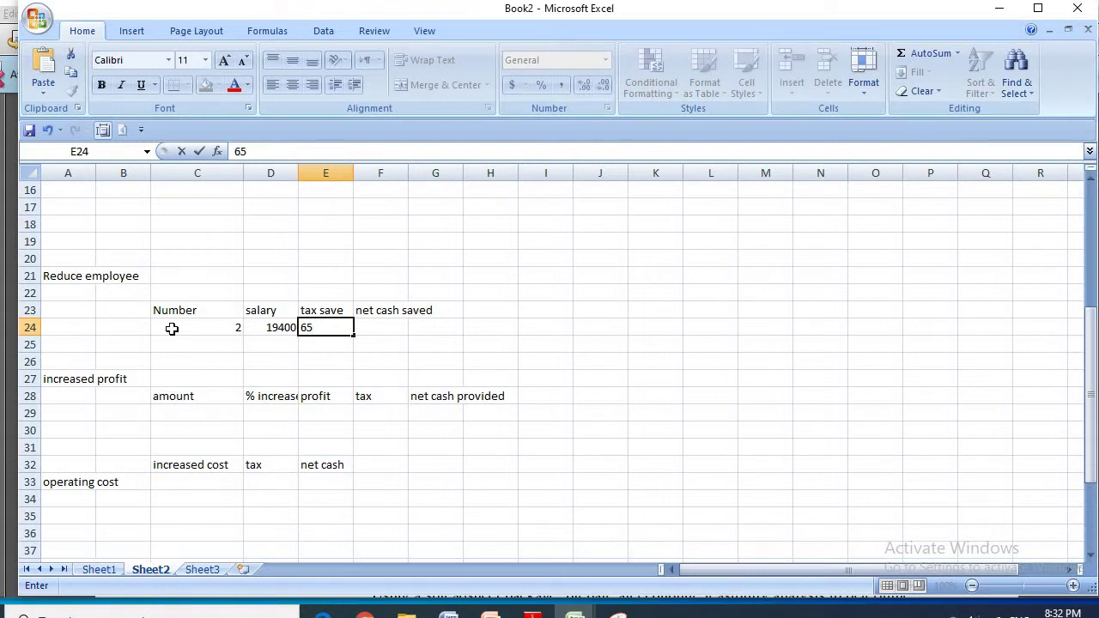
{"action": "type", "text": "%"}
{"action": "key", "text": "Tab"}
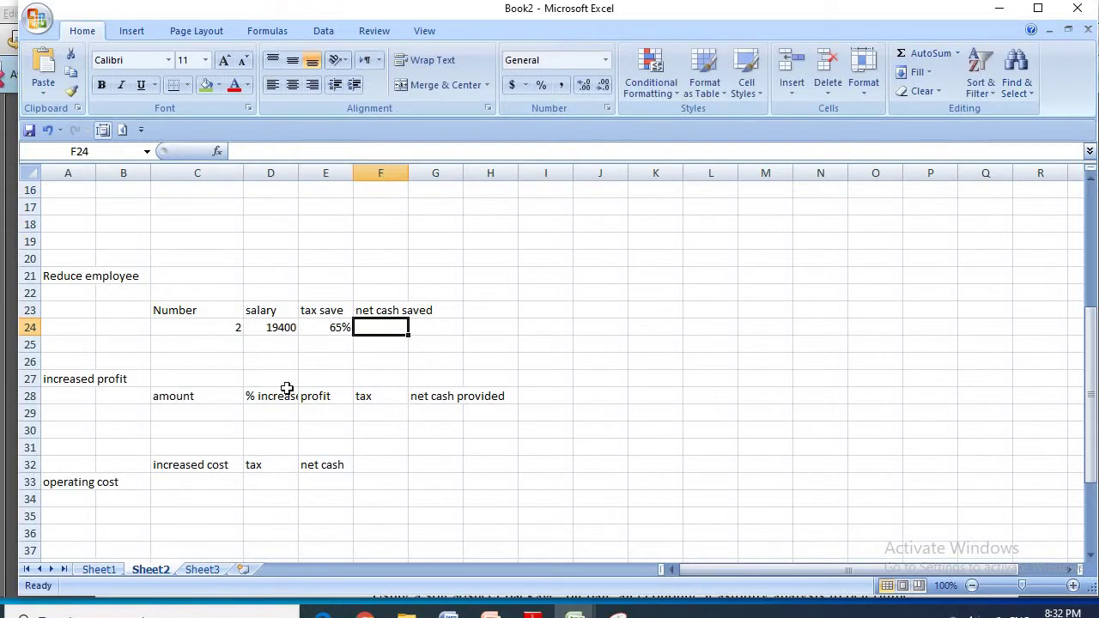
{"action": "type", "text": "="}
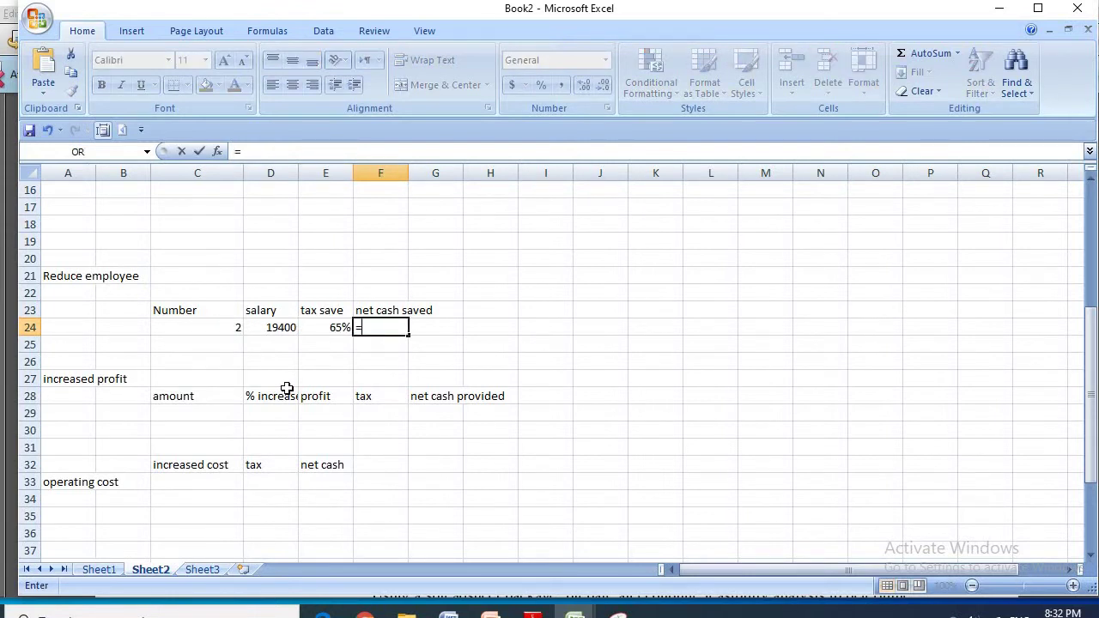
{"action": "left_click", "coordinate": [292, 327]}
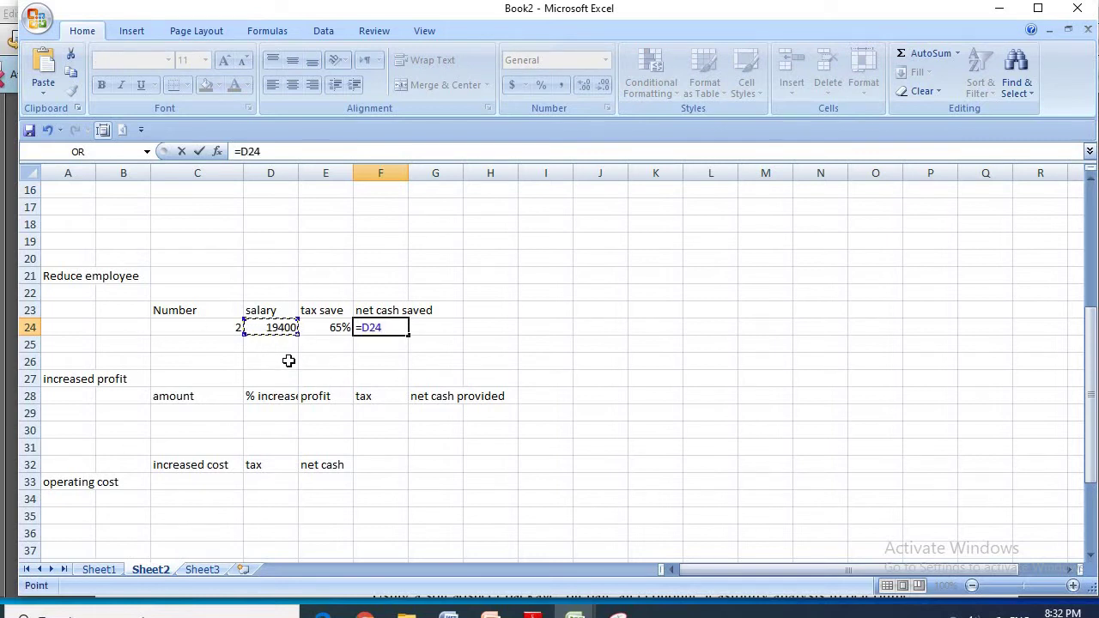
{"action": "key", "text": "BackSpace"}
{"action": "key", "text": "BackSpace"}
{"action": "key", "text": "BackSpace"}
{"action": "key", "text": "BackSpace"}
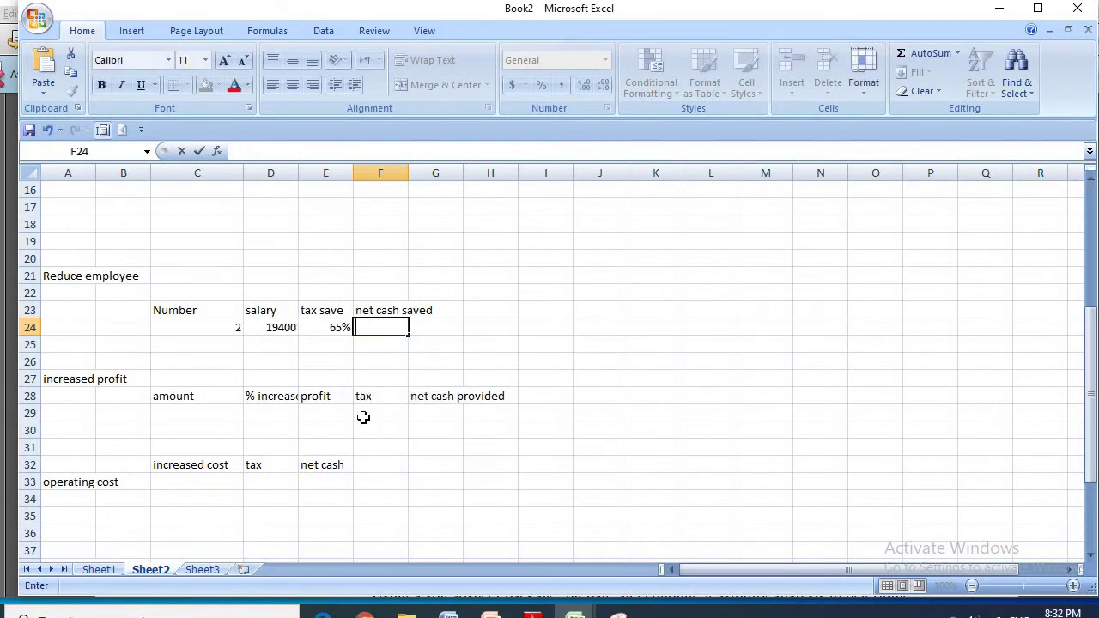
{"action": "left_click", "coordinate": [391, 442]}
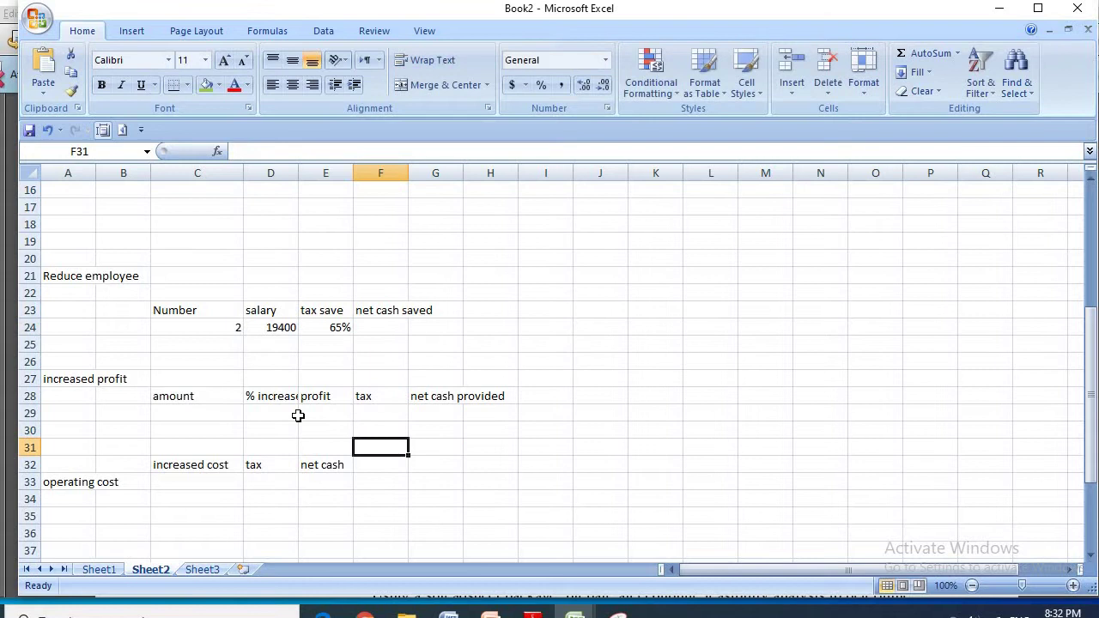
Step: Calculate the net cash saved in F24 as number times salary times tax save, =C24*D24*E24
{"action": "left_click", "coordinate": [386, 327]}
{"action": "type", "text": "="}
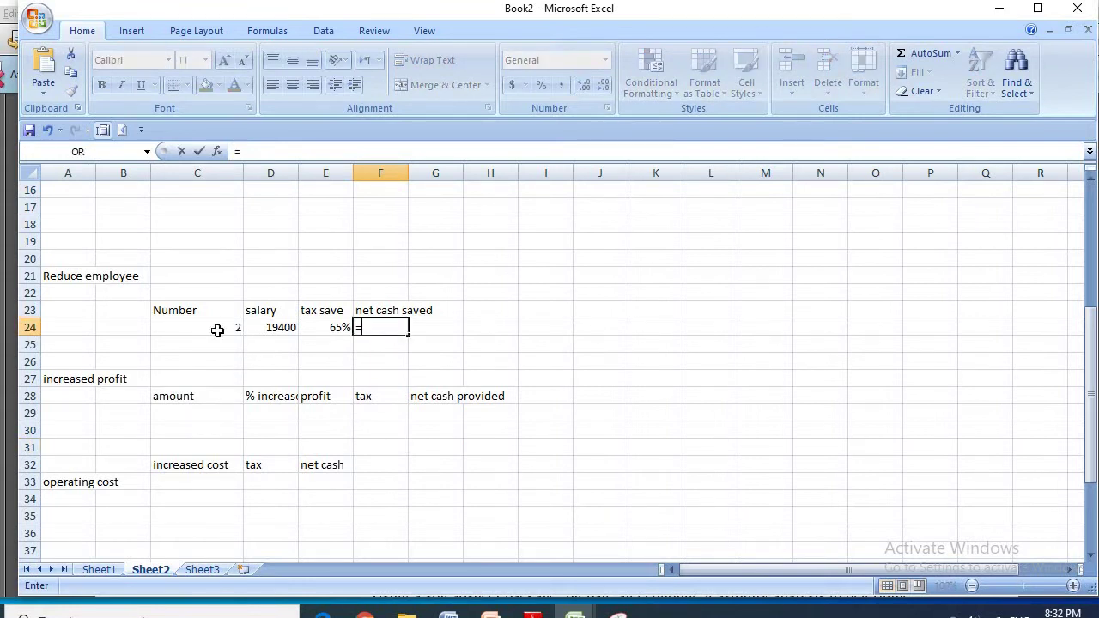
{"action": "left_click", "coordinate": [223, 333]}
{"action": "type", "text": "*"}
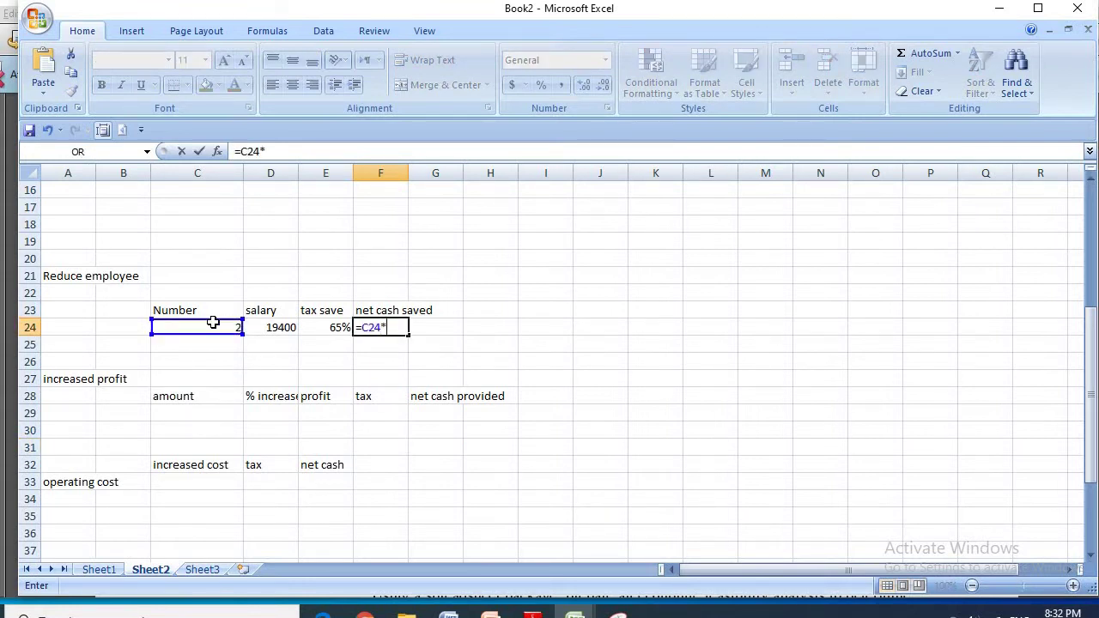
{"action": "left_click", "coordinate": [266, 335]}
{"action": "type", "text": "*"}
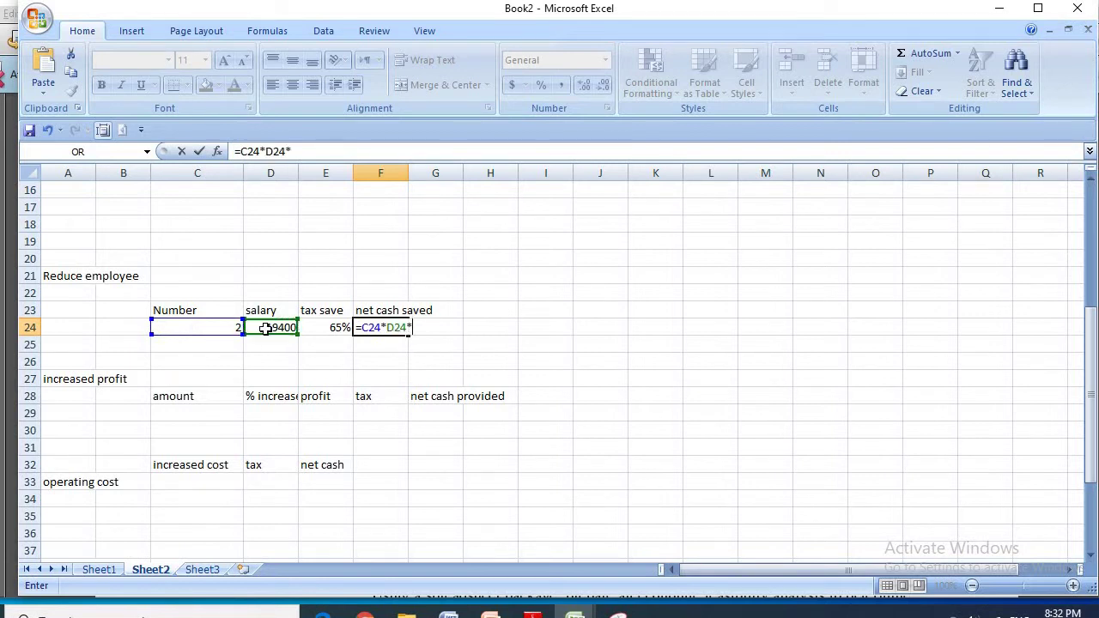
{"action": "left_click", "coordinate": [334, 330]}
{"action": "key", "text": "Return"}
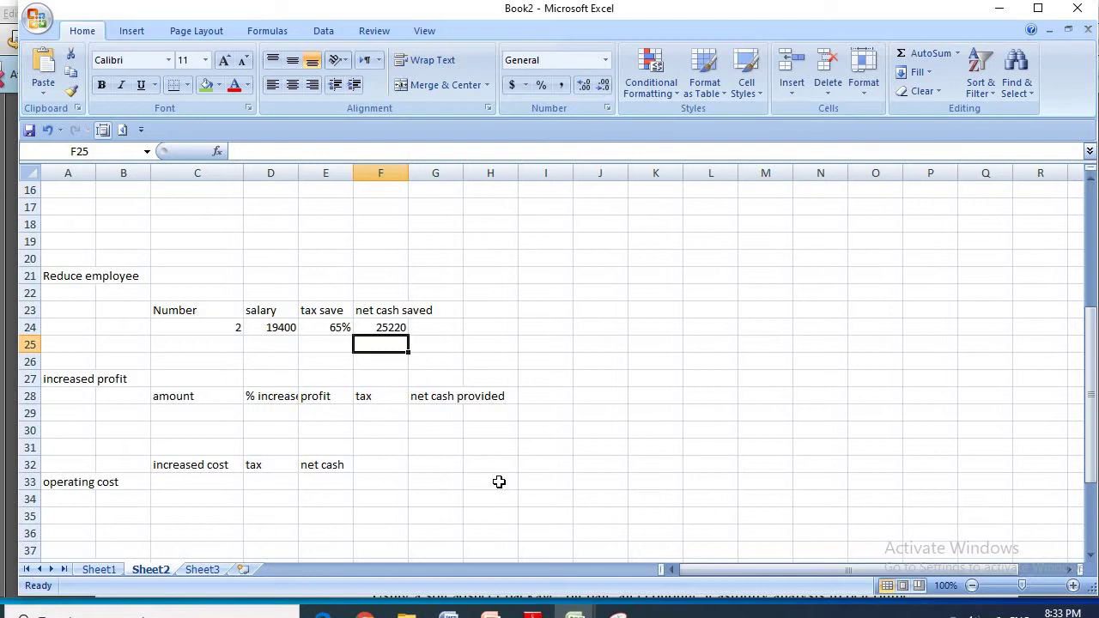
Step: On Sheet1, enter 25220 as the year 1 Reduce employees amount in E14 and copy it across through year 7 in K14
{"action": "left_click", "coordinate": [99, 569]}
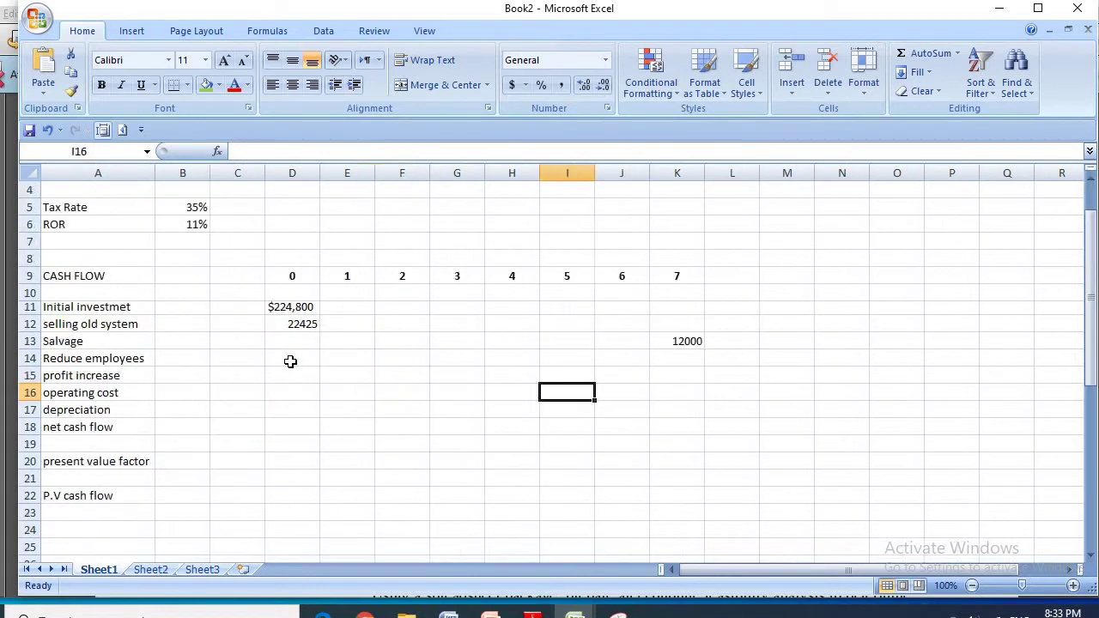
{"action": "left_click", "coordinate": [334, 339]}
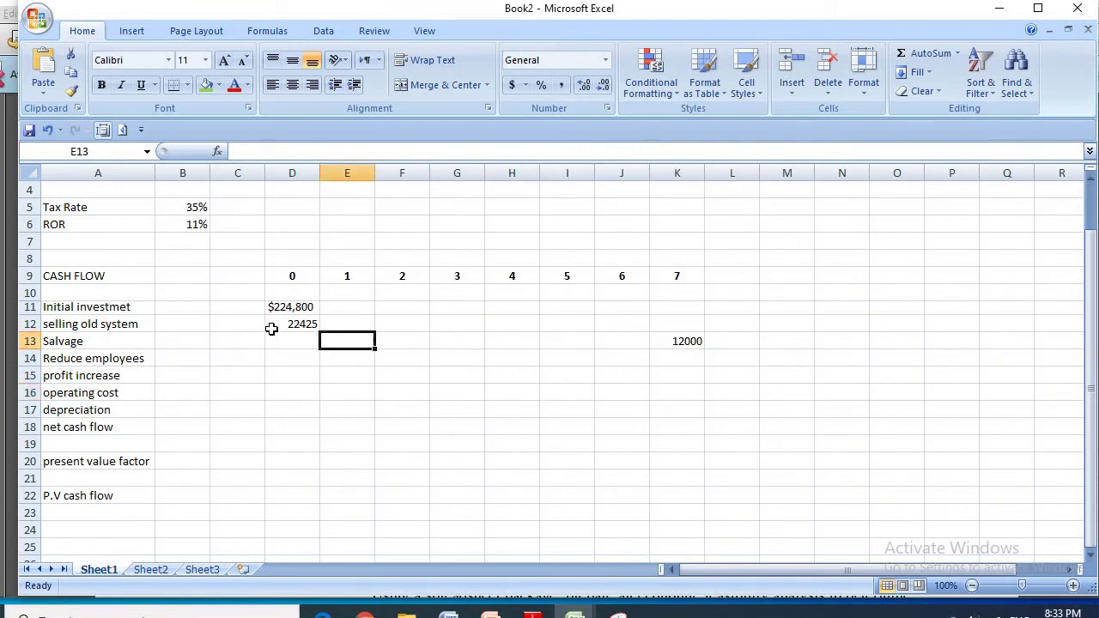
{"action": "left_click", "coordinate": [352, 358]}
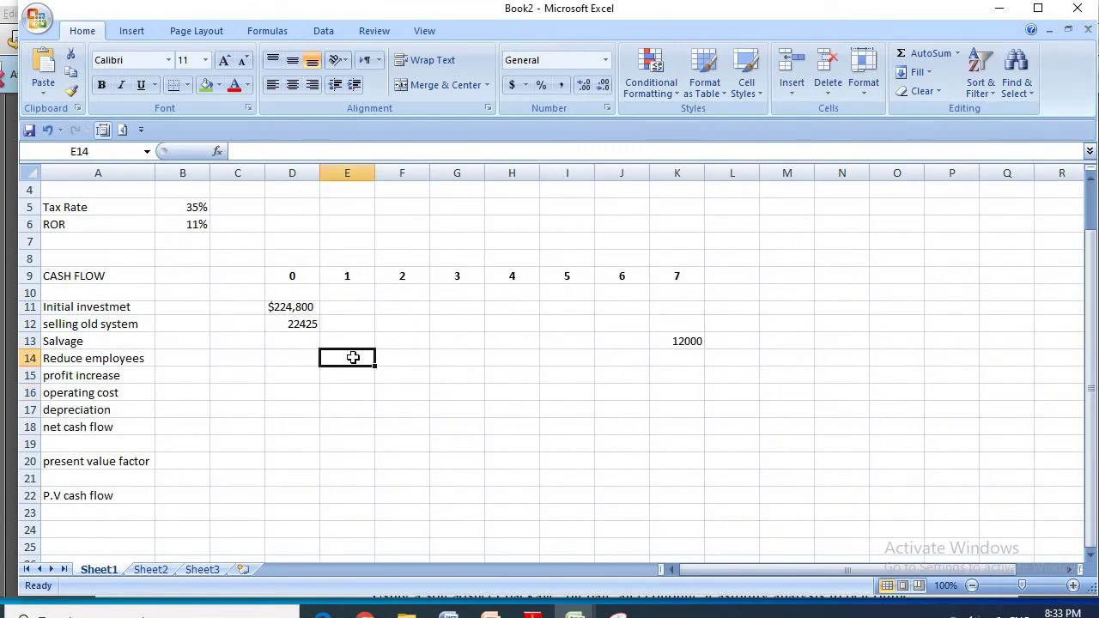
{"action": "type", "text": "25"}
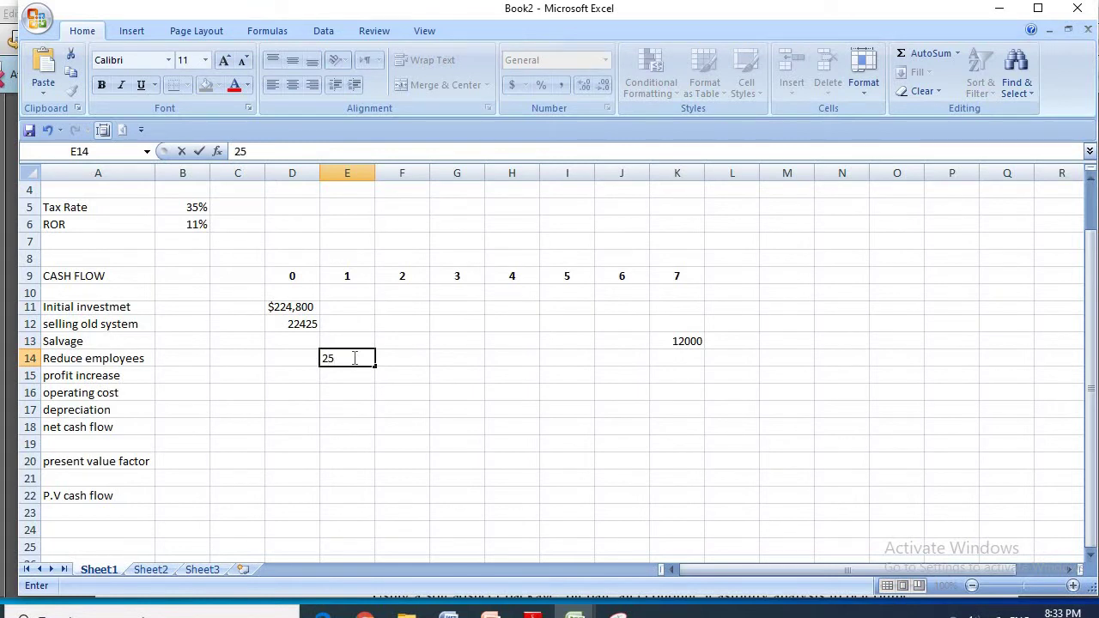
{"action": "type", "text": "220"}
{"action": "left_click", "coordinate": [300, 353]}
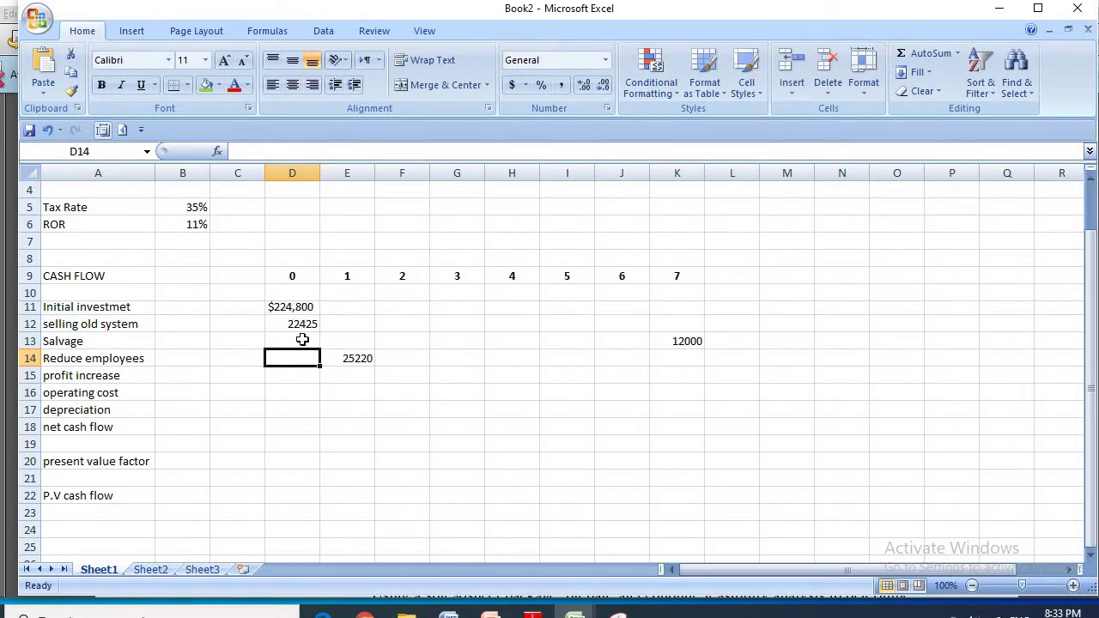
{"action": "left_click", "coordinate": [350, 358]}
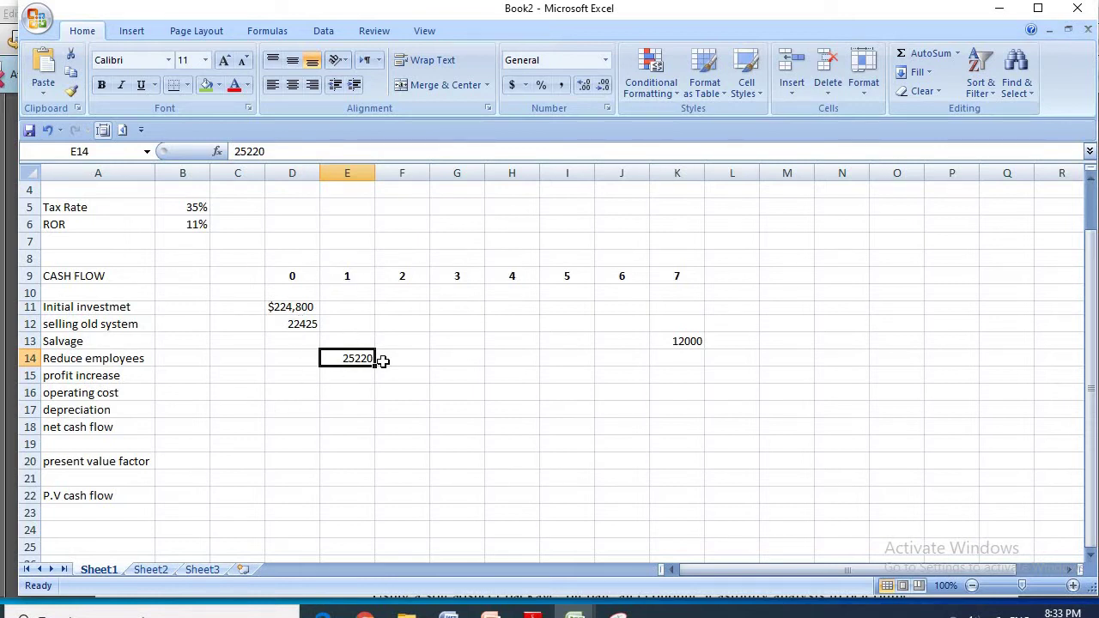
{"action": "left_click_drag", "start_coordinate": [375, 365], "coordinate": [704, 361]}
{"action": "key", "text": "Down"}
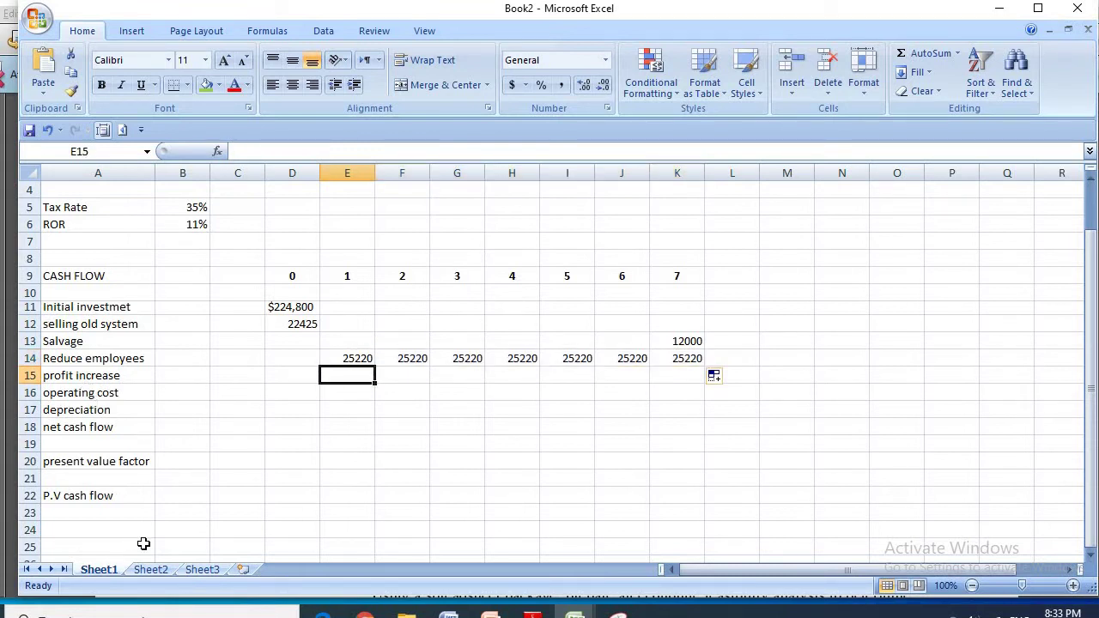
Step: In Sheet2's increased profit table, enter the amount 553000 in C29 and the percentage increase 0.045 in D29
{"action": "left_click", "coordinate": [156, 572]}
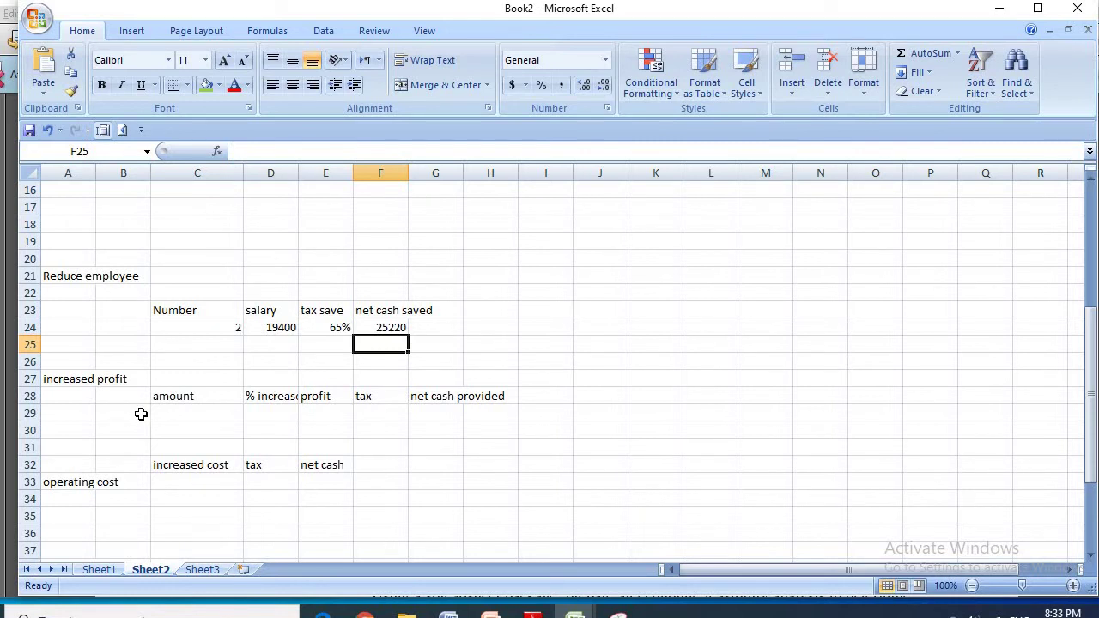
{"action": "left_click", "coordinate": [169, 413]}
{"action": "type", "text": "55"}
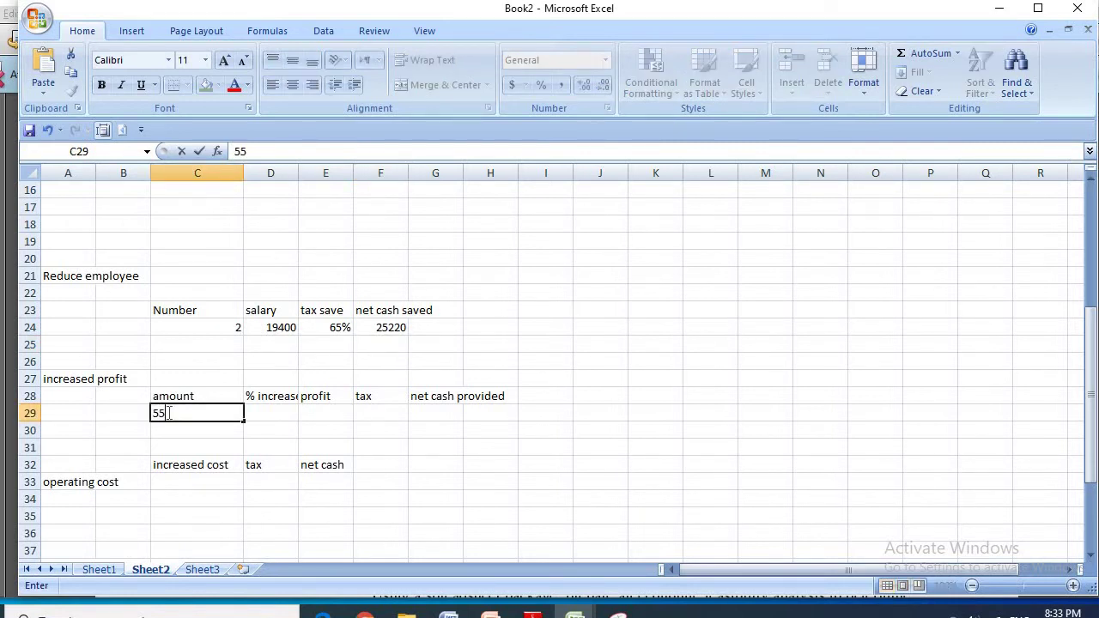
{"action": "type", "text": "3000"}
{"action": "left_click", "coordinate": [278, 416]}
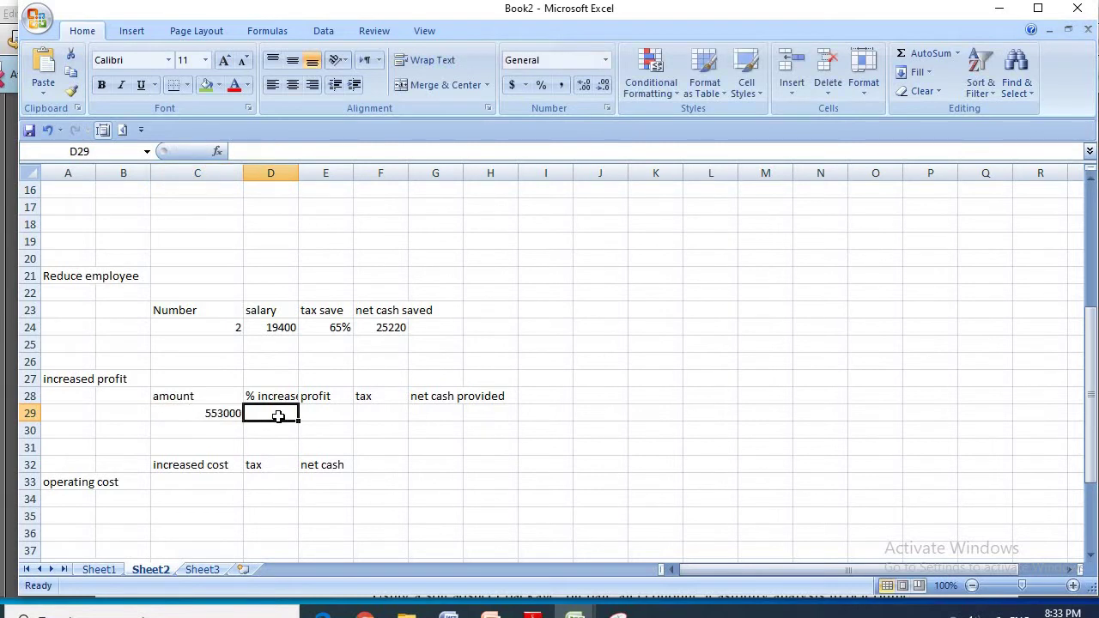
{"action": "type", "text": "4.5"}
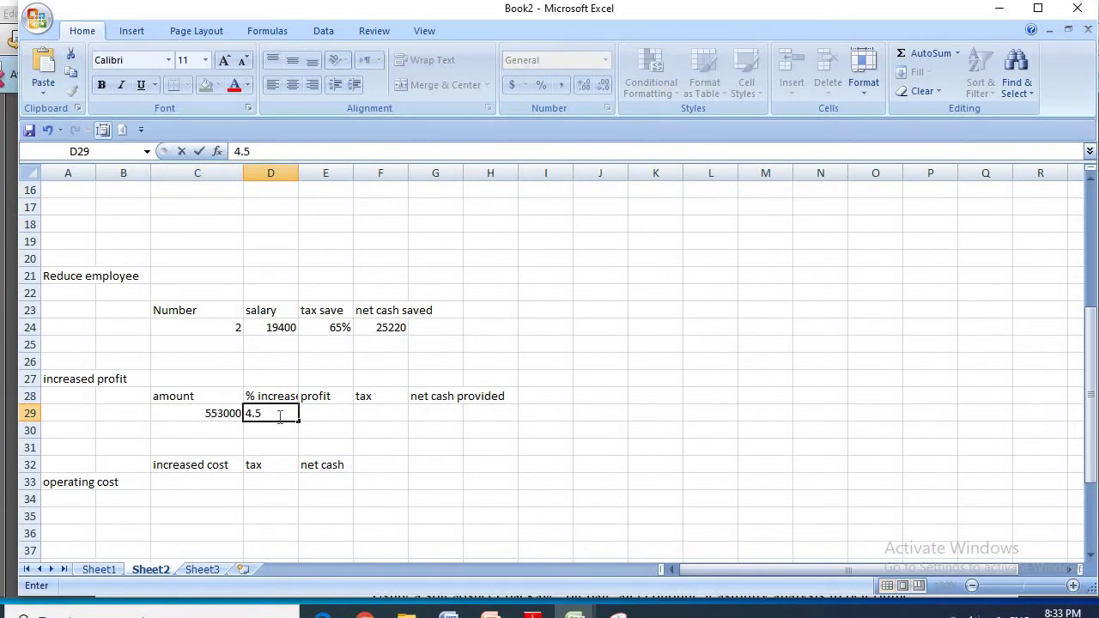
{"action": "key", "text": "BackSpace"}
{"action": "key", "text": "BackSpace"}
{"action": "key", "text": "BackSpace"}
{"action": "type", "text": ".045"}
{"action": "left_click", "coordinate": [316, 429]}
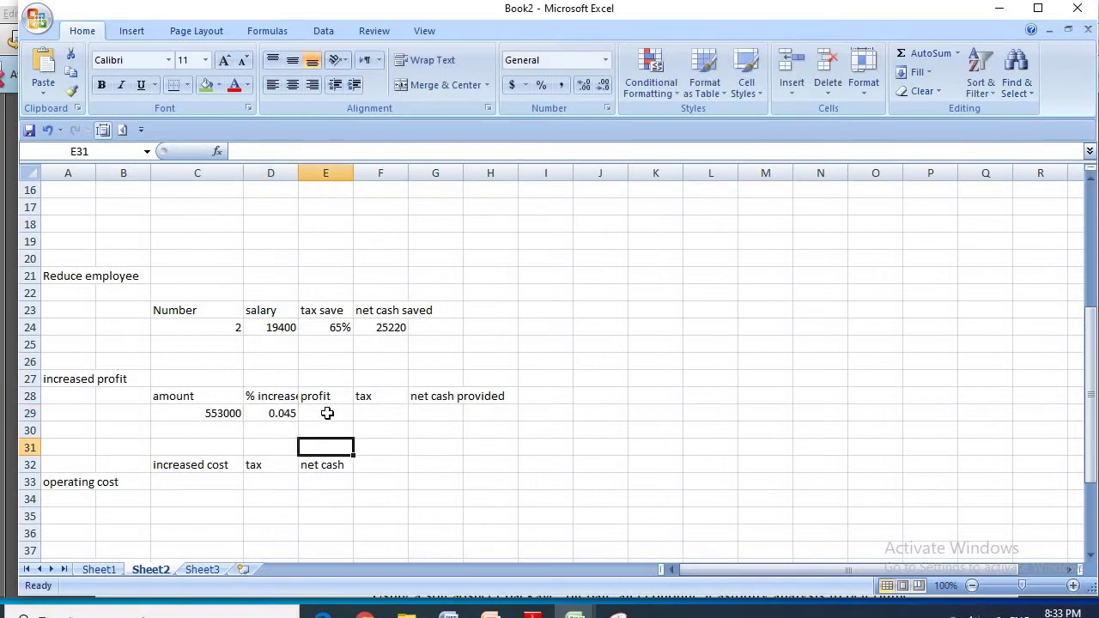
Step: Calculate the profit in E29 as amount times percentage increase, =C29*D29
{"action": "left_click", "coordinate": [327, 413]}
{"action": "type", "text": "="}
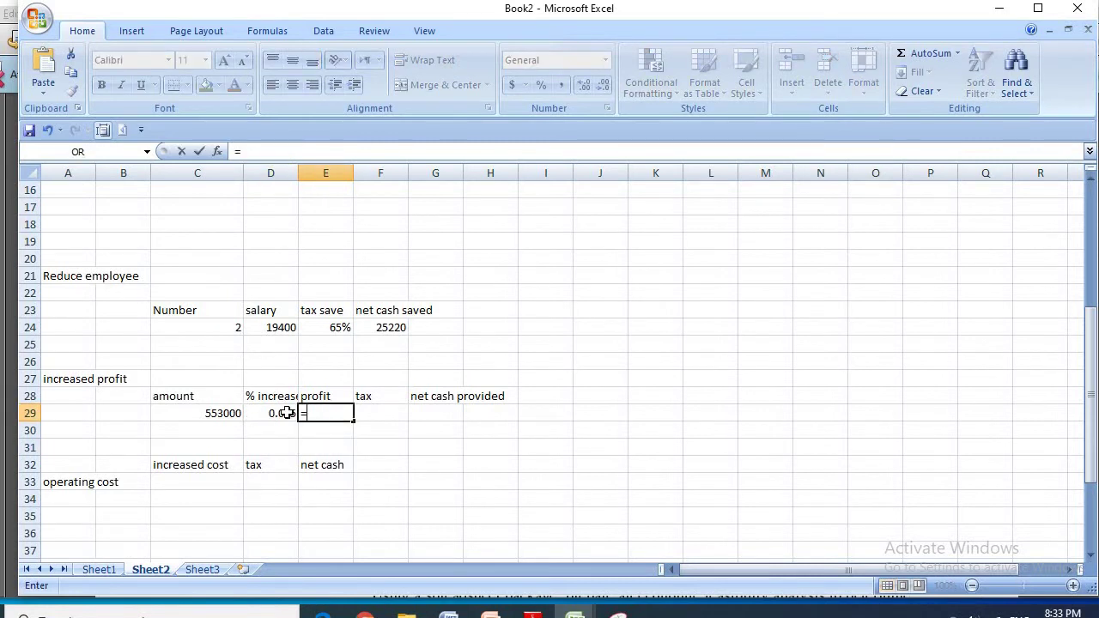
{"action": "left_click", "coordinate": [217, 412]}
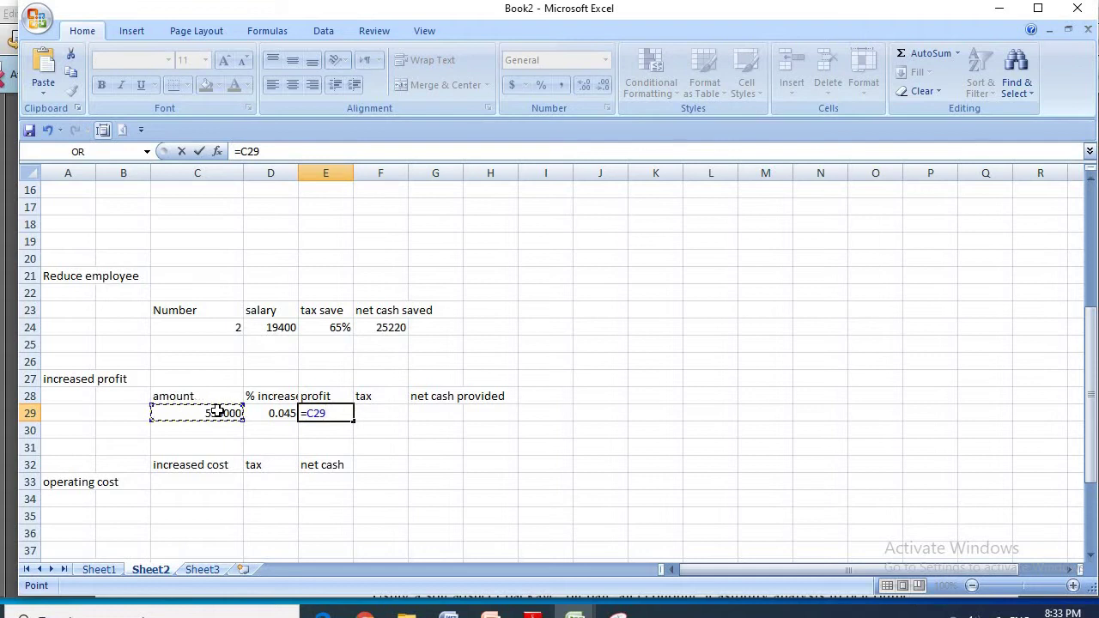
{"action": "type", "text": "*"}
{"action": "left_click", "coordinate": [276, 412]}
{"action": "key", "text": "Return"}
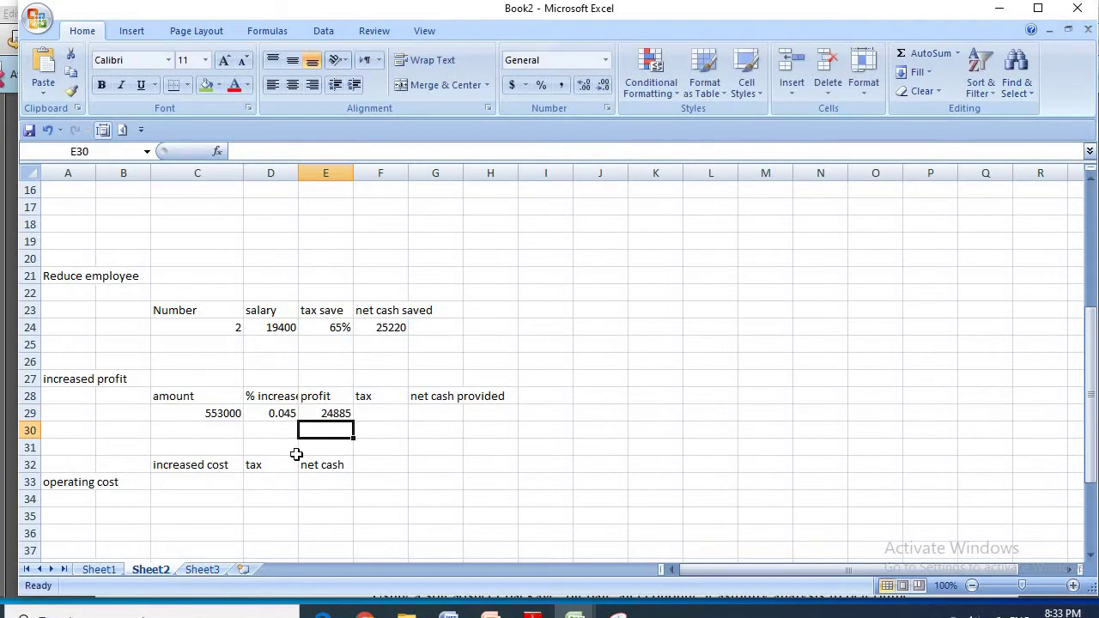
Step: Enter 65% under tax in F29 of the increased profit table
{"action": "left_click", "coordinate": [374, 416]}
{"action": "type", "text": "65"}
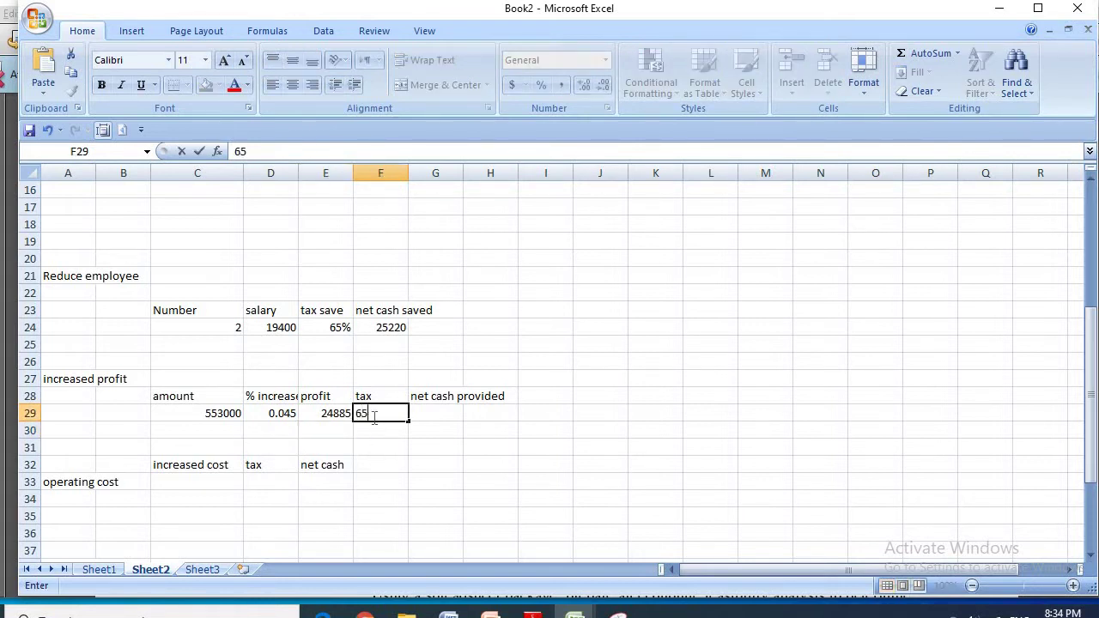
{"action": "type", "text": "%"}
Step: Calculate the net cash provided in G29 as profit times the tax percentage, =E29*F29
{"action": "left_click", "coordinate": [433, 414]}
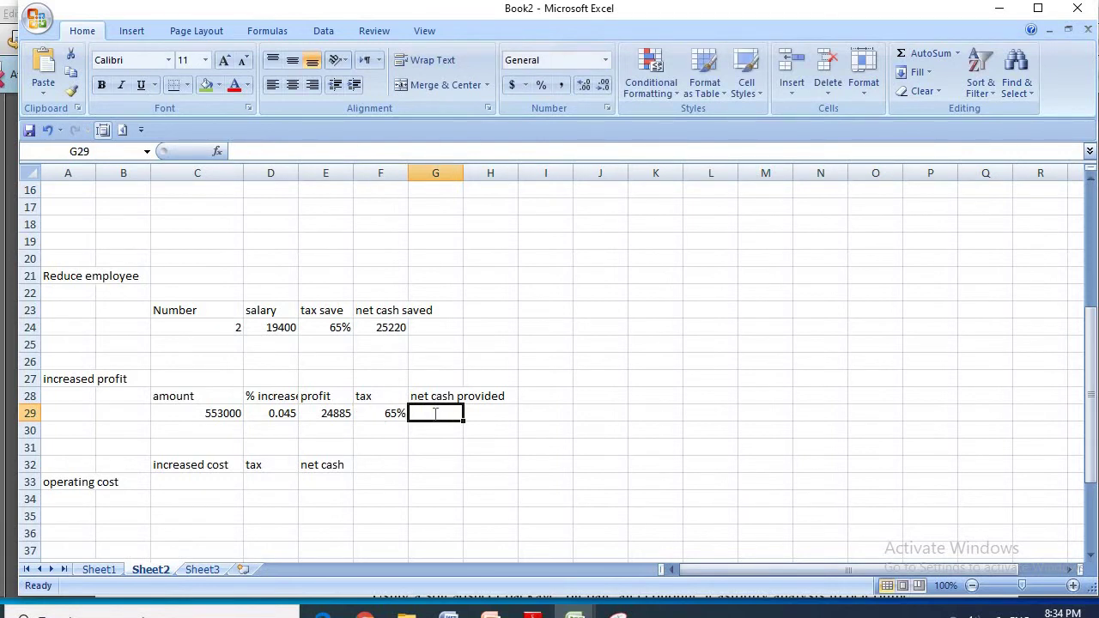
{"action": "type", "text": "="}
{"action": "left_click", "coordinate": [326, 413]}
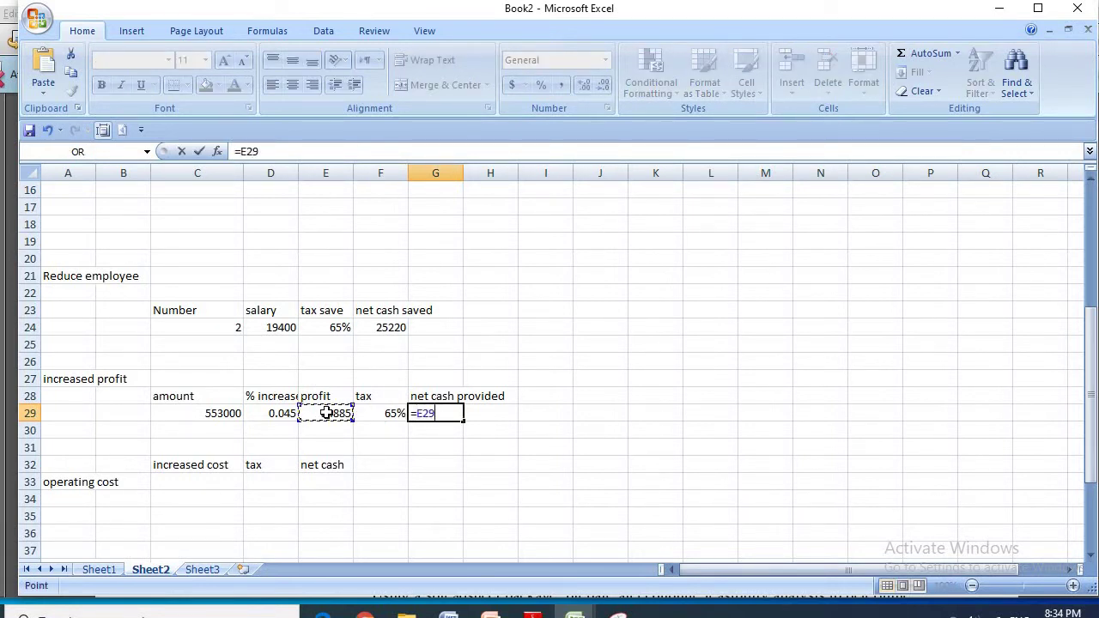
{"action": "type", "text": "*"}
{"action": "left_click", "coordinate": [380, 417]}
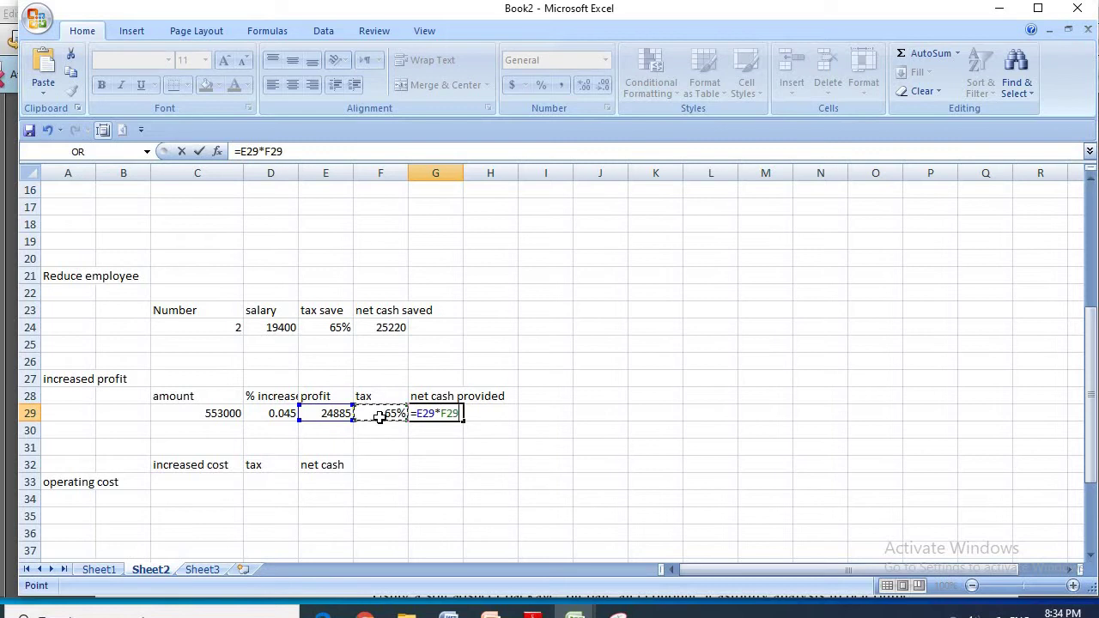
{"action": "key", "text": "Return"}
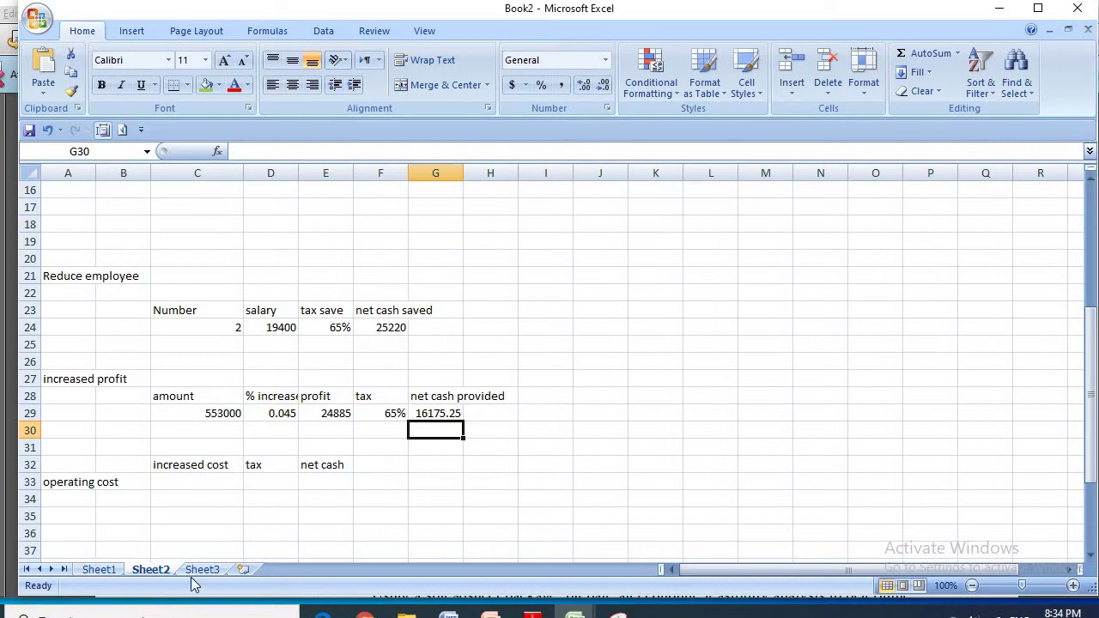
Step: On Sheet1, enter 16175 as the year 1 profit increase in E15 and copy it across through year 7 in K15
{"action": "key", "text": "ctrl+Page_Up"}
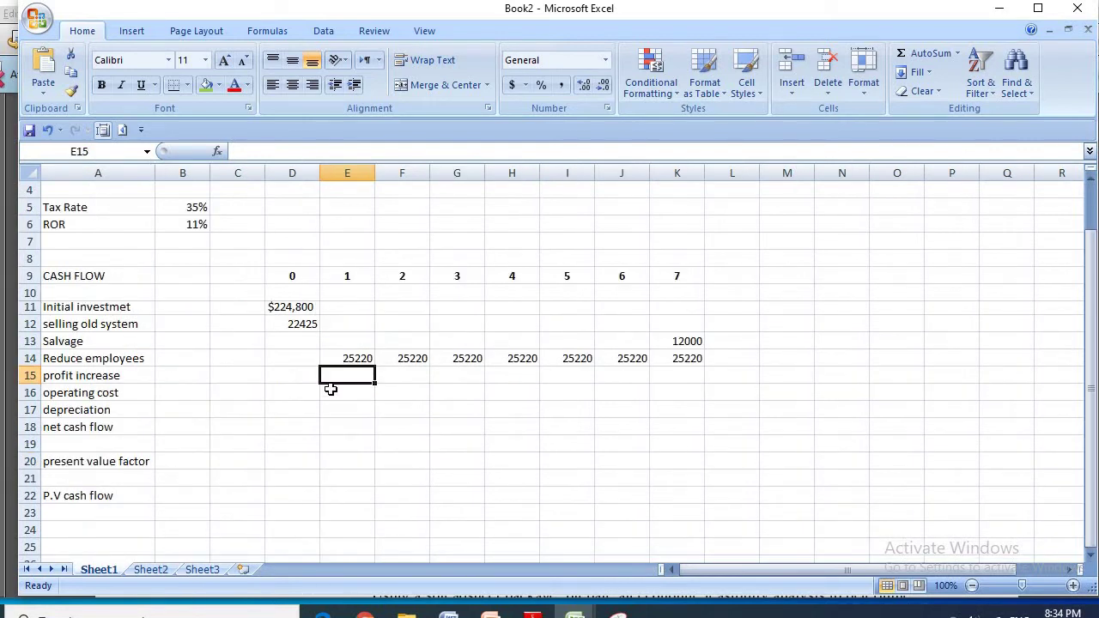
{"action": "type", "text": "16175"}
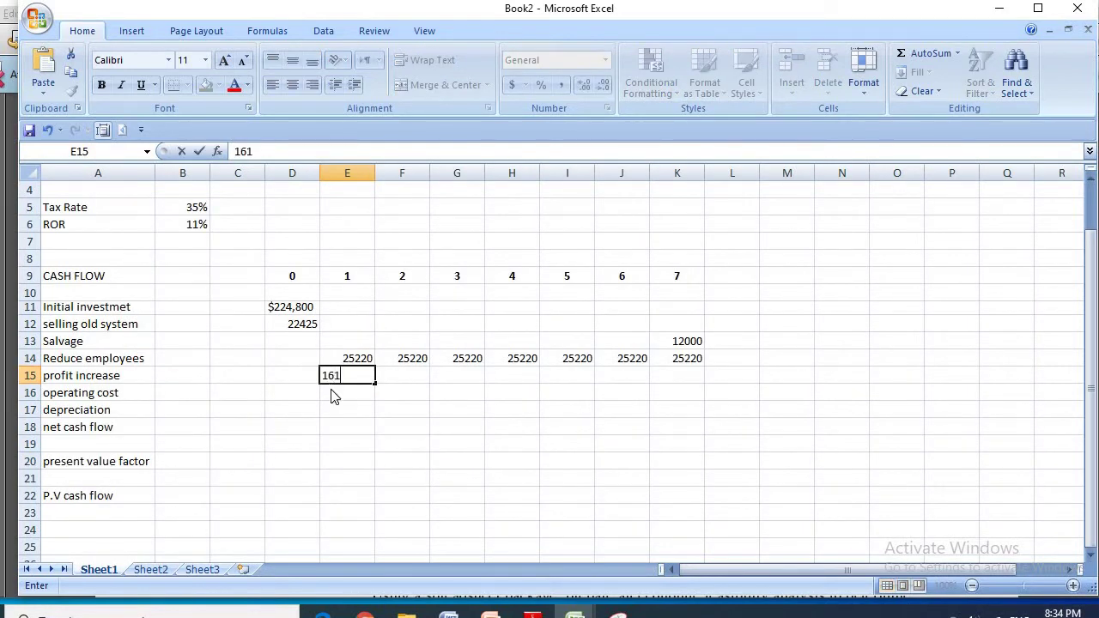
{"action": "key", "text": "Return"}
{"action": "key", "text": "Return"}
{"action": "left_click", "coordinate": [367, 376]}
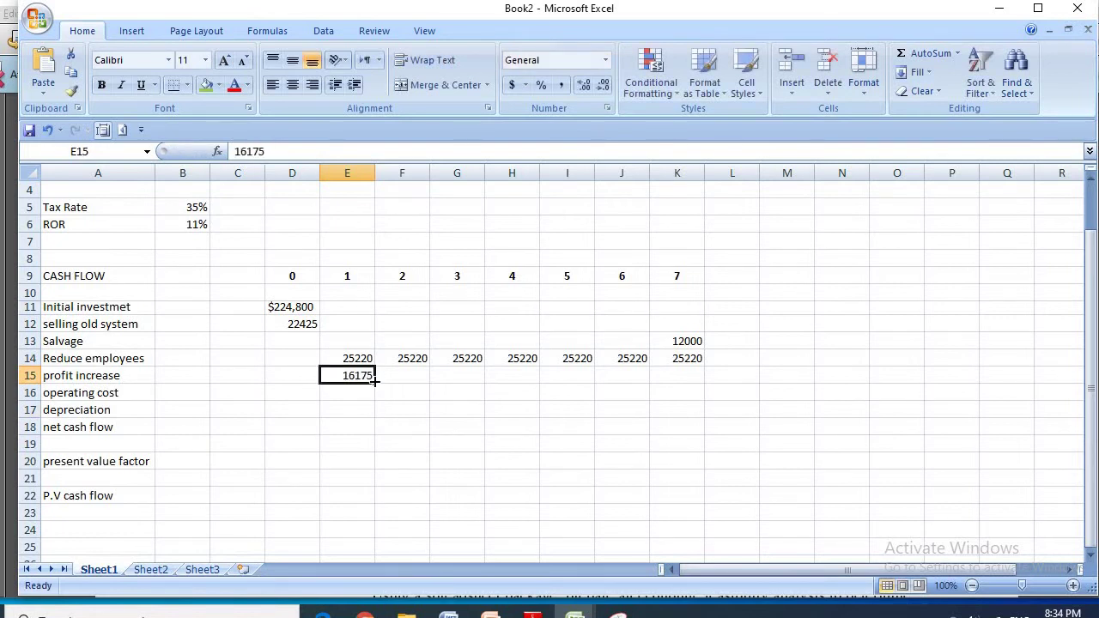
{"action": "left_click_drag", "start_coordinate": [376, 385], "coordinate": [668, 376]}
{"action": "left_click", "coordinate": [676, 409]}
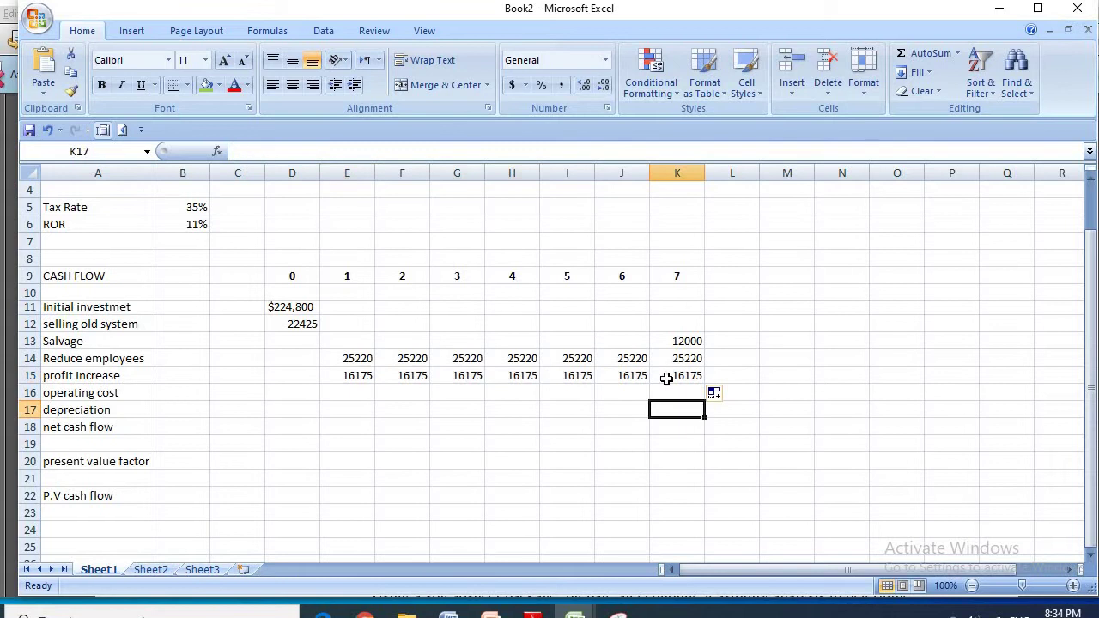
{"action": "left_click", "coordinate": [666, 375]}
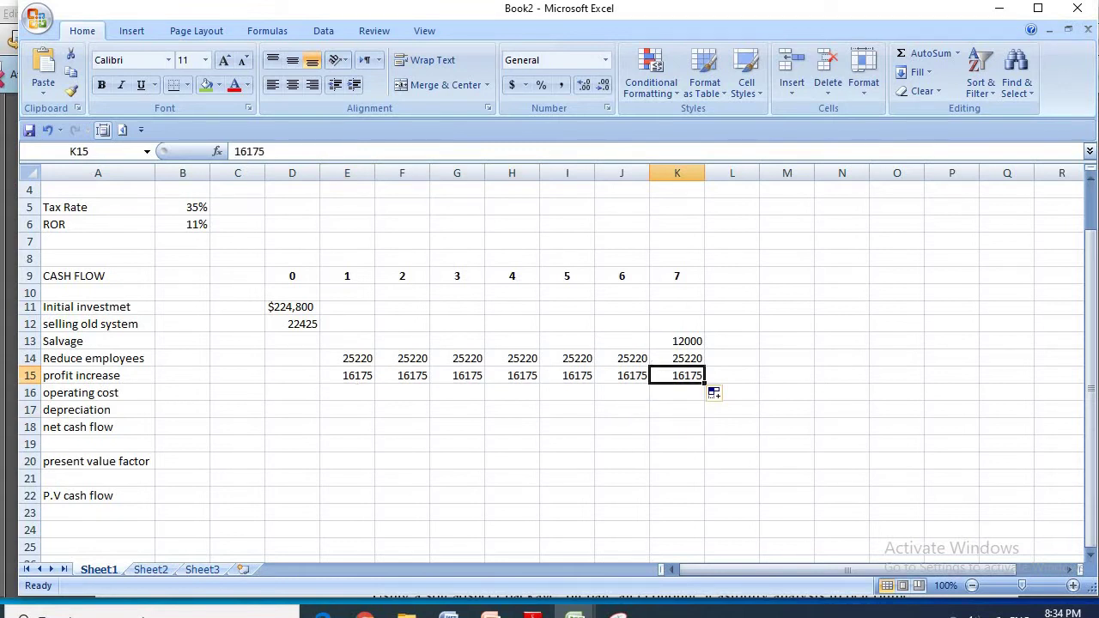
Step: Switch to the PDF textbook and examine last year's profit level and the new computer's expected profit increase in problem 20.4
{"action": "mouse_move", "coordinate": [532, 611]}
{"action": "left_click", "coordinate": [437, 549]}
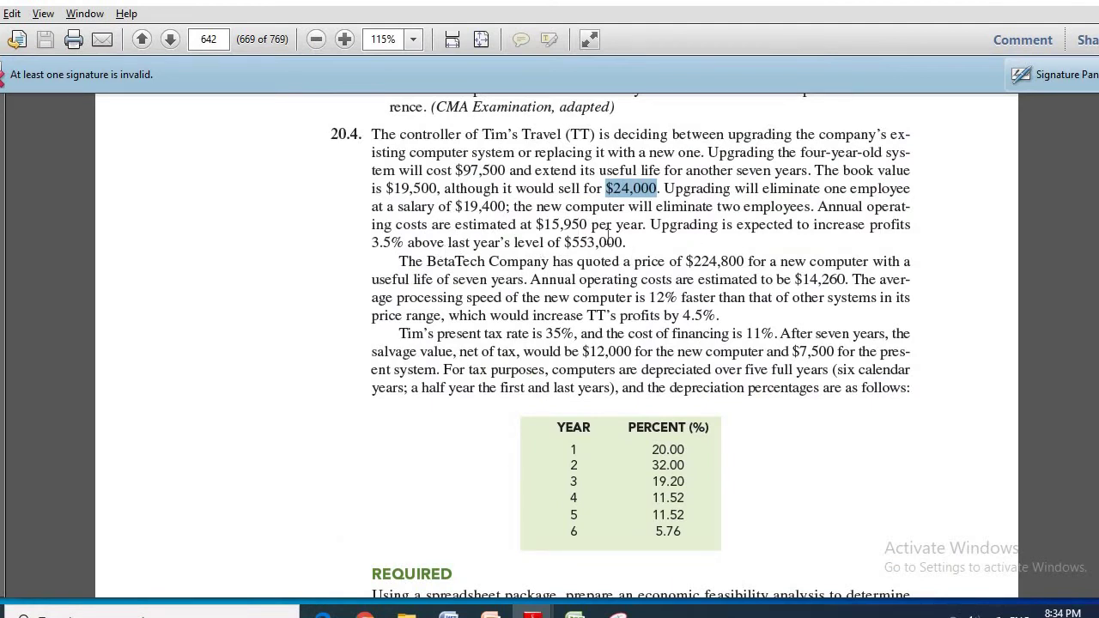
{"action": "left_click_drag", "start_coordinate": [448, 242], "coordinate": [624, 243]}
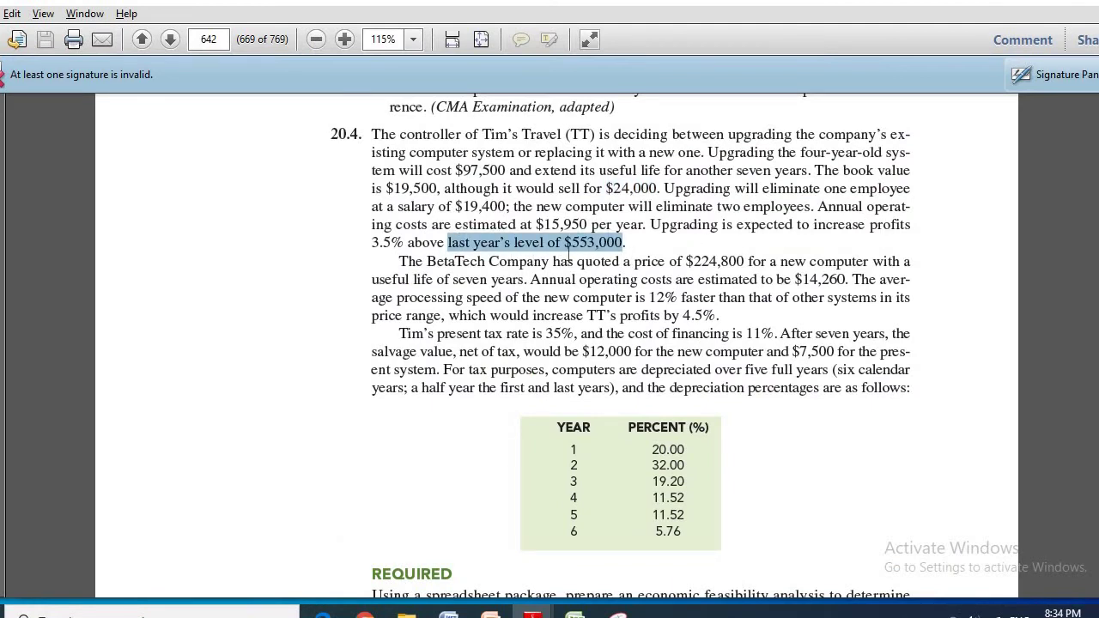
{"action": "left_click", "coordinate": [574, 251]}
{"action": "left_click_drag", "start_coordinate": [564, 242], "coordinate": [595, 243]}
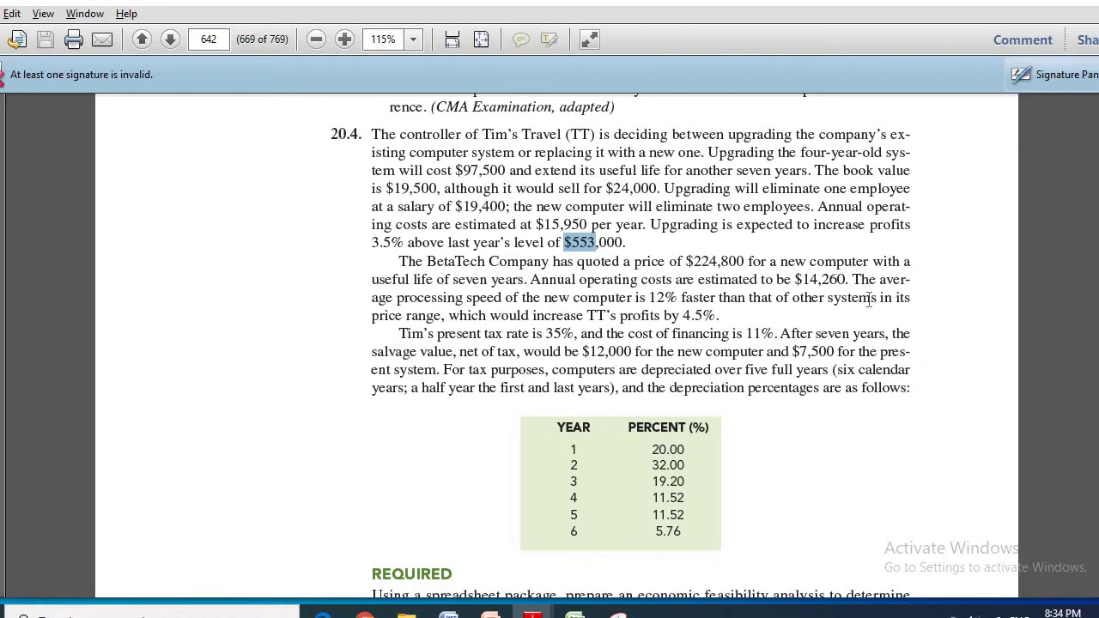
{"action": "left_click_drag", "start_coordinate": [852, 279], "coordinate": [728, 316]}
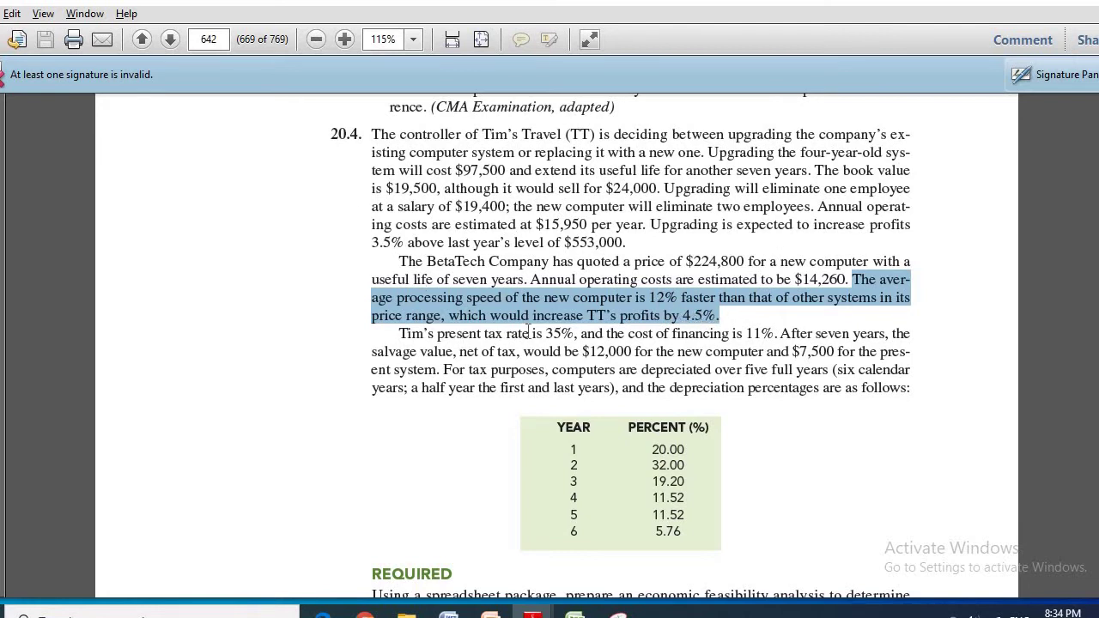
{"action": "left_click", "coordinate": [719, 315]}
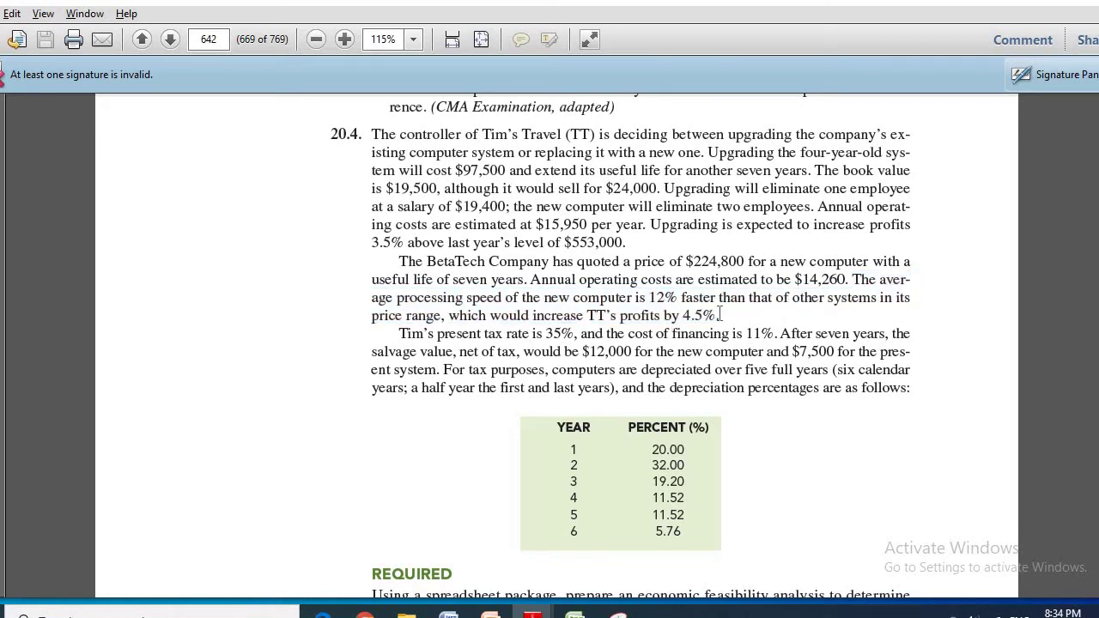
{"action": "left_click_drag", "start_coordinate": [719, 315], "coordinate": [684, 315]}
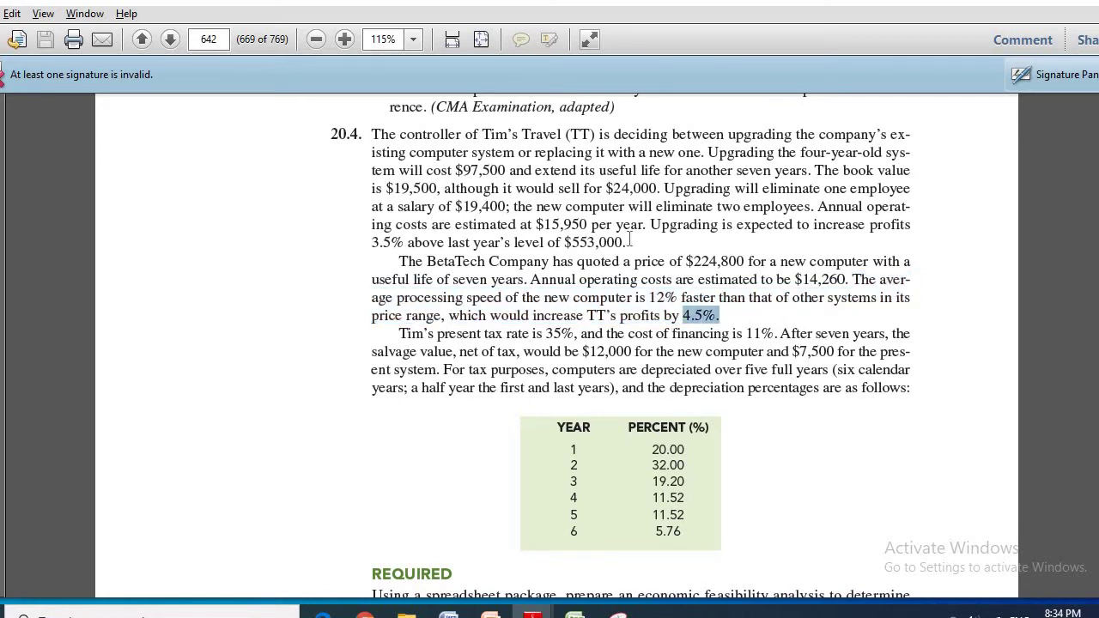
Step: Highlight last year's profit level and the new computer's profit increase percentage in problem 20.4, and switch back to the Excel workbook
{"action": "left_click_drag", "start_coordinate": [626, 242], "coordinate": [564, 242]}
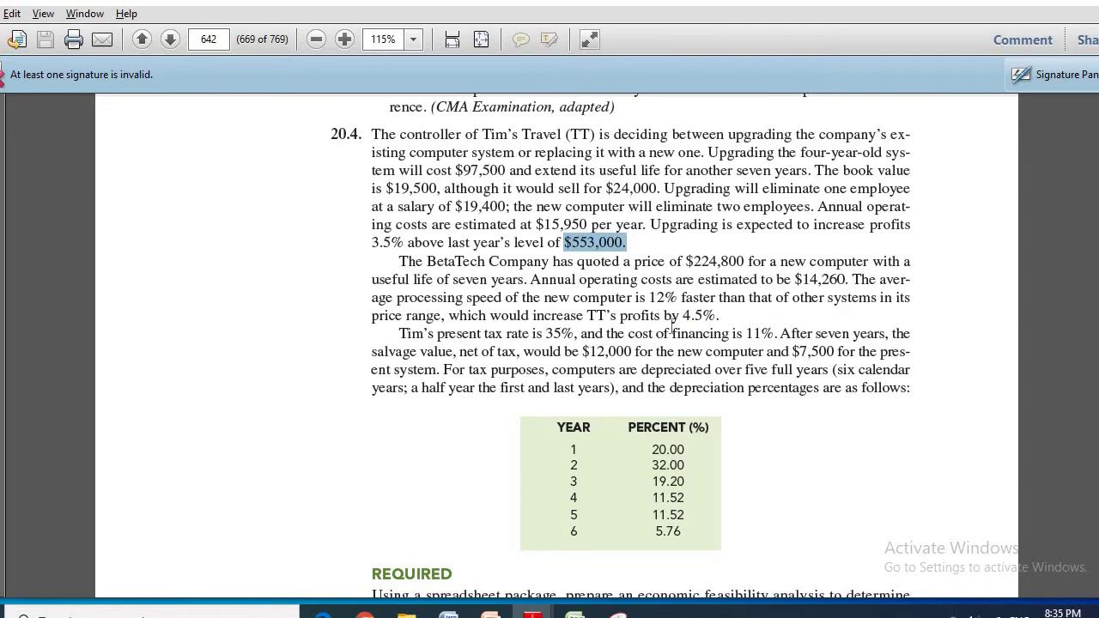
{"action": "left_click_drag", "start_coordinate": [719, 315], "coordinate": [683, 315]}
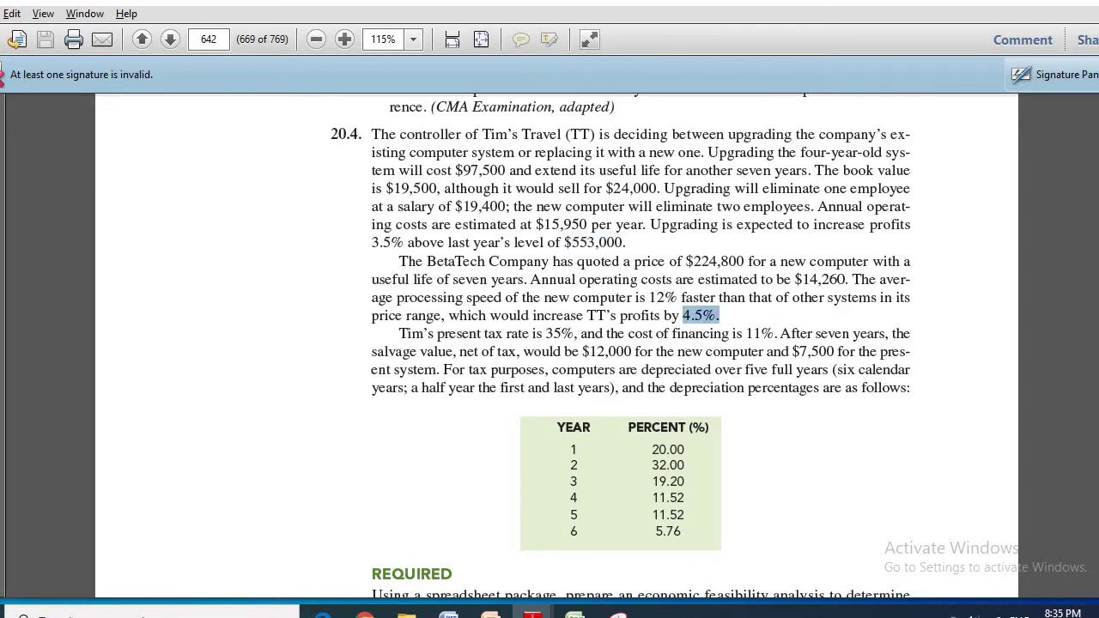
{"action": "mouse_move", "coordinate": [575, 614]}
{"action": "left_click", "coordinate": [644, 549]}
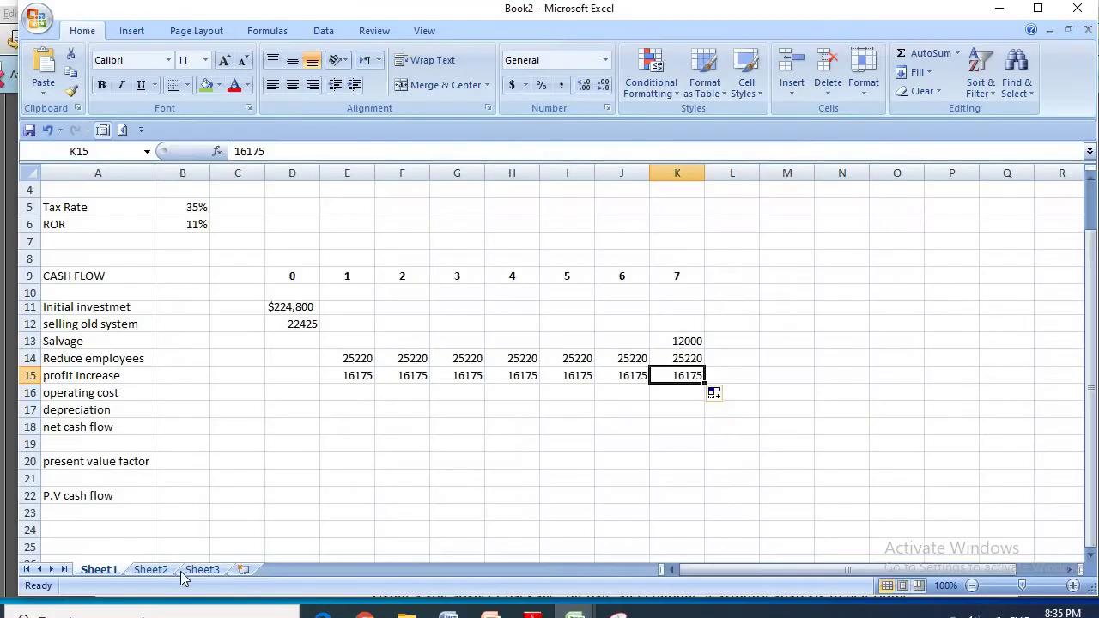
Step: On Sheet2, start a check calculation beside the tables with the profit 24885 in K24 and the tax rate 0.35 in K25
{"action": "left_click", "coordinate": [150, 569]}
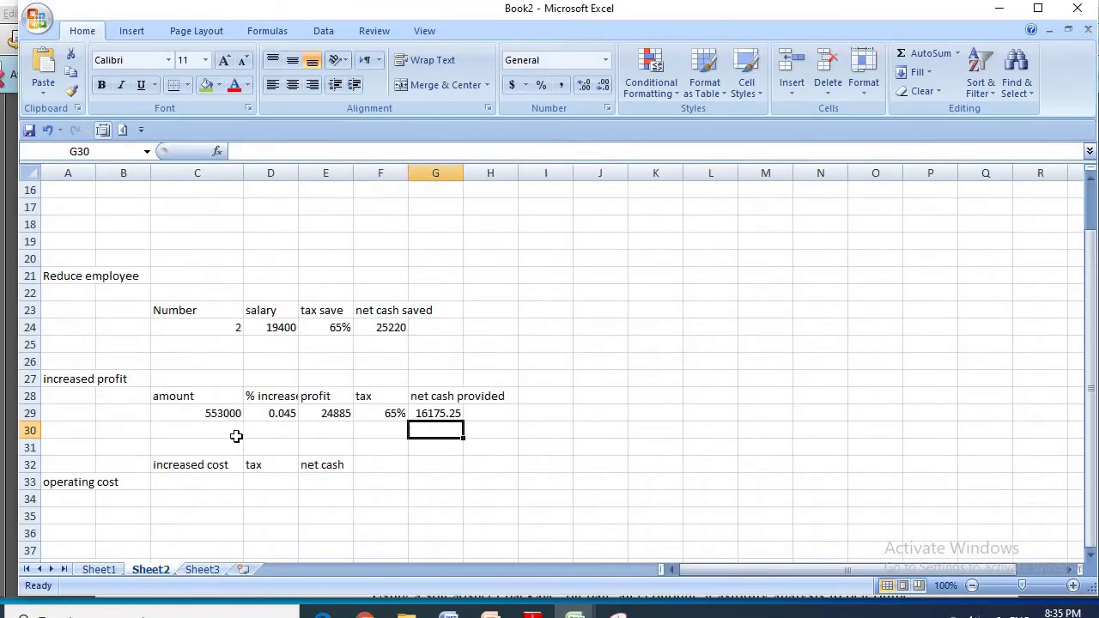
{"action": "left_click", "coordinate": [329, 418]}
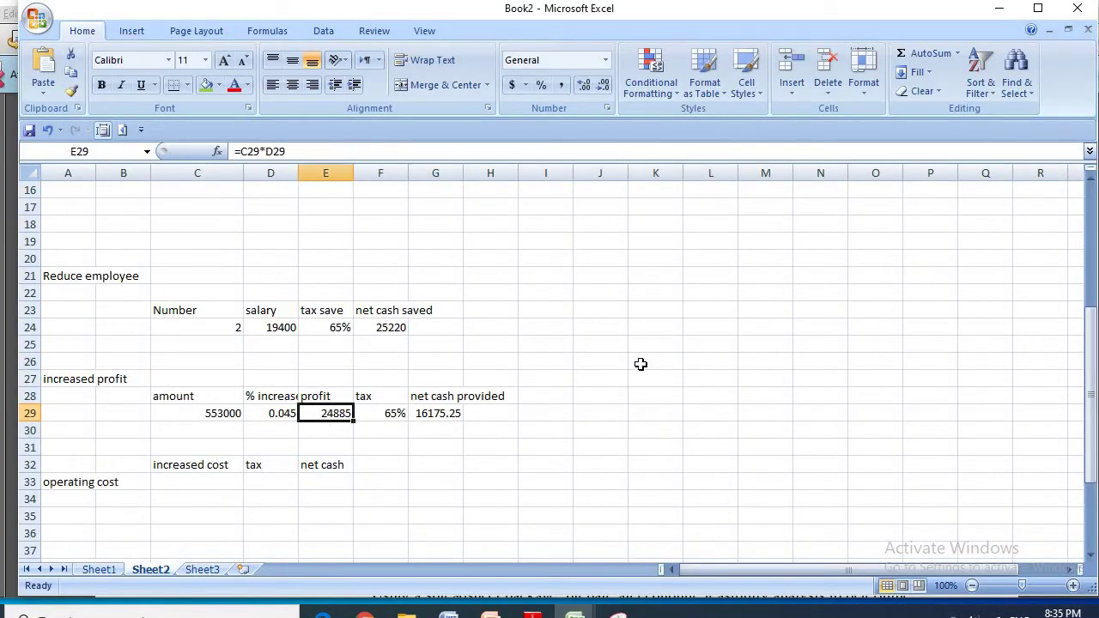
{"action": "left_click", "coordinate": [658, 328]}
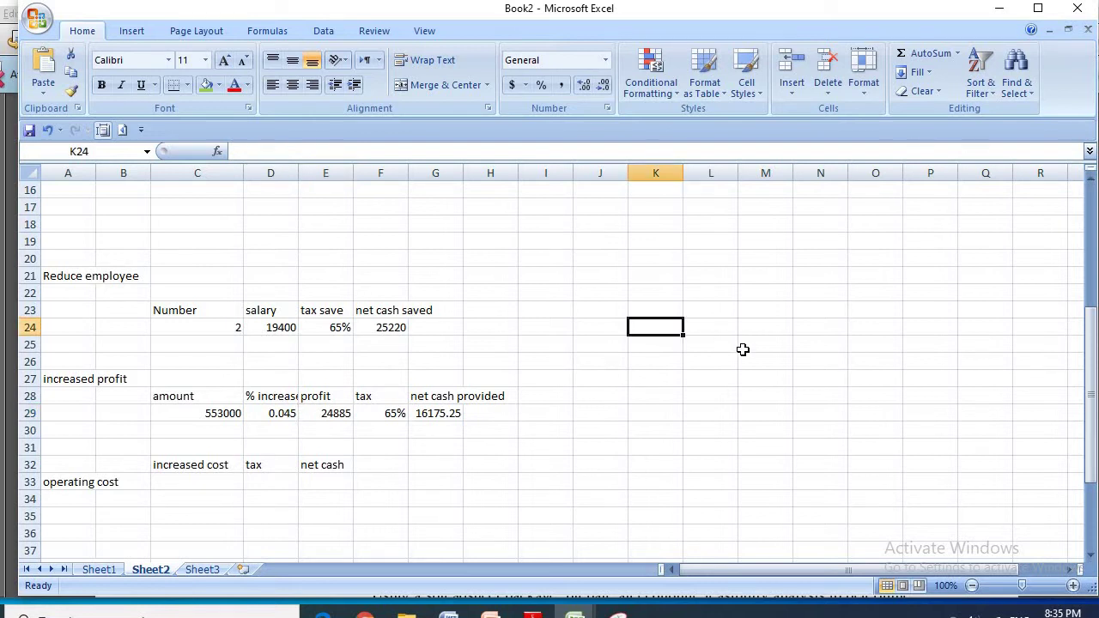
{"action": "type", "text": "24885"}
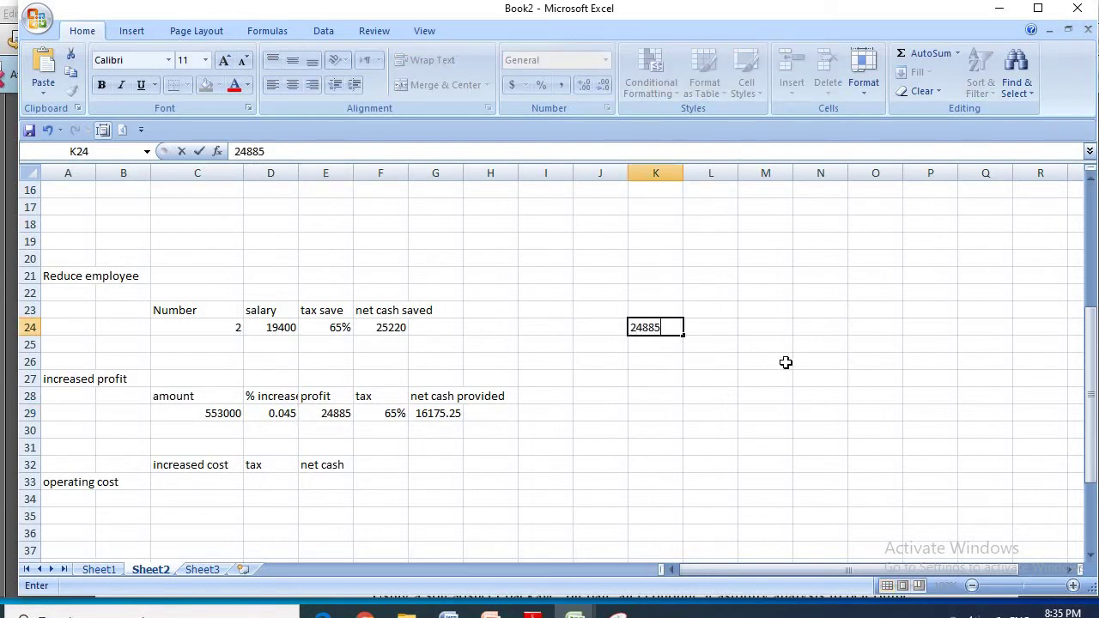
{"action": "left_click", "coordinate": [784, 363]}
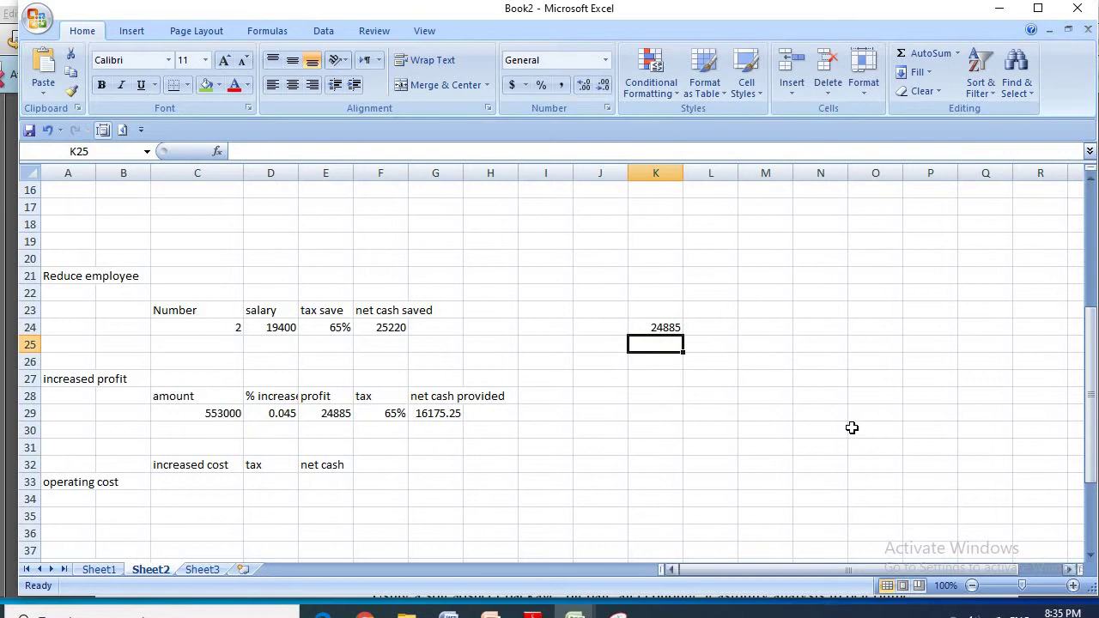
{"action": "type", "text": ".35"}
{"action": "left_click", "coordinate": [662, 360]}
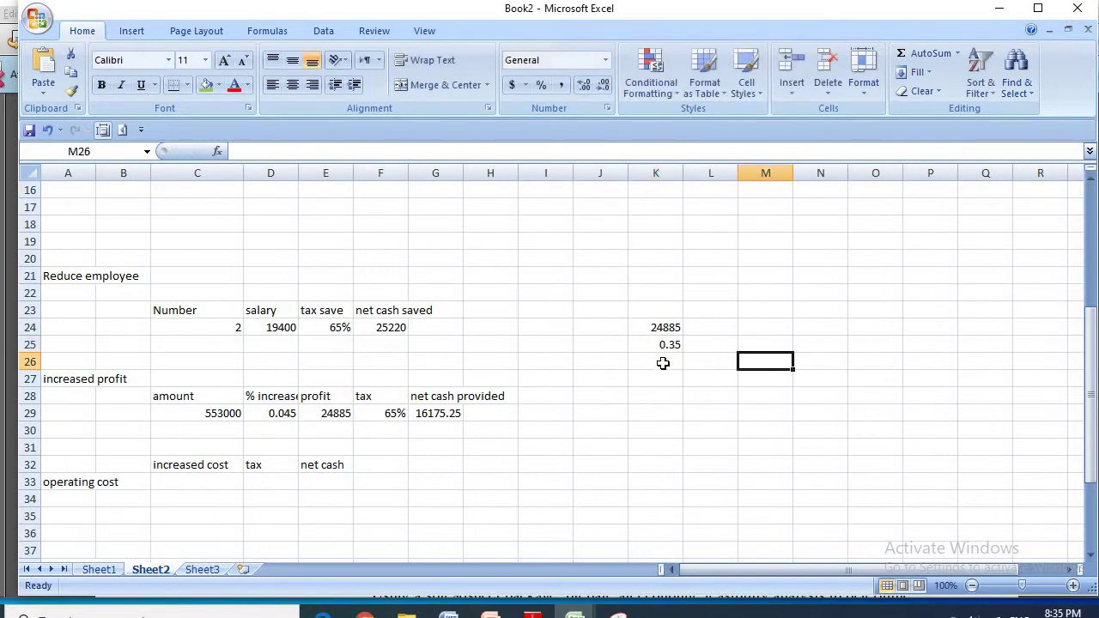
Step: Calculate the tax on the profit in K26 as =K24*K25
{"action": "left_click", "coordinate": [662, 362]}
{"action": "type", "text": "="}
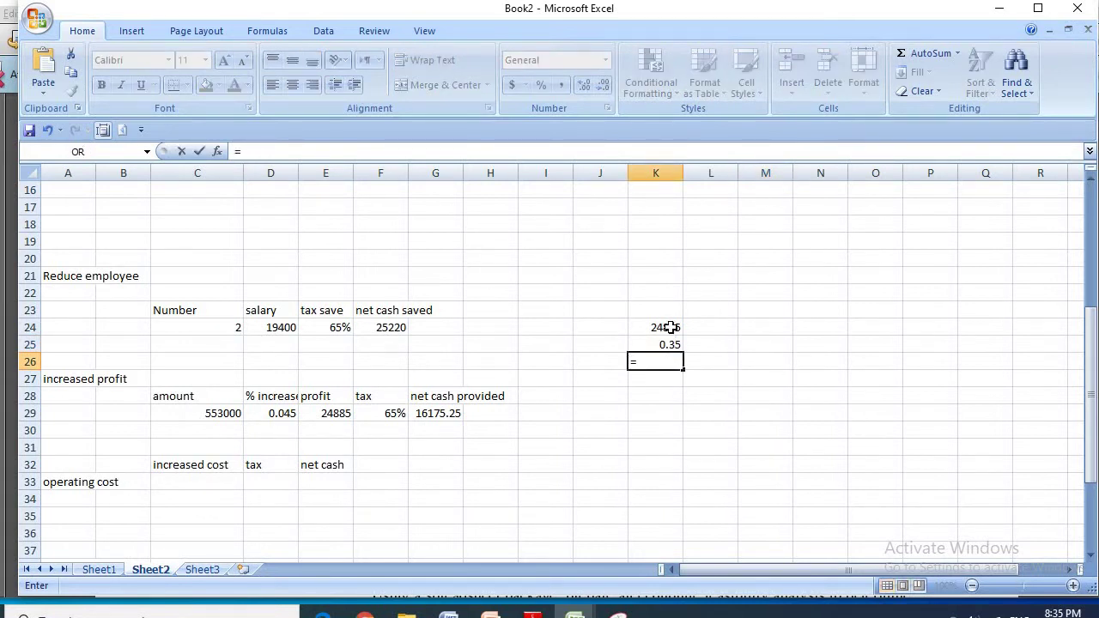
{"action": "left_click", "coordinate": [670, 327]}
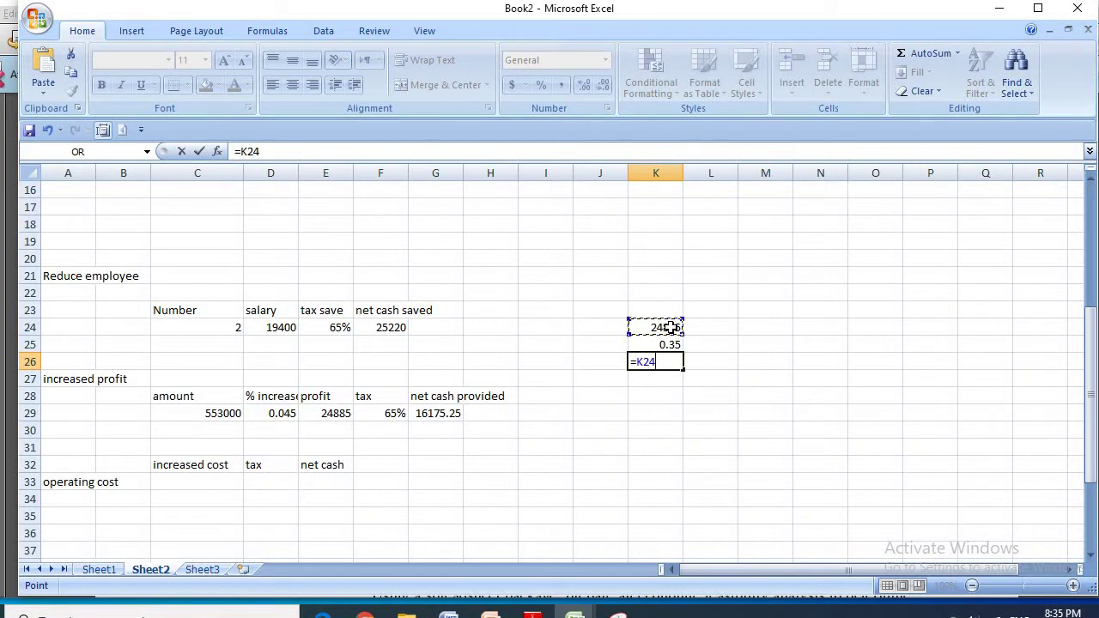
{"action": "type", "text": "*"}
{"action": "left_click", "coordinate": [677, 344]}
{"action": "key", "text": "Return"}
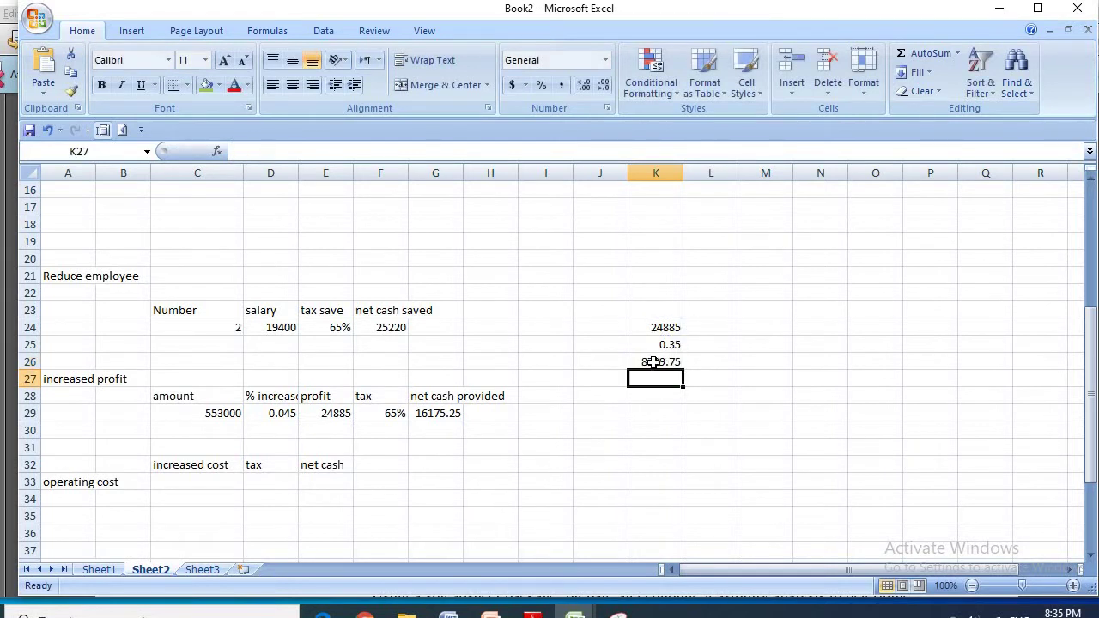
Step: Calculate the after-tax profit in K29 as profit minus tax, =K24-K26
{"action": "left_click", "coordinate": [652, 414]}
{"action": "type", "text": "="}
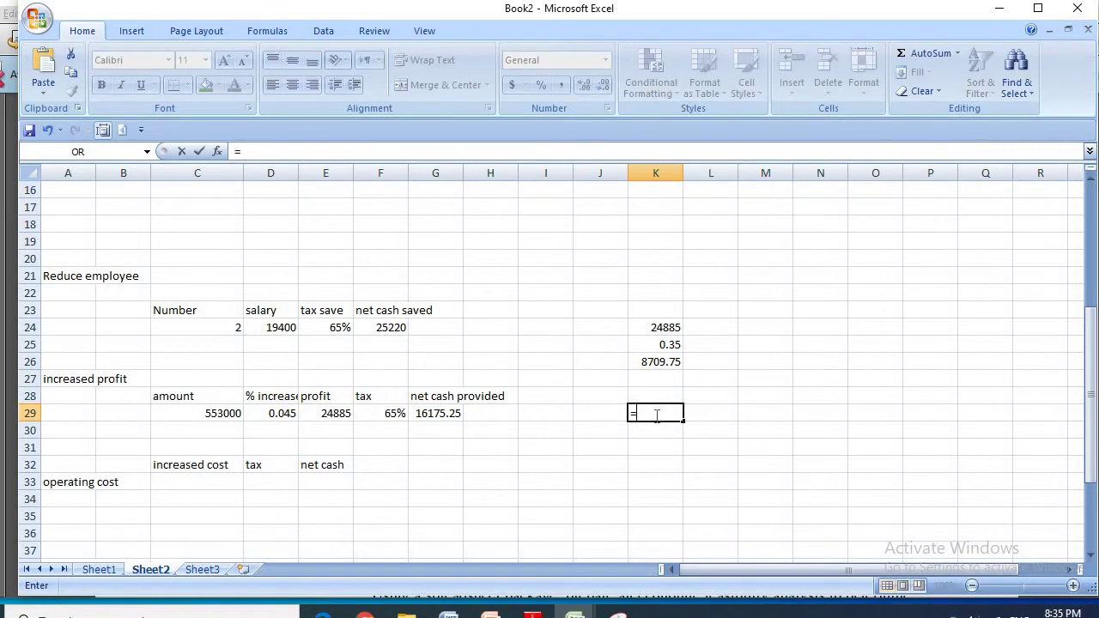
{"action": "left_click", "coordinate": [660, 327]}
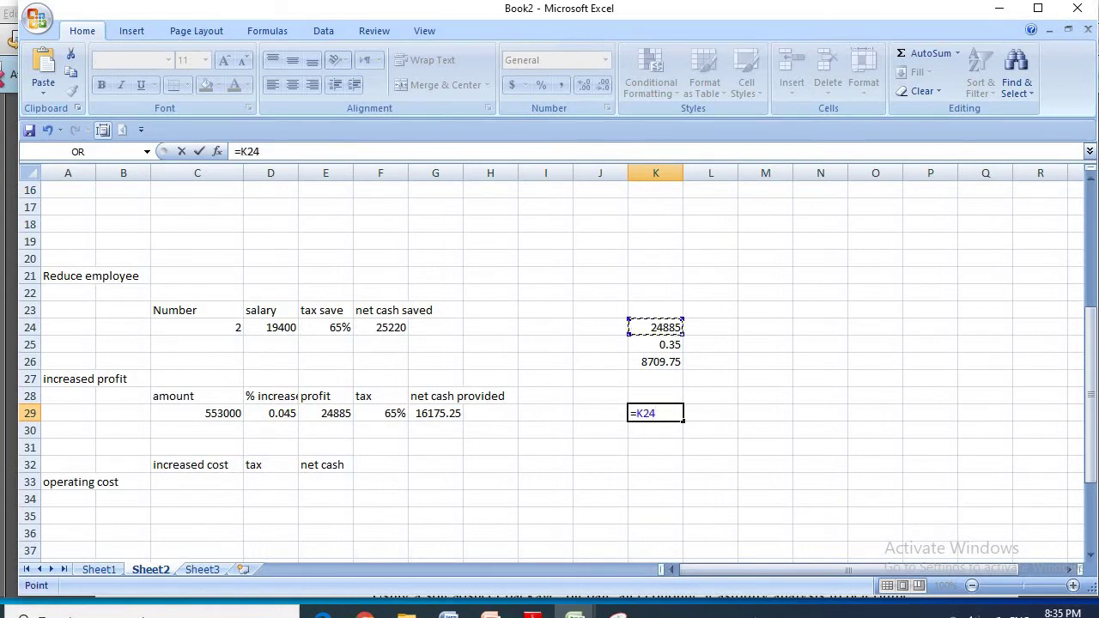
{"action": "type", "text": "-"}
{"action": "left_click", "coordinate": [675, 362]}
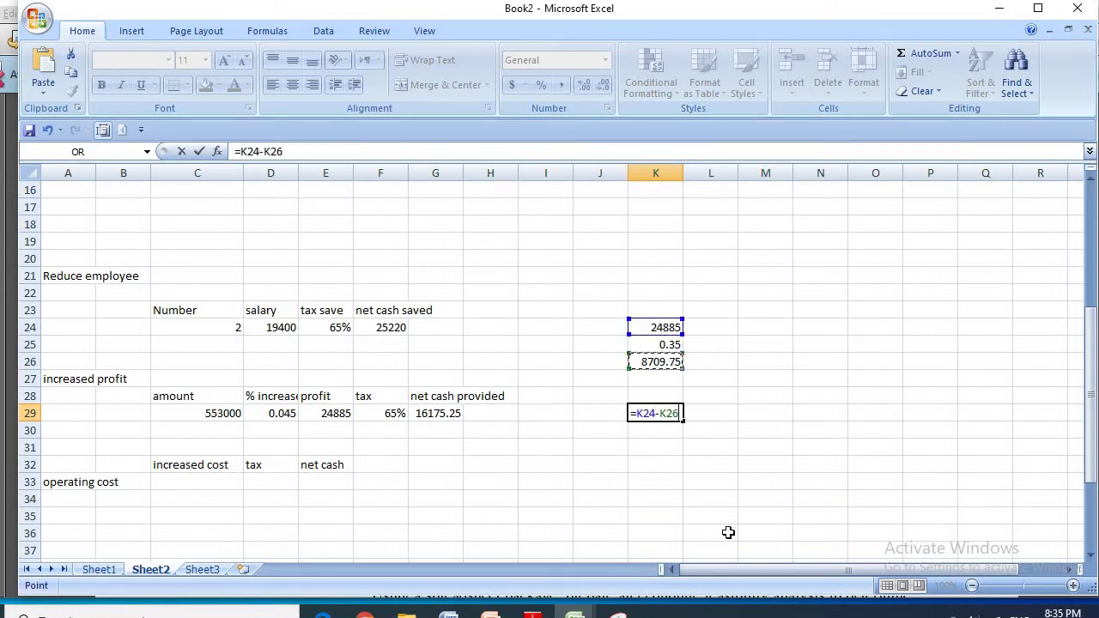
{"action": "key", "text": "Return"}
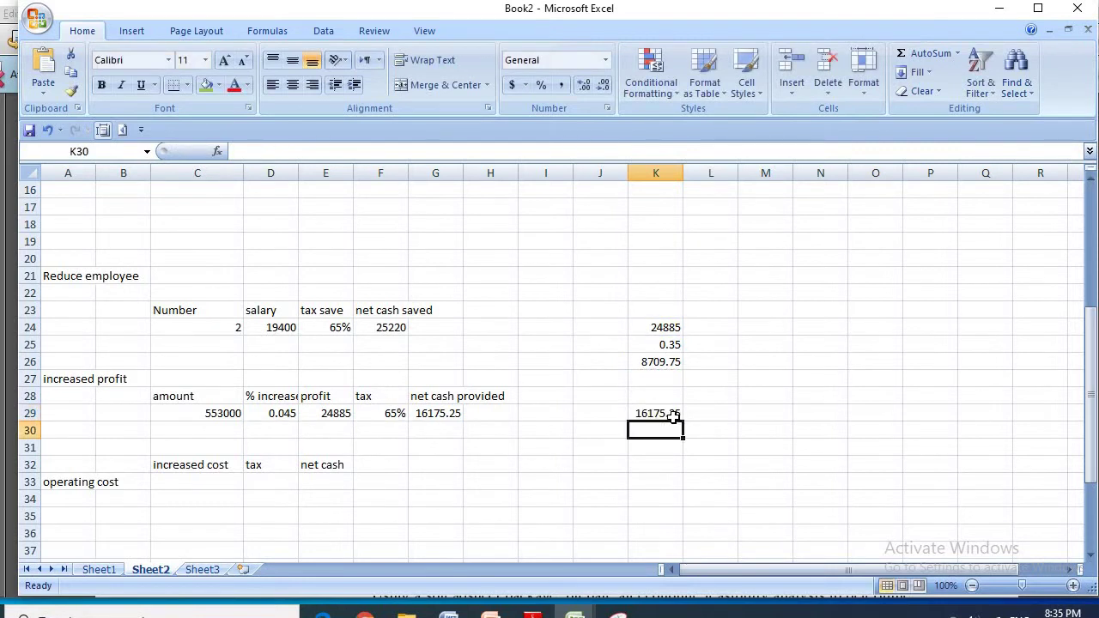
Step: Compare the increased profit table's amount, percentage, profit and net cash provided in row 29 with the check calculation in column K
{"action": "left_click", "coordinate": [445, 413]}
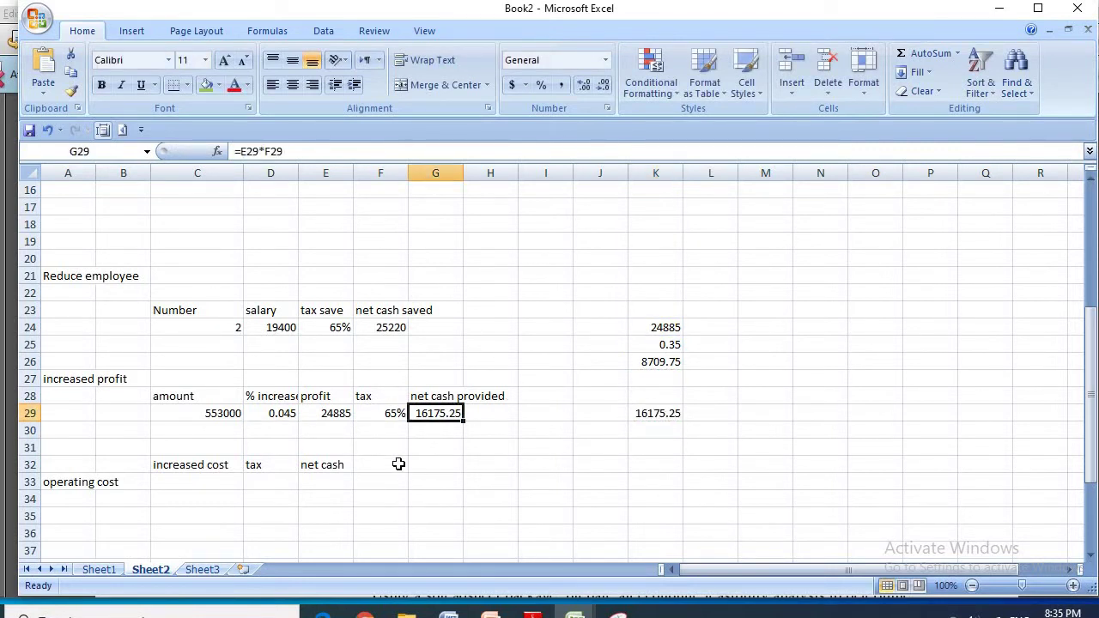
{"action": "left_click", "coordinate": [196, 414]}
{"action": "left_click", "coordinate": [284, 414]}
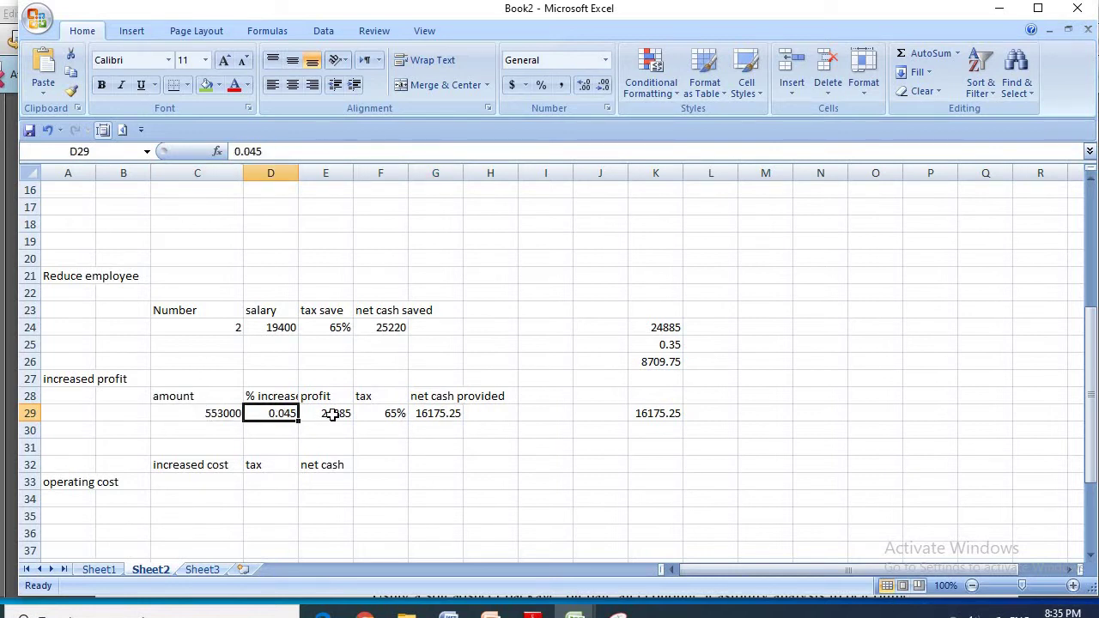
{"action": "left_click", "coordinate": [335, 413]}
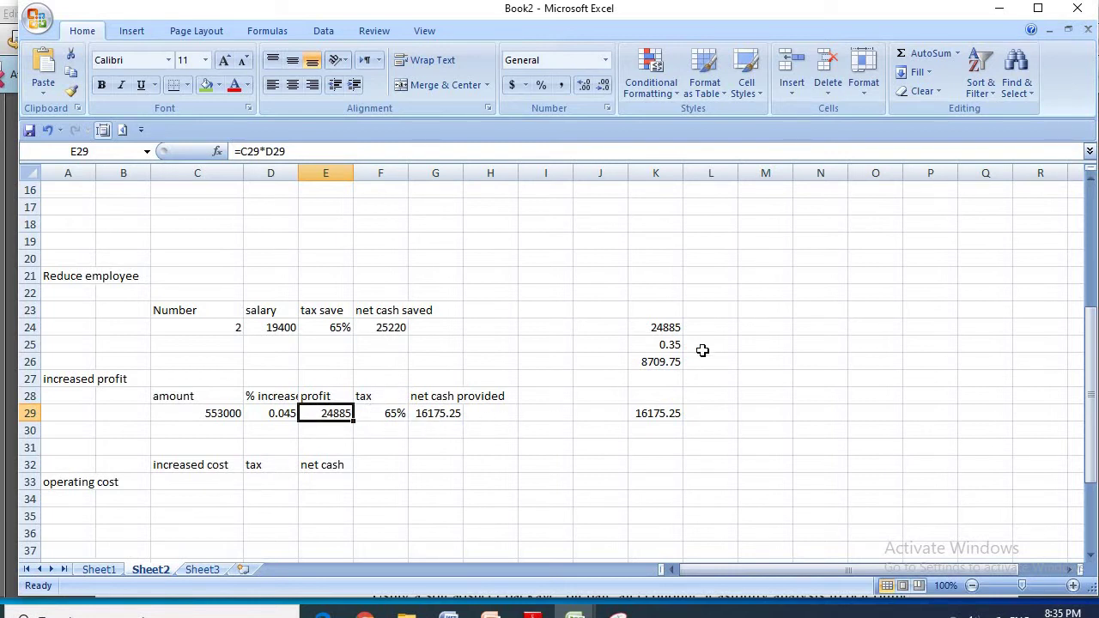
{"action": "left_click_drag", "start_coordinate": [663, 296], "coordinate": [646, 496]}
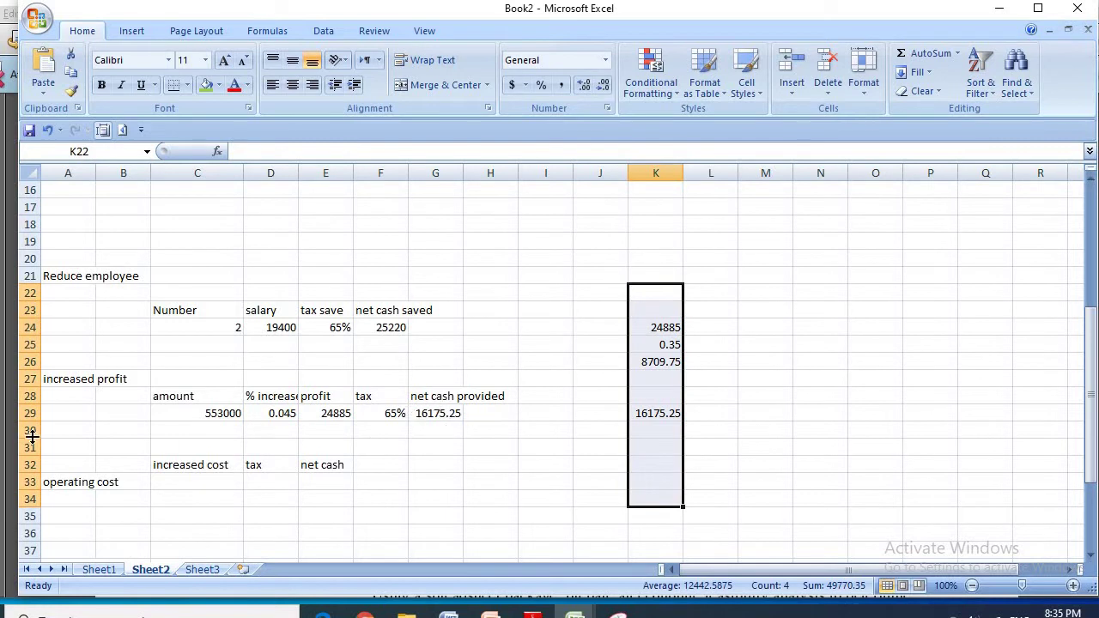
{"action": "scroll", "coordinate": [38, 436], "scroll_direction": "down", "scroll_amount": 2}
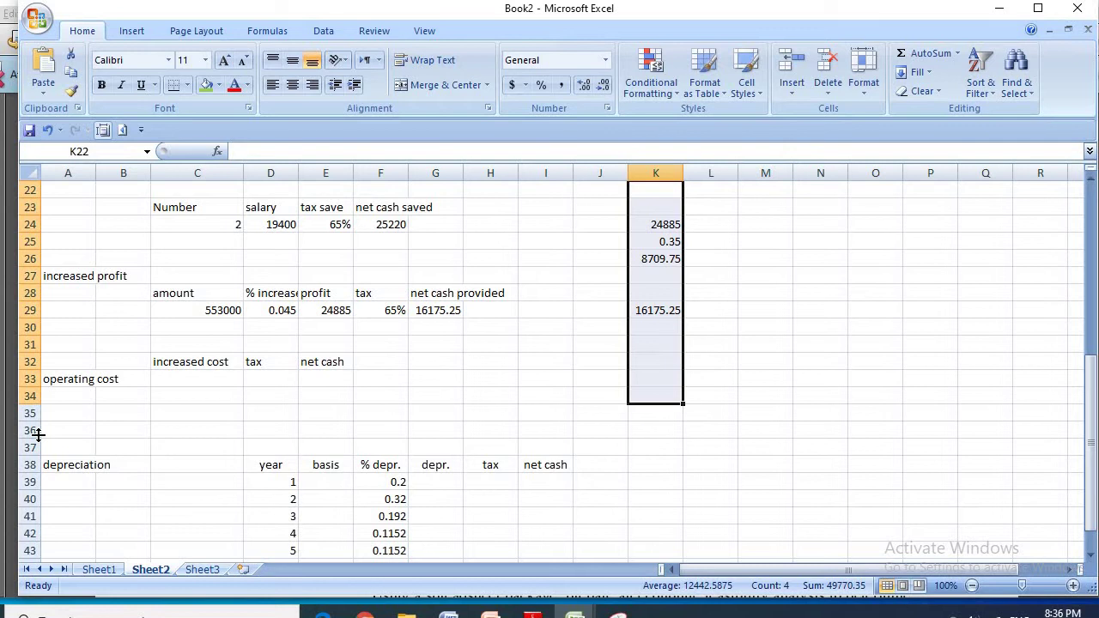
{"action": "right_click", "coordinate": [38, 433]}
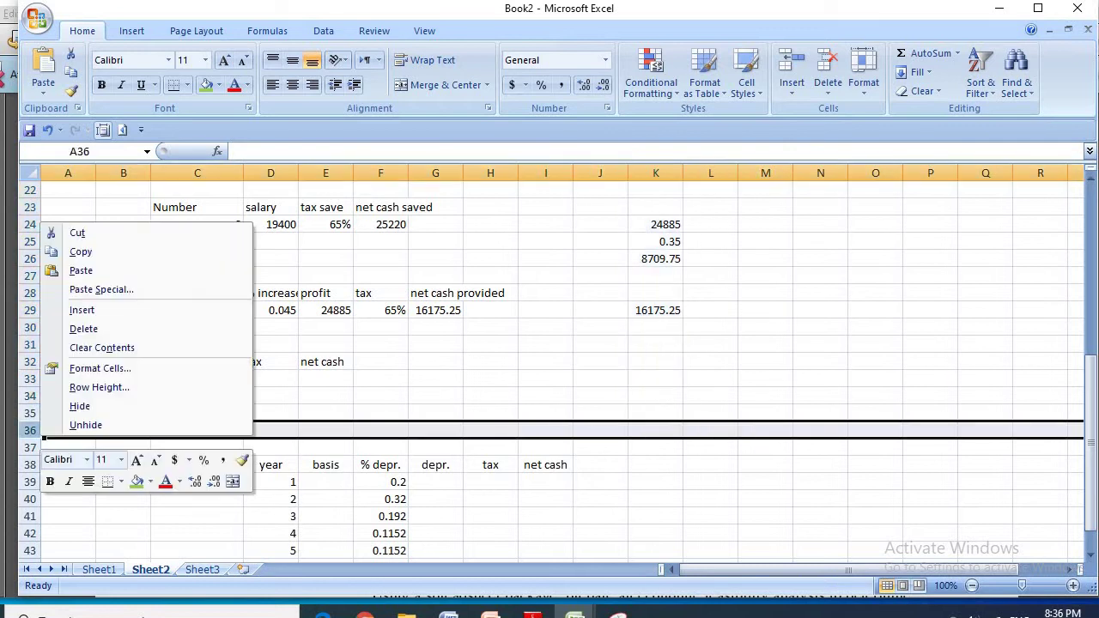
Step: On Sheet1, make the initial investment in D11 negative, -224800
{"action": "left_click", "coordinate": [97, 572]}
{"action": "left_click", "coordinate": [97, 571]}
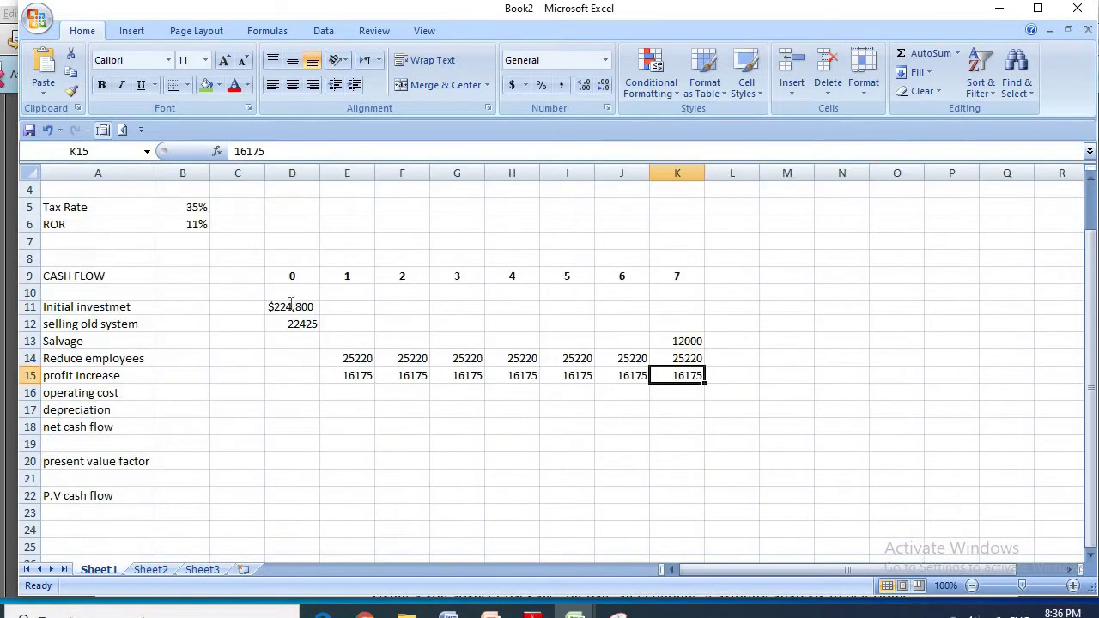
{"action": "double_click", "coordinate": [286, 306]}
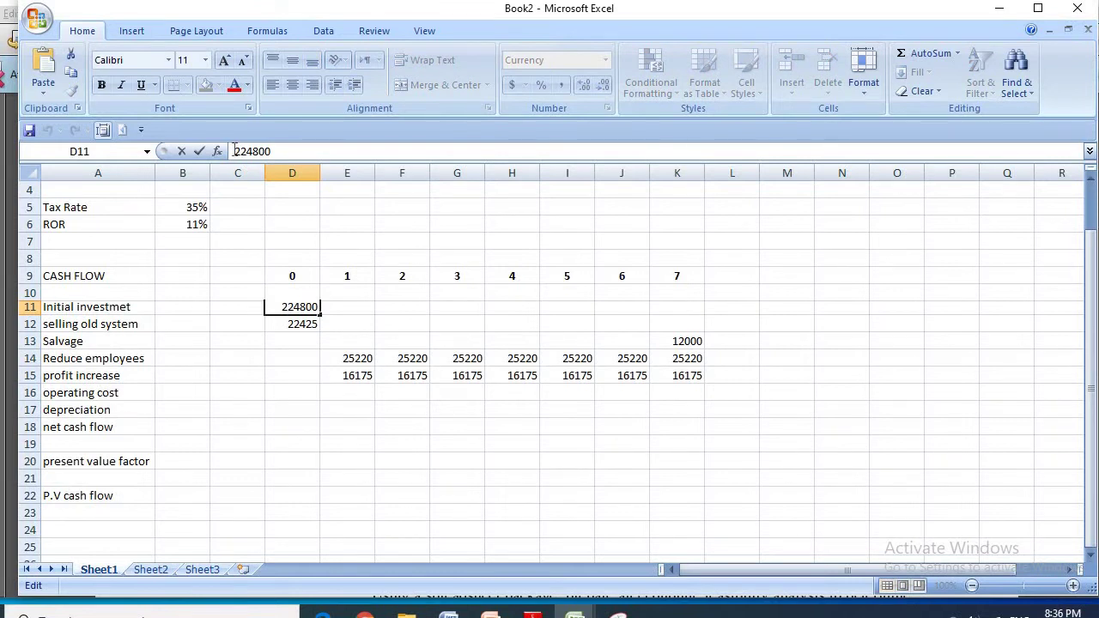
{"action": "left_click", "coordinate": [233, 151]}
{"action": "type", "text": "-"}
{"action": "key", "text": "Return"}
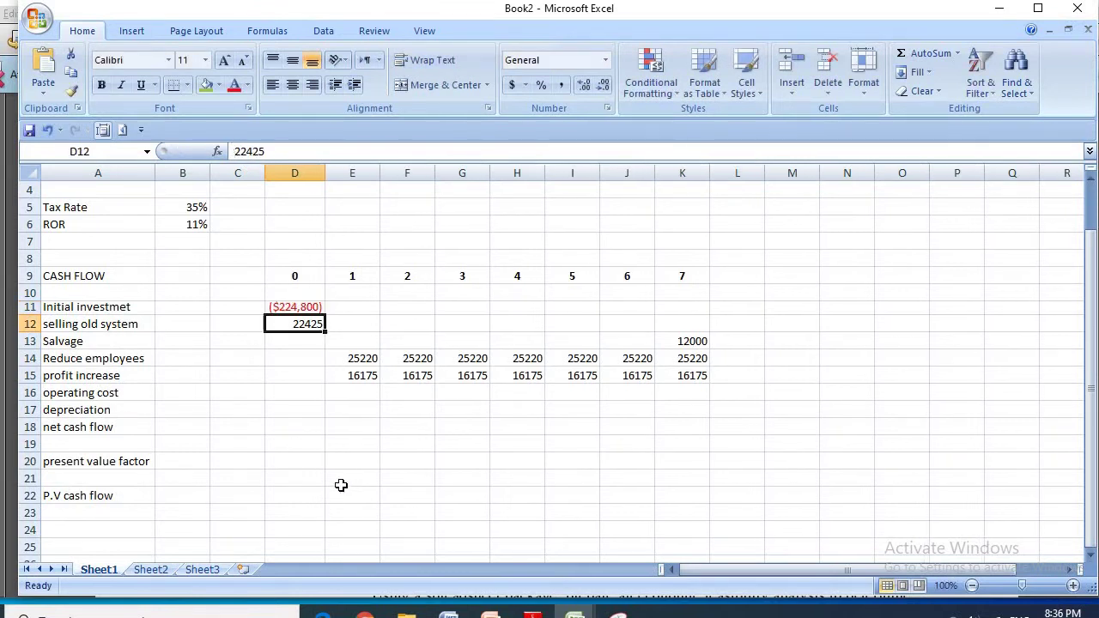
Step: On Sheet2, enter 14260 as the increased cost in C33 of the operating cost table
{"action": "left_click", "coordinate": [351, 464]}
{"action": "left_click_drag", "start_coordinate": [355, 383], "coordinate": [357, 394]}
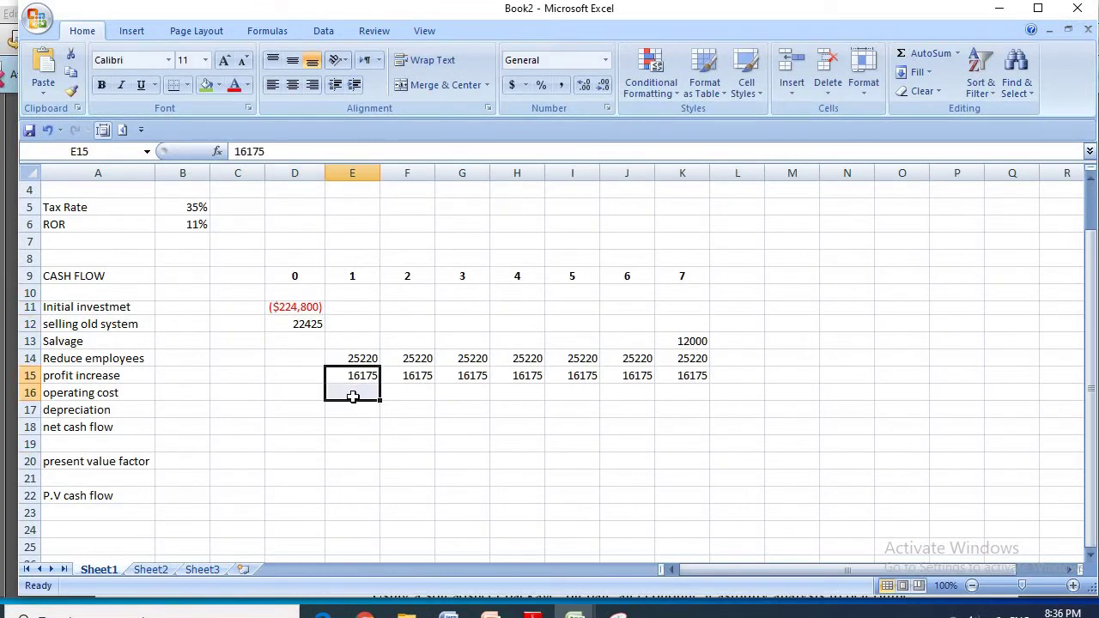
{"action": "left_click", "coordinate": [351, 395]}
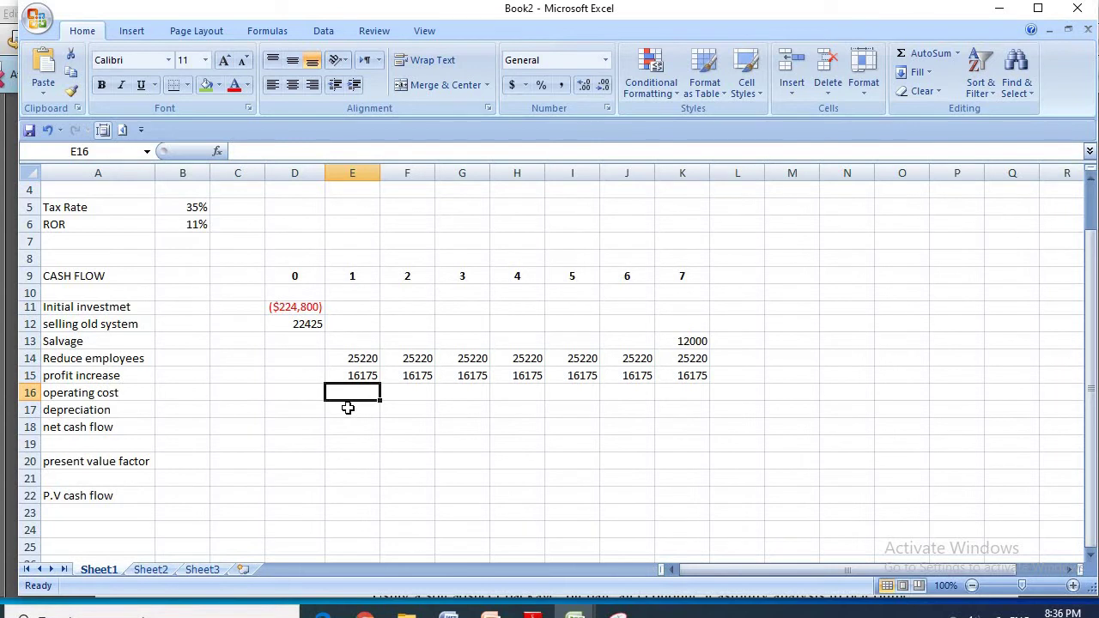
{"action": "left_click", "coordinate": [150, 570]}
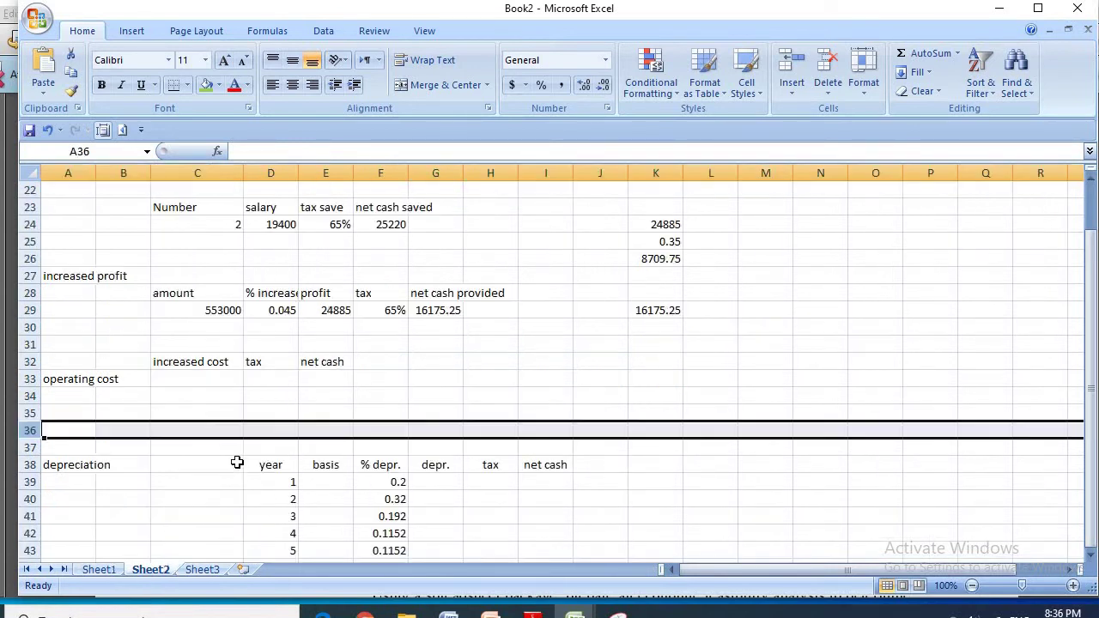
{"action": "scroll", "coordinate": [175, 333], "scroll_direction": "down", "scroll_amount": 1}
{"action": "left_click", "coordinate": [177, 329]}
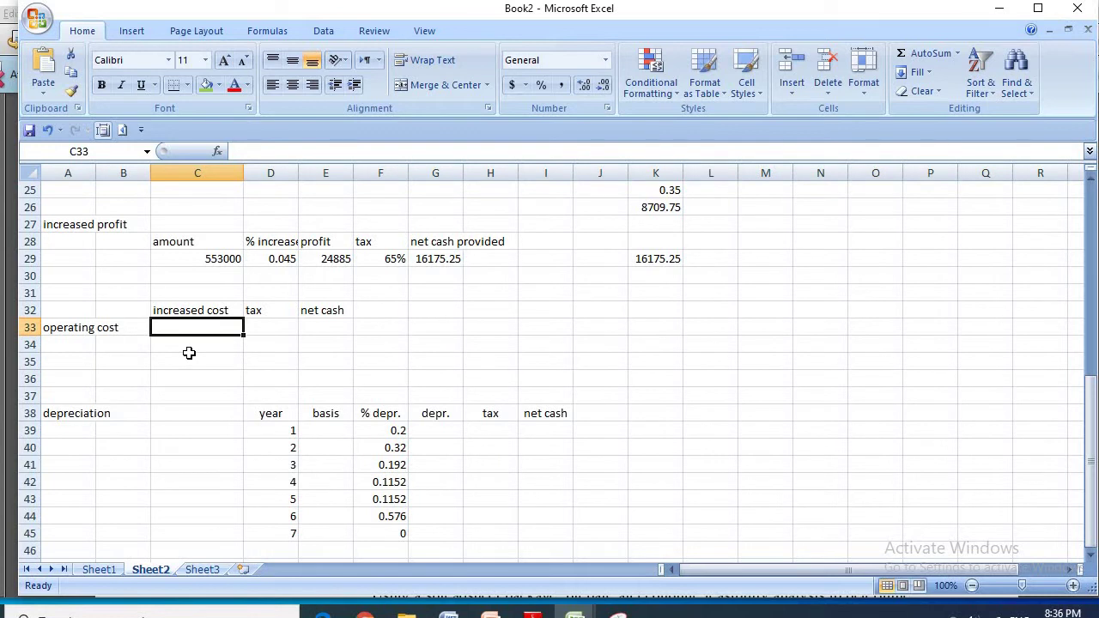
{"action": "type", "text": "14260"}
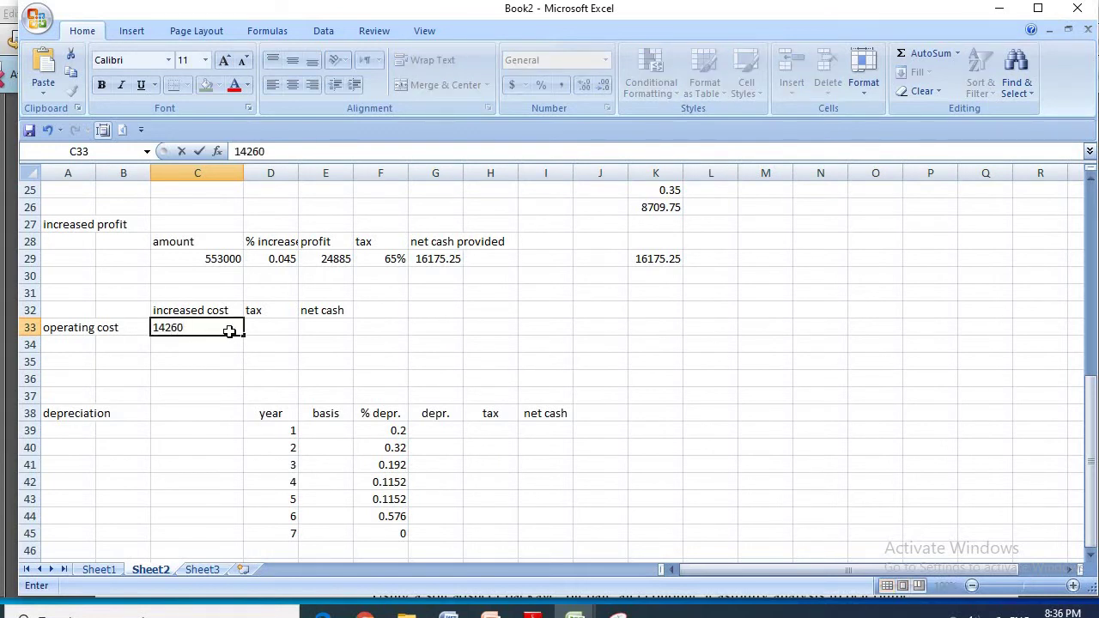
{"action": "key", "text": "Return"}
Step: Enter 65% under tax in D33 of the operating cost table
{"action": "left_click", "coordinate": [268, 327]}
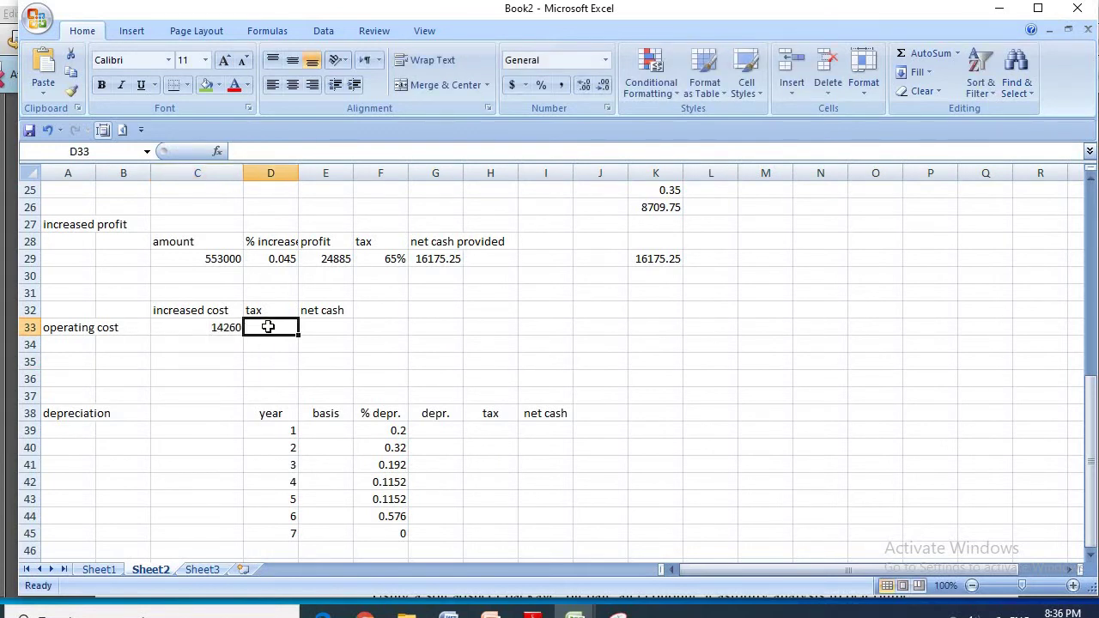
{"action": "type", "text": "65&"}
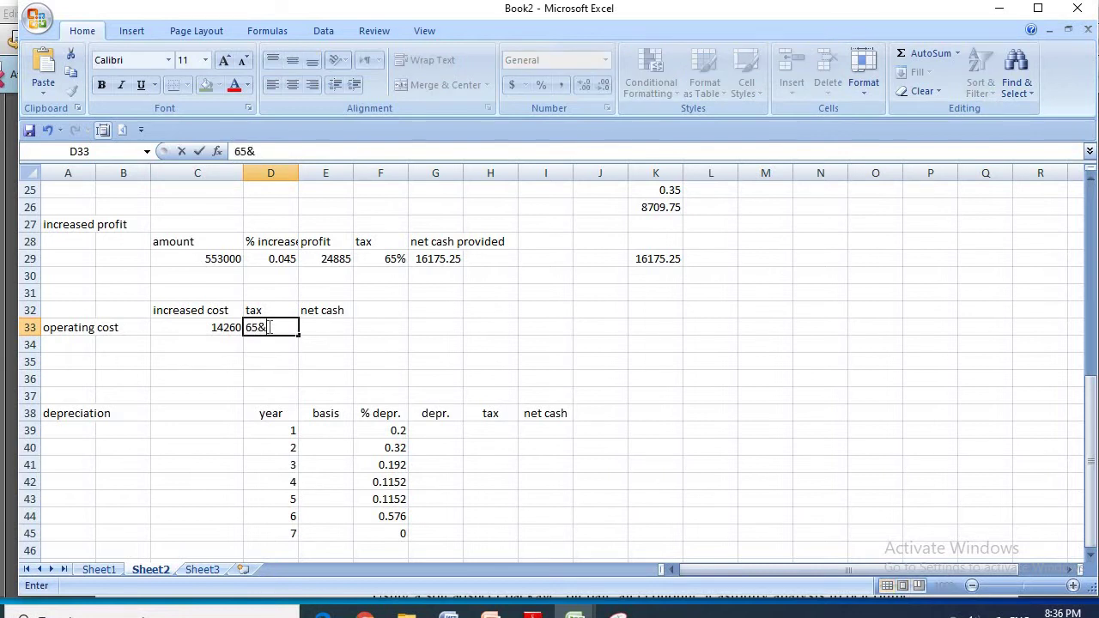
{"action": "key", "text": "BackSpace"}
{"action": "type", "text": "%"}
Step: Calculate the operating cost's net cash in E33 by multiplying increased cost by tax, =C33*D33
{"action": "left_click", "coordinate": [315, 326]}
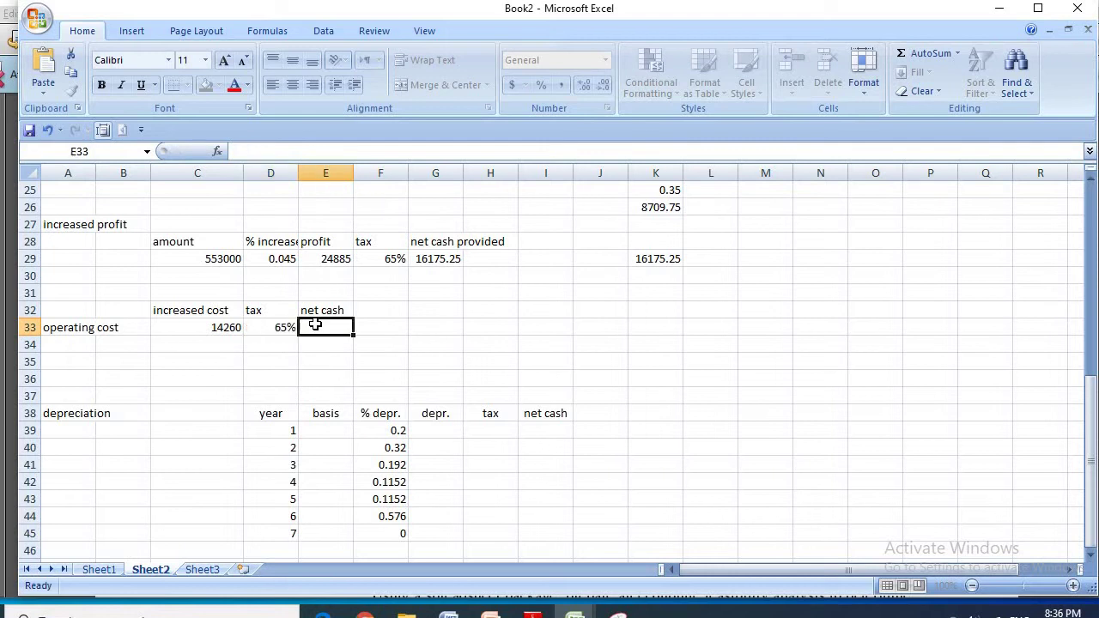
{"action": "type", "text": "="}
{"action": "left_click", "coordinate": [223, 333]}
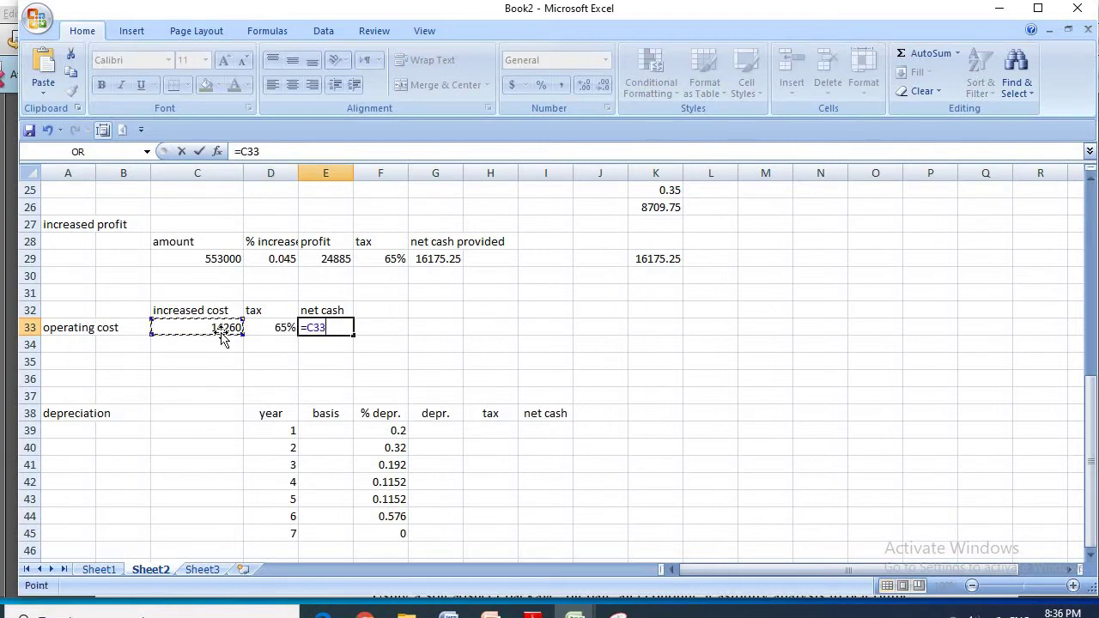
{"action": "type", "text": "*"}
{"action": "left_click", "coordinate": [281, 330]}
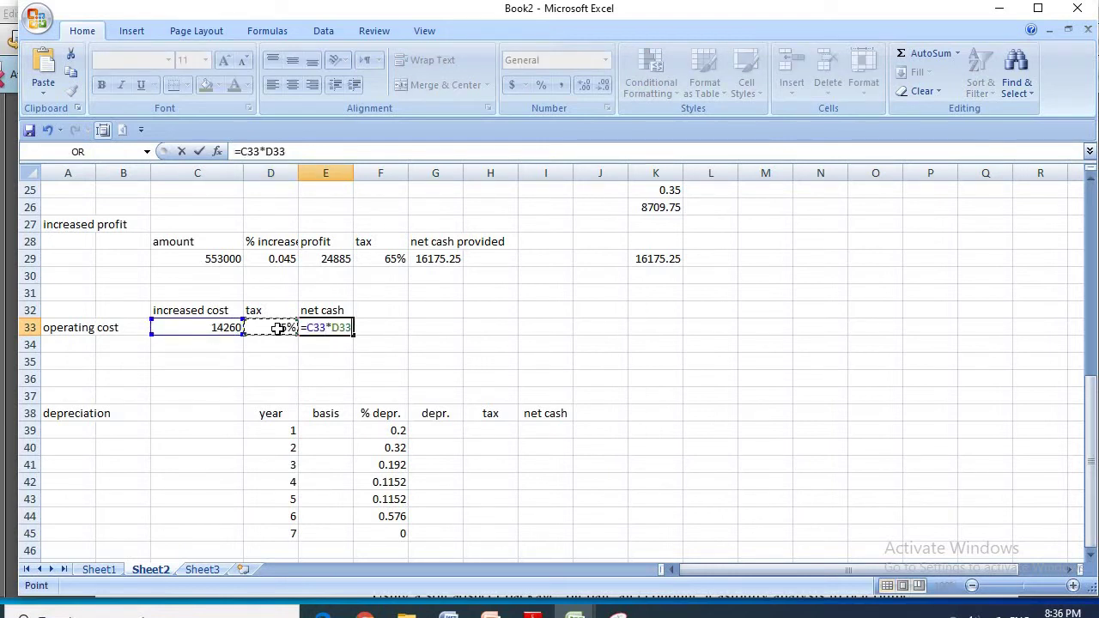
{"action": "key", "text": "Return"}
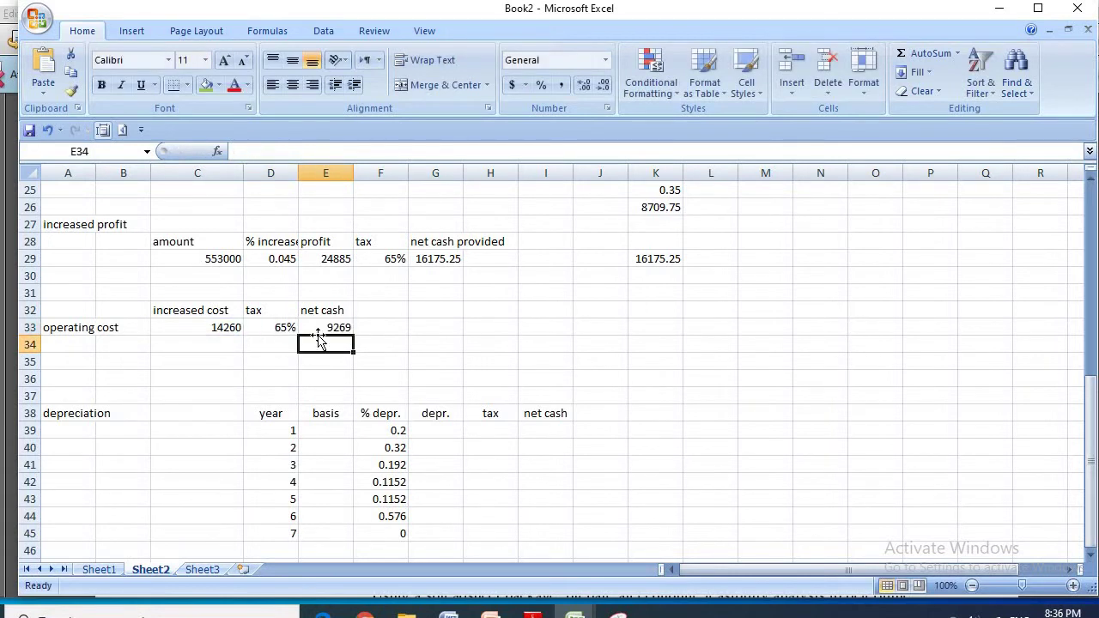
Step: On Sheet1, enter -9269 as the year 1 operating cost in E16 and fill it across through year 7 in K16
{"action": "left_click", "coordinate": [109, 572]}
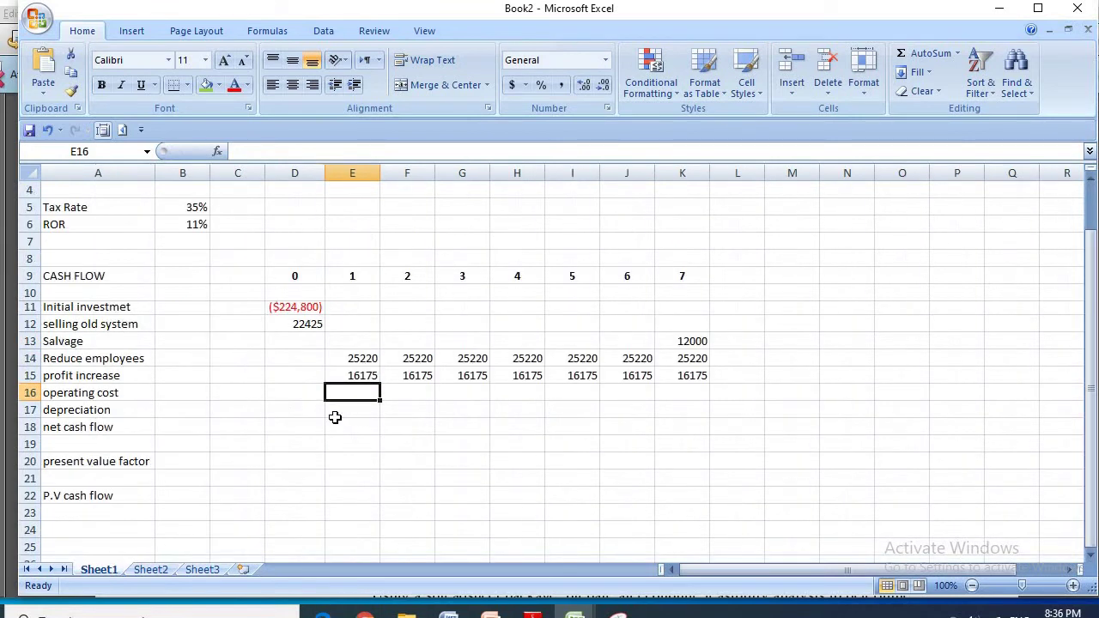
{"action": "type", "text": "-9"}
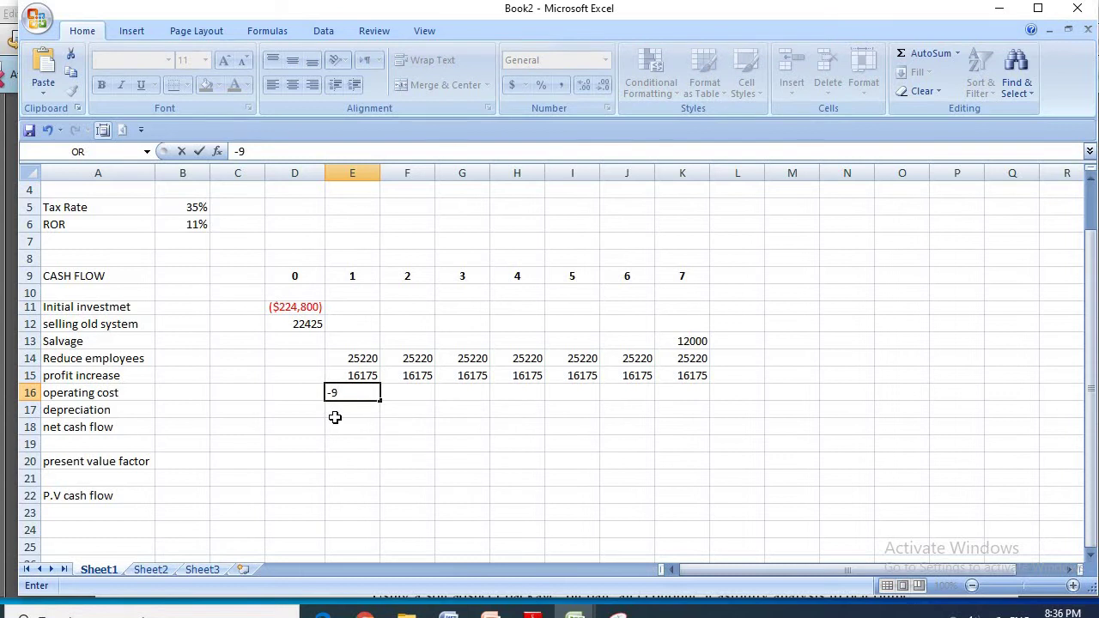
{"action": "type", "text": "269"}
{"action": "key", "text": "Return"}
{"action": "left_click", "coordinate": [377, 397]}
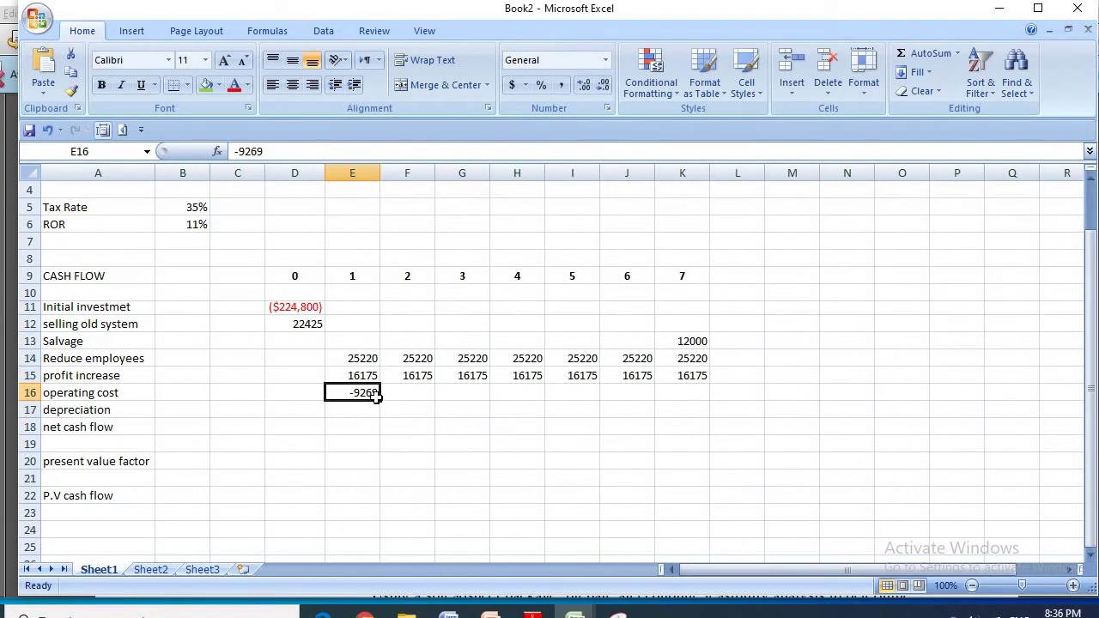
{"action": "left_click_drag", "start_coordinate": [397, 403], "coordinate": [689, 392]}
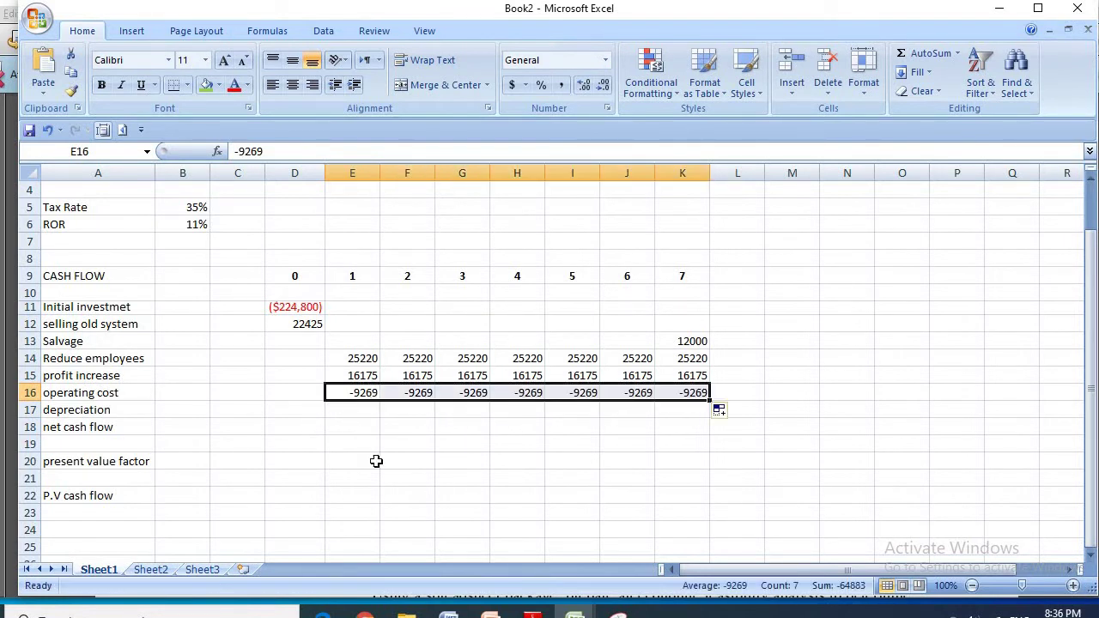
{"action": "key", "text": "Down"}
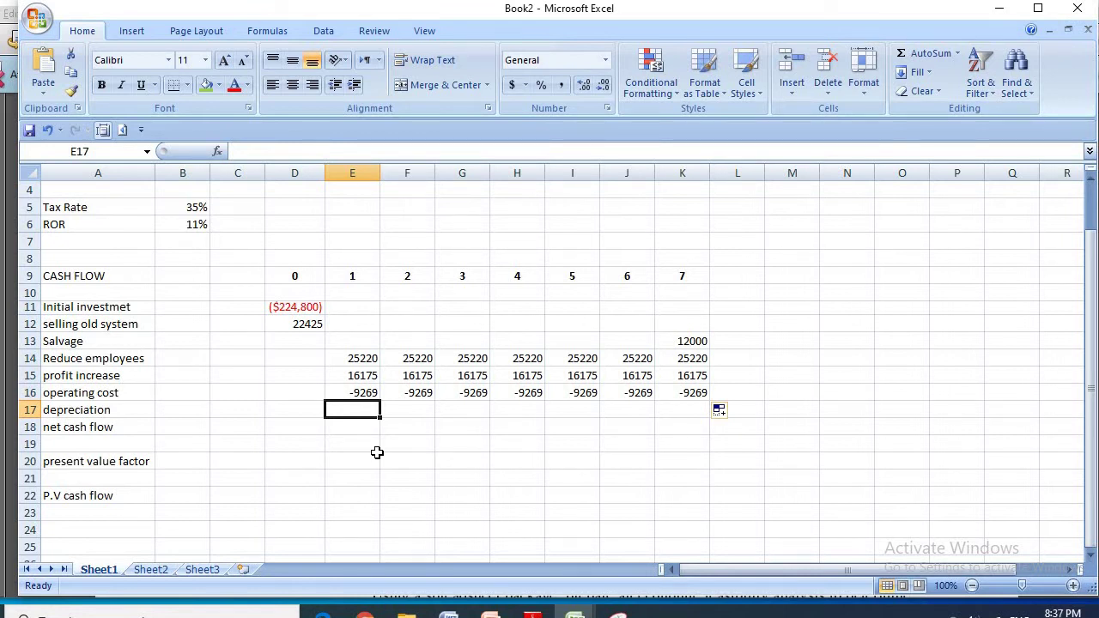
Step: Switch to the PDF with problem 20.4 and read its depreciation percentage table, highlighting the rates for years 1 and 2
{"action": "left_click", "coordinate": [532, 611]}
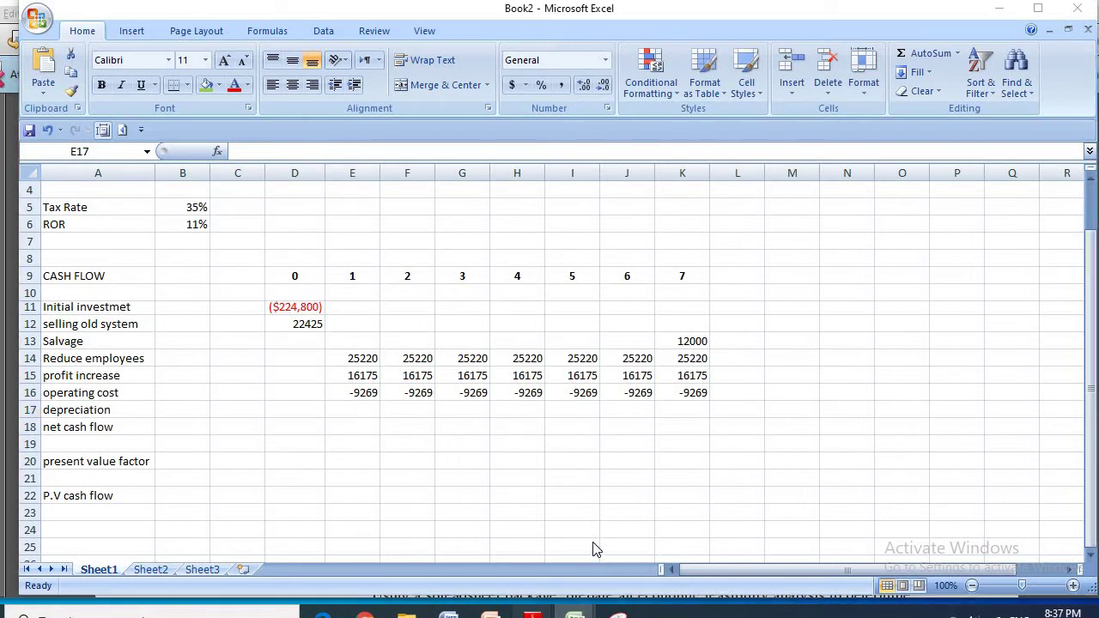
{"action": "left_click", "coordinate": [430, 549]}
{"action": "scroll", "coordinate": [649, 422], "scroll_direction": "down", "scroll_amount": 1}
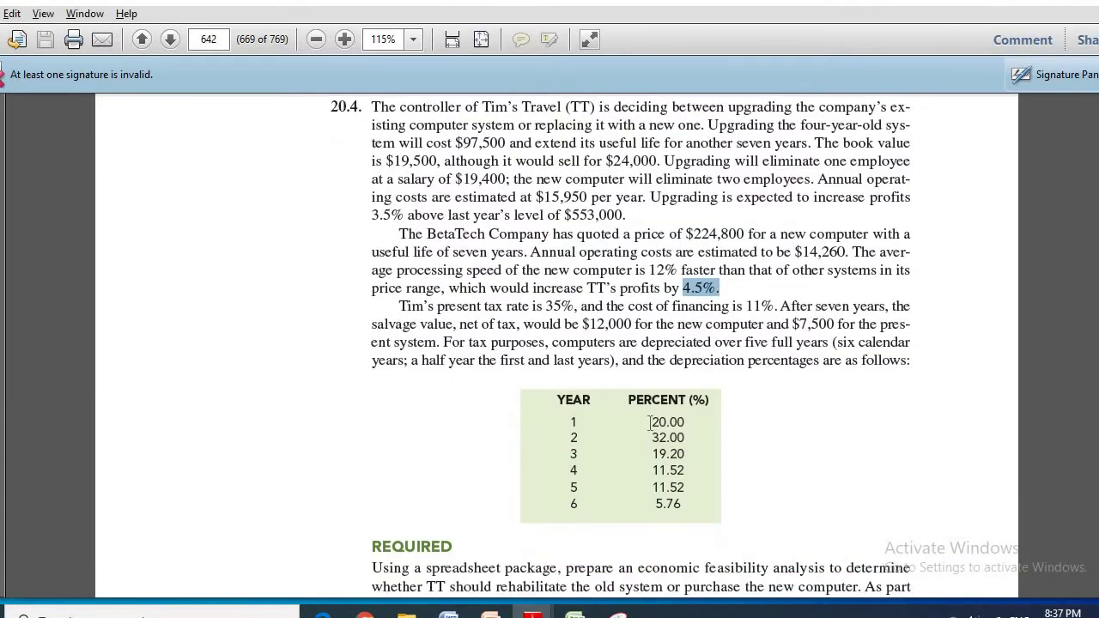
{"action": "left_click_drag", "start_coordinate": [650, 421], "coordinate": [653, 445]}
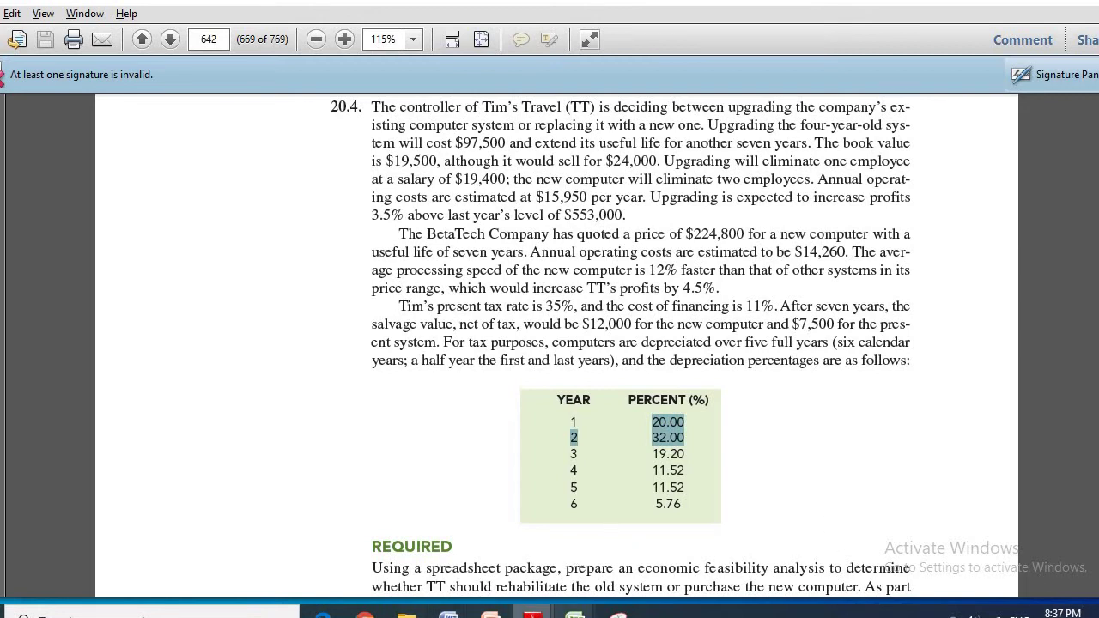
Step: Return to Book2 in Excel and, on Sheet2, enter the initial investment 224800 as the depreciation basis in E39, filled down through year 6
{"action": "mouse_move", "coordinate": [575, 611]}
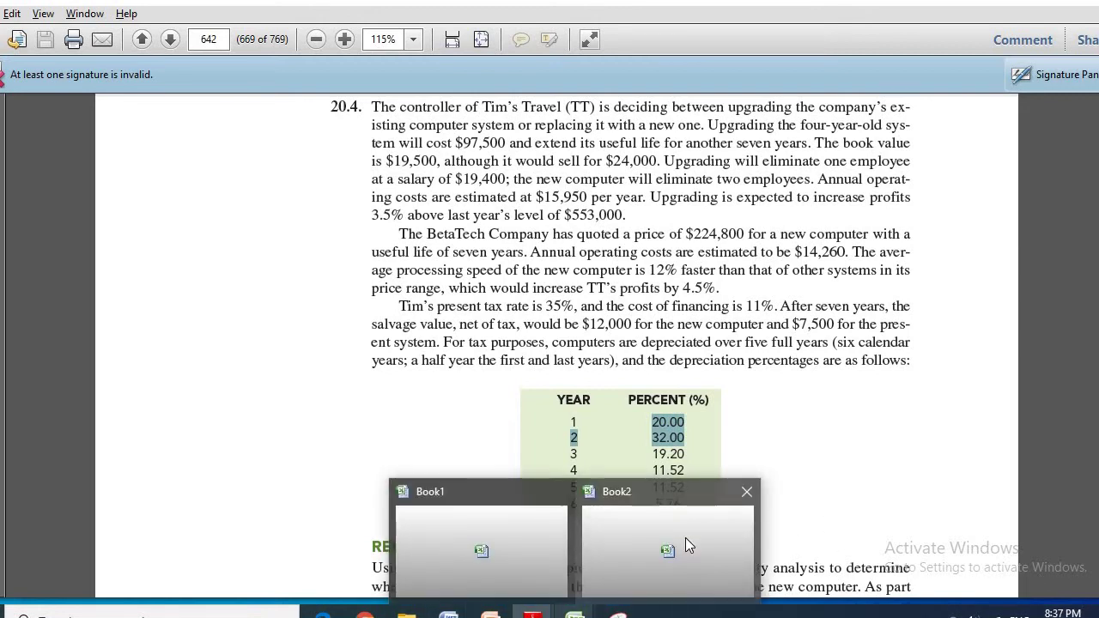
{"action": "left_click", "coordinate": [685, 537]}
{"action": "left_click", "coordinate": [151, 569]}
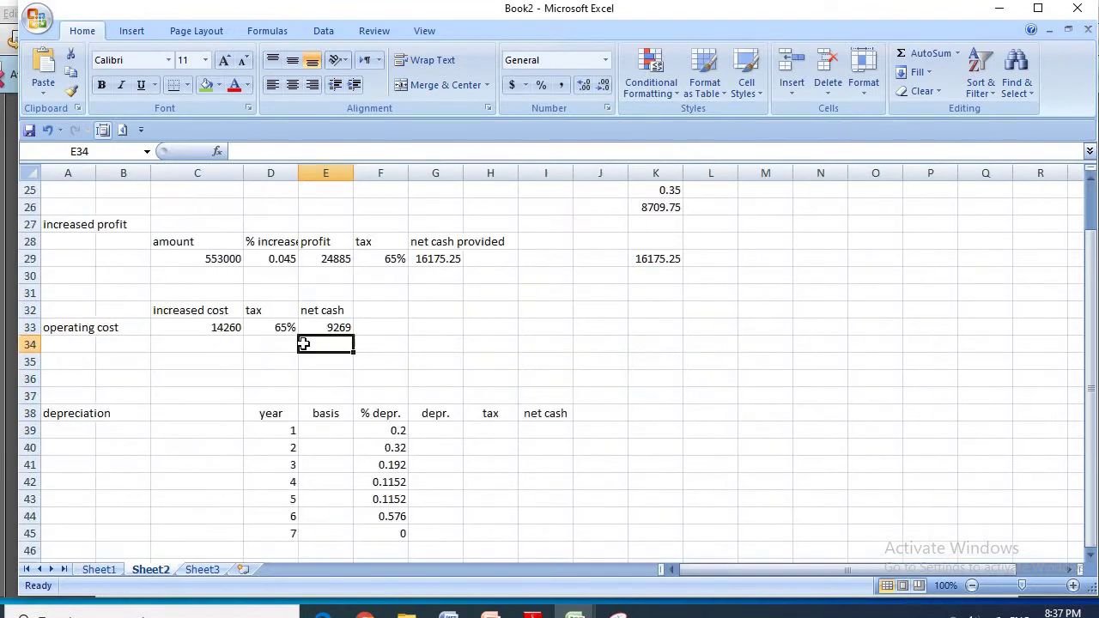
{"action": "scroll", "coordinate": [277, 278], "scroll_direction": "down", "scroll_amount": 1}
{"action": "left_click", "coordinate": [326, 273]}
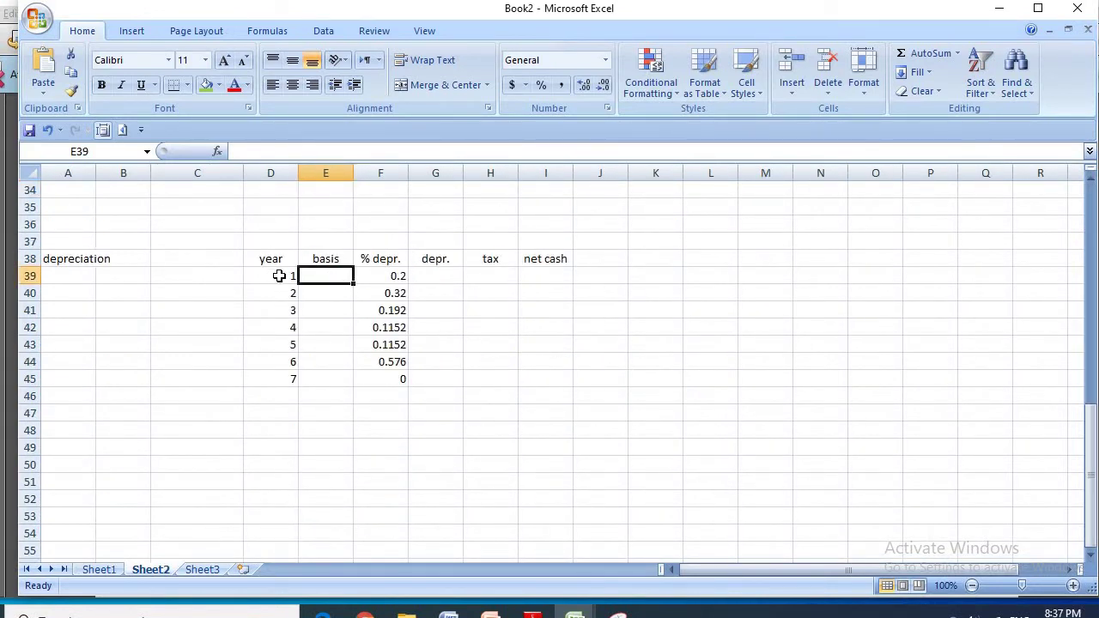
{"action": "left_click", "coordinate": [99, 569]}
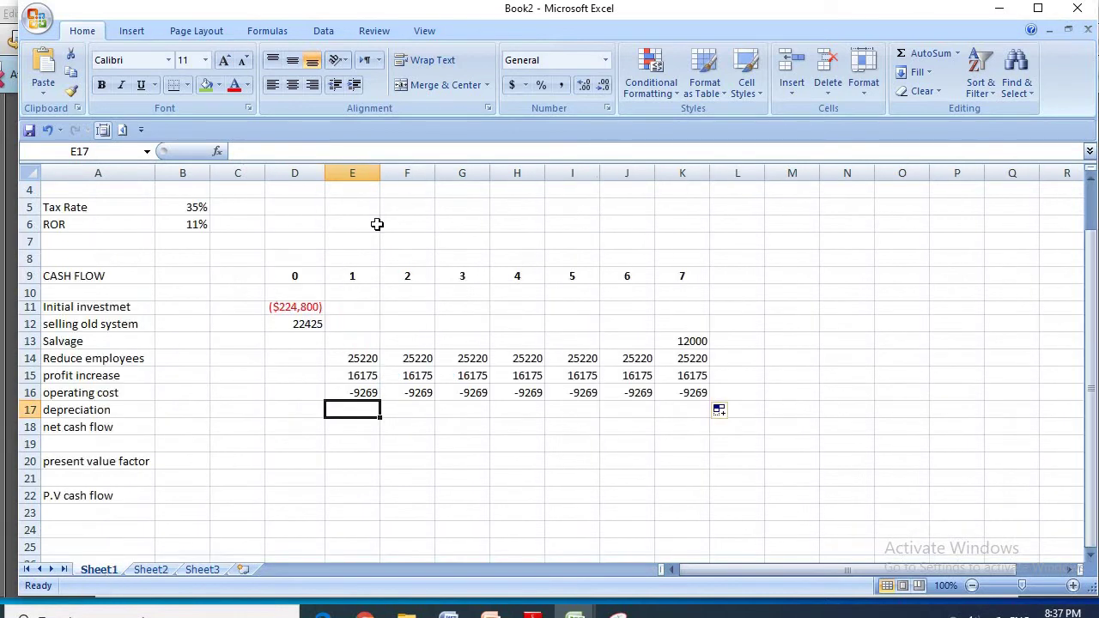
{"action": "left_click", "coordinate": [310, 306]}
{"action": "left_click", "coordinate": [149, 570]}
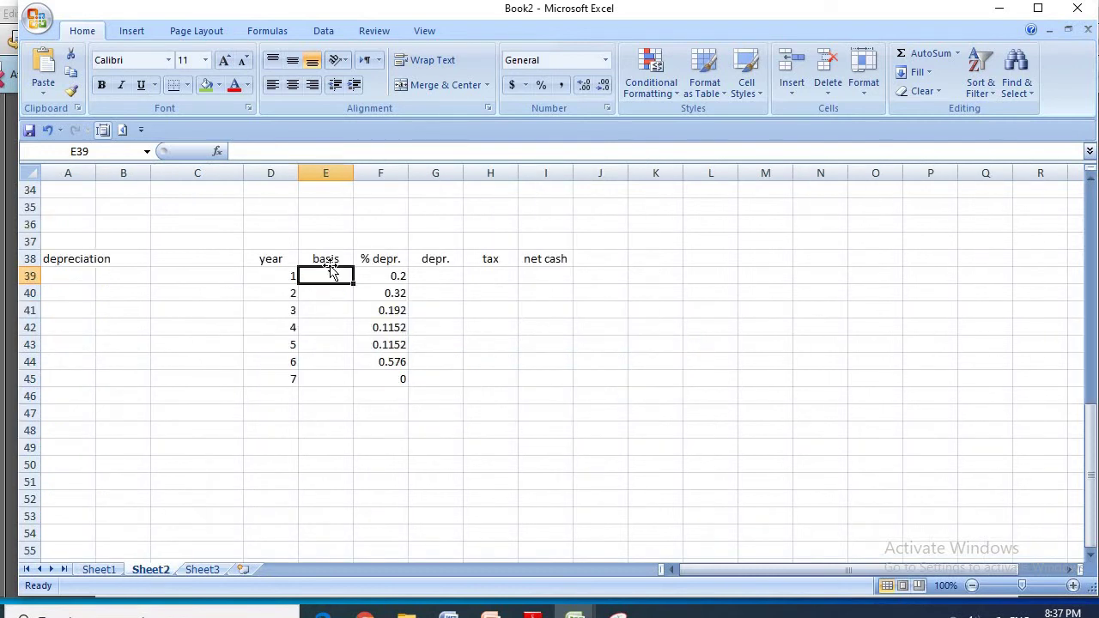
{"action": "type", "text": "224800"}
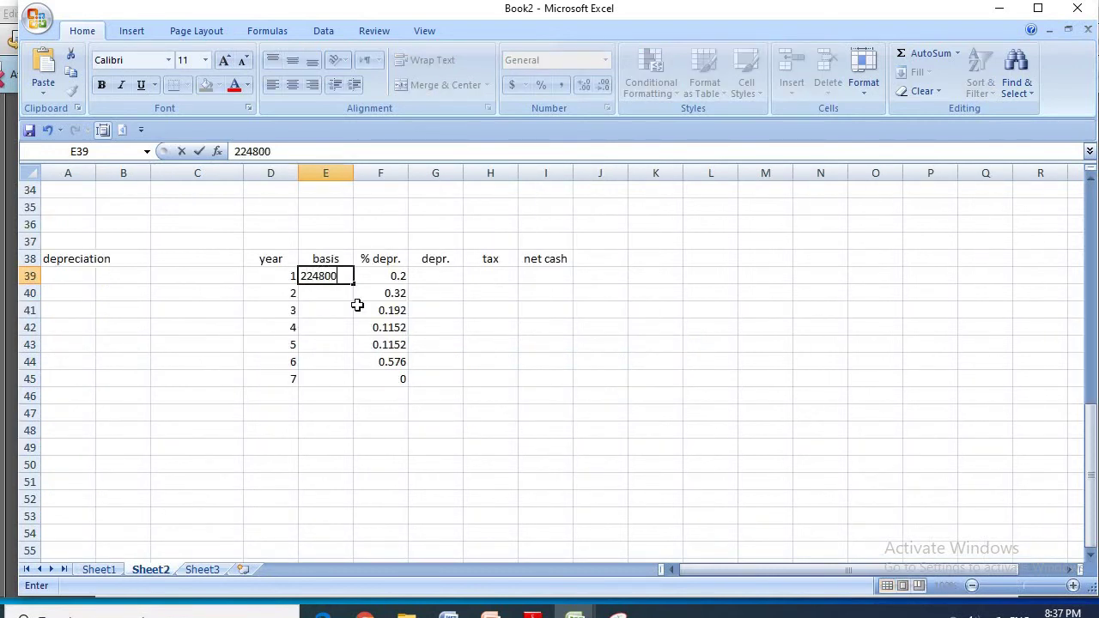
{"action": "key", "text": "Return"}
{"action": "left_click", "coordinate": [323, 276]}
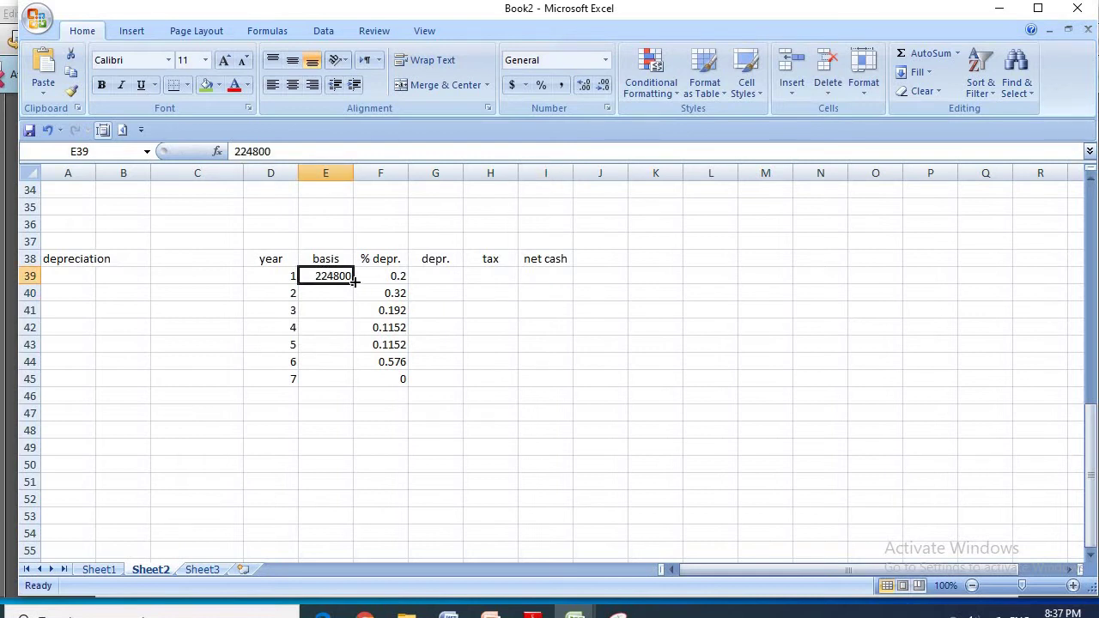
{"action": "left_click_drag", "start_coordinate": [353, 283], "coordinate": [395, 381]}
Step: Calculate year 1 depreciation in G39 as basis times percentage, =E39*F39, and fill the formula down through year 7 in G45
{"action": "left_click", "coordinate": [397, 276]}
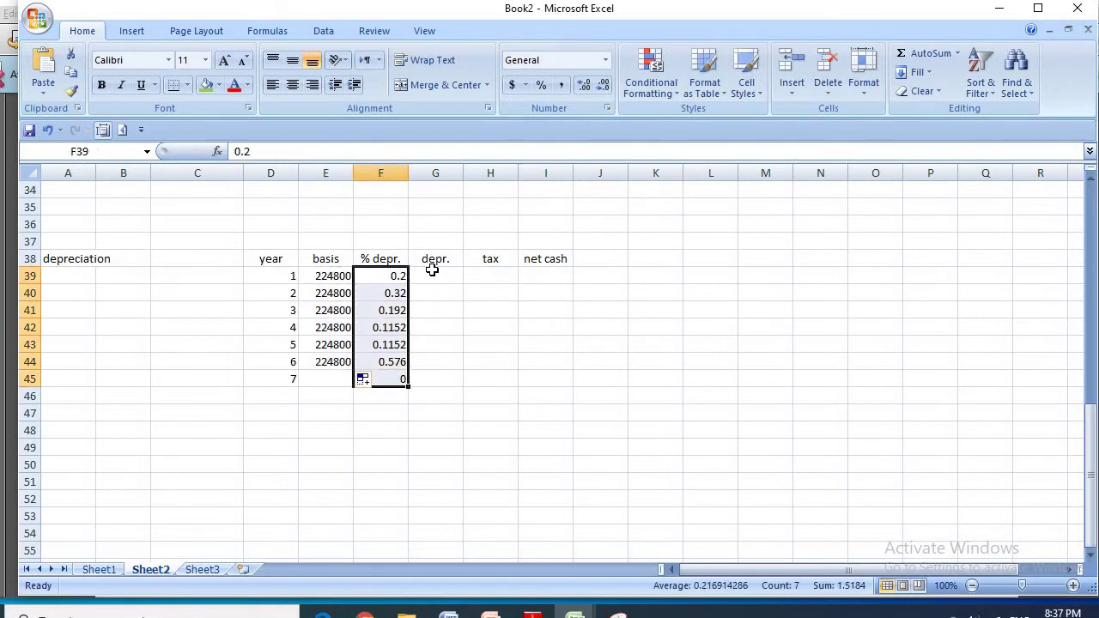
{"action": "left_click", "coordinate": [432, 269]}
{"action": "type", "text": "="}
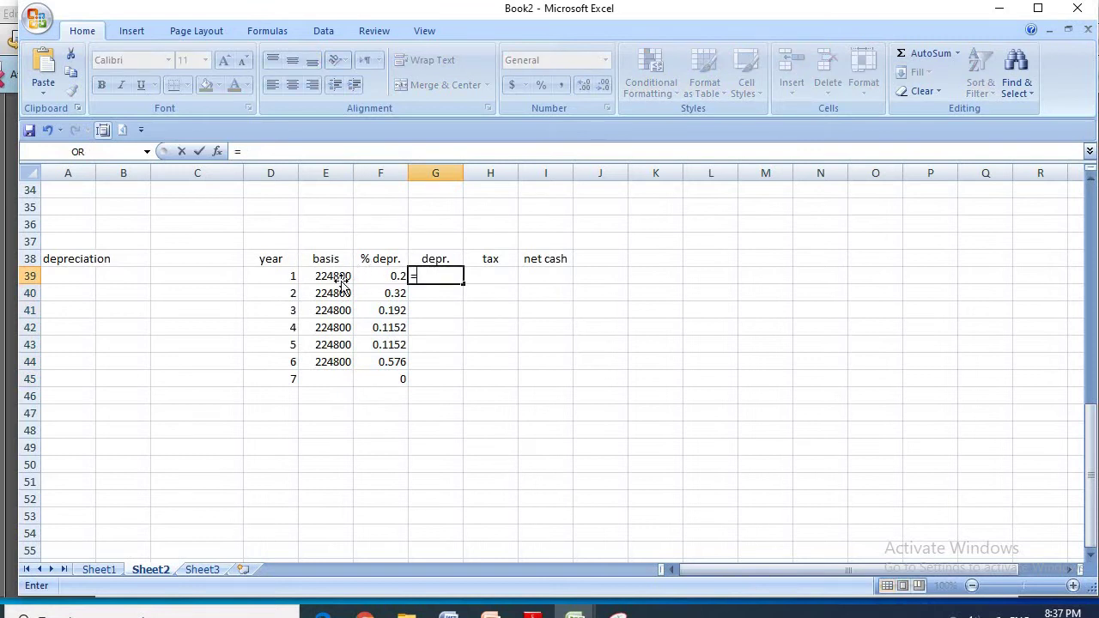
{"action": "left_click", "coordinate": [341, 280]}
{"action": "type", "text": "*"}
{"action": "left_click", "coordinate": [385, 276]}
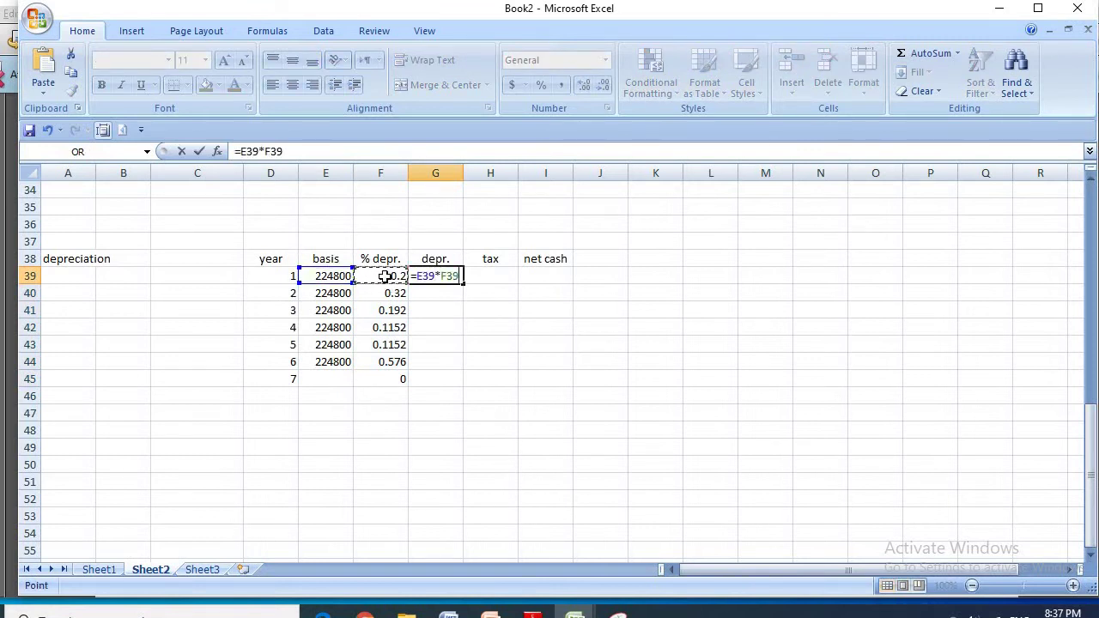
{"action": "key", "text": "Return"}
{"action": "left_click", "coordinate": [459, 280]}
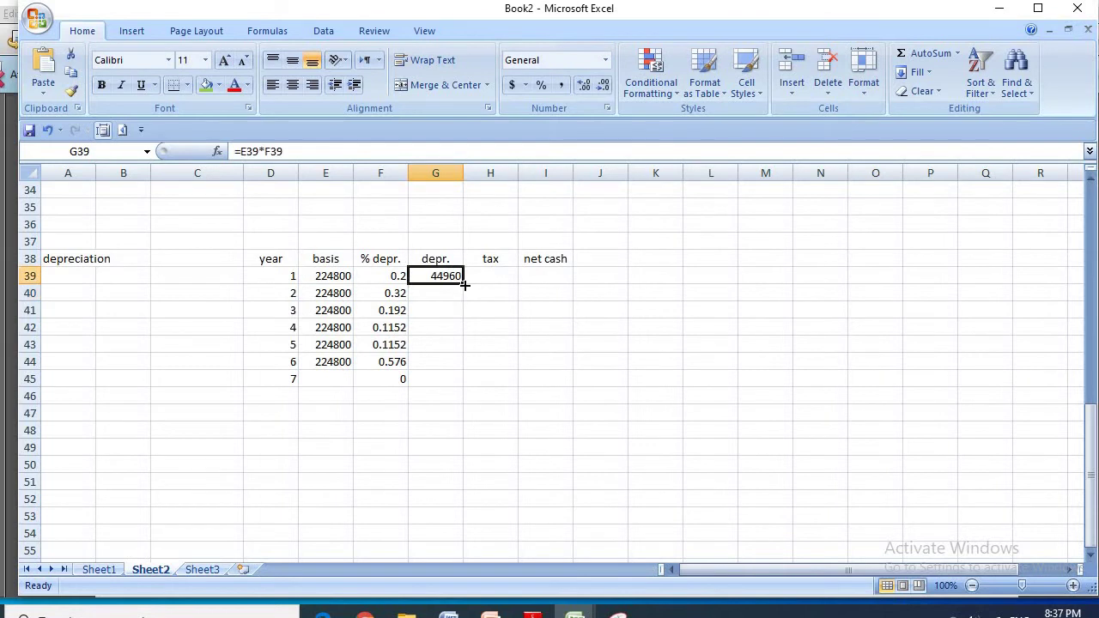
{"action": "left_click_drag", "start_coordinate": [464, 299], "coordinate": [466, 388]}
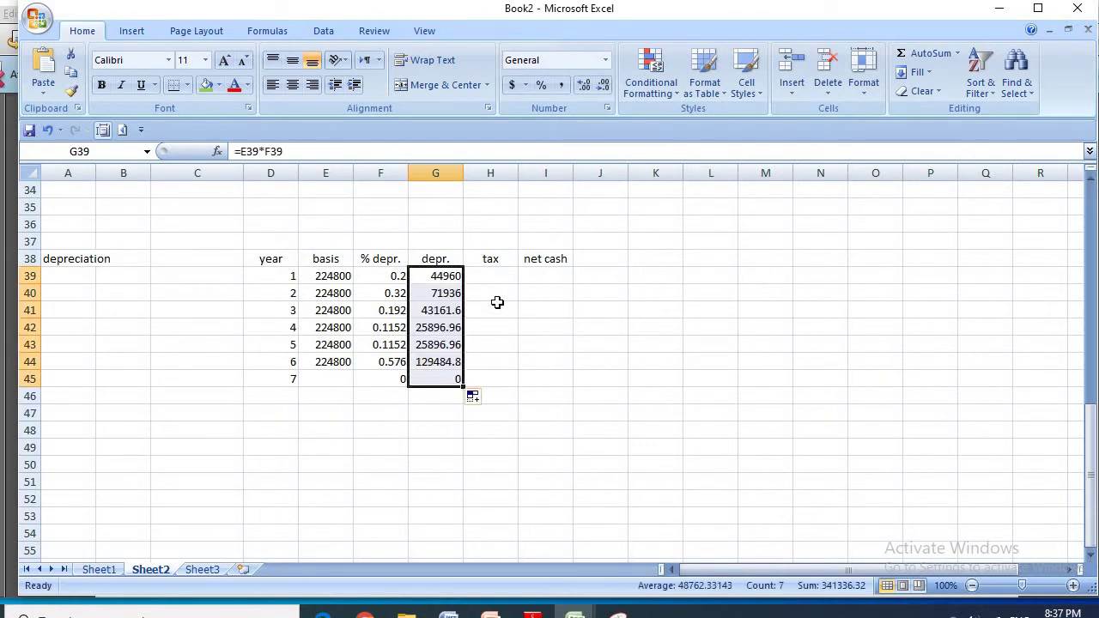
Step: Check the depreciation amounts in column G and correct the year 6 percentage in F44 to 0.0576
{"action": "left_click", "coordinate": [465, 293]}
{"action": "left_click", "coordinate": [443, 294]}
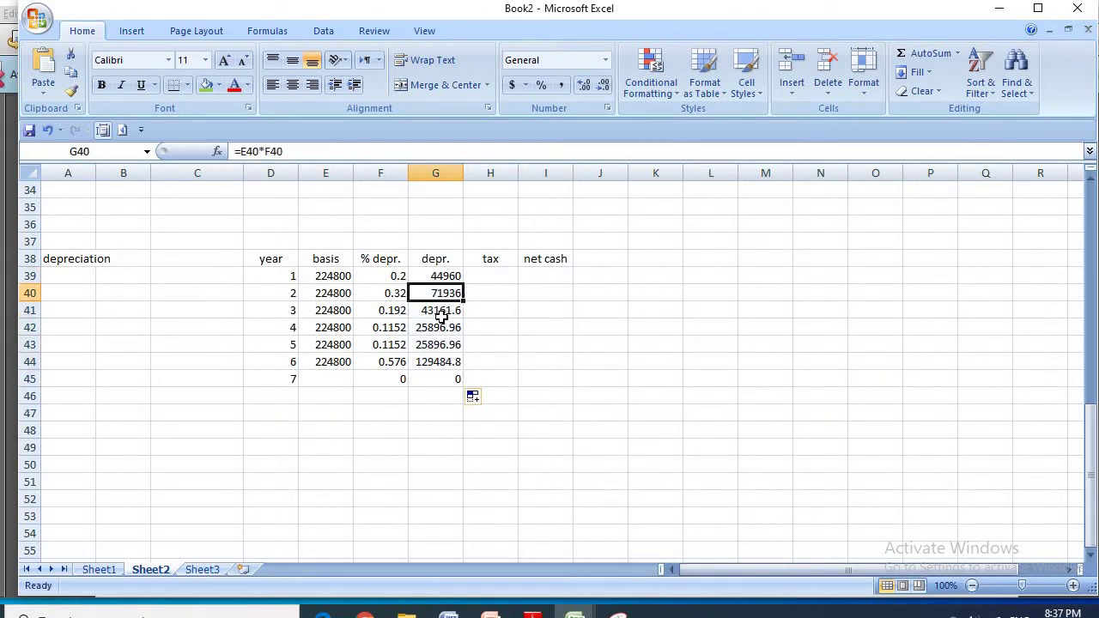
{"action": "left_click", "coordinate": [442, 313]}
{"action": "left_click", "coordinate": [450, 345]}
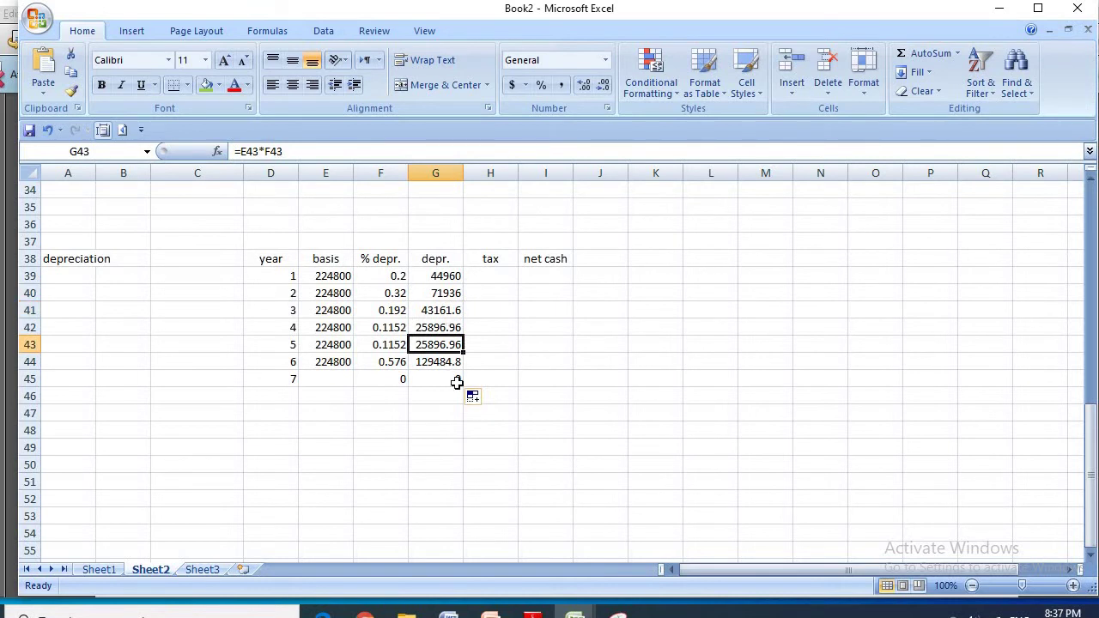
{"action": "left_click", "coordinate": [451, 364]}
{"action": "left_click", "coordinate": [393, 363]}
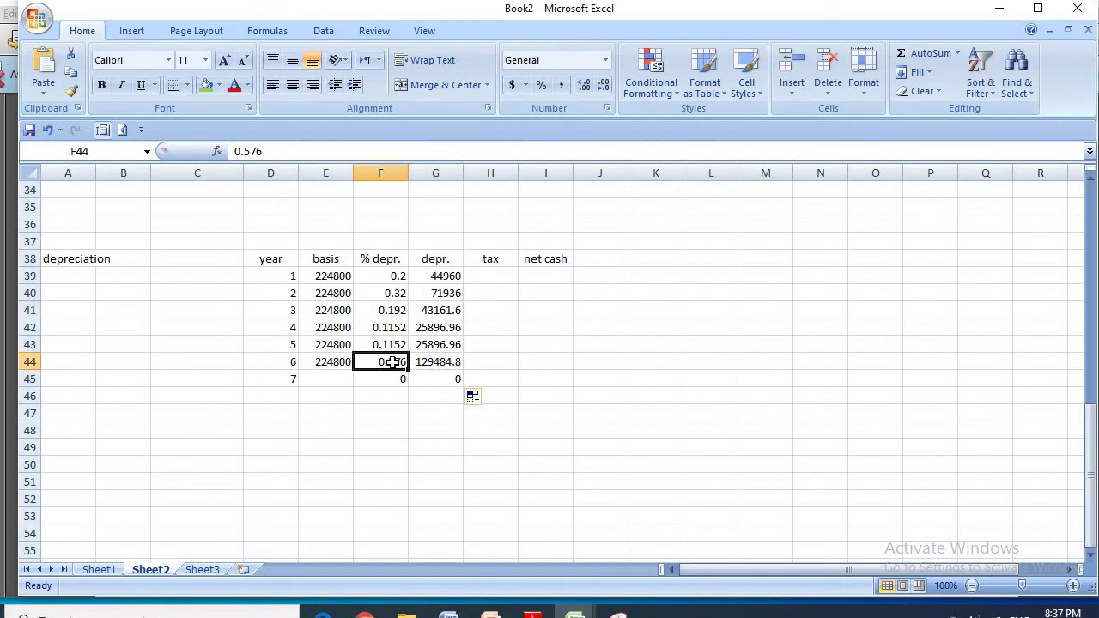
{"action": "left_click", "coordinate": [244, 158]}
{"action": "type", "text": "0"}
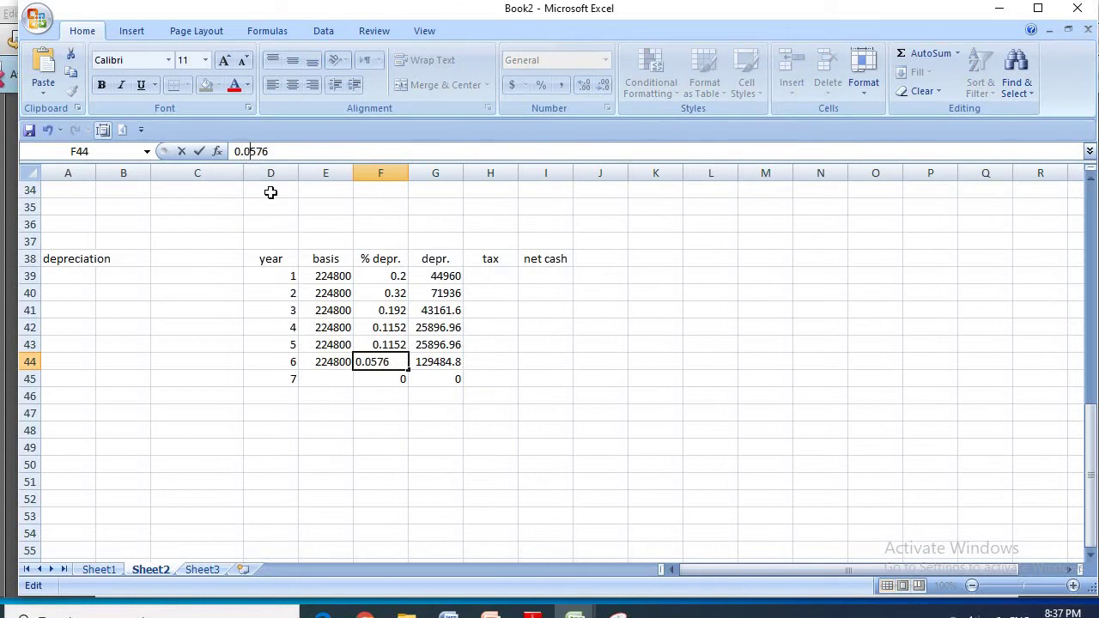
{"action": "key", "text": "Return"}
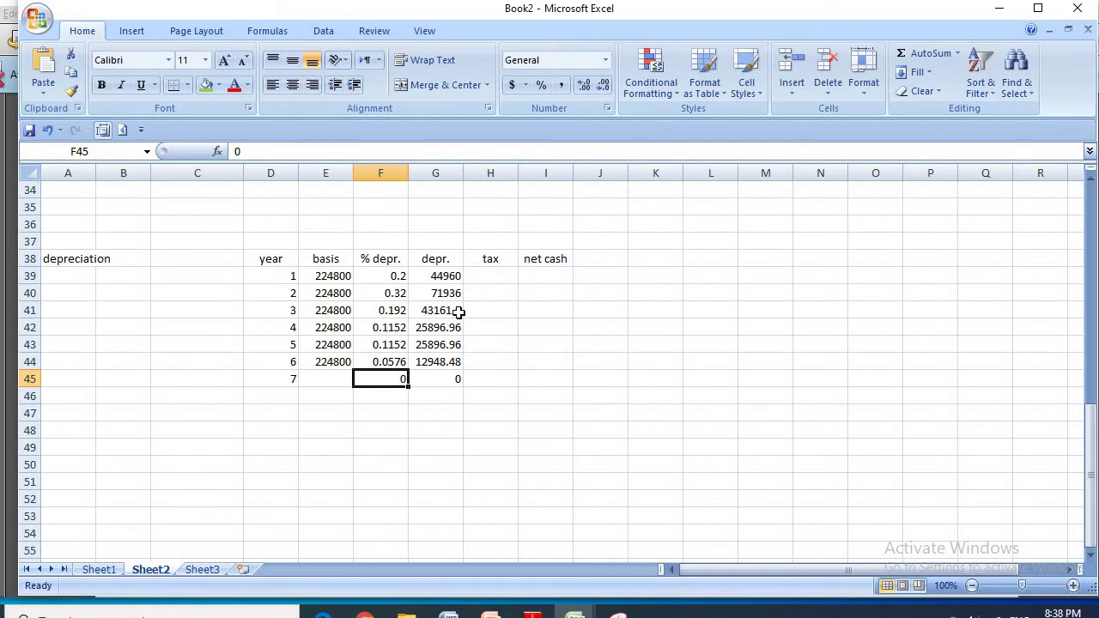
Step: Enter .35 as the year 1 tax rate in H39 of the depreciation table
{"action": "left_click", "coordinate": [486, 278]}
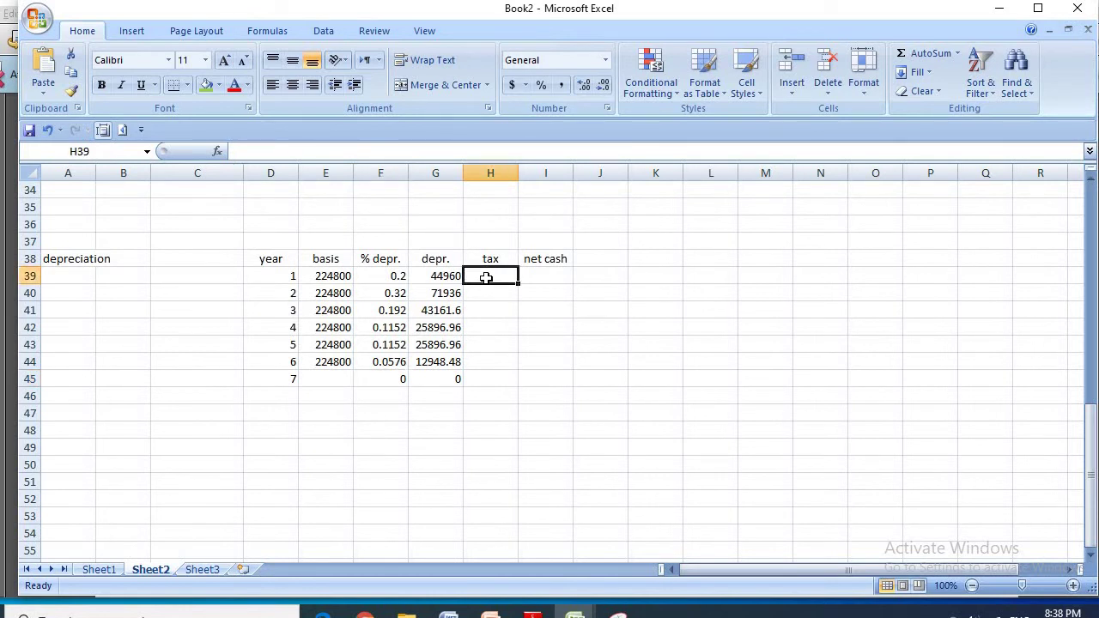
{"action": "type", "text": ".35"}
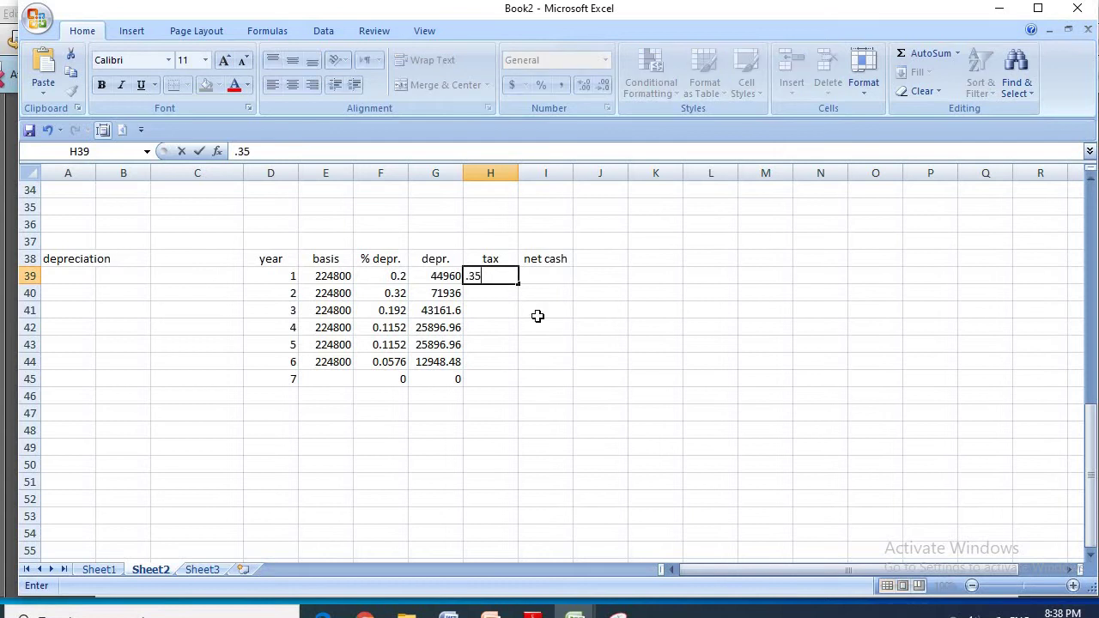
{"action": "left_click", "coordinate": [566, 348]}
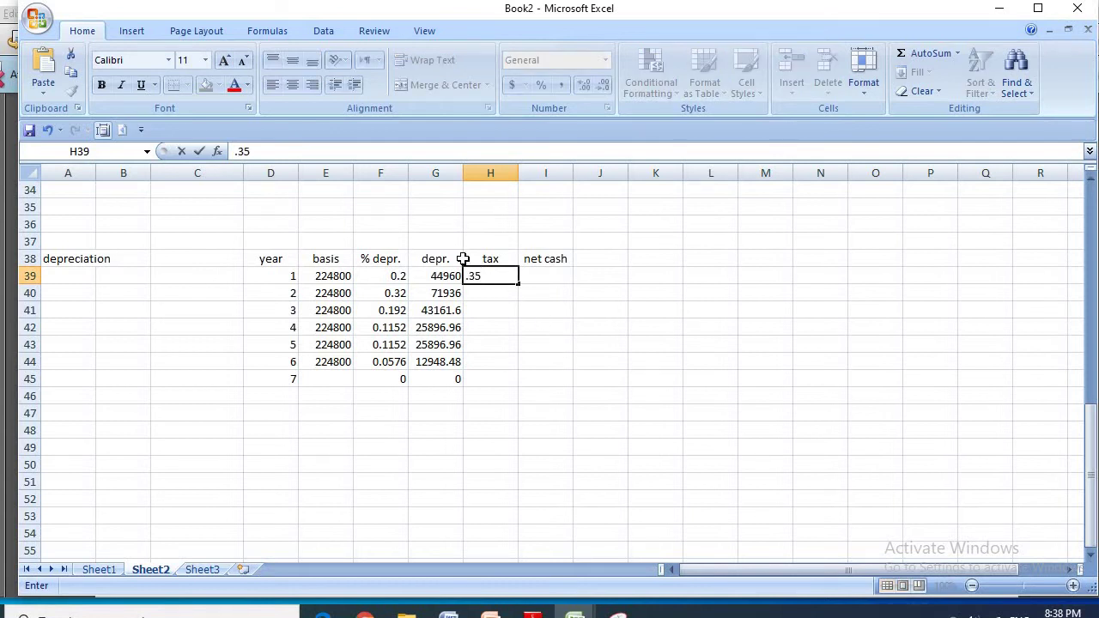
{"action": "left_click", "coordinate": [515, 282]}
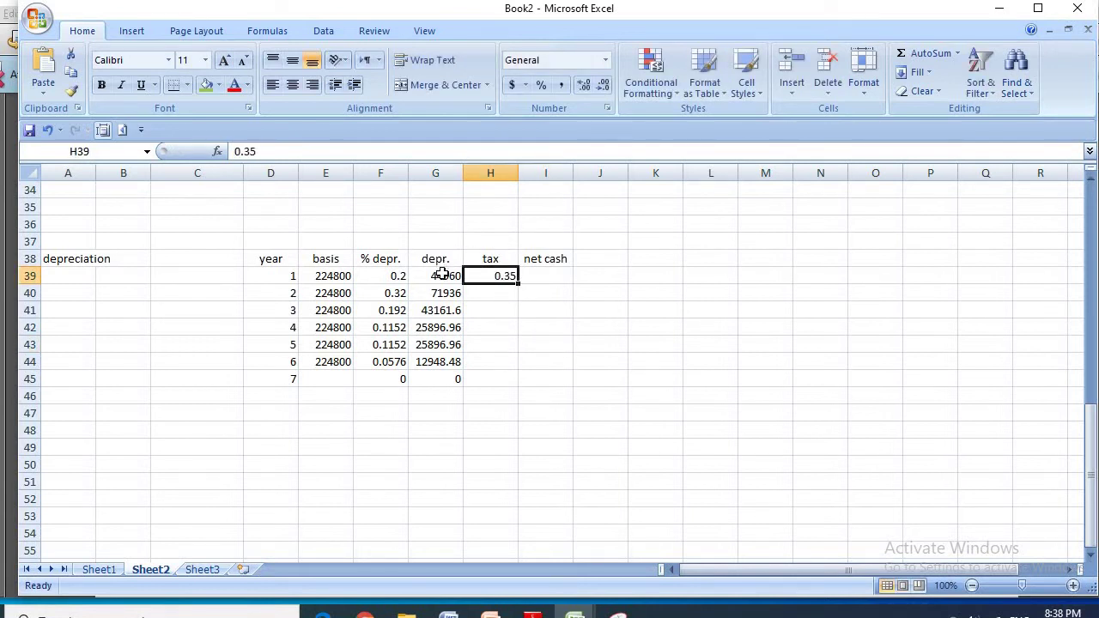
Step: Review the tax rates used in the employee reduction, increased profit and operating cost tables above the depreciation table
{"action": "scroll", "coordinate": [442, 275], "scroll_direction": "up", "scroll_amount": 5}
{"action": "left_click", "coordinate": [336, 276]}
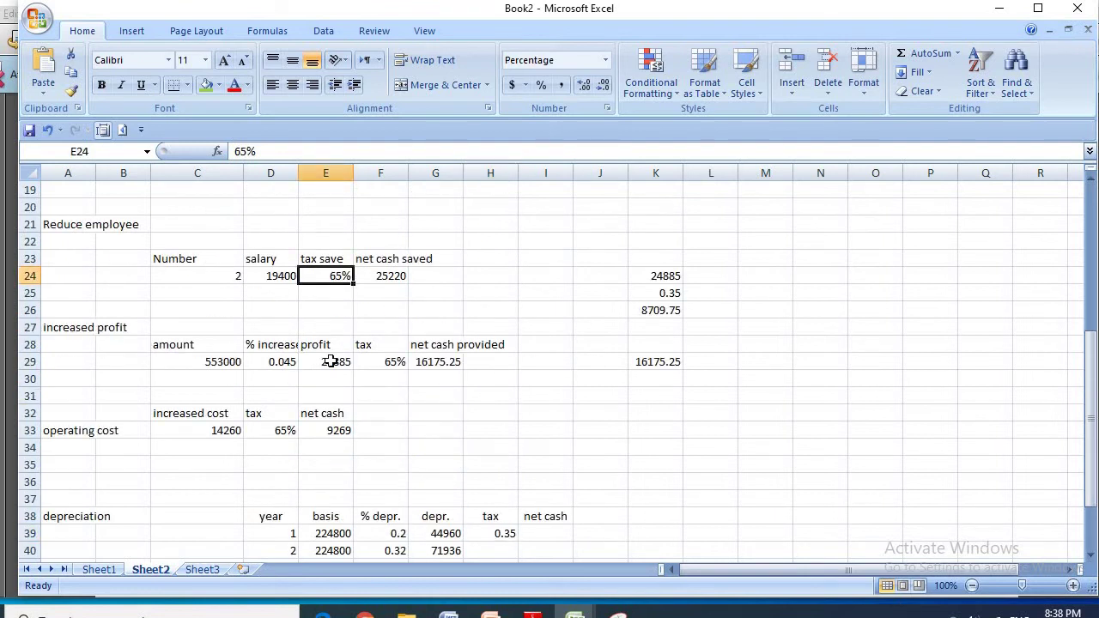
{"action": "left_click", "coordinate": [388, 352]}
{"action": "left_click", "coordinate": [282, 434]}
{"action": "scroll", "coordinate": [288, 447], "scroll_direction": "down", "scroll_amount": 2}
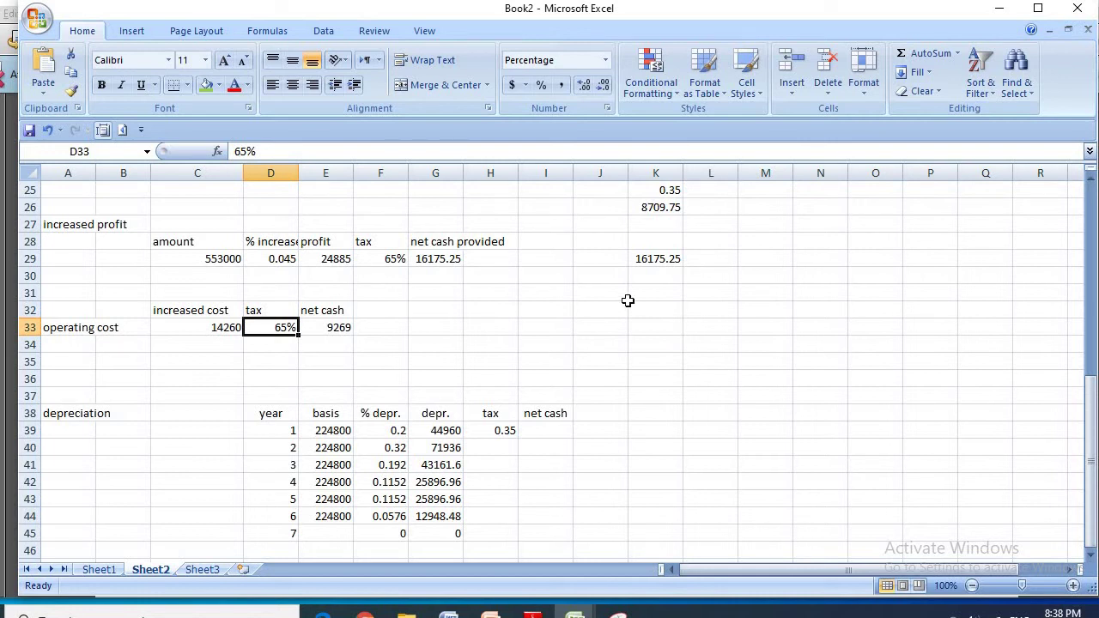
Step: Copy the 0.35 tax rate down through year 7 in H45 and calculate year 1 net cash in I39 as =G39*H39
{"action": "left_click", "coordinate": [507, 433]}
{"action": "left_click_drag", "start_coordinate": [518, 438], "coordinate": [515, 534]}
{"action": "left_click", "coordinate": [535, 435]}
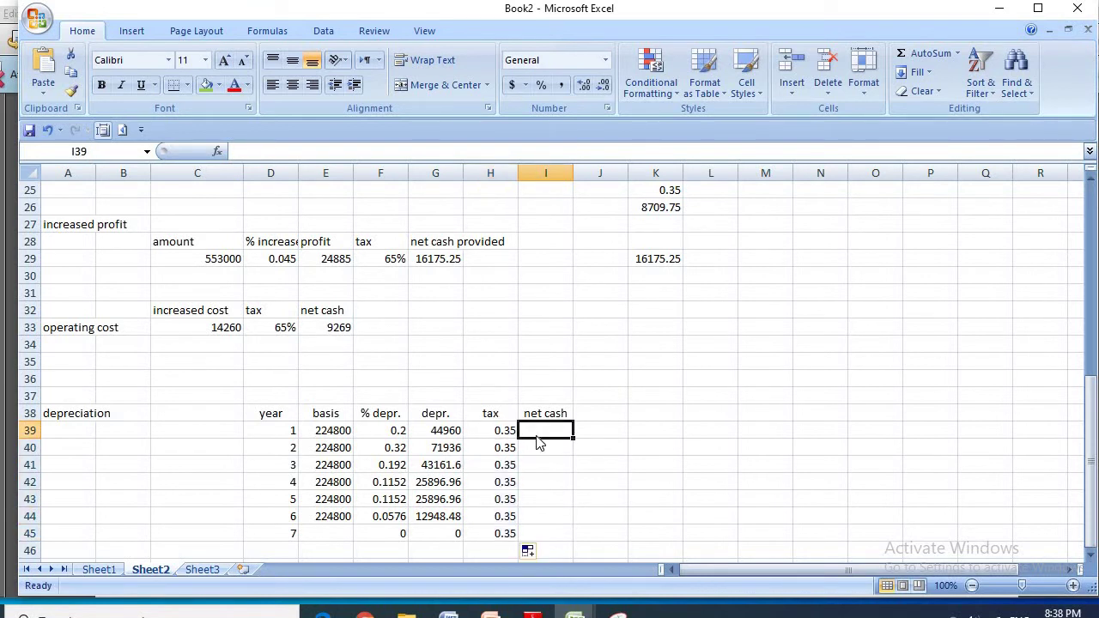
{"action": "type", "text": "="}
{"action": "left_click", "coordinate": [451, 432]}
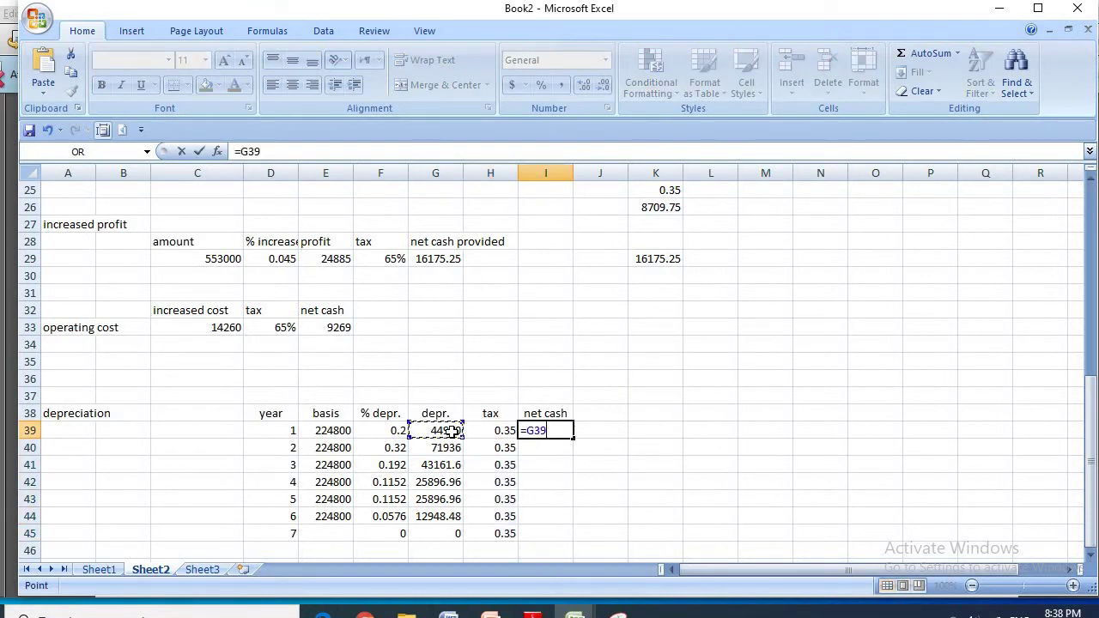
{"action": "type", "text": "*"}
{"action": "left_click", "coordinate": [504, 433]}
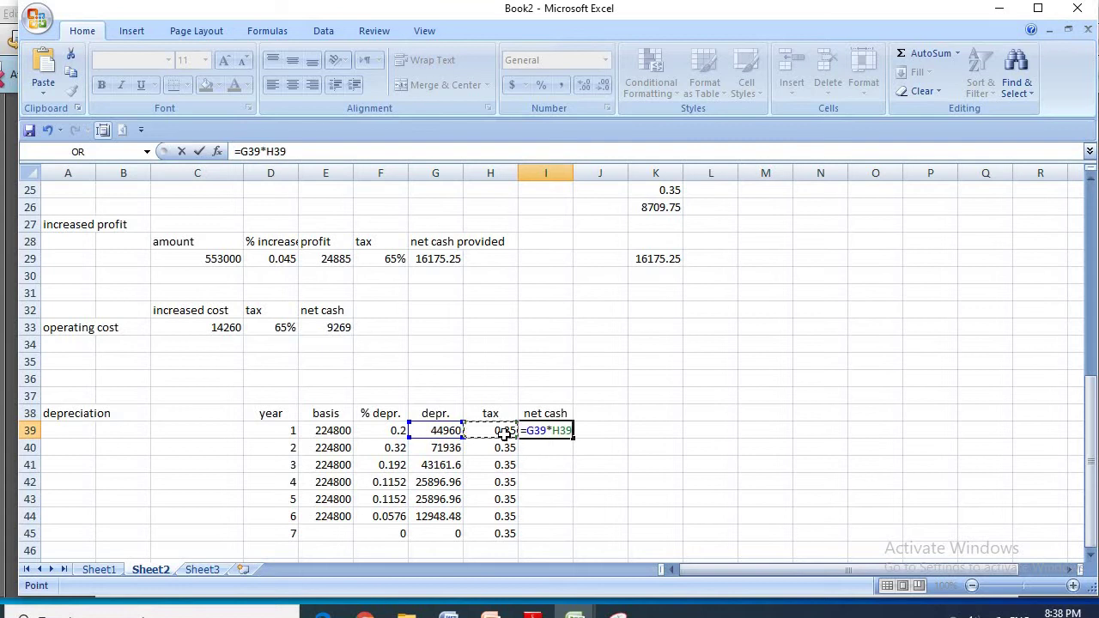
{"action": "key", "text": "Return"}
Step: Fill the net cash formula from I39 down through year 6 in I44
{"action": "left_click", "coordinate": [567, 434]}
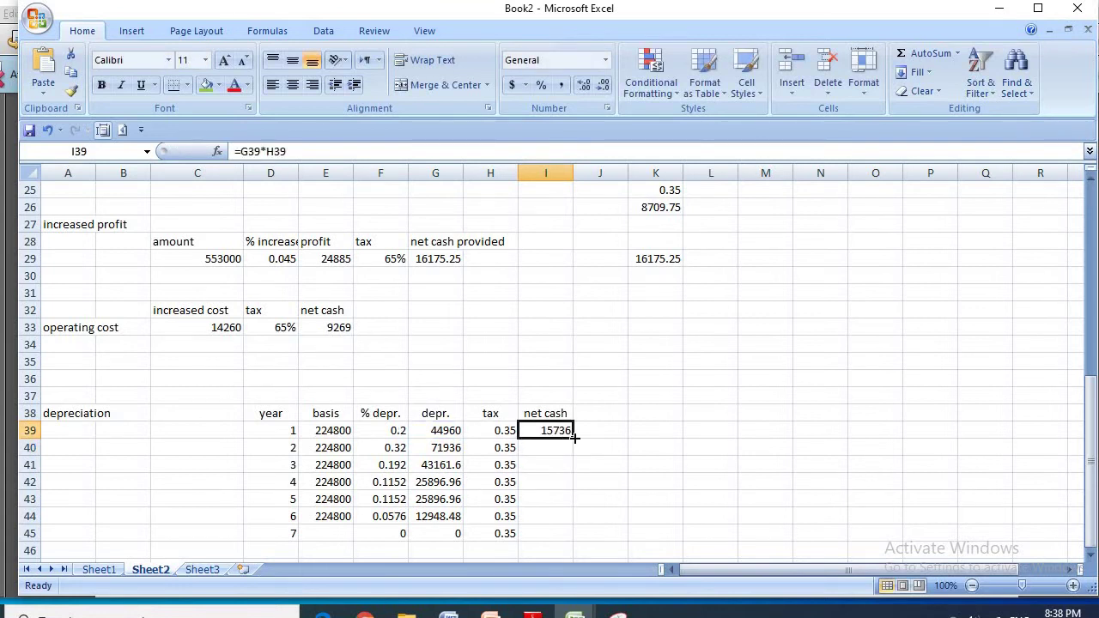
{"action": "left_click_drag", "start_coordinate": [573, 438], "coordinate": [667, 483]}
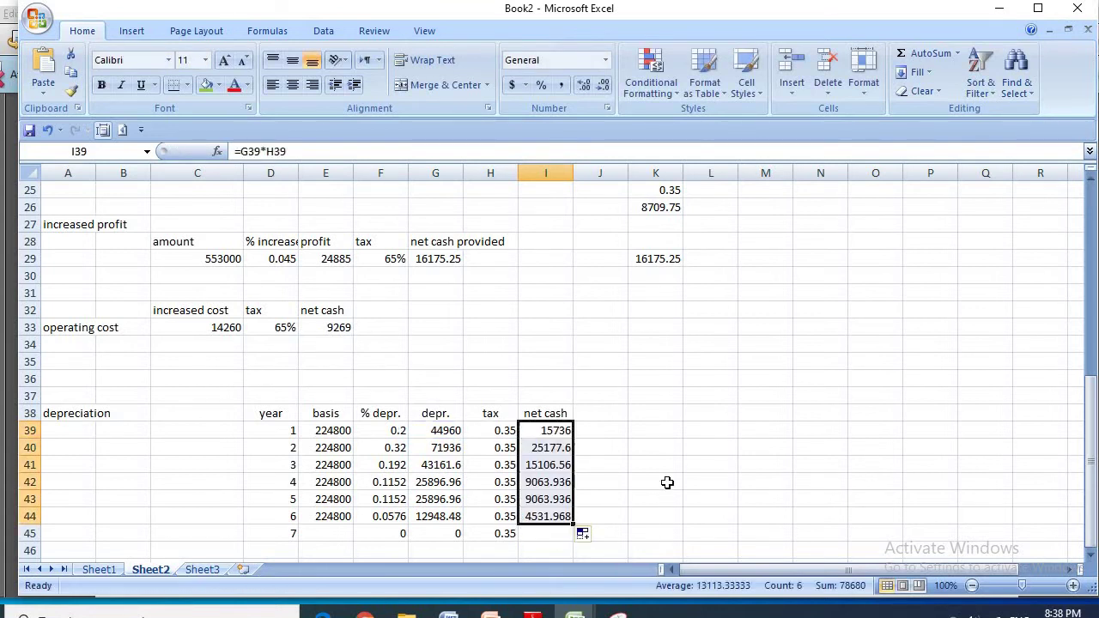
{"action": "left_click", "coordinate": [667, 483]}
{"action": "left_click_drag", "start_coordinate": [549, 427], "coordinate": [546, 513]}
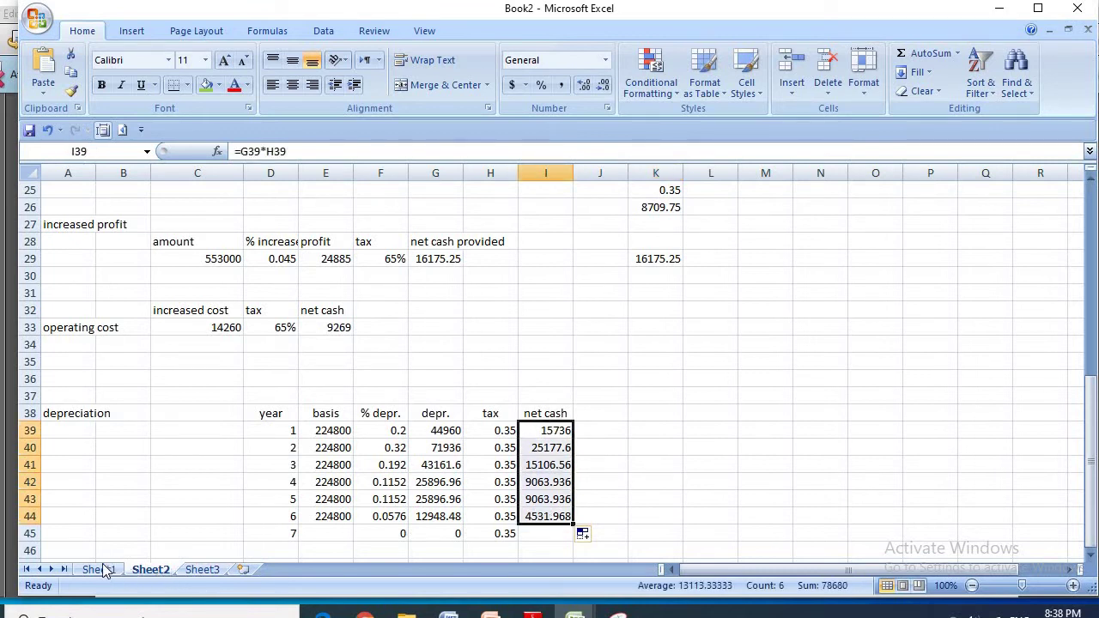
{"action": "left_click", "coordinate": [760, 442]}
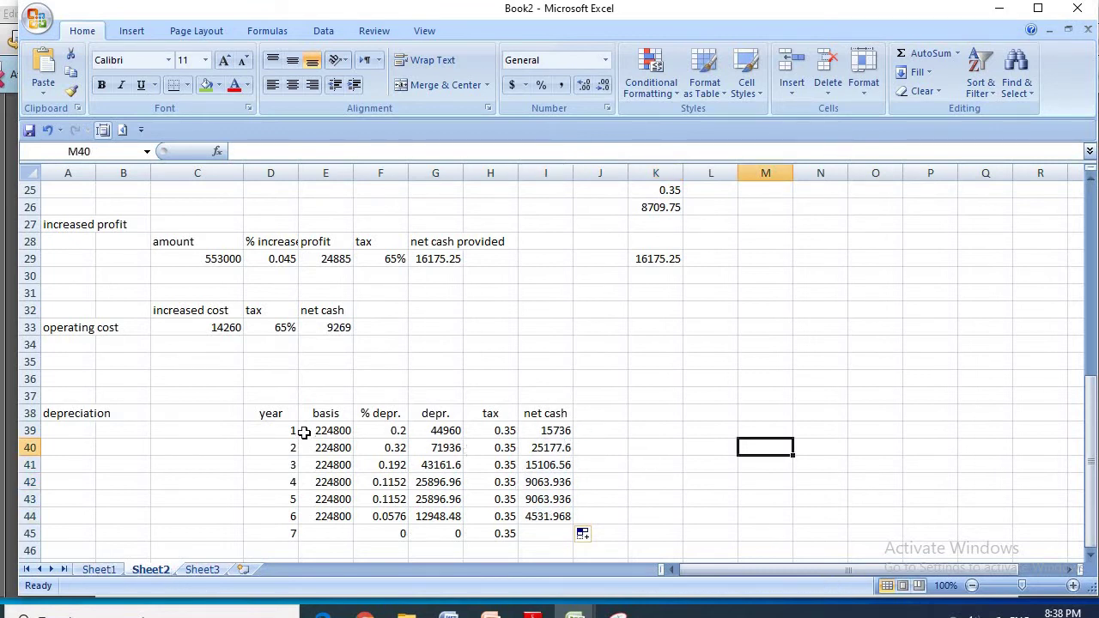
Step: Check the yearly depreciation rows and enter 0 as the year 7 net cash in I45
{"action": "left_click_drag", "start_coordinate": [275, 430], "coordinate": [544, 430]}
{"action": "left_click_drag", "start_coordinate": [290, 450], "coordinate": [535, 449]}
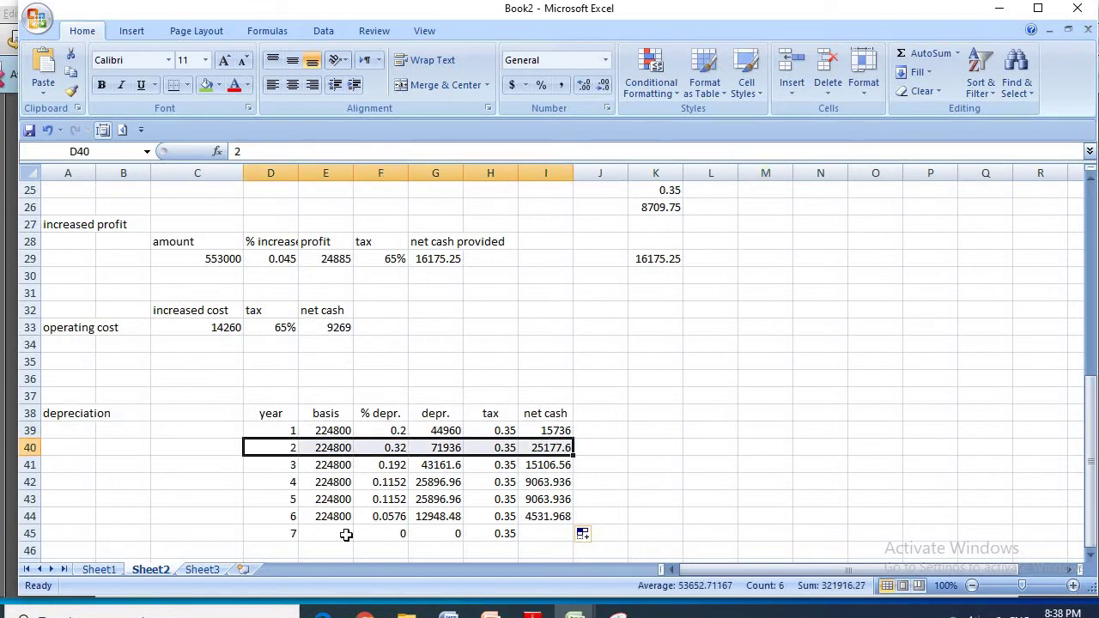
{"action": "left_click_drag", "start_coordinate": [283, 533], "coordinate": [558, 531]}
{"action": "left_click", "coordinate": [557, 530]}
{"action": "type", "text": "0"}
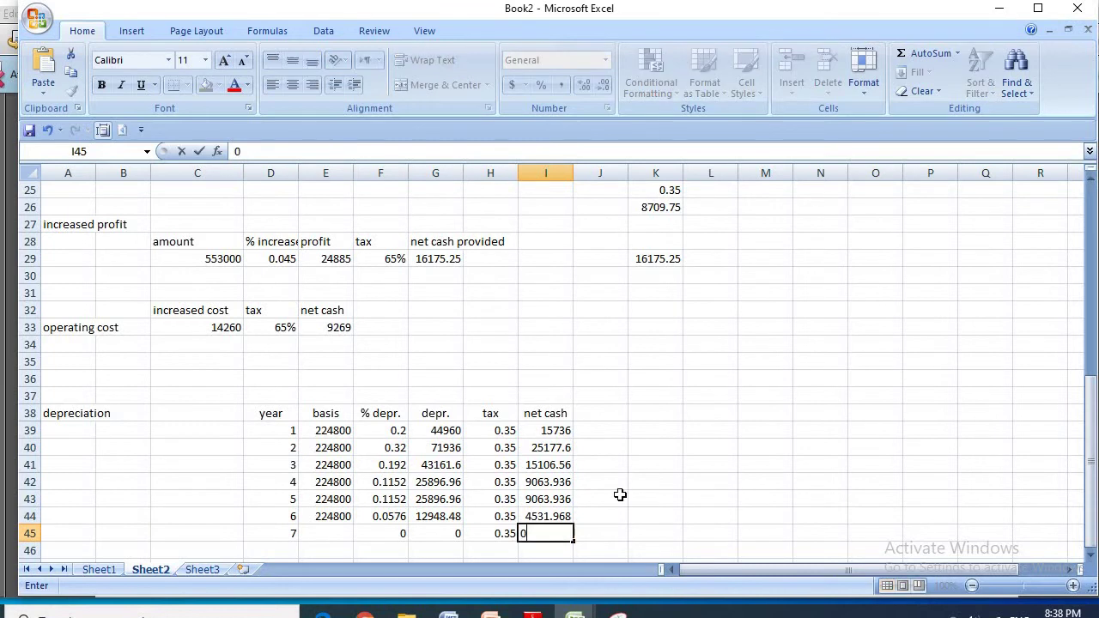
{"action": "key", "text": "Tab"}
{"action": "left_click", "coordinate": [99, 569]}
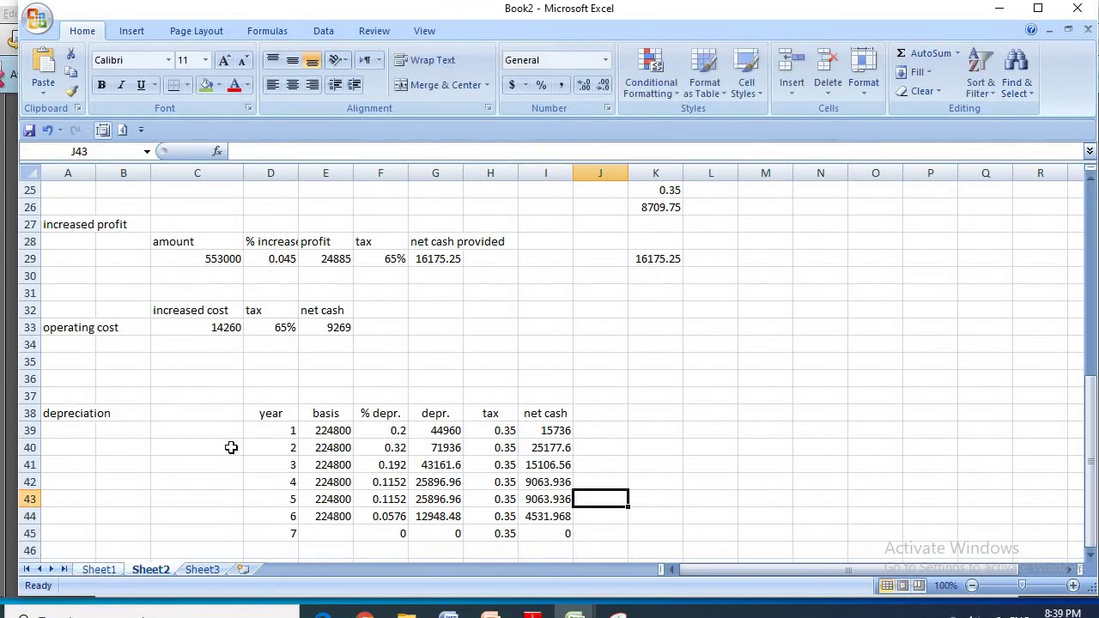
{"action": "left_click", "coordinate": [346, 410]}
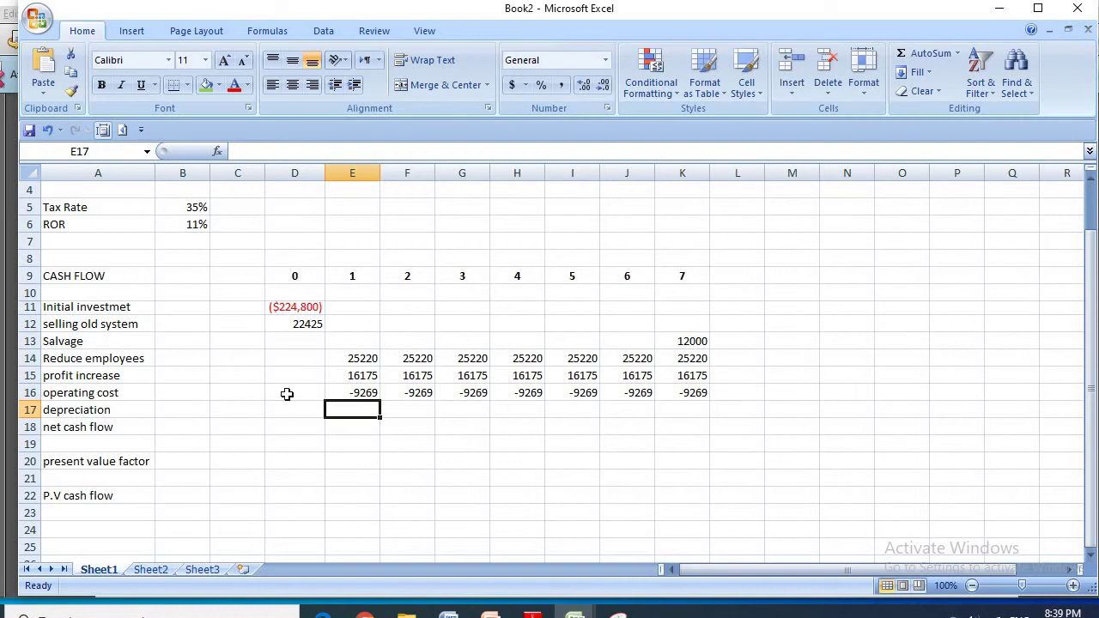
{"action": "type", "text": "47"}
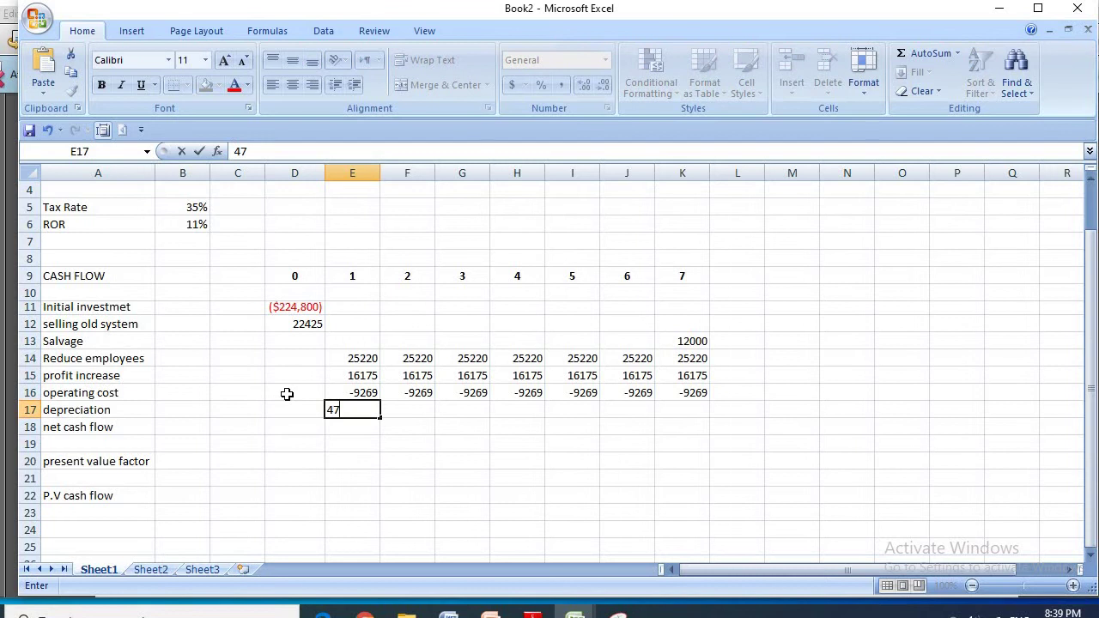
{"action": "type", "text": "862"}
{"action": "key", "text": "BackSpace"}
{"action": "key", "text": "BackSpace"}
{"action": "key", "text": "BackSpace"}
{"action": "key", "text": "ctrl+Page_Down"}
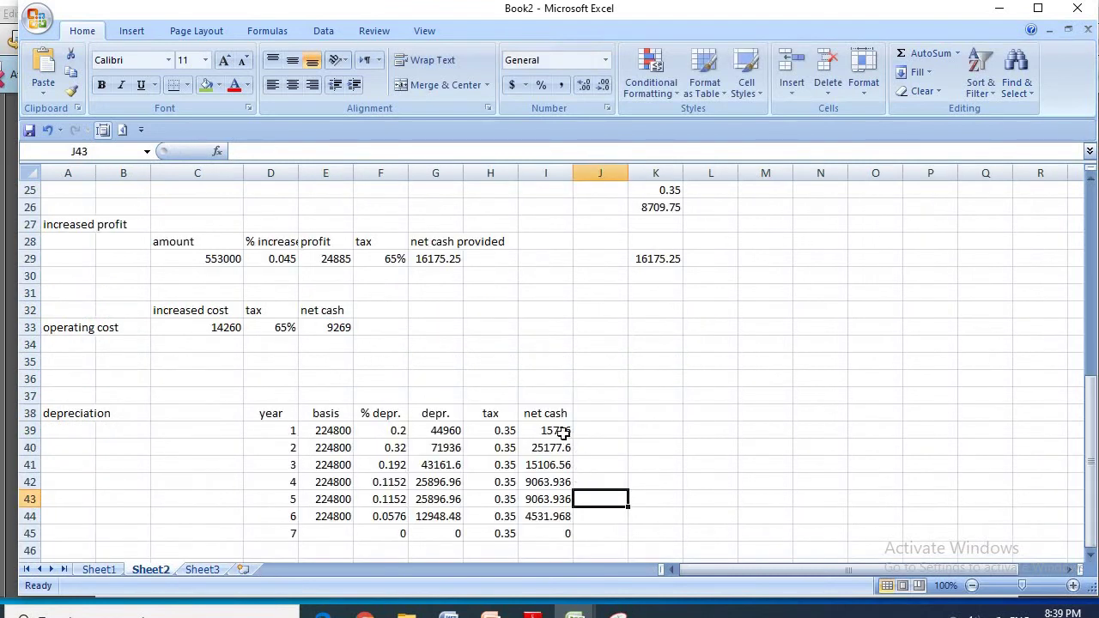
{"action": "left_click", "coordinate": [562, 434]}
{"action": "left_click", "coordinate": [99, 569]}
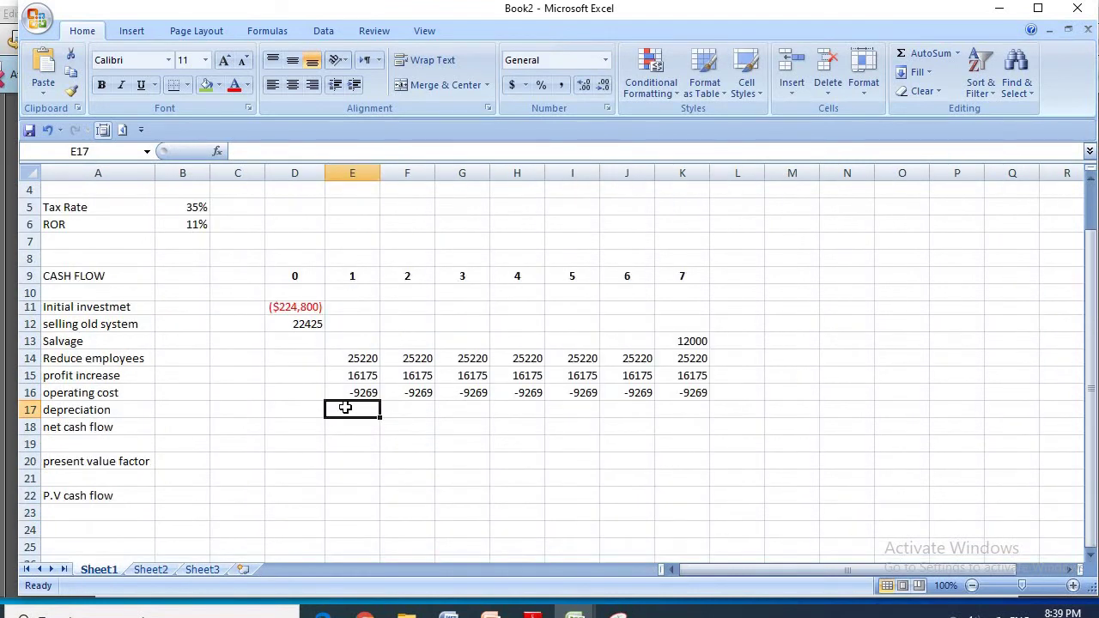
Step: Link the year 1 depreciation in E17 of Sheet1 to the net cash on Sheet2, =Sheet2!I39
{"action": "type", "text": "="}
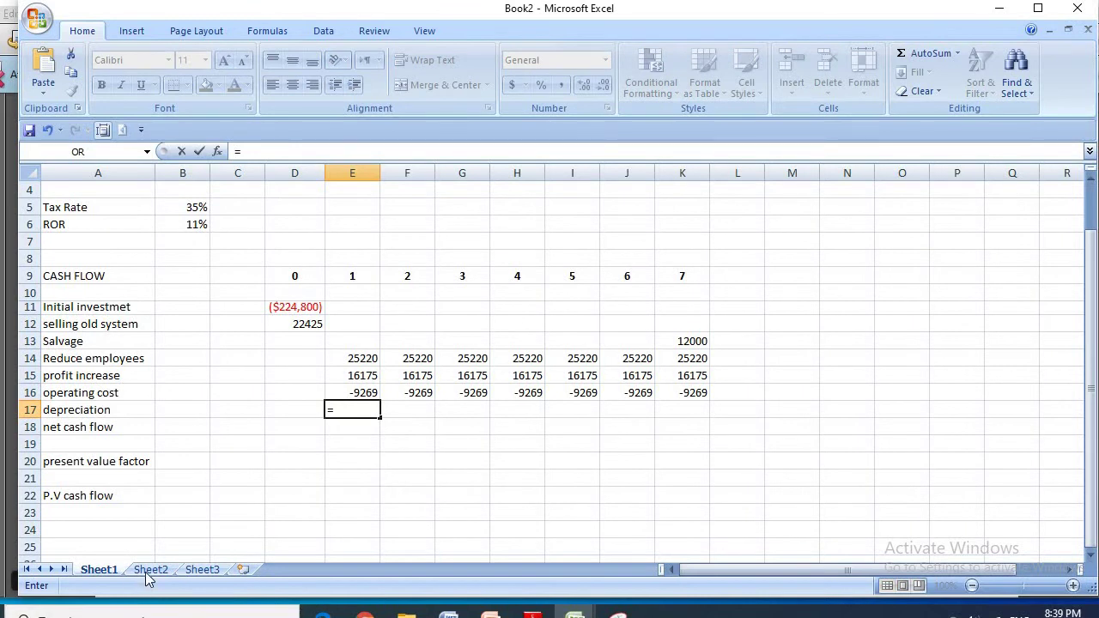
{"action": "left_click", "coordinate": [147, 570]}
{"action": "left_click", "coordinate": [559, 430]}
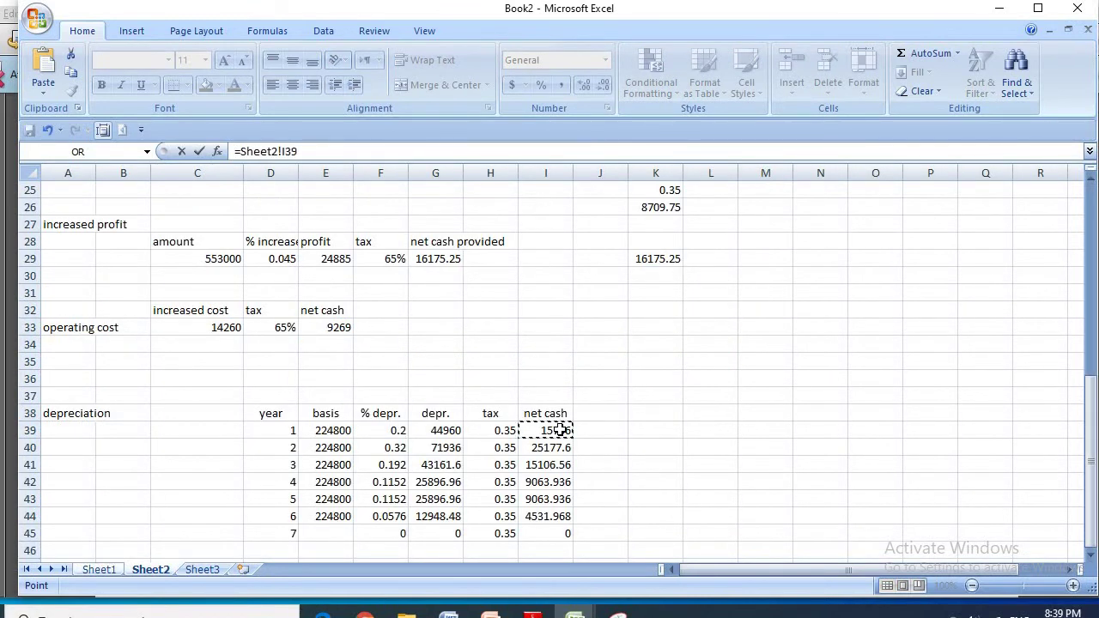
{"action": "key", "text": "Return"}
Step: Try to extend the year 1 depreciation link to F17, and undo clearing and overwriting the two cells
{"action": "left_click", "coordinate": [378, 411]}
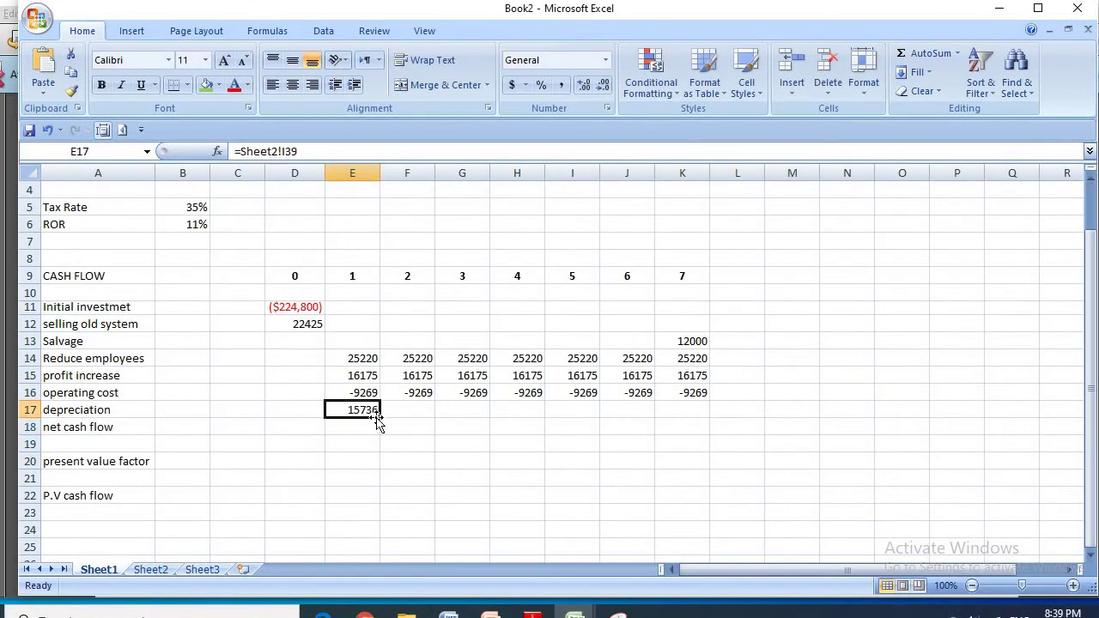
{"action": "left_click_drag", "start_coordinate": [400, 417], "coordinate": [430, 418]}
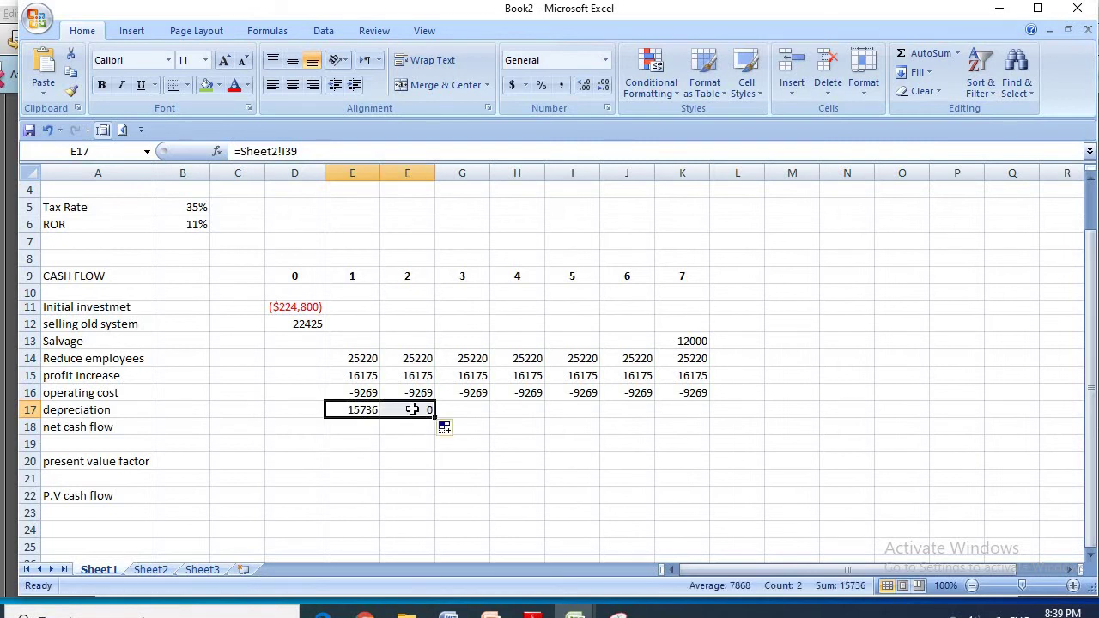
{"action": "key", "text": "Delete"}
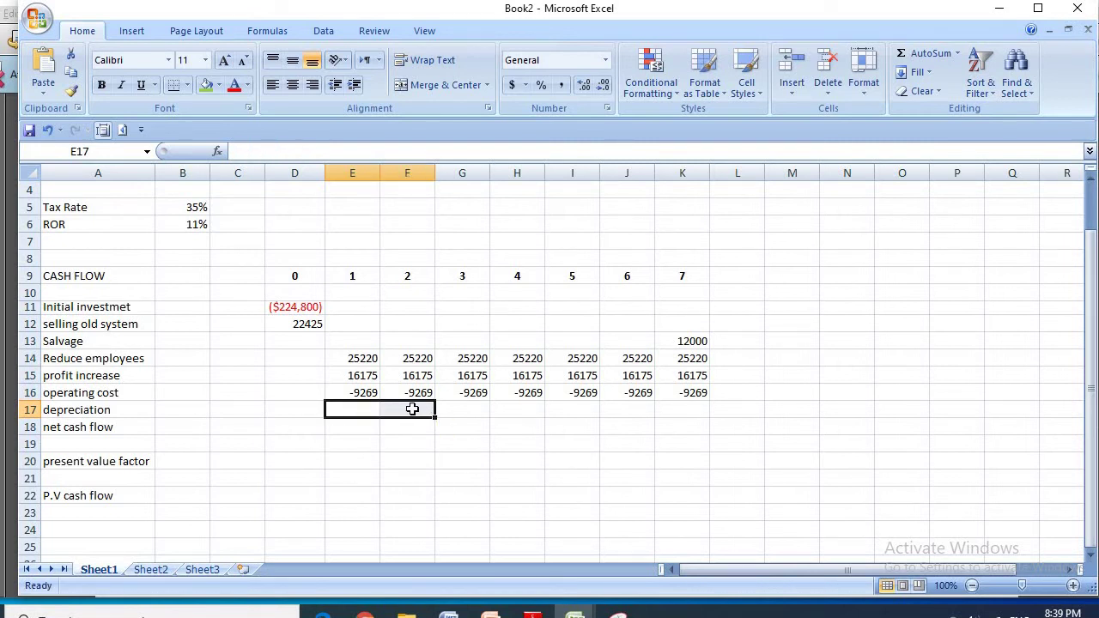
{"action": "type", "text": "25"}
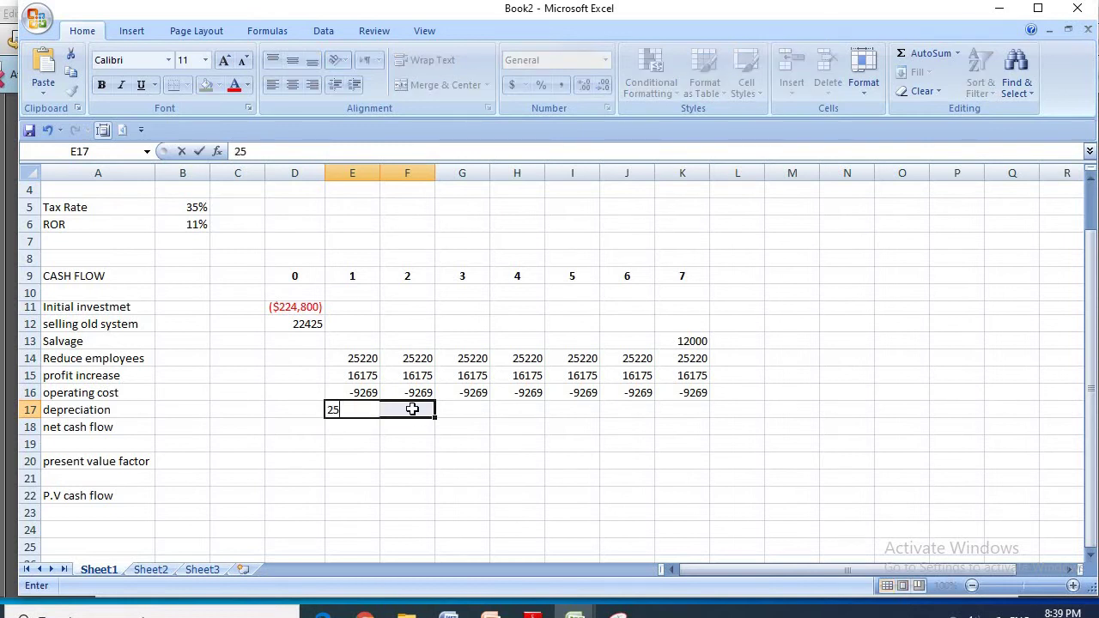
{"action": "left_click", "coordinate": [401, 439]}
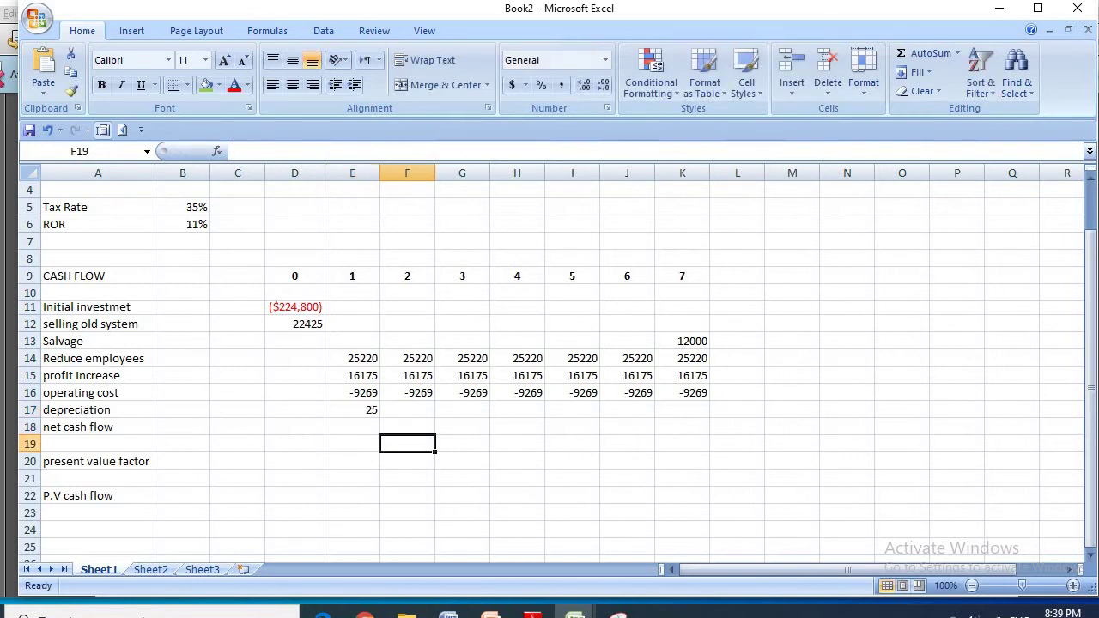
{"action": "left_click", "coordinate": [49, 130]}
{"action": "left_click", "coordinate": [49, 130]}
{"action": "left_click", "coordinate": [400, 453]}
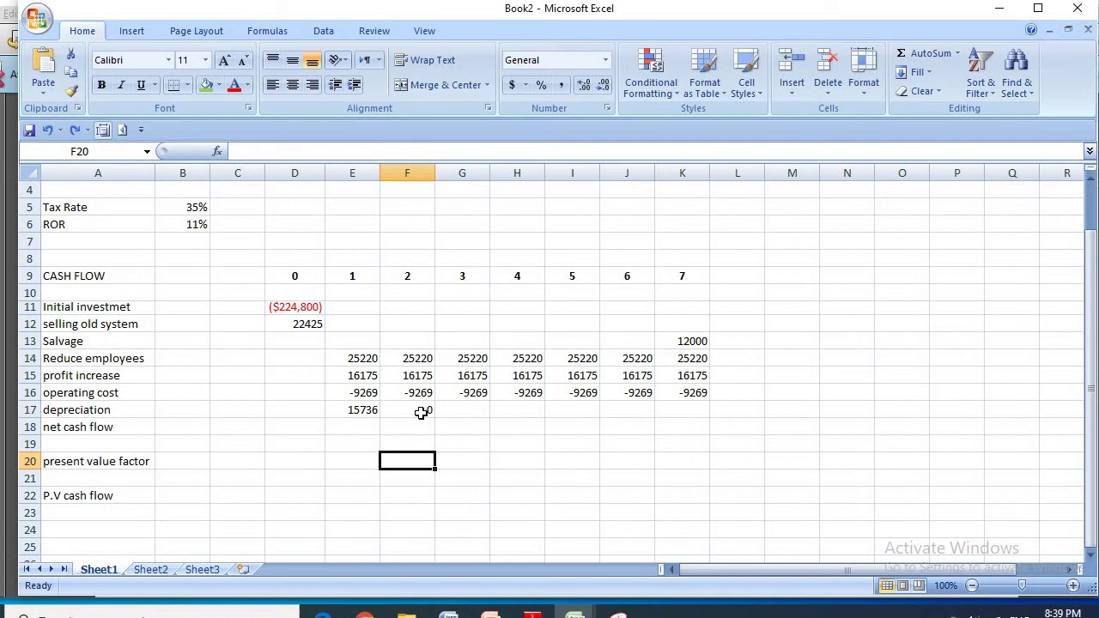
Step: Enter the depreciation cash flows 25178, 15107 and 9064 for years 2 to 4 in F17 to H17
{"action": "left_click", "coordinate": [420, 413]}
{"action": "type", "text": "25"}
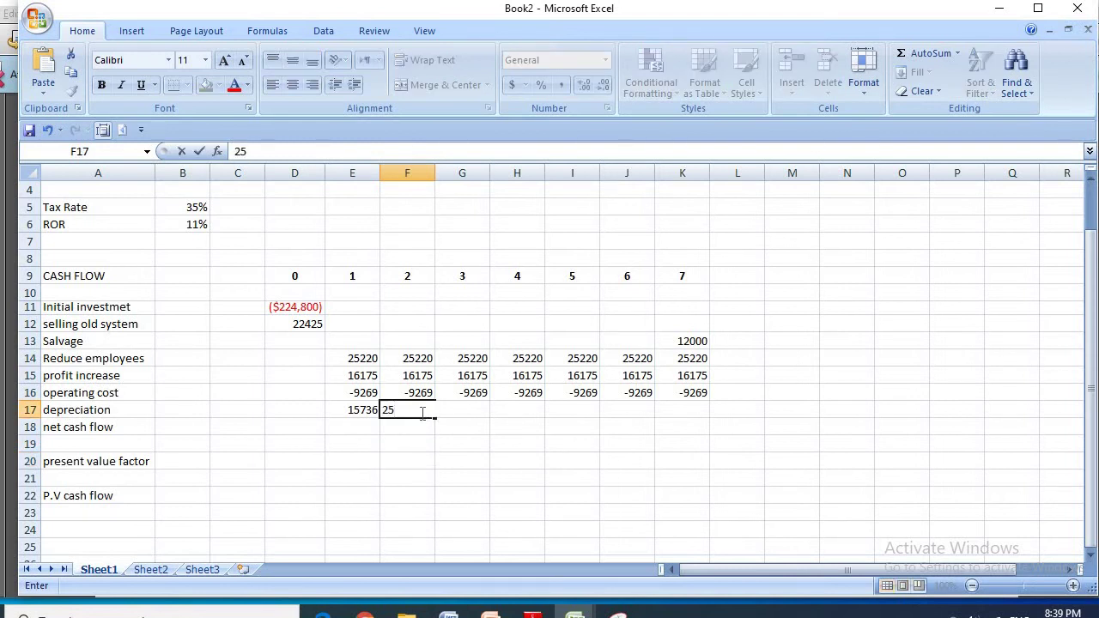
{"action": "type", "text": "178"}
{"action": "key", "text": "Tab"}
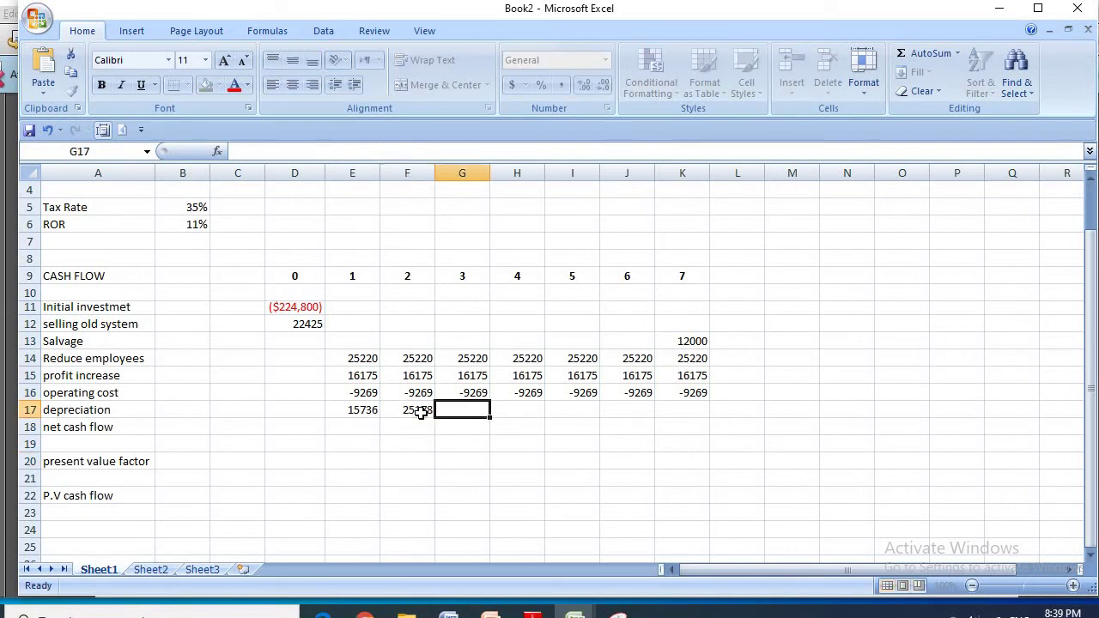
{"action": "type", "text": "151"}
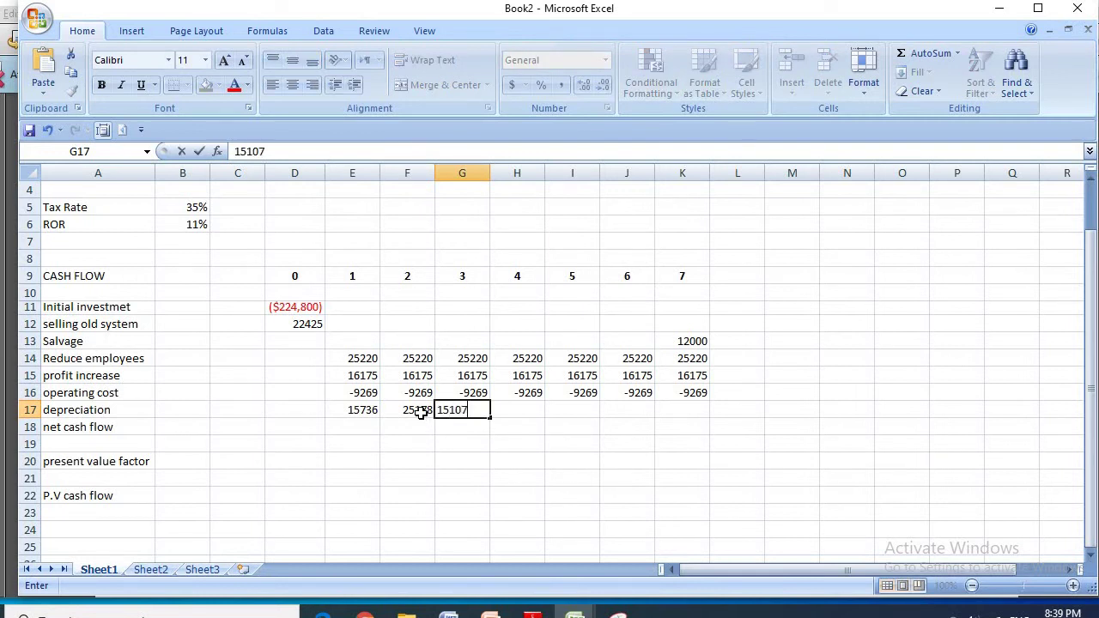
{"action": "type", "text": "07"}
{"action": "key", "text": "Tab"}
{"action": "type", "text": "9"}
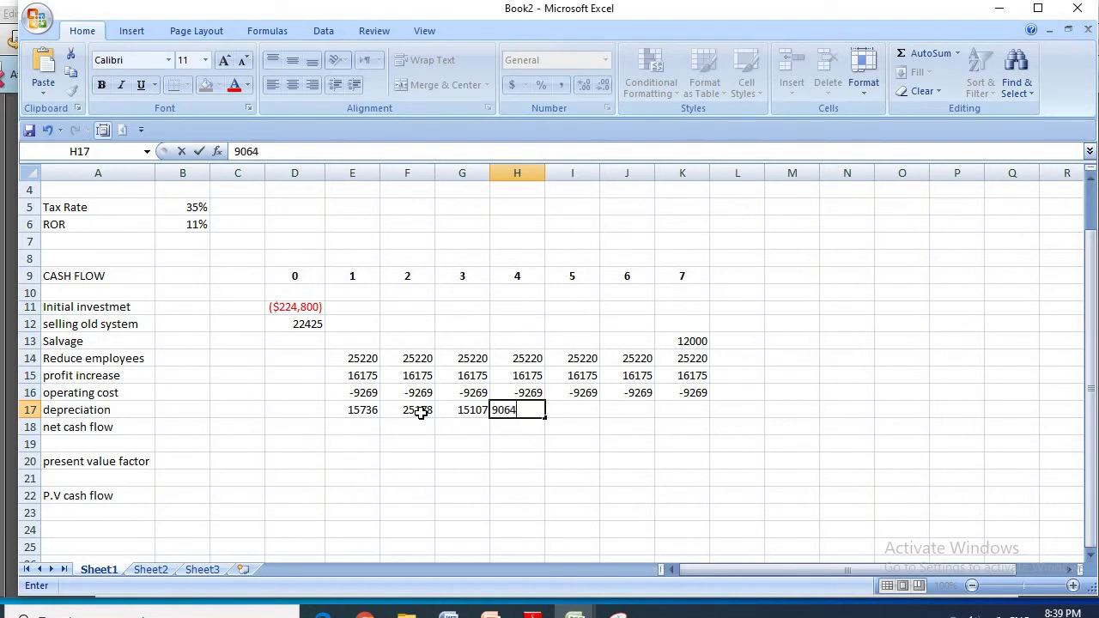
{"action": "key", "text": "Tab"}
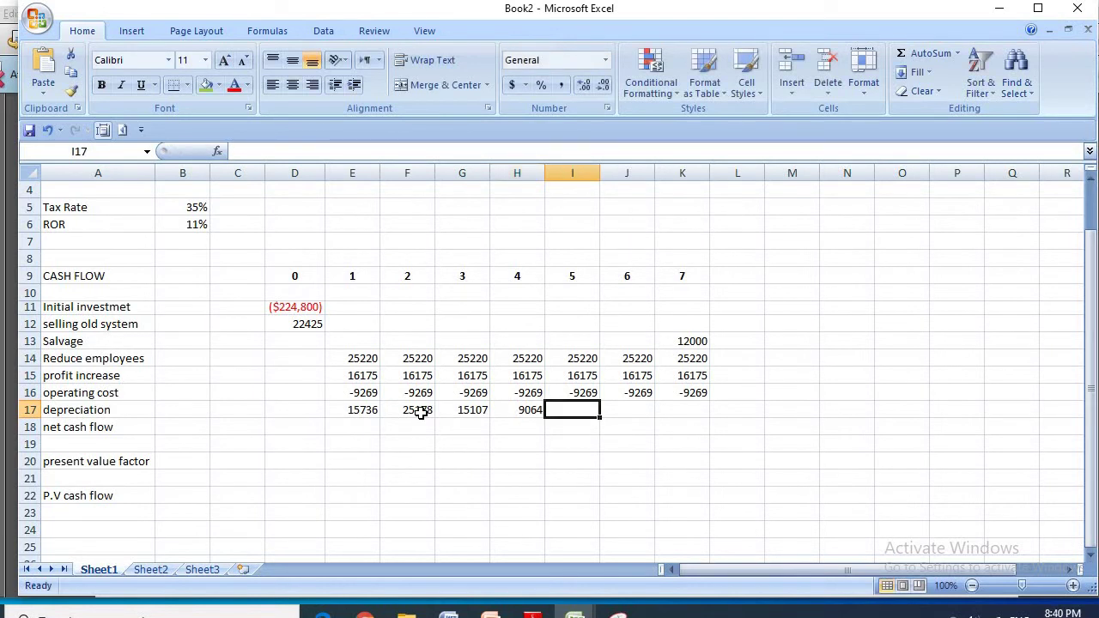
Step: Enter 4532 in the depreciation row under year 5 in I17 and check the year 3 and 4 entries
{"action": "type", "text": "4532"}
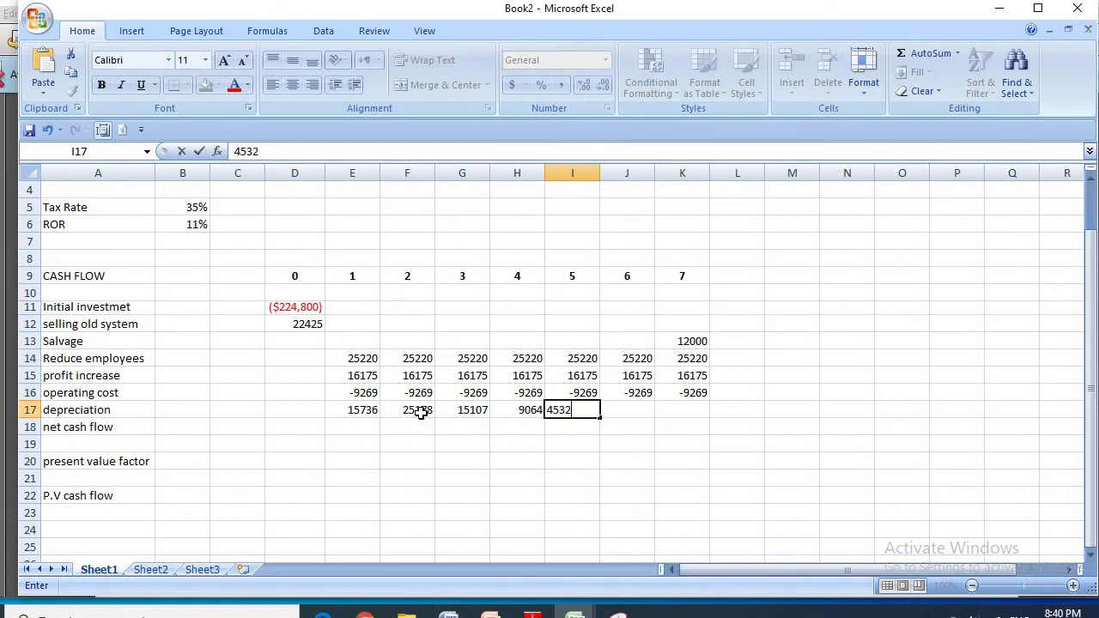
{"action": "key", "text": "Tab"}
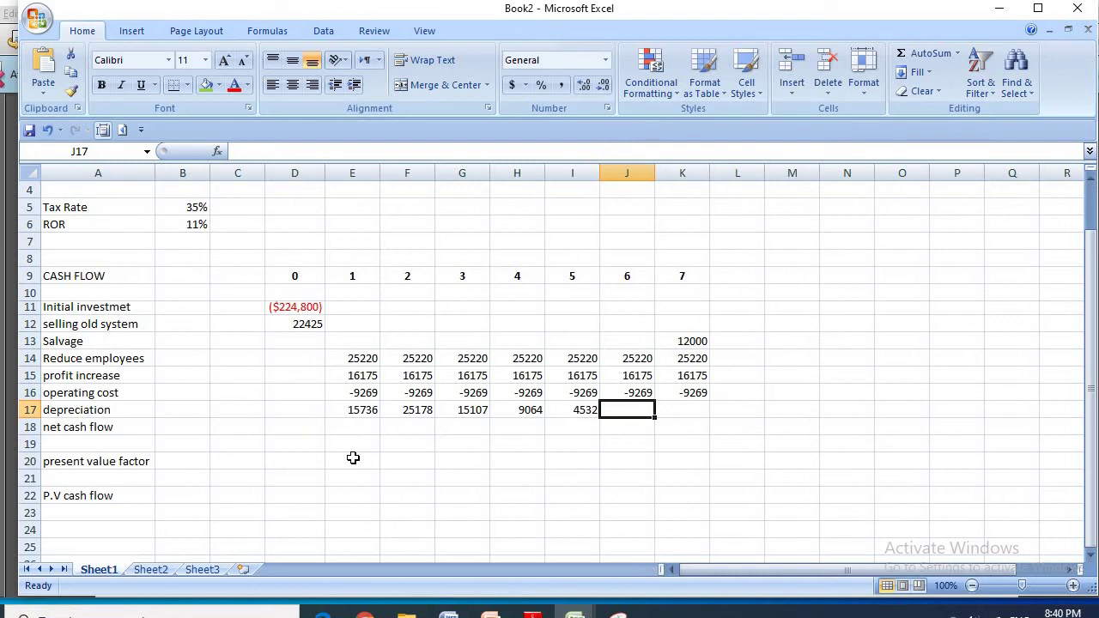
{"action": "left_click", "coordinate": [479, 411]}
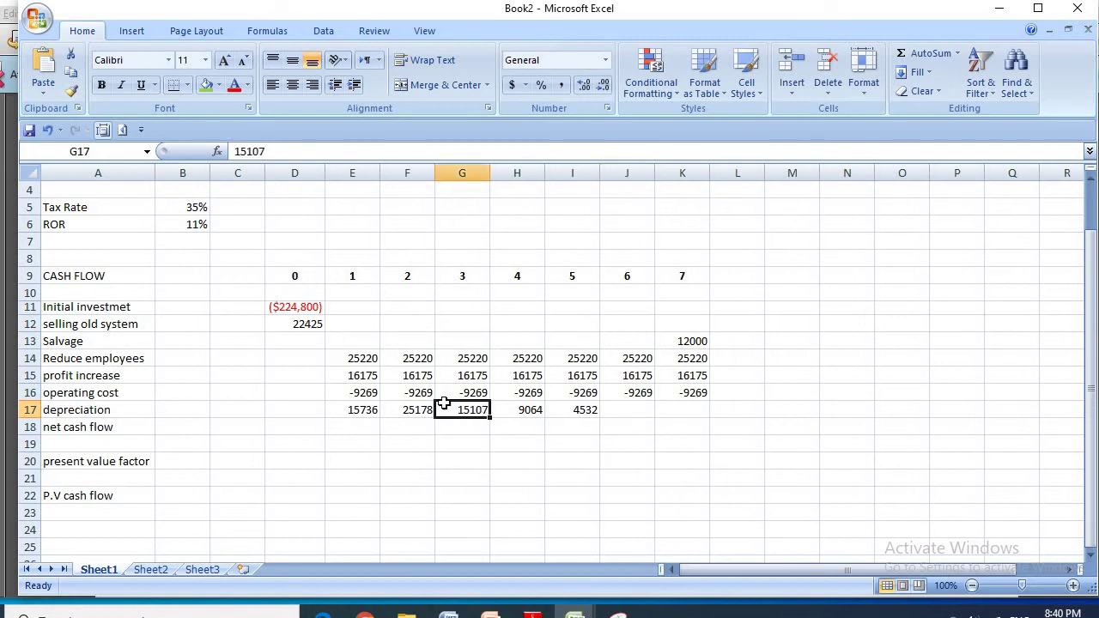
{"action": "key", "text": "Right"}
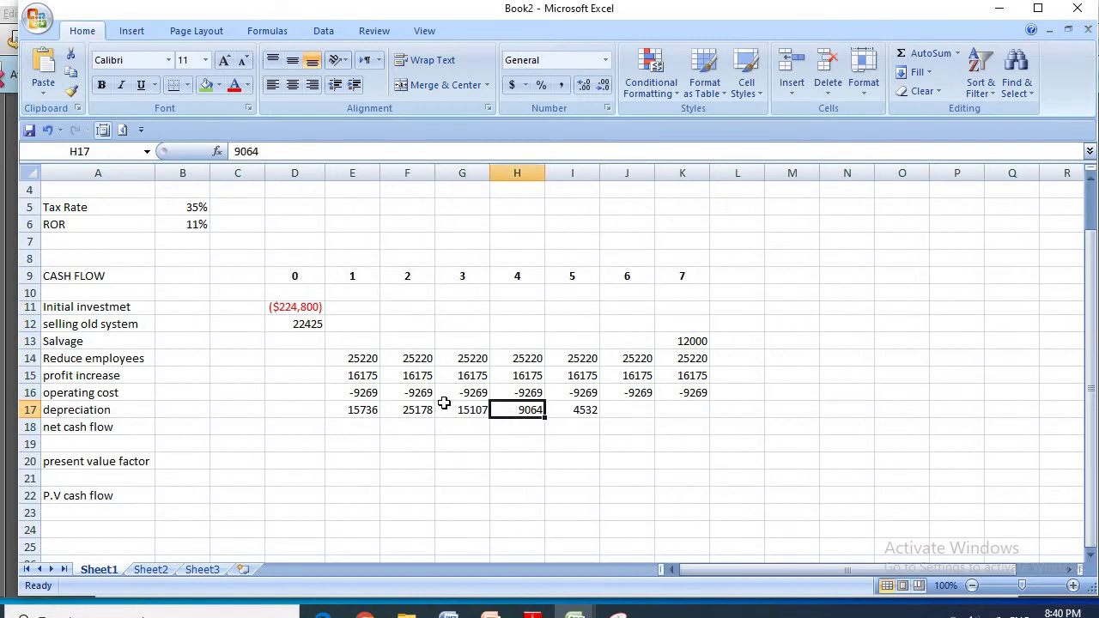
Step: Move the 4532 depreciation value from I17 to year 6 in J17, and select the emptied year 5 cell
{"action": "right_click", "coordinate": [571, 413]}
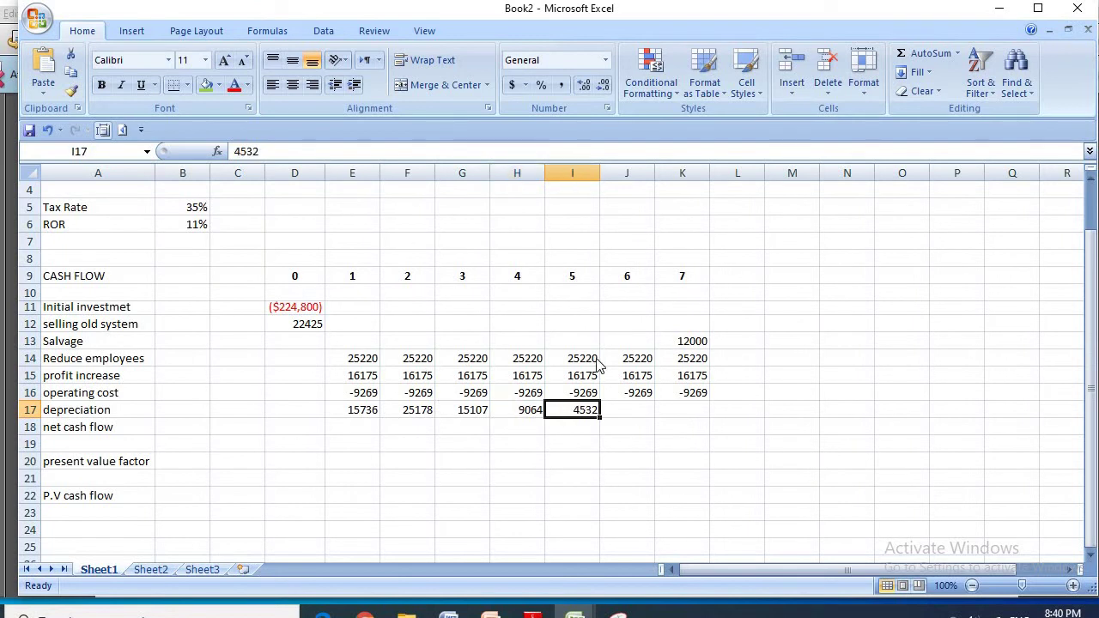
{"action": "left_click", "coordinate": [632, 149]}
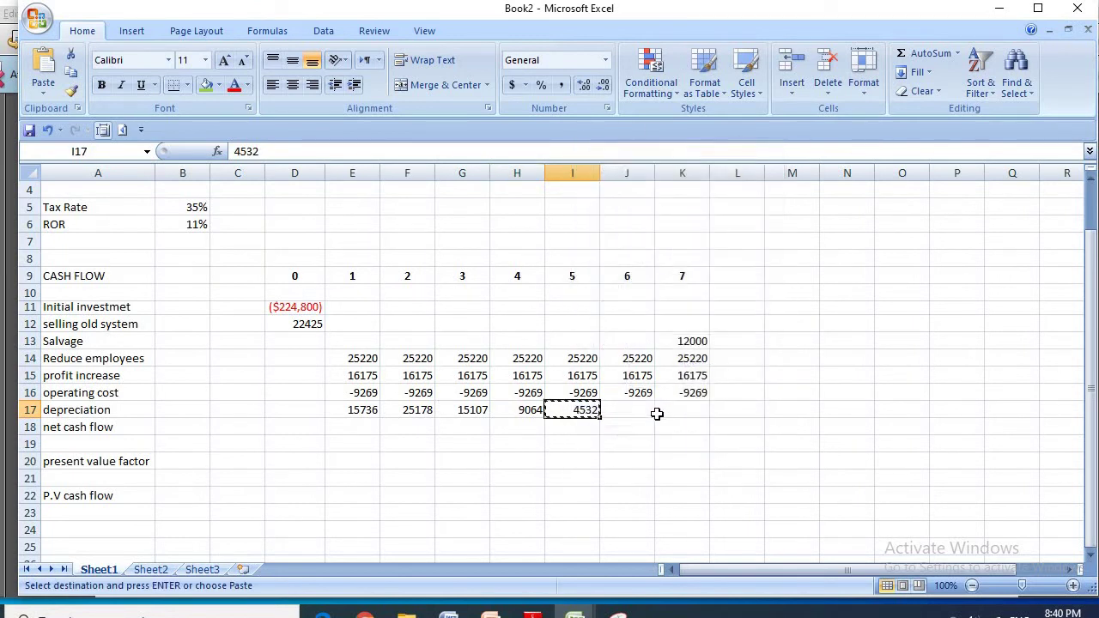
{"action": "right_click", "coordinate": [643, 417]}
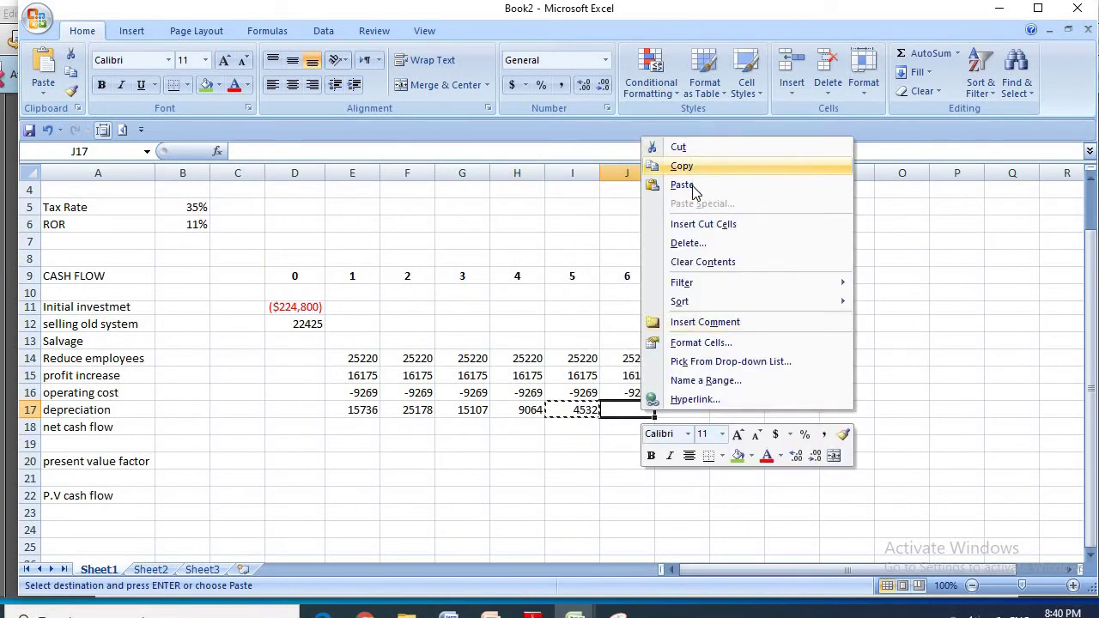
{"action": "key", "text": "Return"}
{"action": "left_click", "coordinate": [569, 408]}
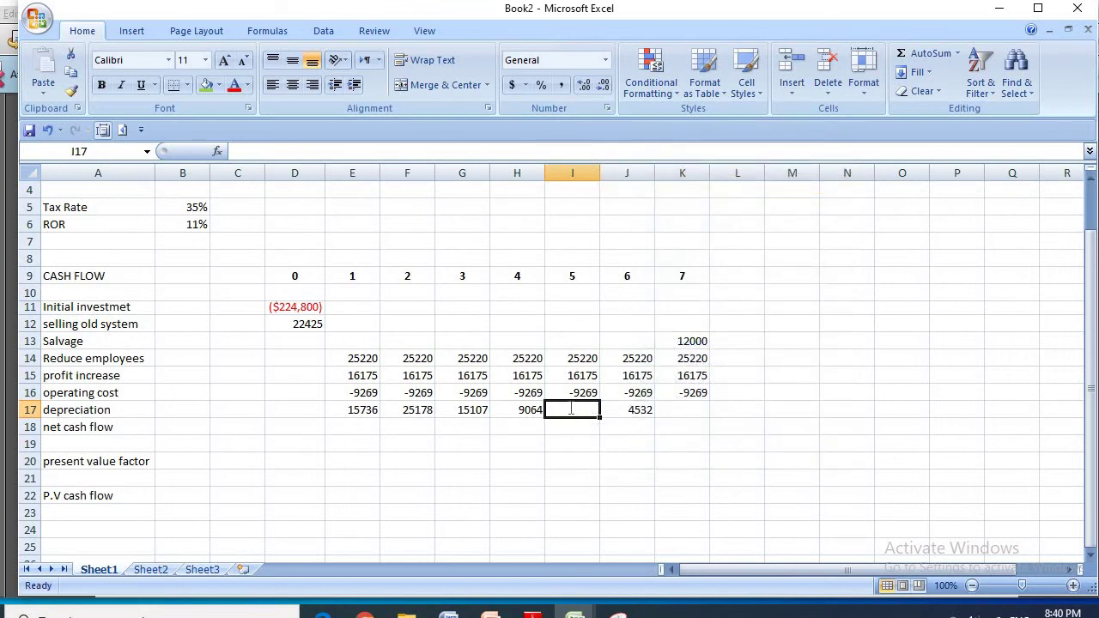
Step: Complete the depreciation row with 9064 for year 5 in I17 and 0 for year 7 in K17
{"action": "type", "text": "9064"}
{"action": "left_click", "coordinate": [706, 408]}
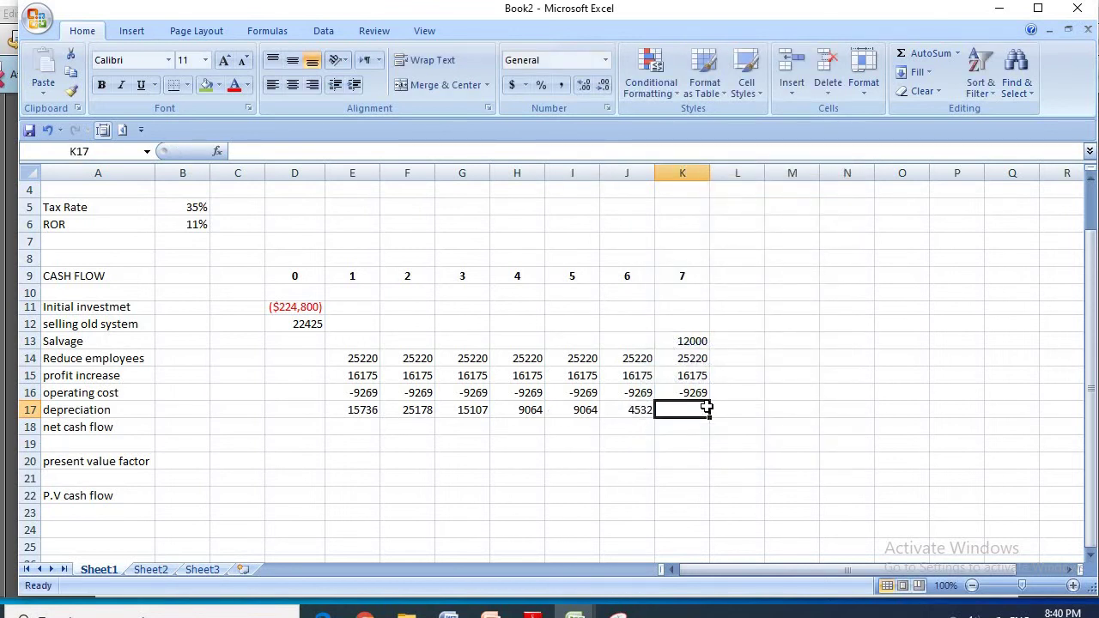
{"action": "type", "text": "0"}
{"action": "left_click", "coordinate": [605, 457]}
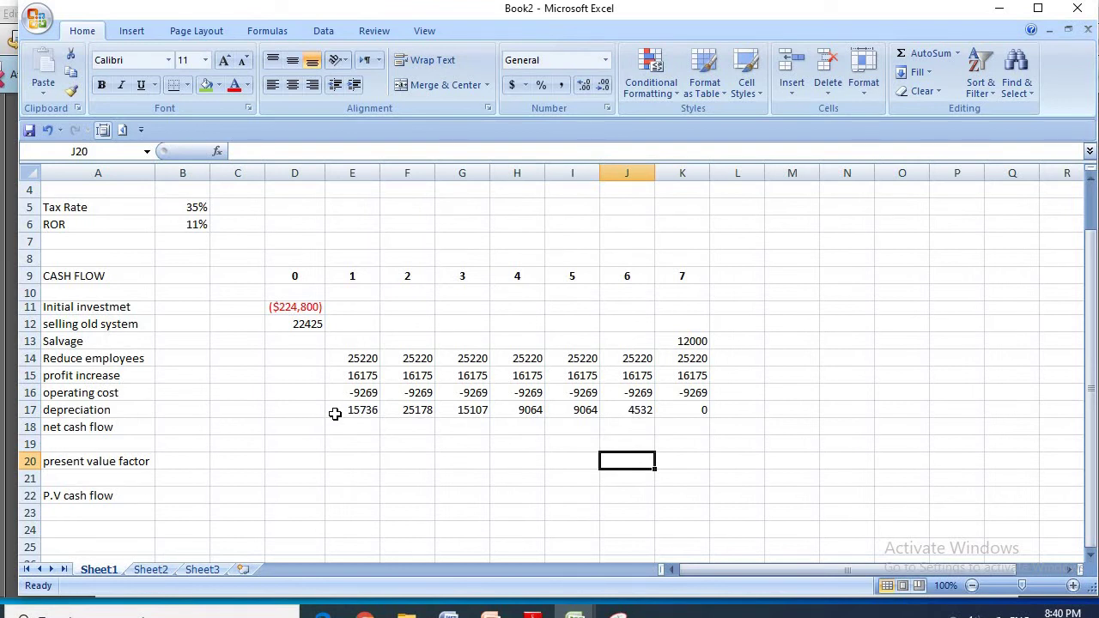
Step: Total the year 0 cash flows from D11 down into the net cash flow cell D18 with AutoSum
{"action": "left_click", "coordinate": [283, 425]}
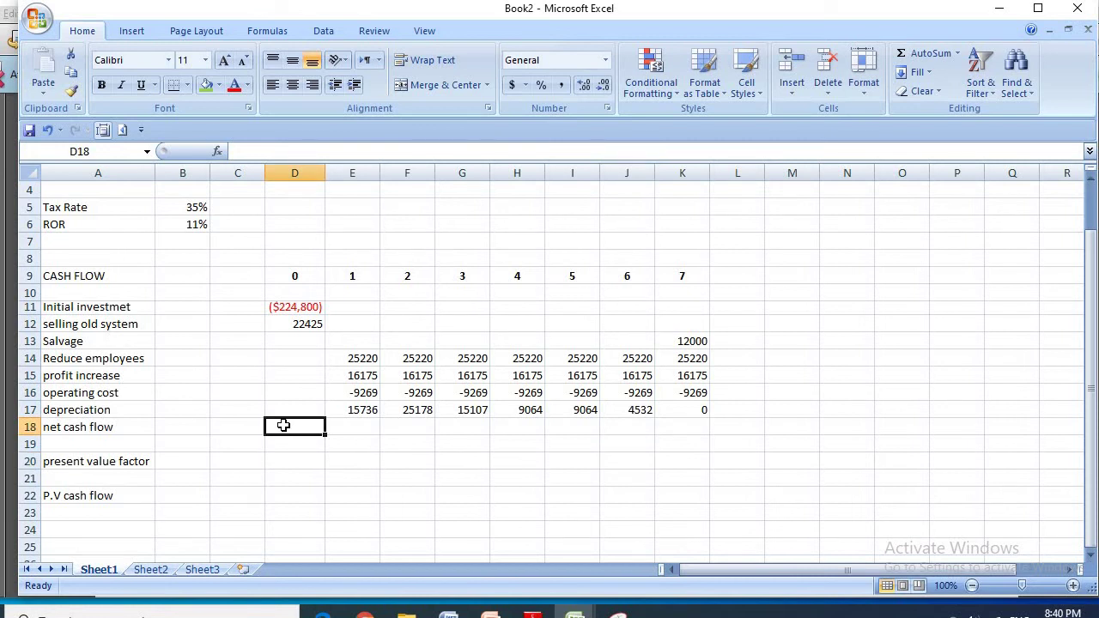
{"action": "type", "text": "="}
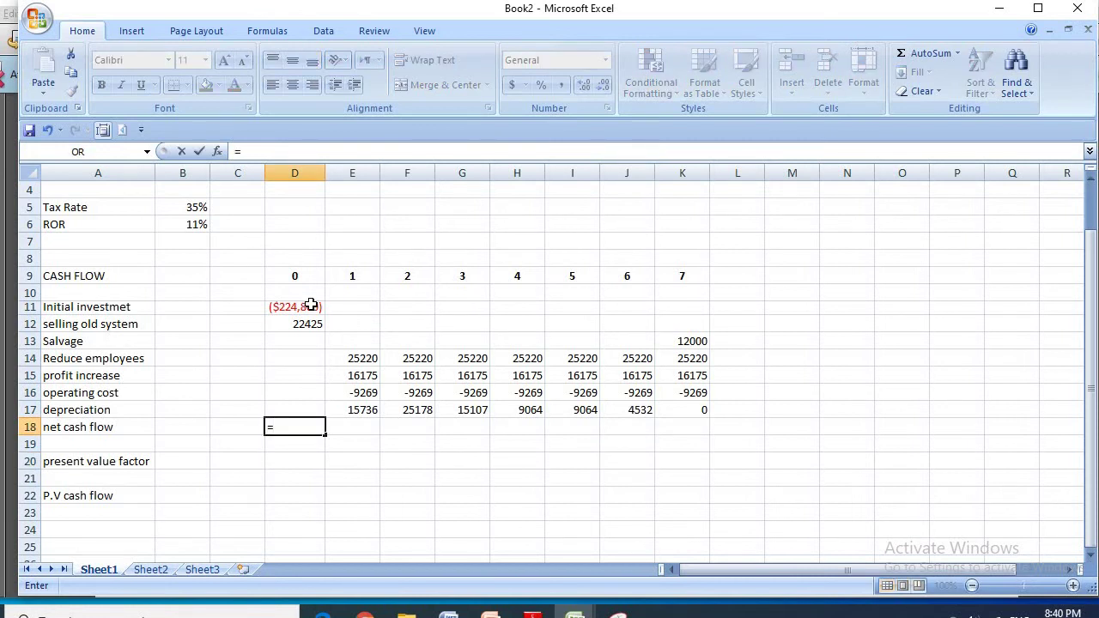
{"action": "key", "text": "Escape"}
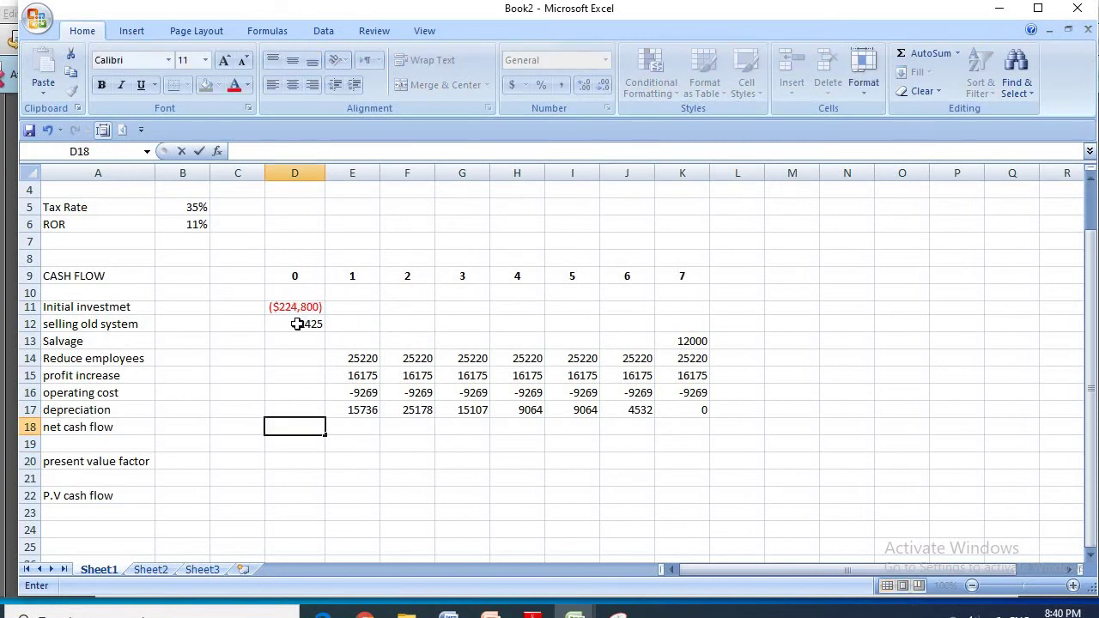
{"action": "left_click_drag", "start_coordinate": [294, 307], "coordinate": [294, 429]}
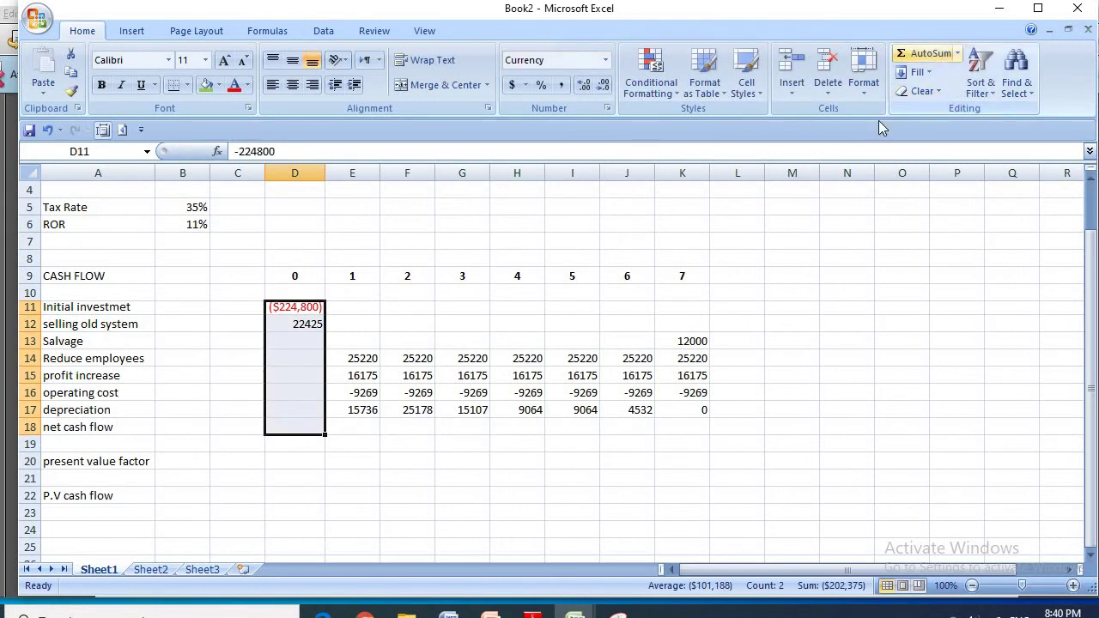
{"action": "key", "text": "alt+equal"}
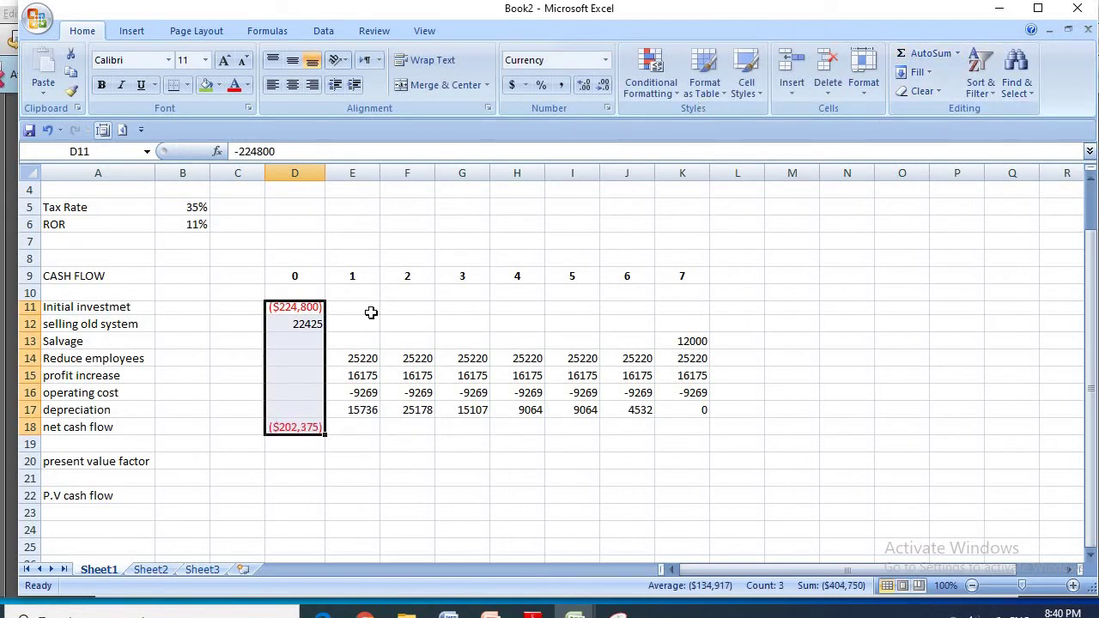
Step: Total the cash flows of years 1, 2 and 3 from row 14 down into the net cash flow row with AutoSum
{"action": "left_click_drag", "start_coordinate": [365, 358], "coordinate": [363, 426]}
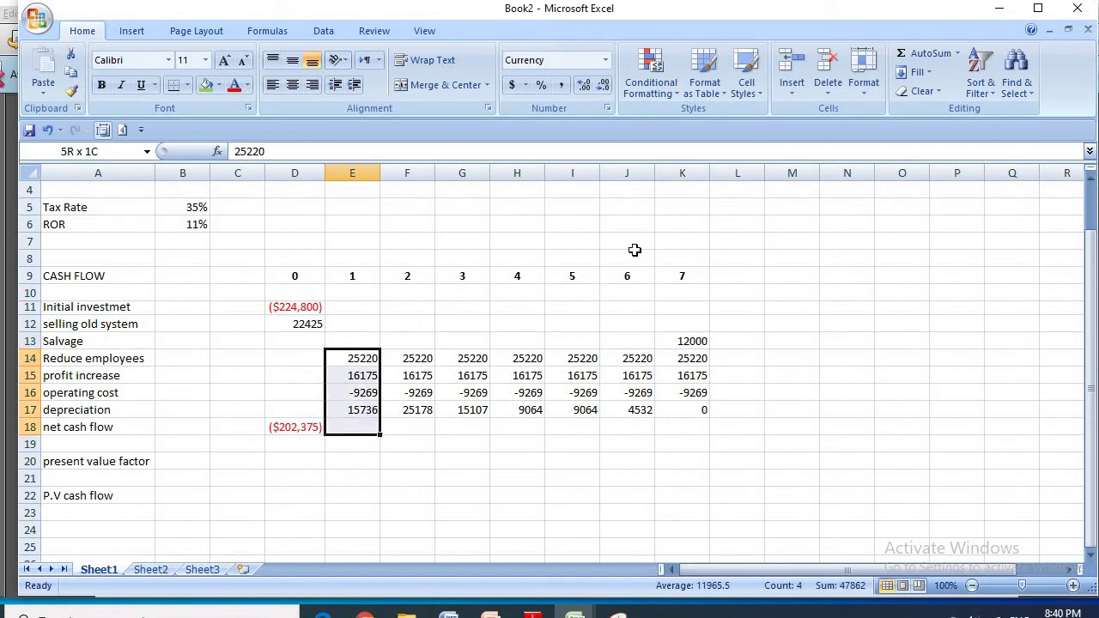
{"action": "key", "text": "alt+equal"}
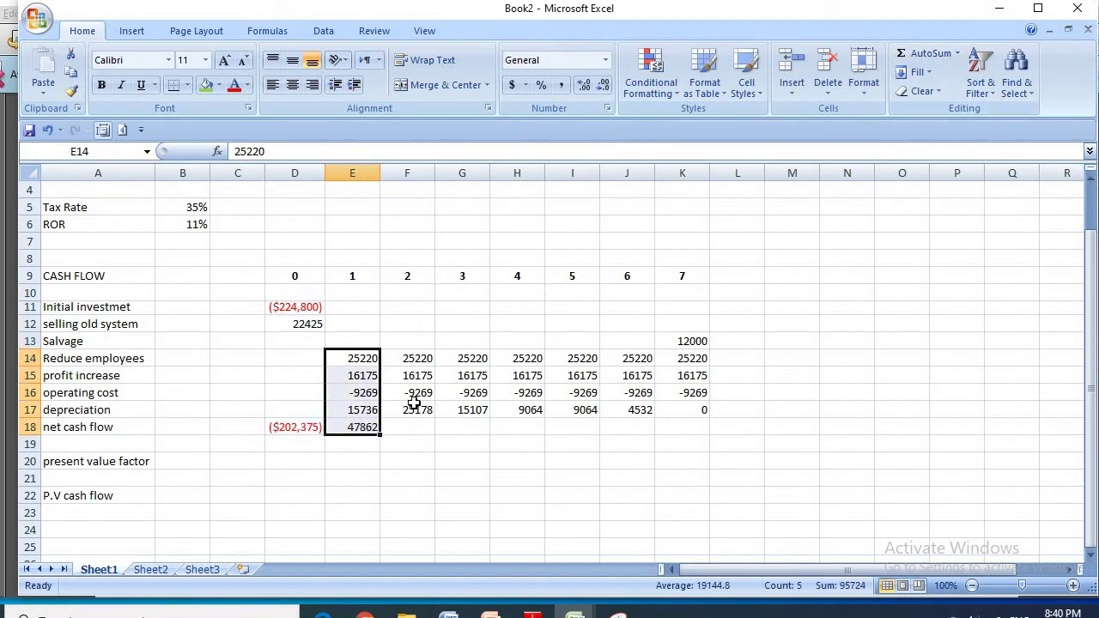
{"action": "left_click_drag", "start_coordinate": [407, 358], "coordinate": [408, 425]}
{"action": "left_click", "coordinate": [910, 53]}
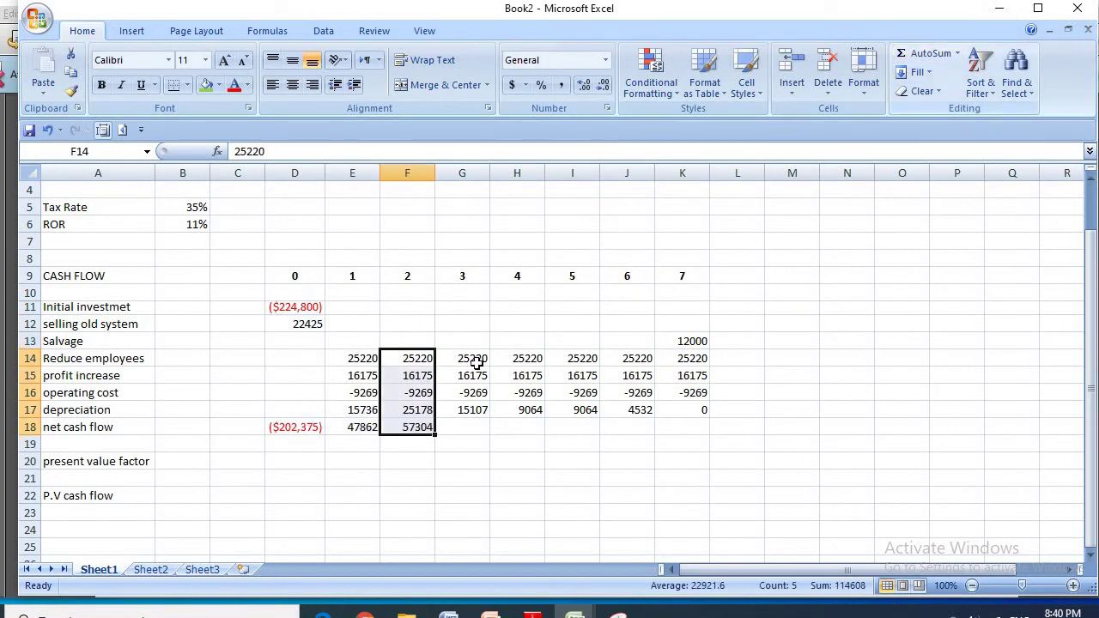
{"action": "left_click_drag", "start_coordinate": [472, 358], "coordinate": [472, 426]}
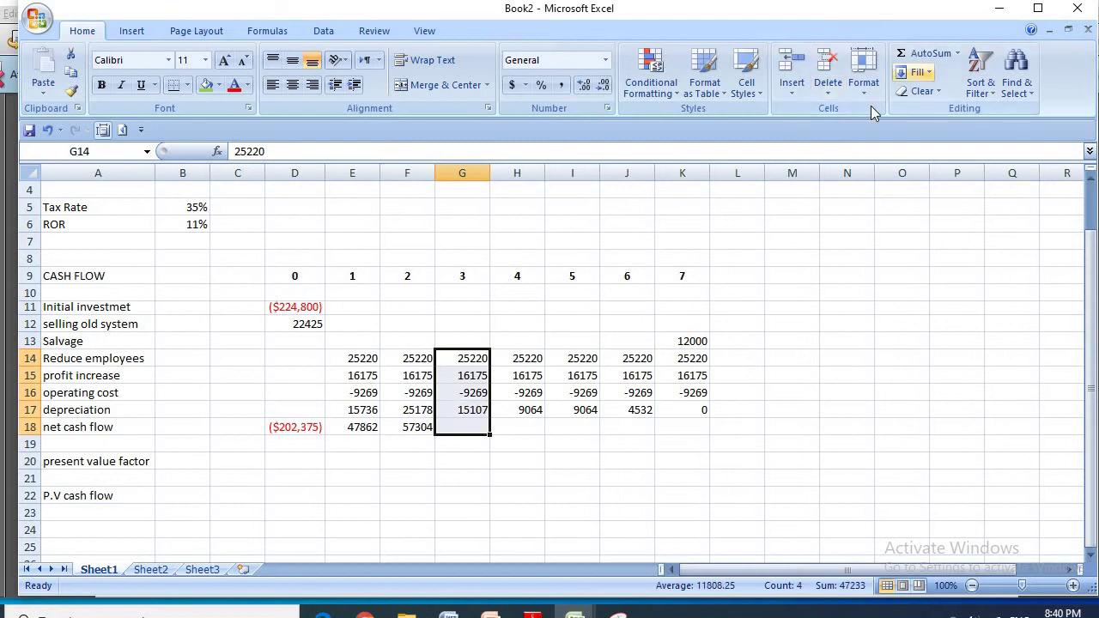
{"action": "left_click", "coordinate": [912, 53]}
Step: Total the cash flows of years 4, 5 and 6 into net cash flow cells H18 to J18 with AutoSum
{"action": "left_click_drag", "start_coordinate": [524, 358], "coordinate": [526, 427]}
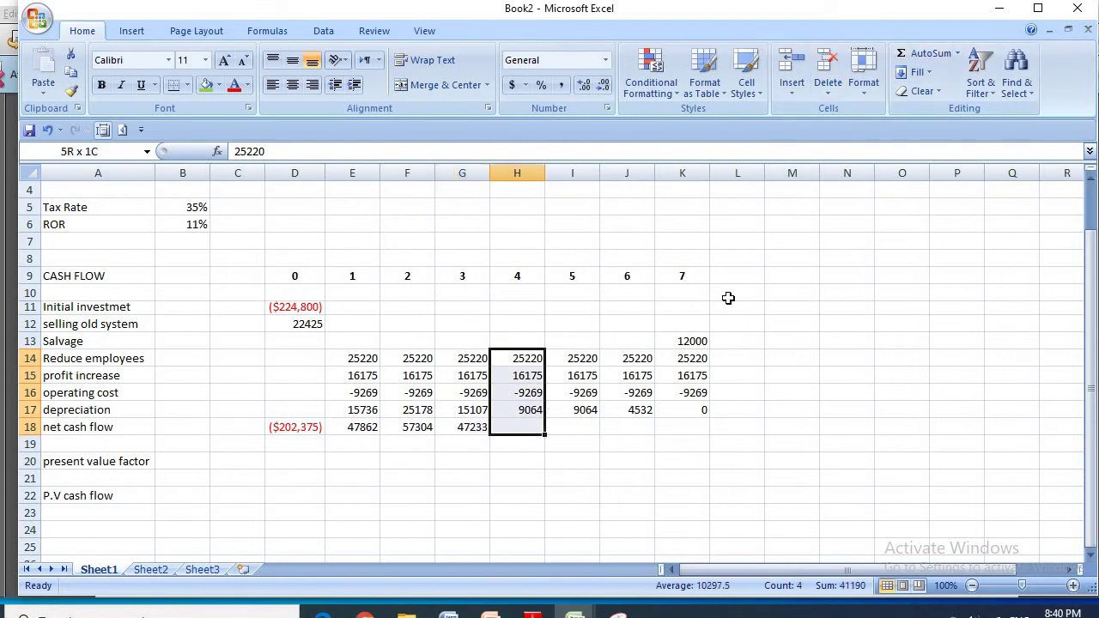
{"action": "left_click", "coordinate": [910, 53]}
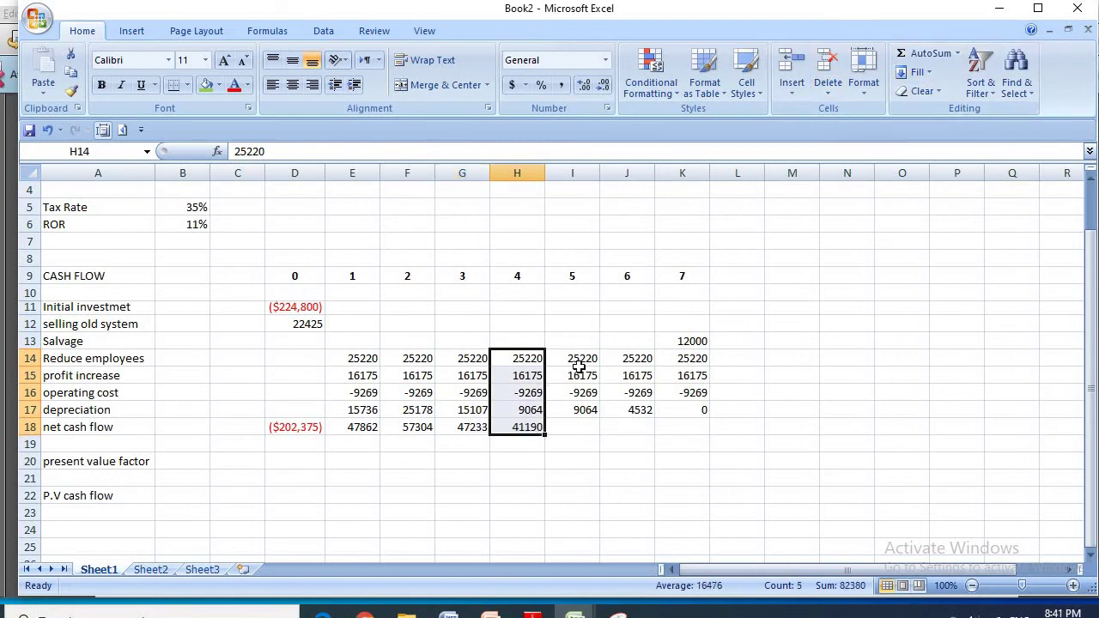
{"action": "left_click_drag", "start_coordinate": [571, 359], "coordinate": [585, 429]}
{"action": "left_click", "coordinate": [911, 53]}
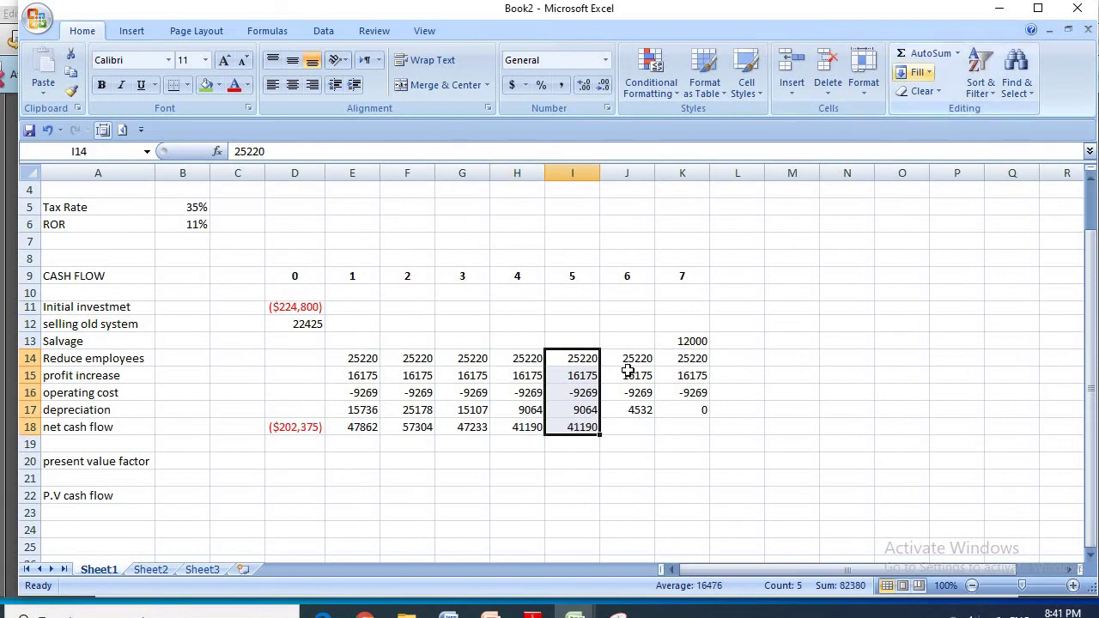
{"action": "left_click_drag", "start_coordinate": [625, 359], "coordinate": [630, 432]}
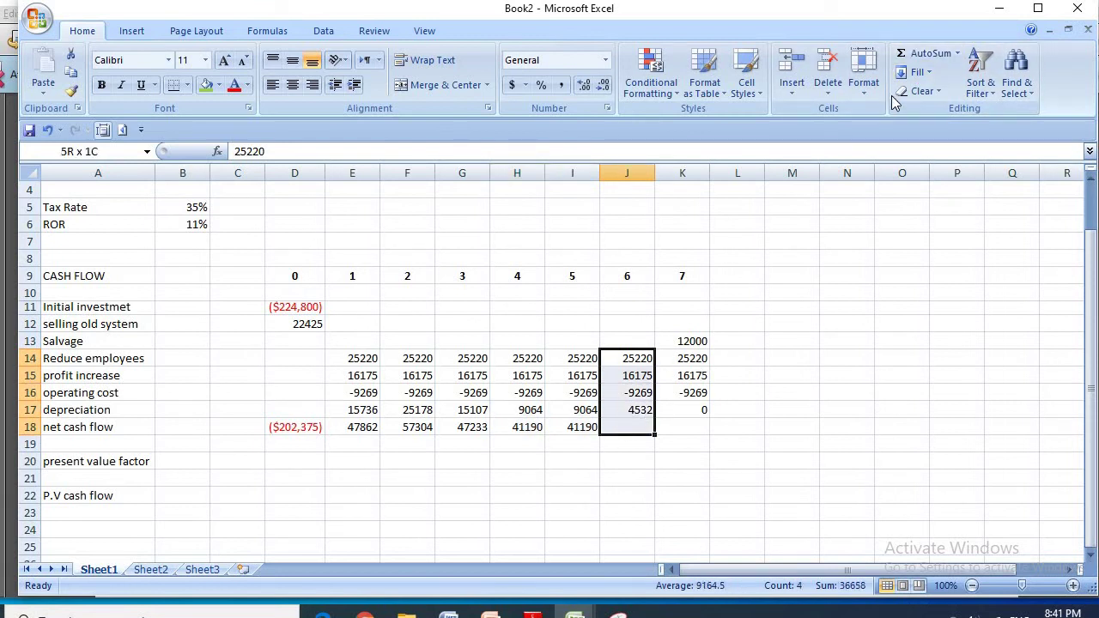
{"action": "left_click", "coordinate": [911, 53]}
Step: Total the year 7 cash flows including salvage into K18 with AutoSum, and select the net cash flow row from D18 to K18
{"action": "left_click_drag", "start_coordinate": [692, 340], "coordinate": [698, 426]}
{"action": "left_click", "coordinate": [915, 57]}
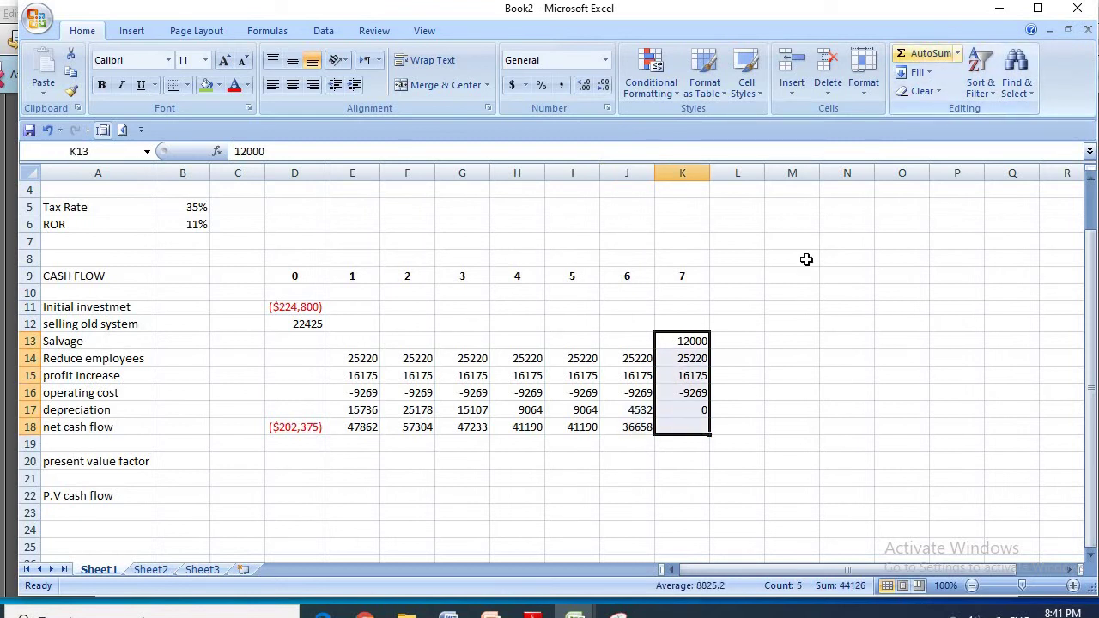
{"action": "left_click", "coordinate": [680, 481]}
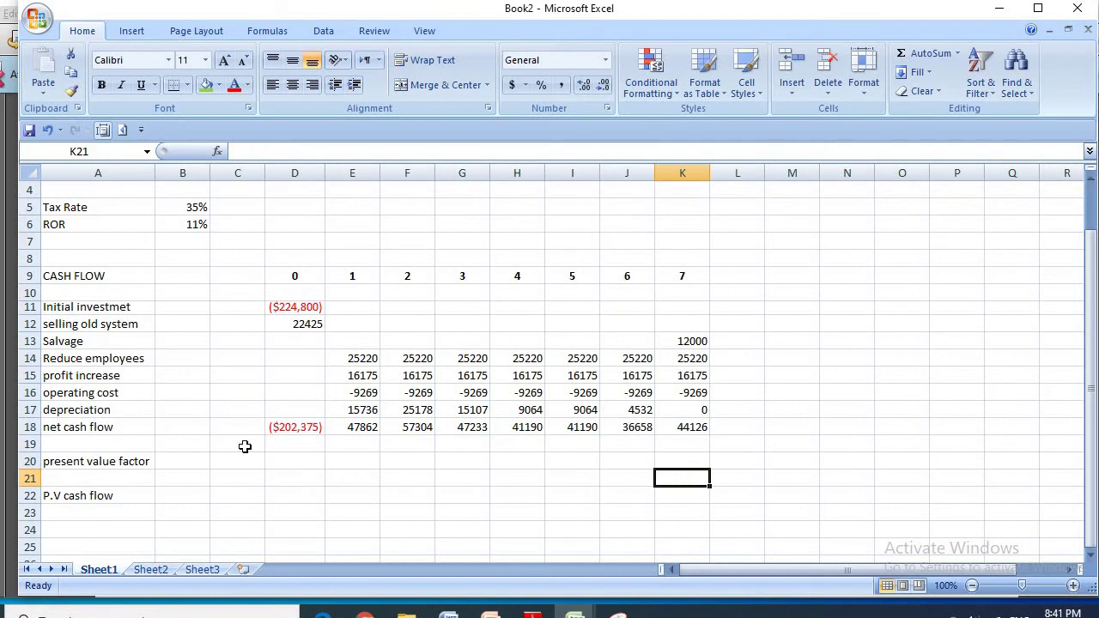
{"action": "left_click_drag", "start_coordinate": [291, 426], "coordinate": [678, 428]}
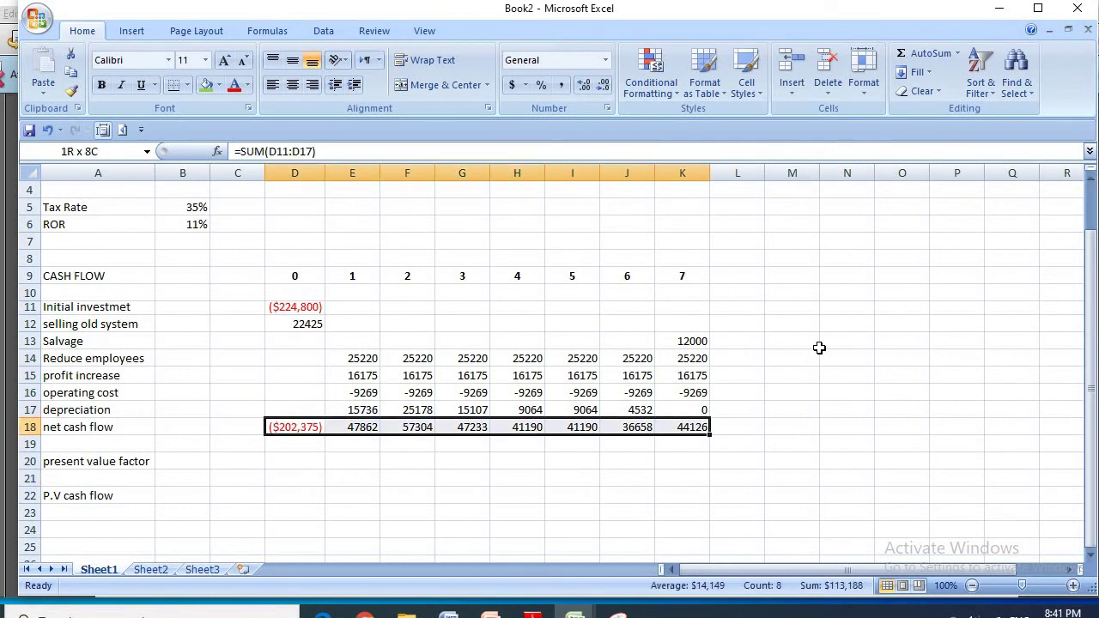
Step: Add the label "payback period" in M13 beside the cash flow table
{"action": "left_click", "coordinate": [819, 348]}
{"action": "type", "text": "paybac"}
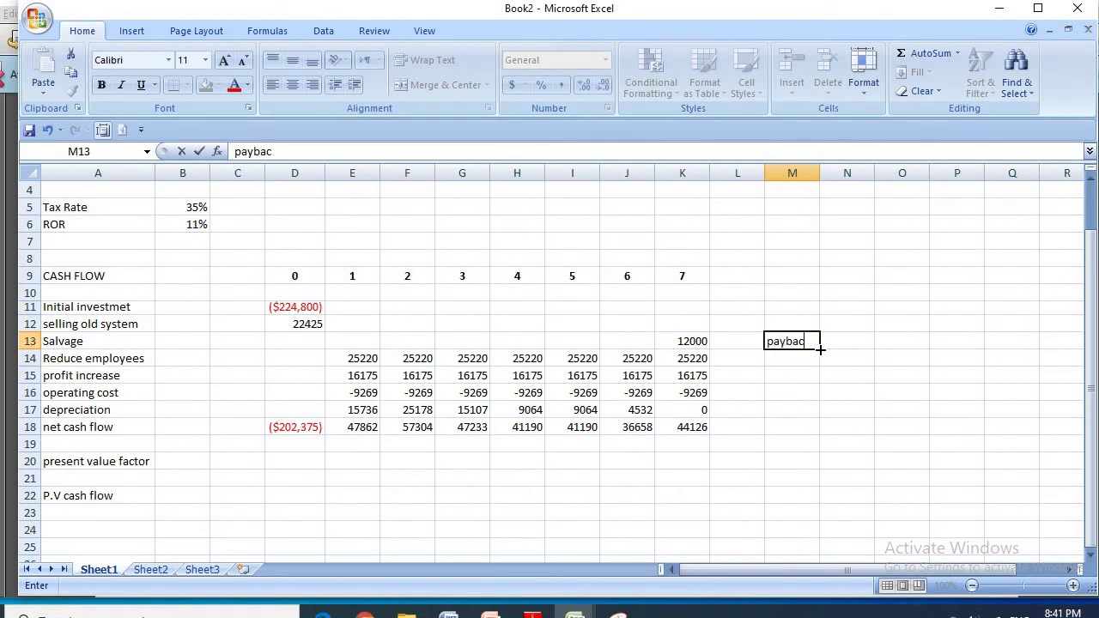
{"action": "type", "text": "k period"}
{"action": "left_click", "coordinate": [846, 388]}
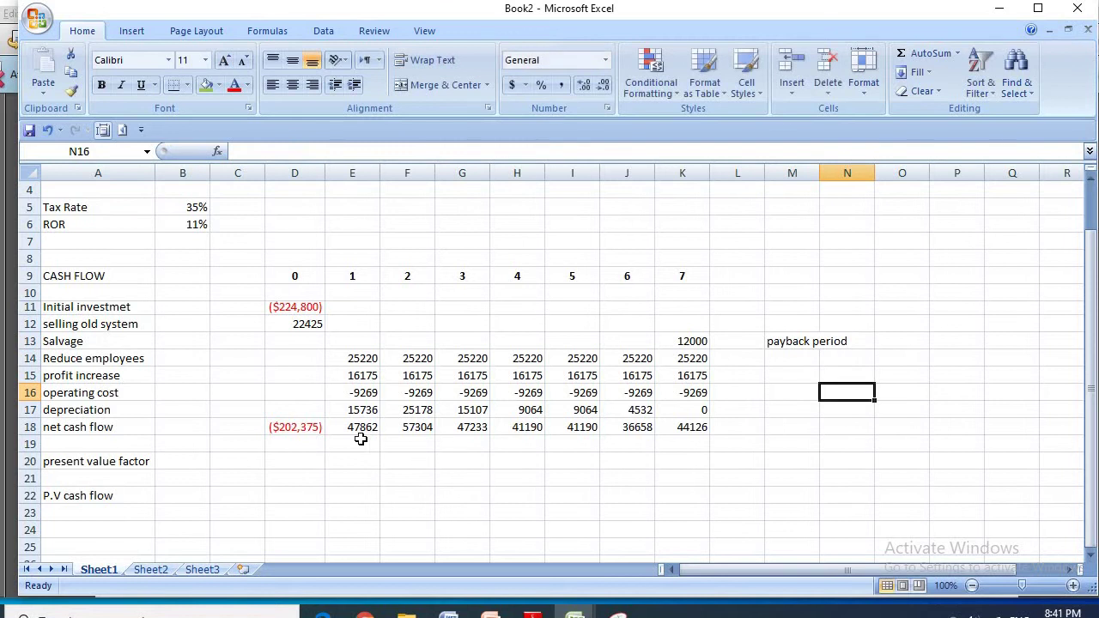
Step: Select the year 0 to 4 net cash flows to check their sum, and calculate =8768/41190 in scratch cell P16
{"action": "left_click", "coordinate": [302, 426]}
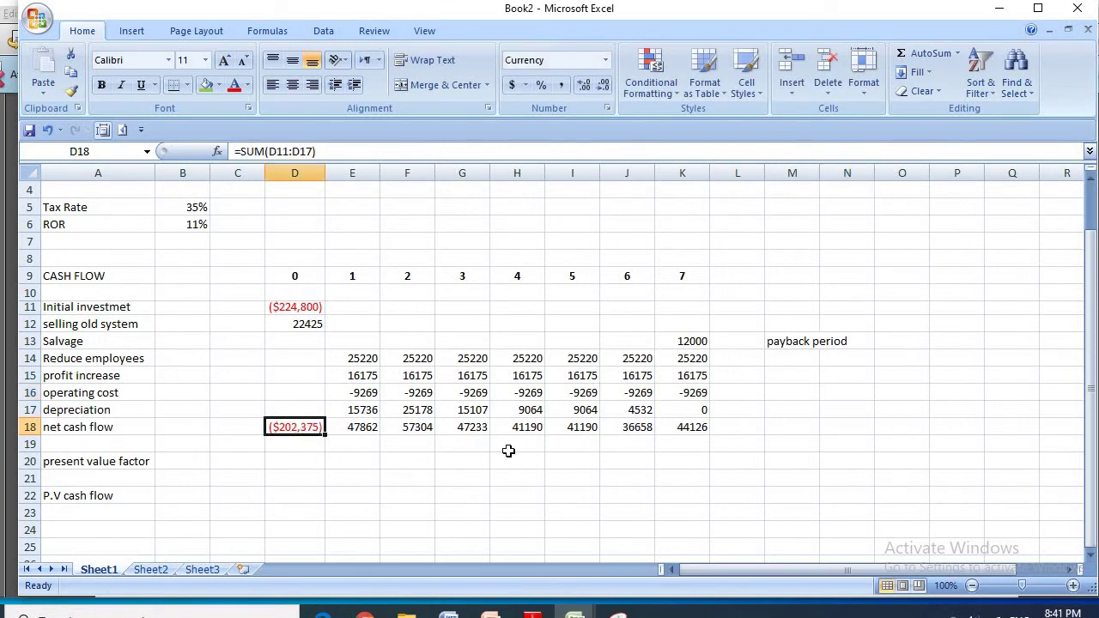
{"action": "left_click", "coordinate": [449, 478]}
{"action": "left_click", "coordinate": [294, 429]}
{"action": "left_click_drag", "start_coordinate": [352, 425], "coordinate": [542, 412]}
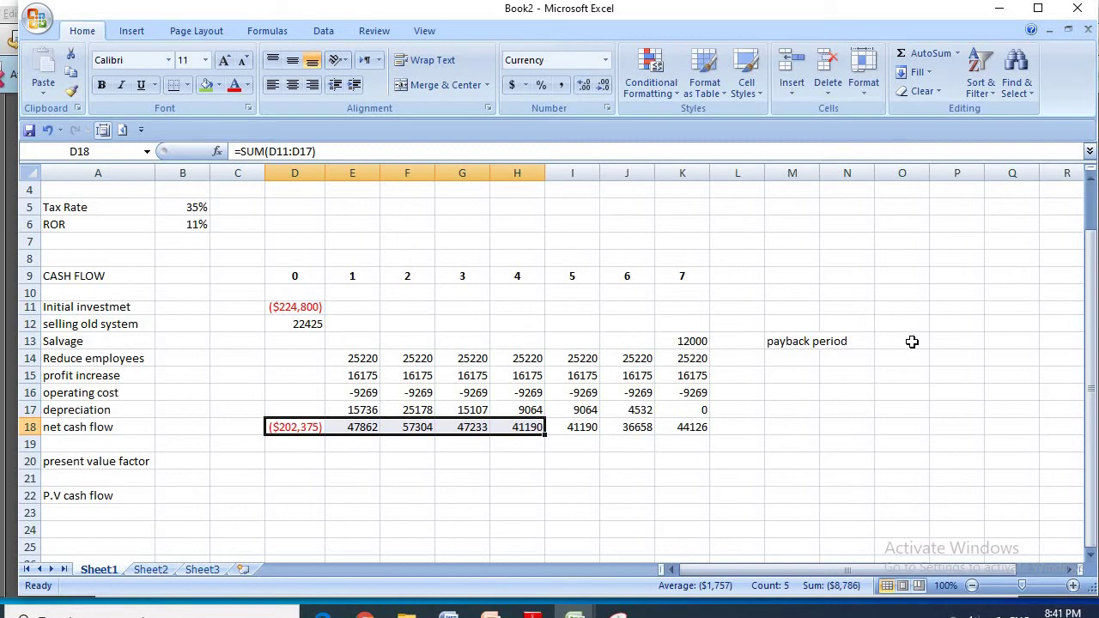
{"action": "left_click", "coordinate": [937, 386]}
{"action": "type", "text": "8768"}
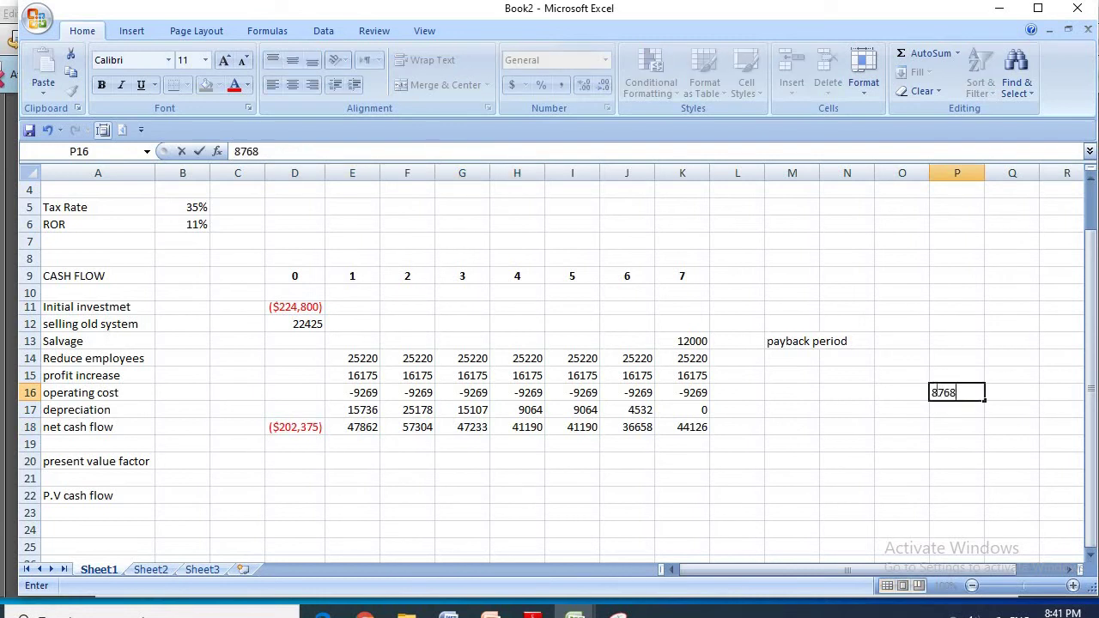
{"action": "left_click", "coordinate": [933, 393]}
{"action": "type", "text": "41190"}
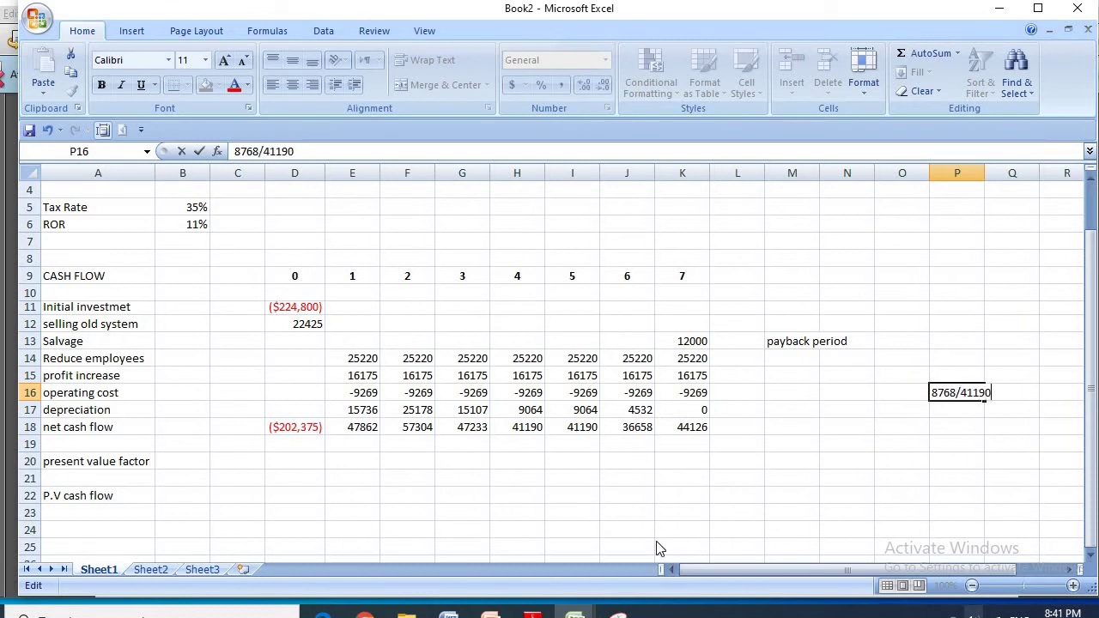
{"action": "left_click", "coordinate": [236, 151]}
{"action": "type", "text": "="}
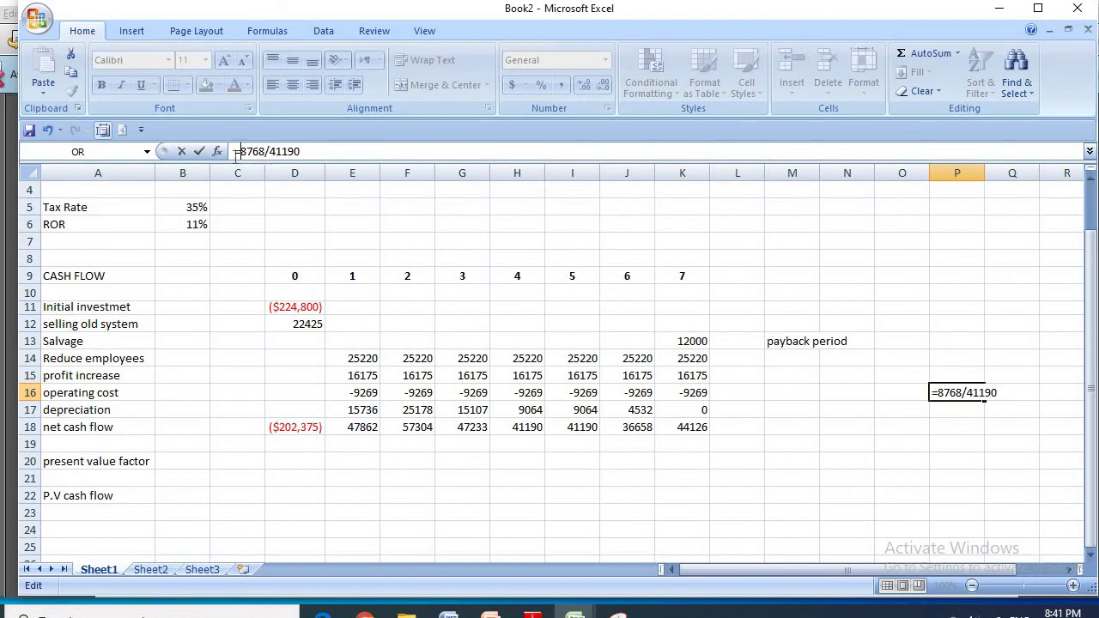
{"action": "key", "text": "Return"}
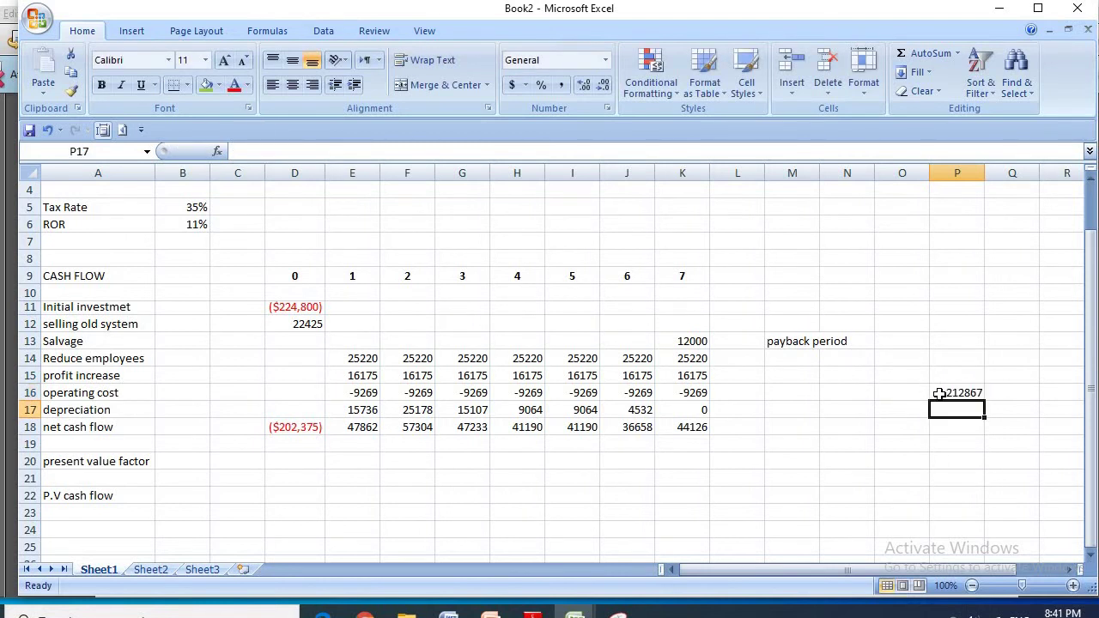
Step: Enter a payback period of 4.21 in O13 and clear the scratch calculation in row 16
{"action": "left_click", "coordinate": [904, 337]}
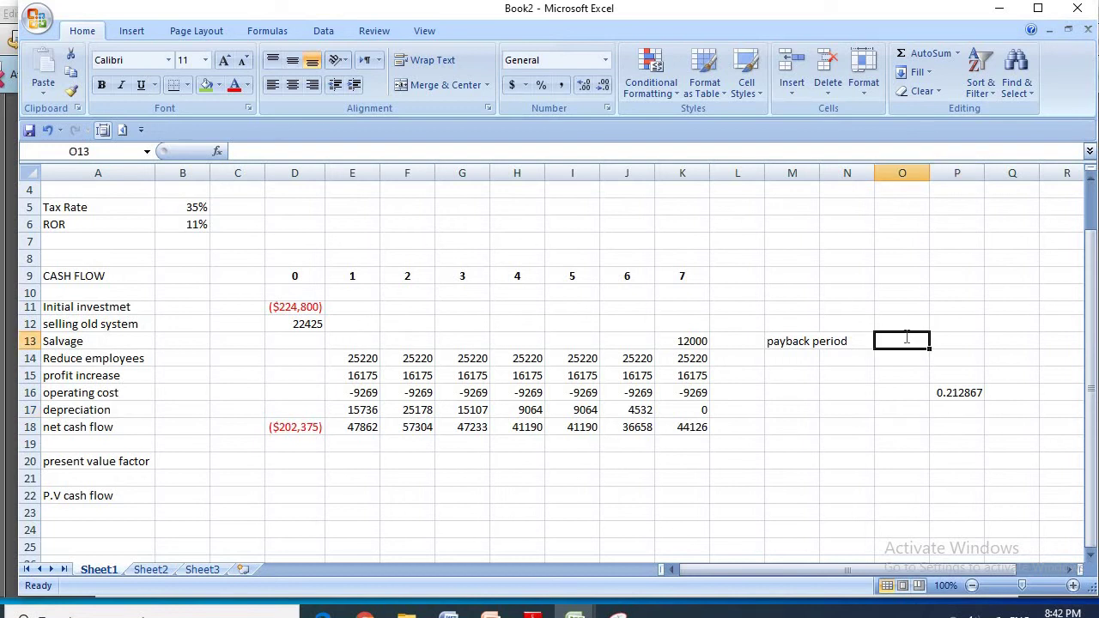
{"action": "type", "text": "4."}
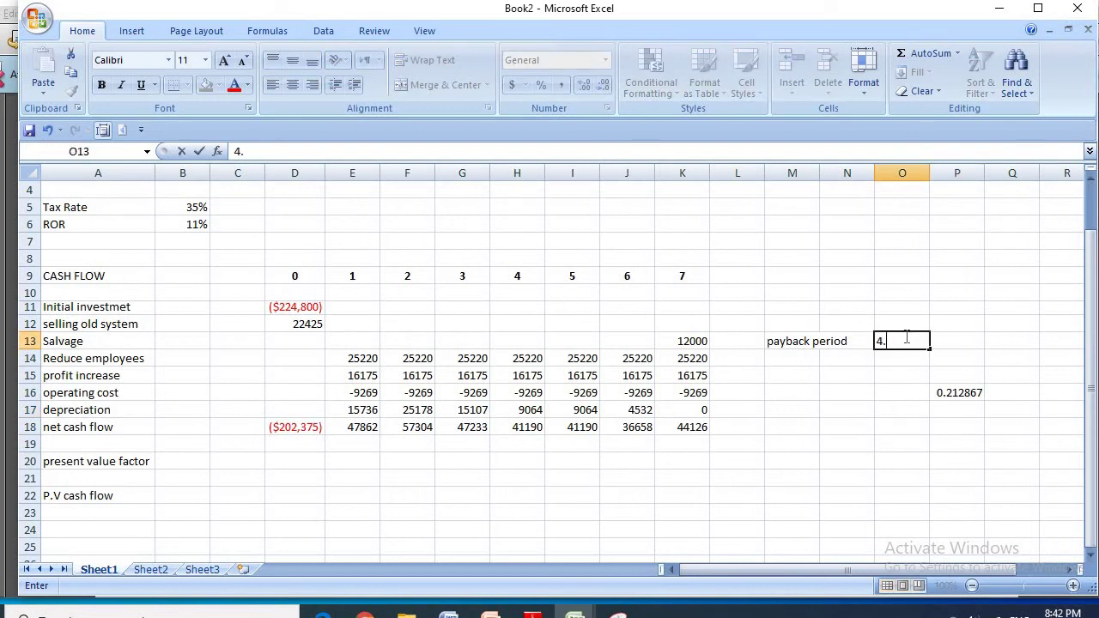
{"action": "type", "text": "21"}
{"action": "left_click", "coordinate": [911, 420]}
{"action": "left_click_drag", "start_coordinate": [922, 397], "coordinate": [991, 392]}
{"action": "key", "text": "Delete"}
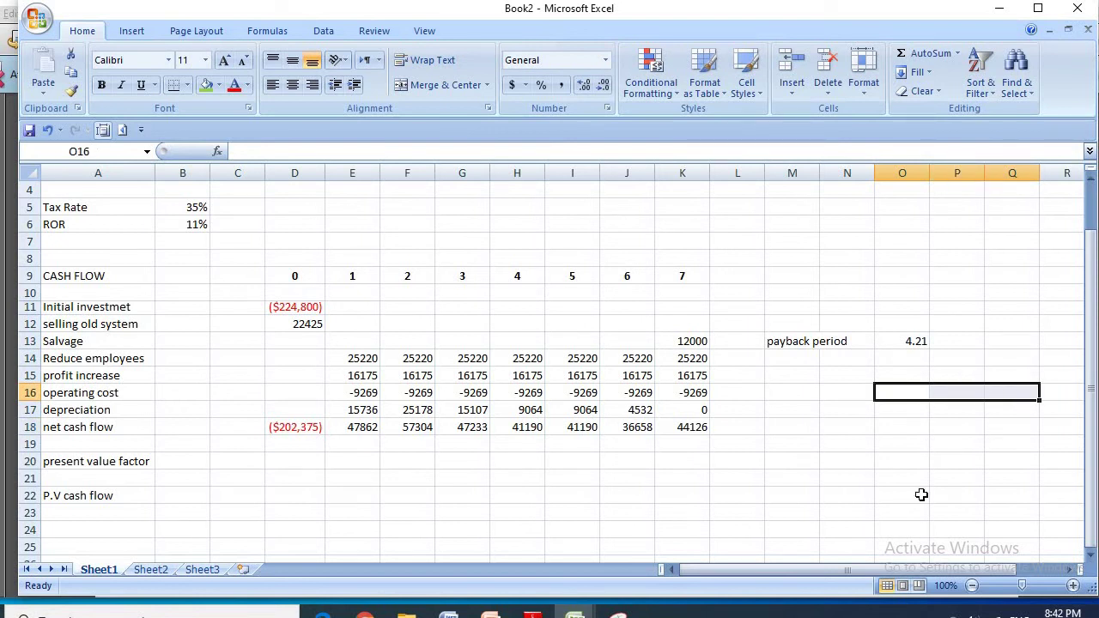
Step: Start a cumulative cash flow check below the payback period, entering -202375 in M24 and the year 1 cash flow 47862 in N24
{"action": "left_click", "coordinate": [918, 495]}
{"action": "scroll", "coordinate": [696, 455], "scroll_direction": "down", "scroll_amount": 2}
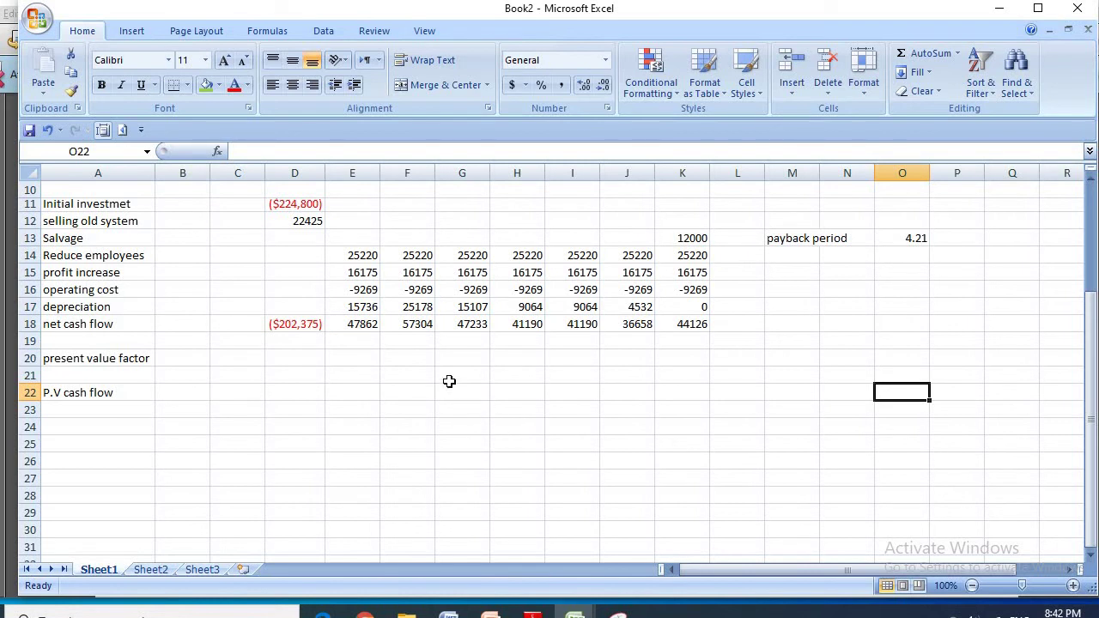
{"action": "scroll", "coordinate": [449, 380], "scroll_direction": "down", "scroll_amount": 1}
{"action": "left_click_drag", "start_coordinate": [449, 380], "coordinate": [797, 385]}
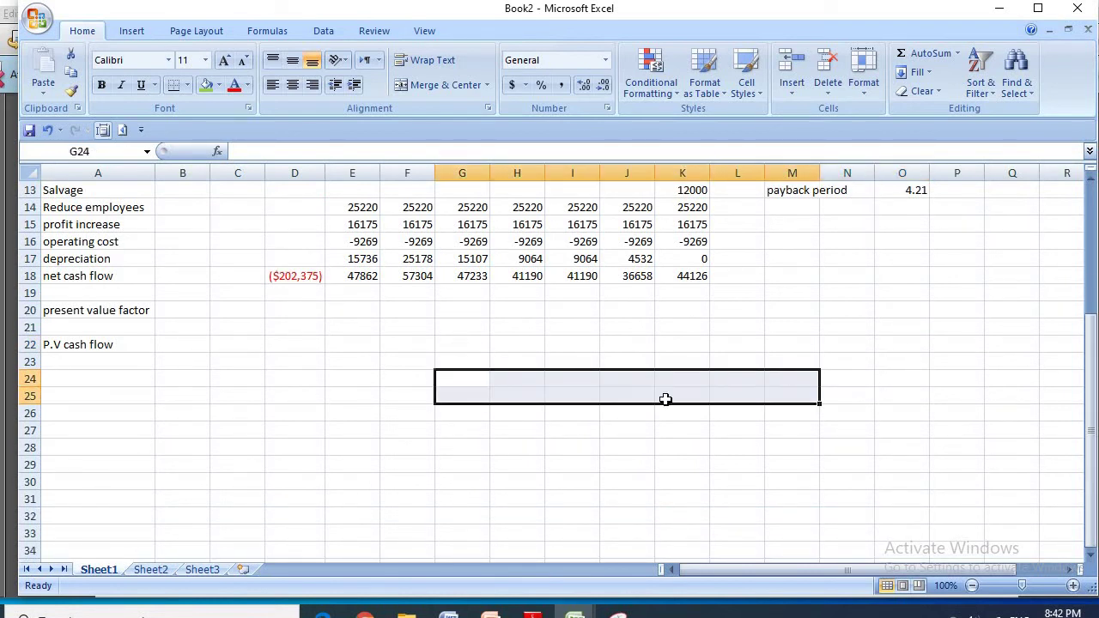
{"action": "key", "text": "shift+BackSpace"}
{"action": "scroll", "coordinate": [822, 432], "scroll_direction": "up", "scroll_amount": 3}
{"action": "scroll", "coordinate": [824, 427], "scroll_direction": "down", "scroll_amount": 2}
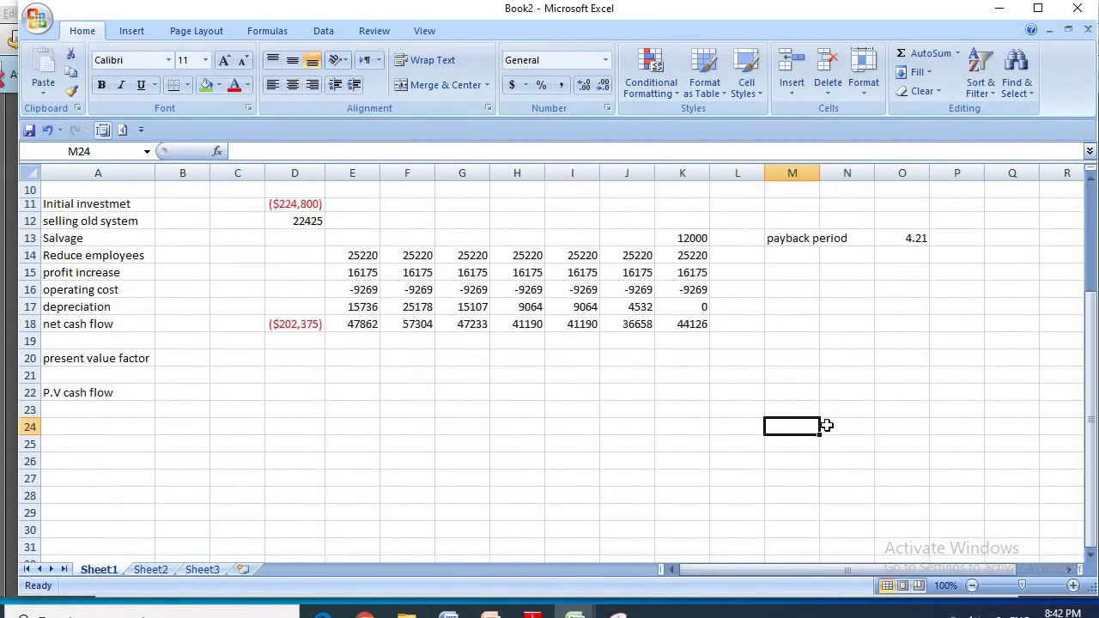
{"action": "type", "text": "-"}
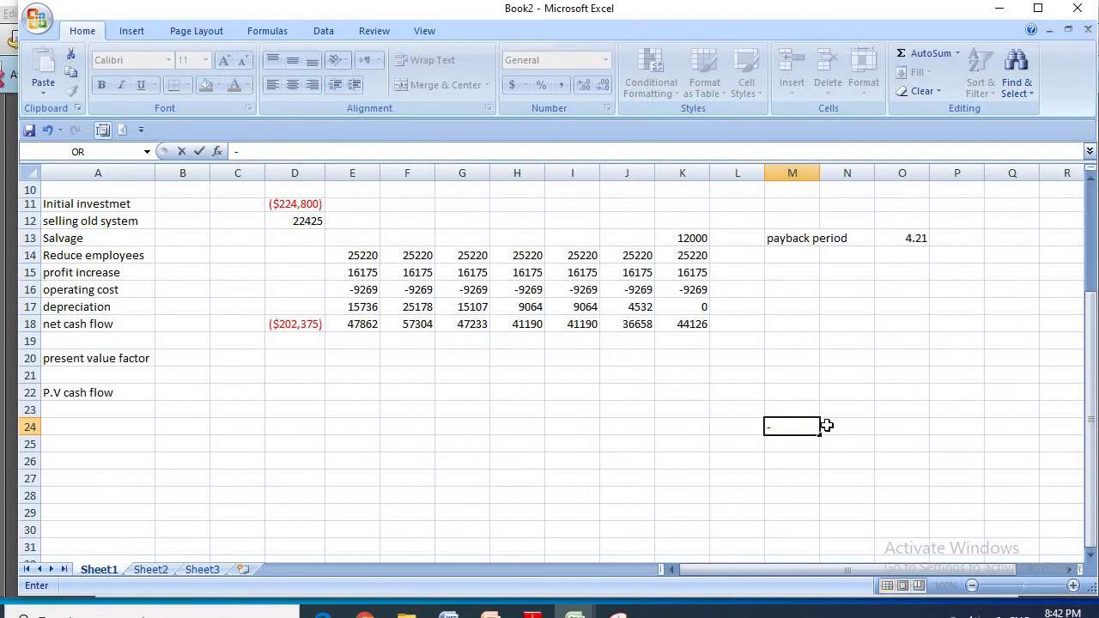
{"action": "type", "text": "202375"}
{"action": "key", "text": "Tab"}
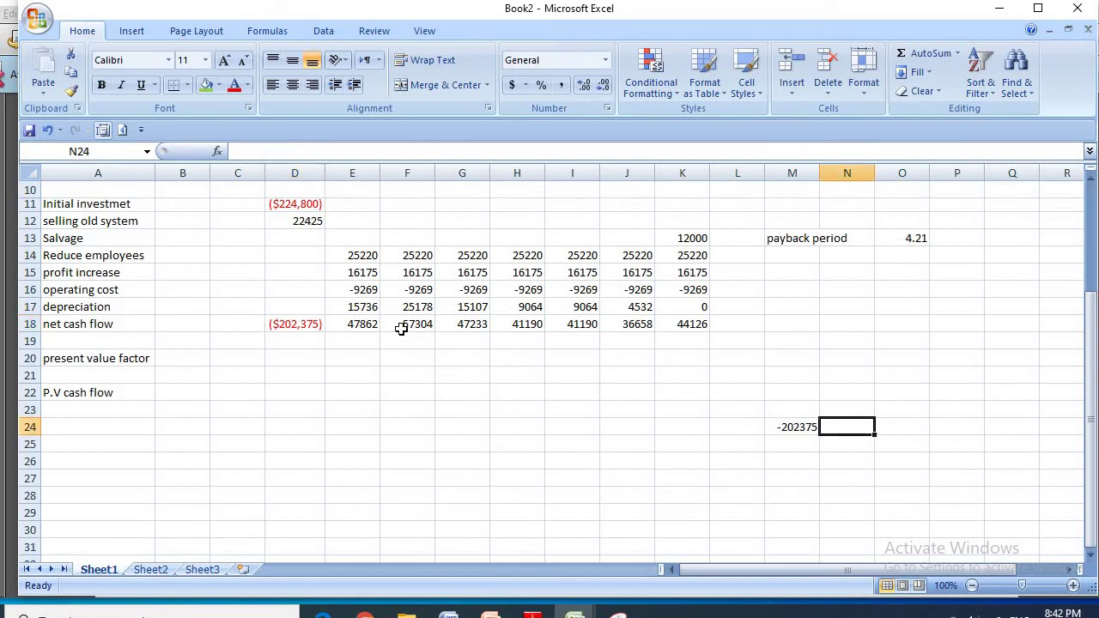
{"action": "type", "text": "47"}
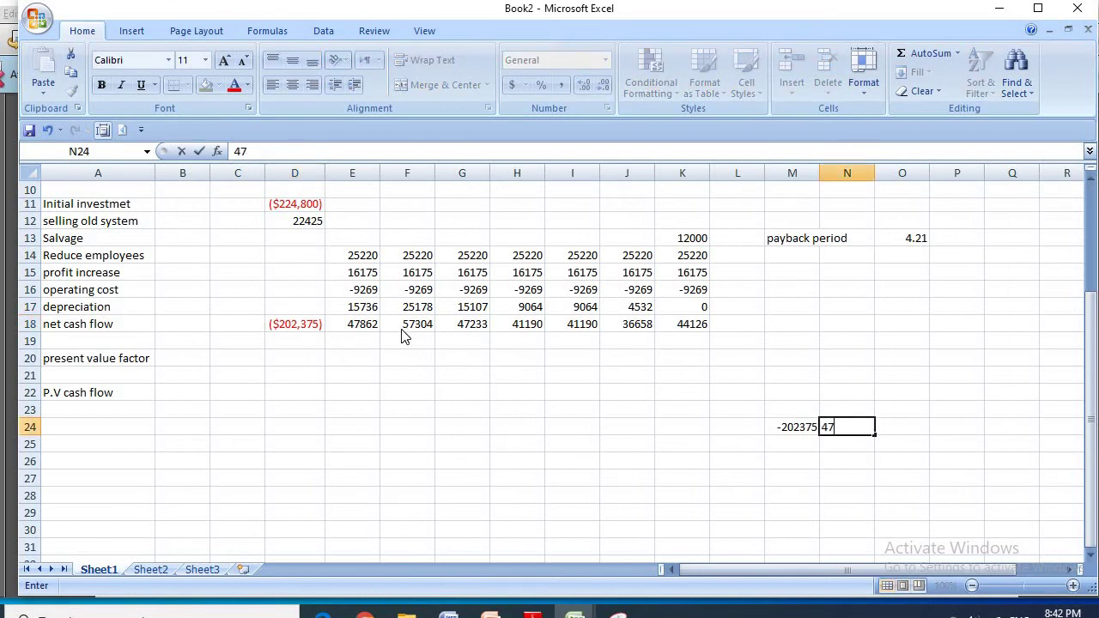
{"action": "type", "text": "862"}
{"action": "key", "text": "Return"}
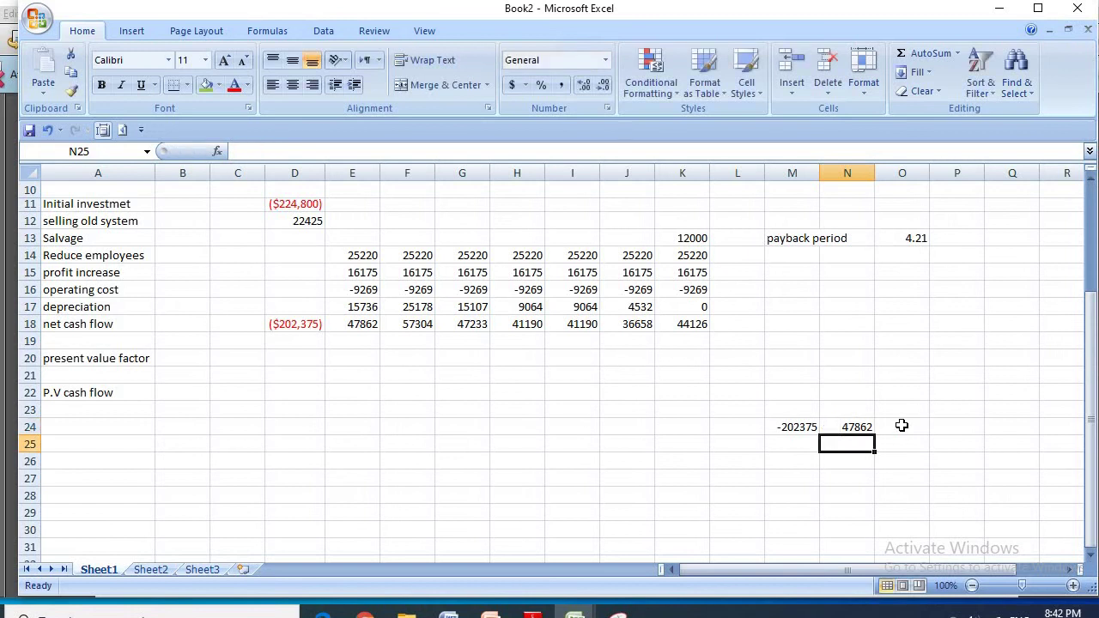
Step: Calculate the balance after year 1 in O24 with the formula =M24+N24
{"action": "left_click", "coordinate": [901, 426]}
{"action": "type", "text": "="}
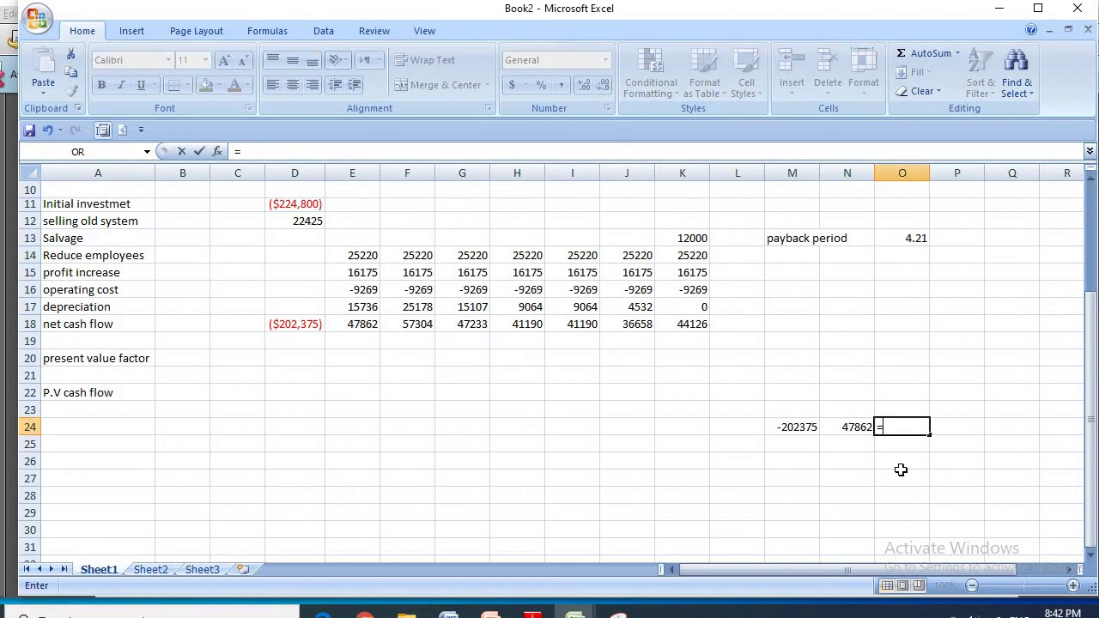
{"action": "left_click", "coordinate": [790, 425]}
{"action": "type", "text": "+"}
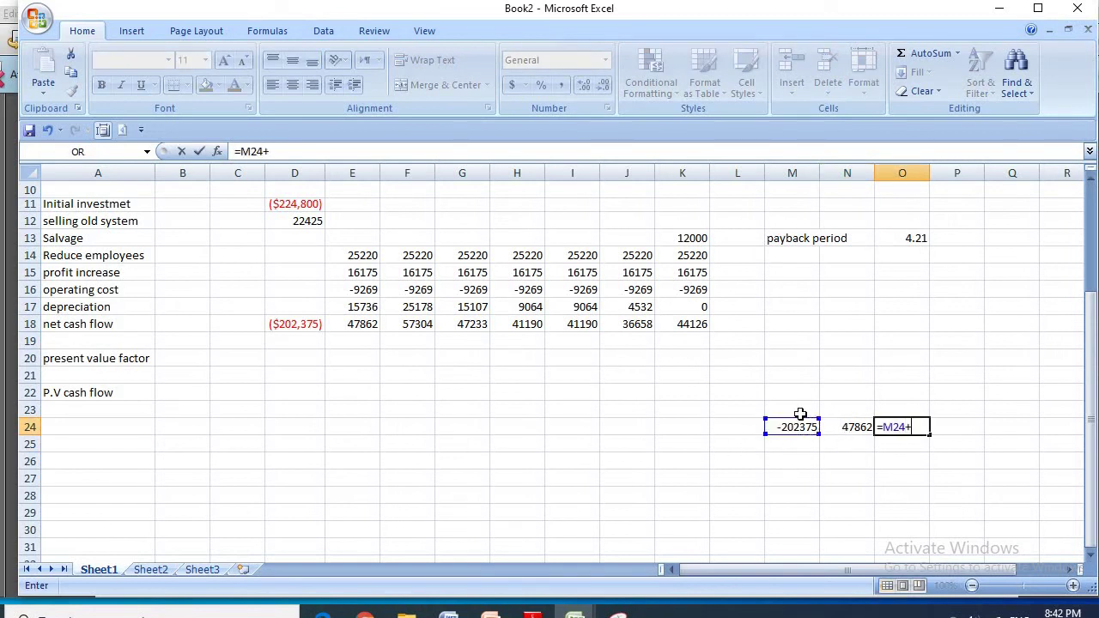
{"action": "left_click", "coordinate": [852, 427]}
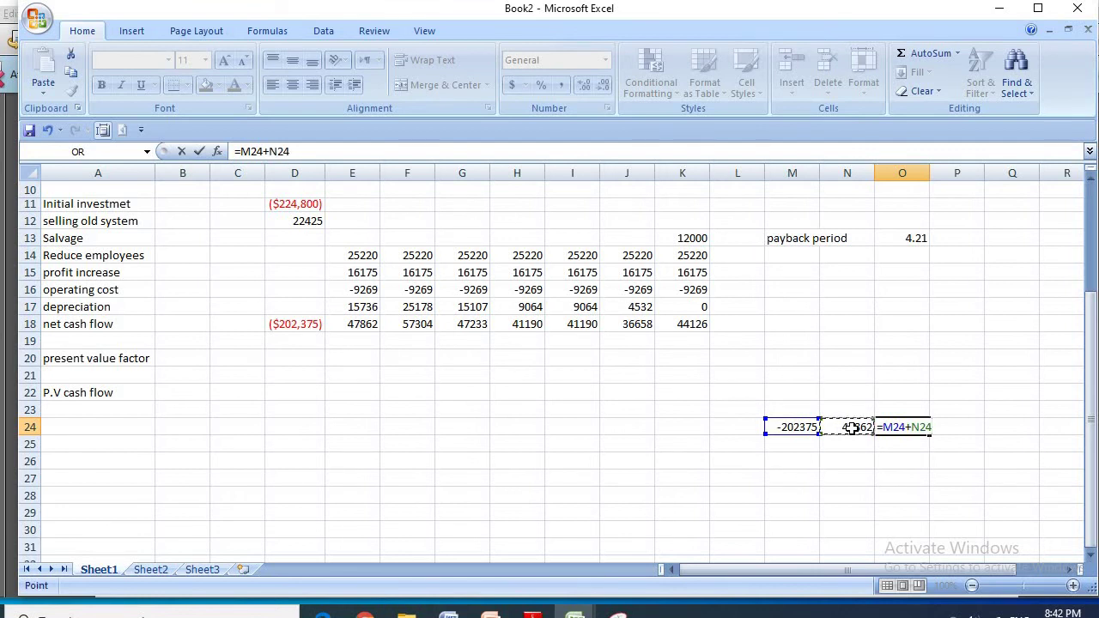
{"action": "key", "text": "Return"}
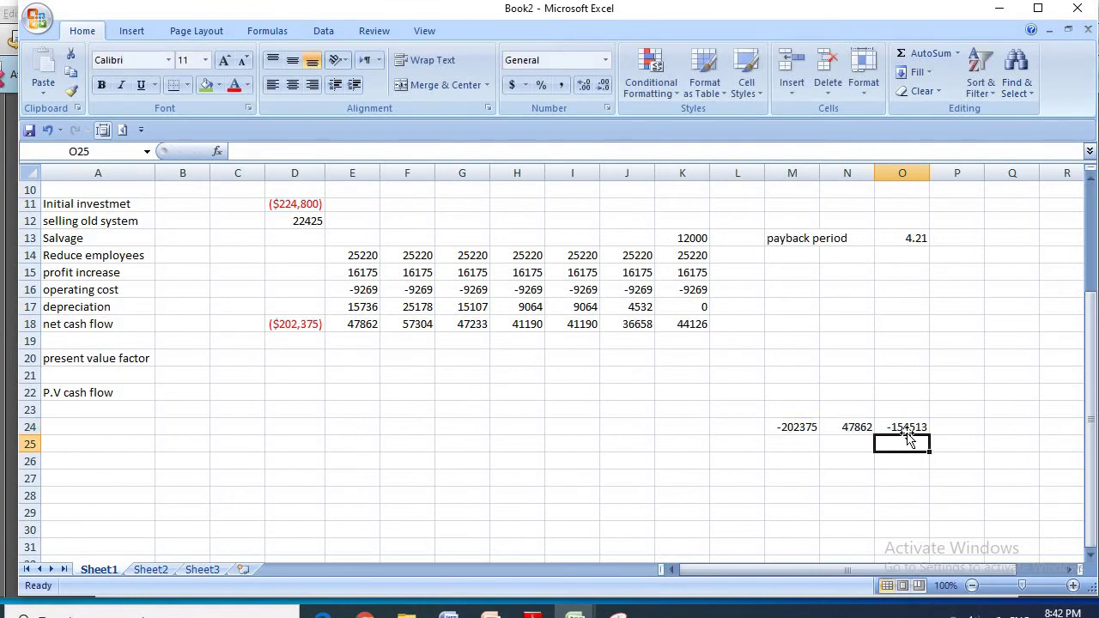
{"action": "key", "text": "Up"}
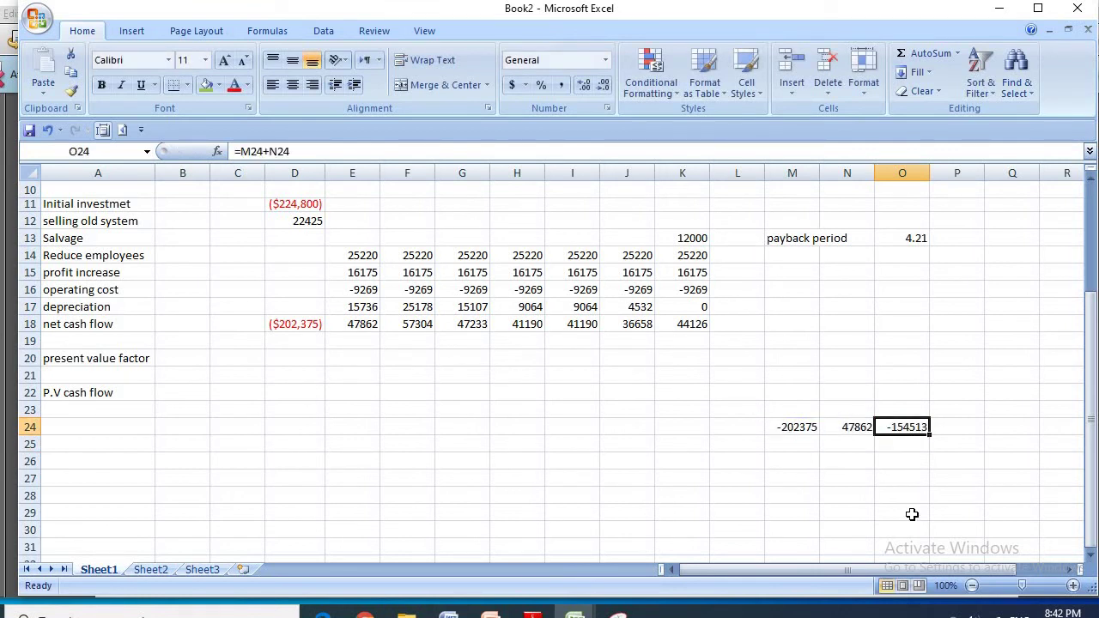
Step: Enter -154513 in M25 and the year 2 cash flow 57304 in N25, and total them in O25 with AutoSum
{"action": "left_click", "coordinate": [782, 445]}
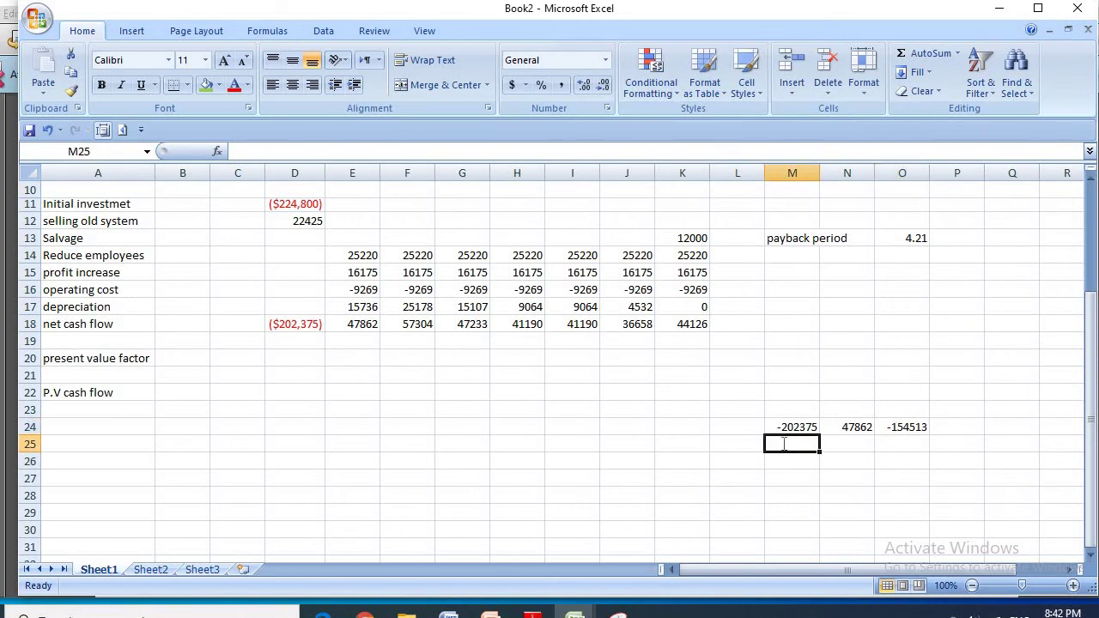
{"action": "type", "text": "-154"}
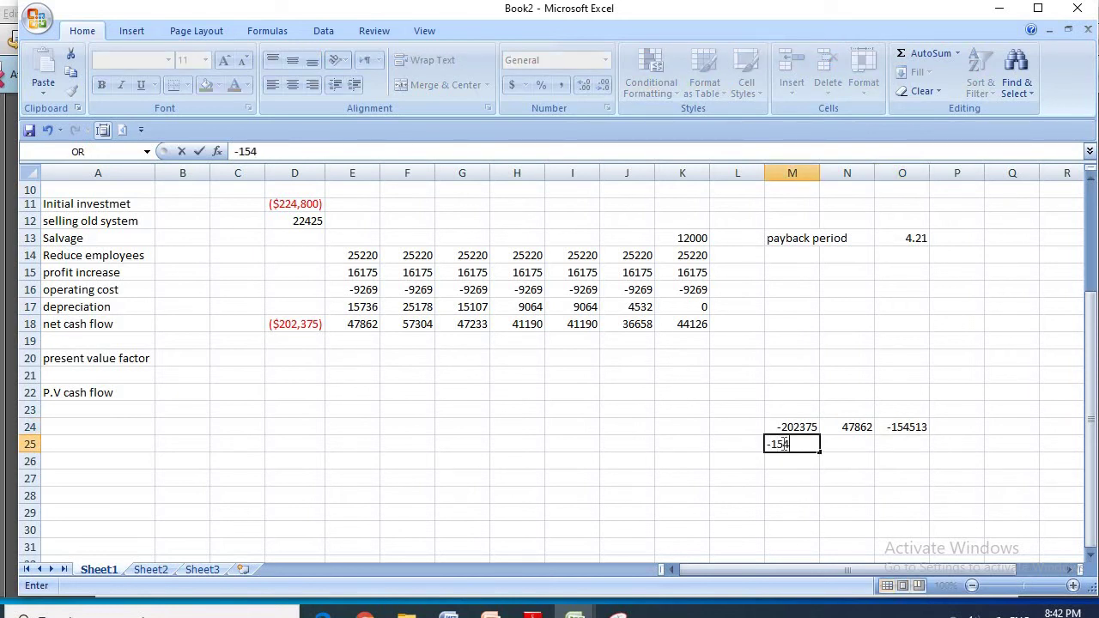
{"action": "type", "text": "513"}
{"action": "key", "text": "Return"}
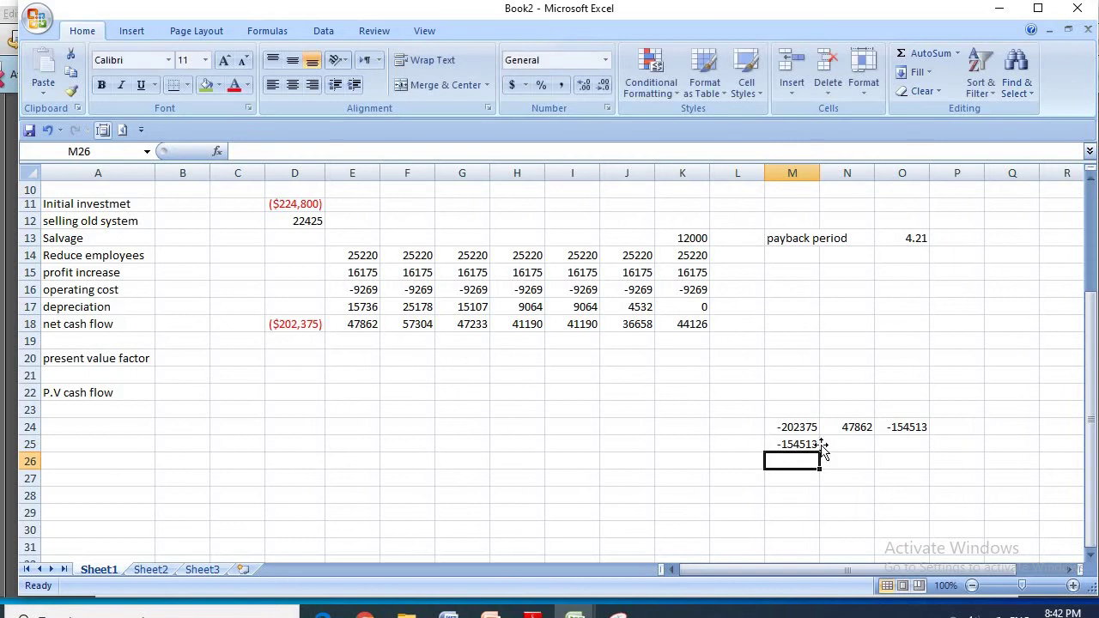
{"action": "left_click", "coordinate": [829, 447]}
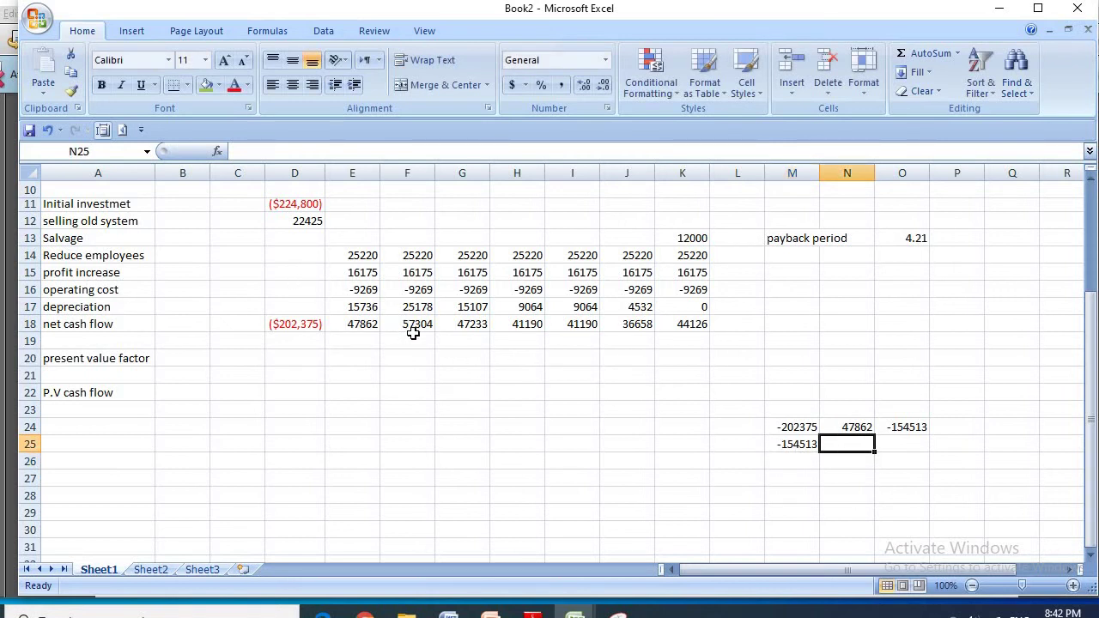
{"action": "type", "text": "57"}
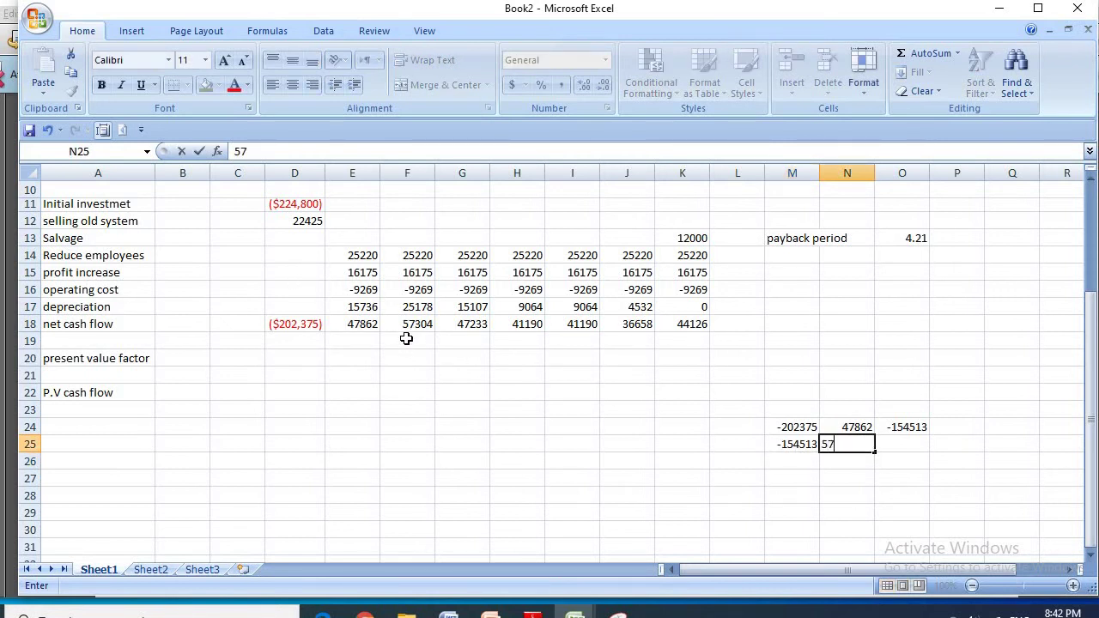
{"action": "type", "text": "304"}
{"action": "key", "text": "Return"}
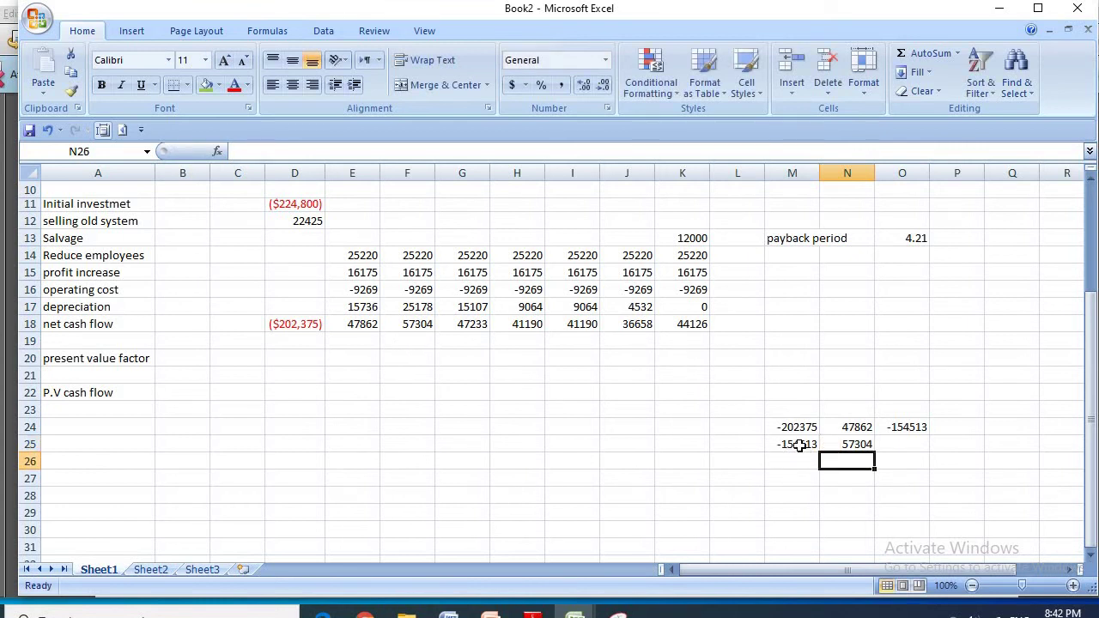
{"action": "left_click_drag", "start_coordinate": [797, 444], "coordinate": [911, 445]}
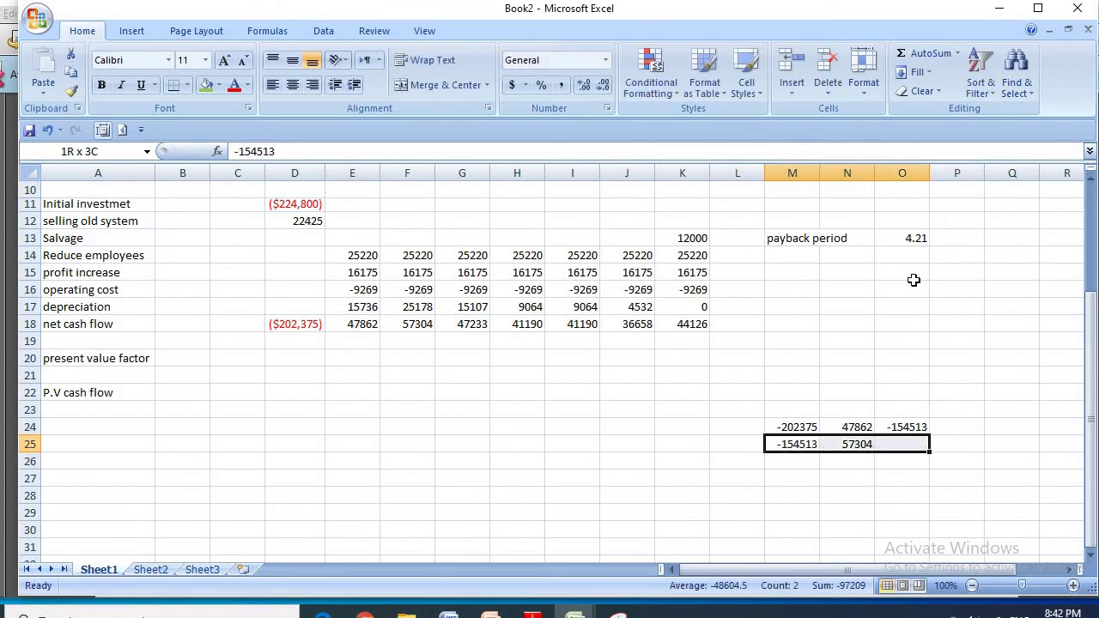
{"action": "left_click", "coordinate": [930, 53]}
{"action": "left_click", "coordinate": [891, 478]}
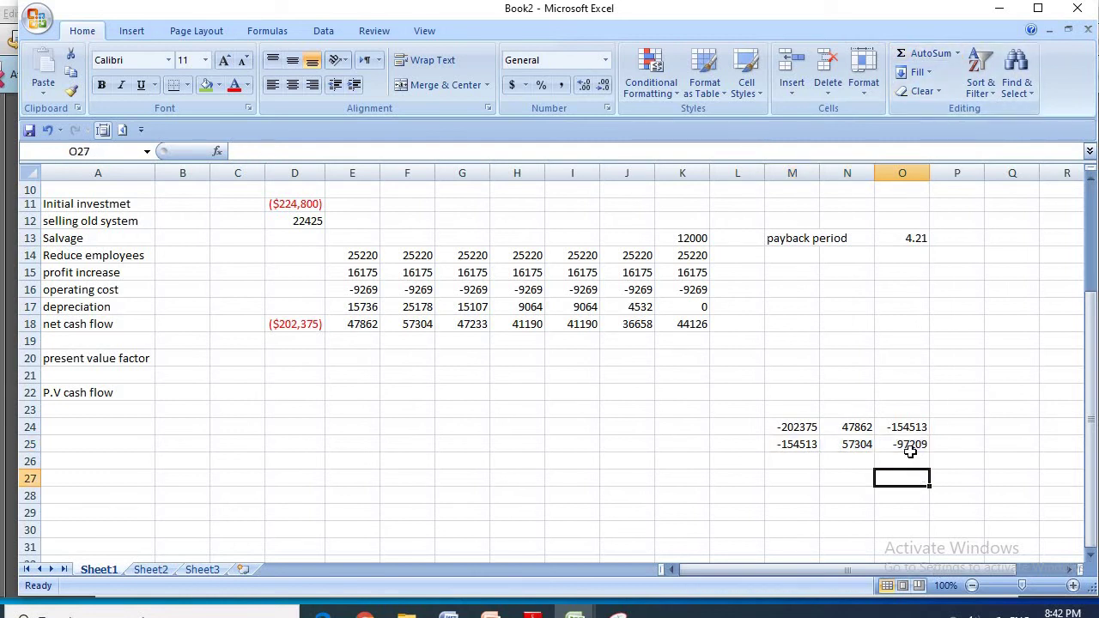
Step: Enter -97209 in M26 and the year 3 cash flow 47233 in N26, and total them in O26 with AutoSum
{"action": "left_click", "coordinate": [809, 465]}
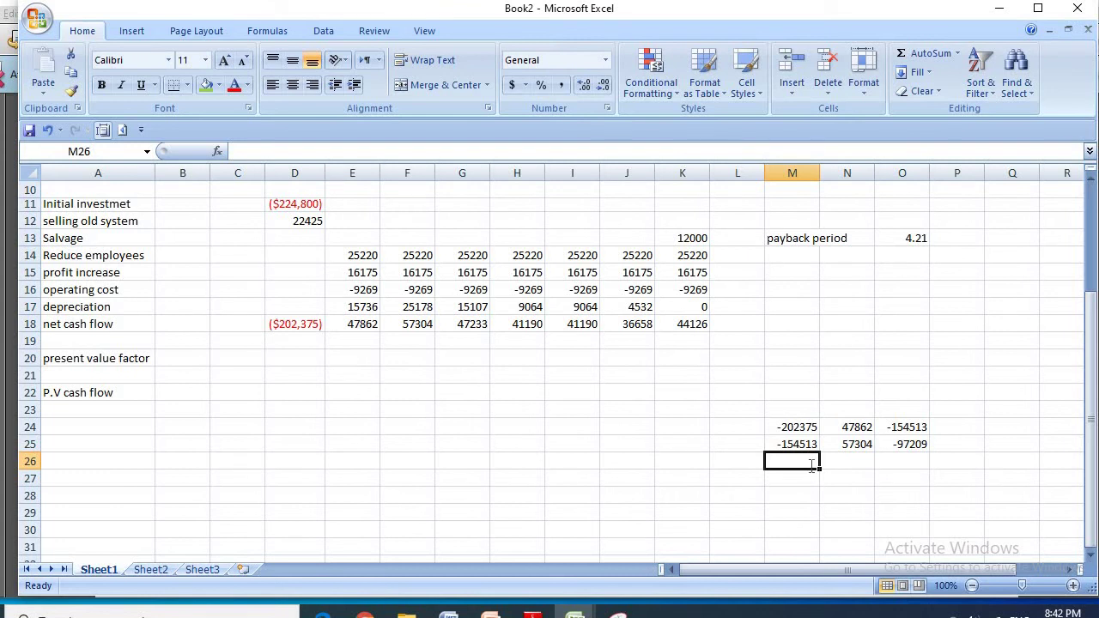
{"action": "type", "text": "-972"}
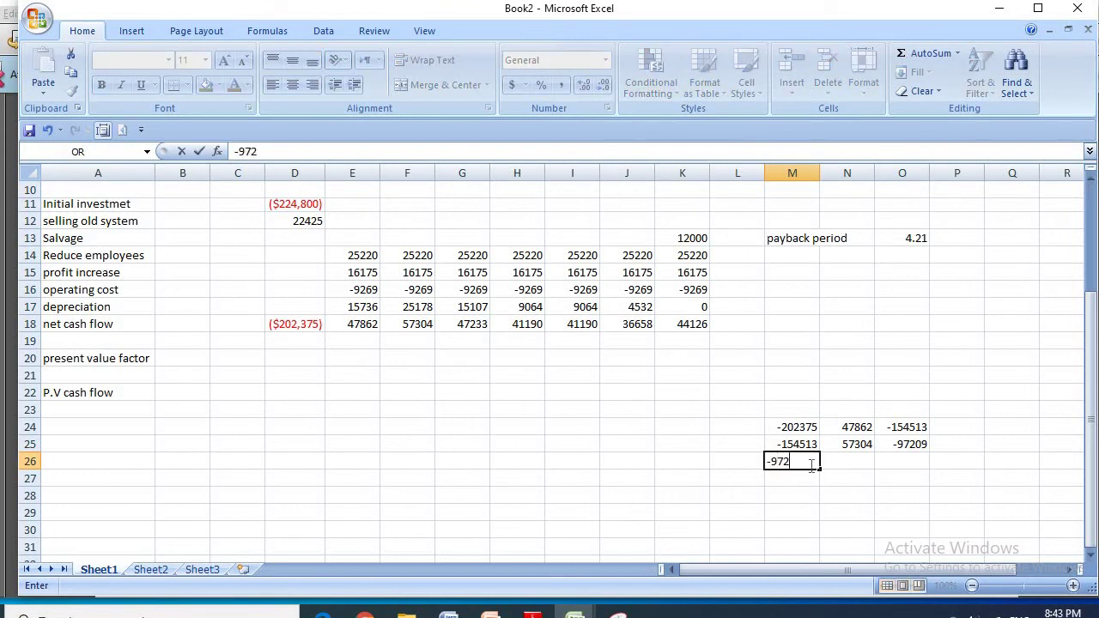
{"action": "type", "text": "09"}
{"action": "key", "text": "Tab"}
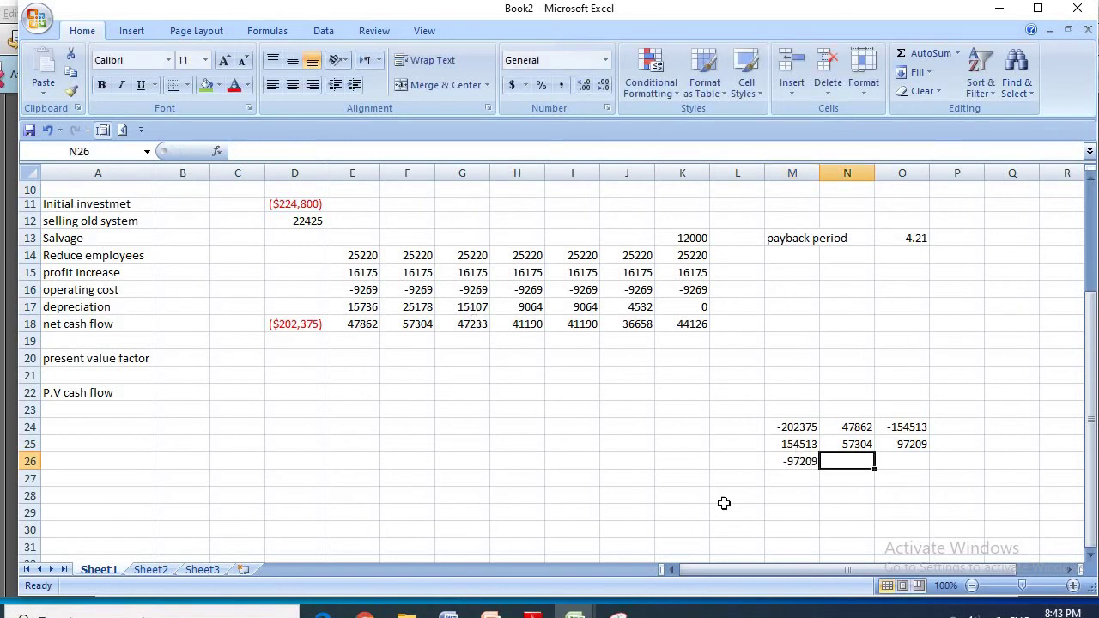
{"action": "type", "text": "47"}
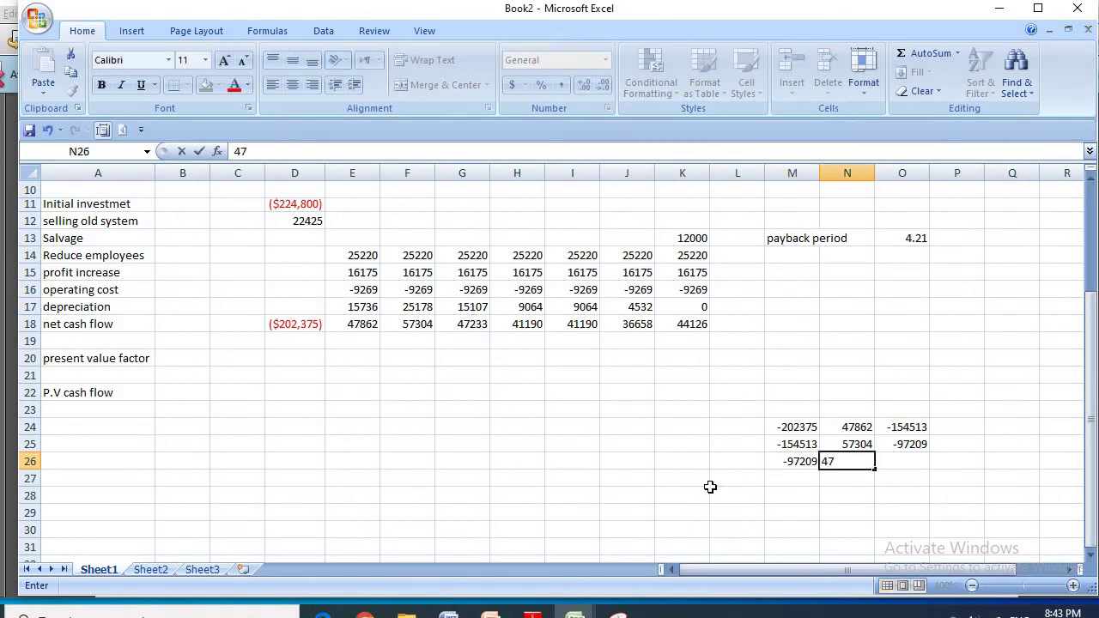
{"action": "type", "text": "233"}
{"action": "left_click", "coordinate": [885, 463]}
{"action": "left_click_drag", "start_coordinate": [800, 461], "coordinate": [907, 461]}
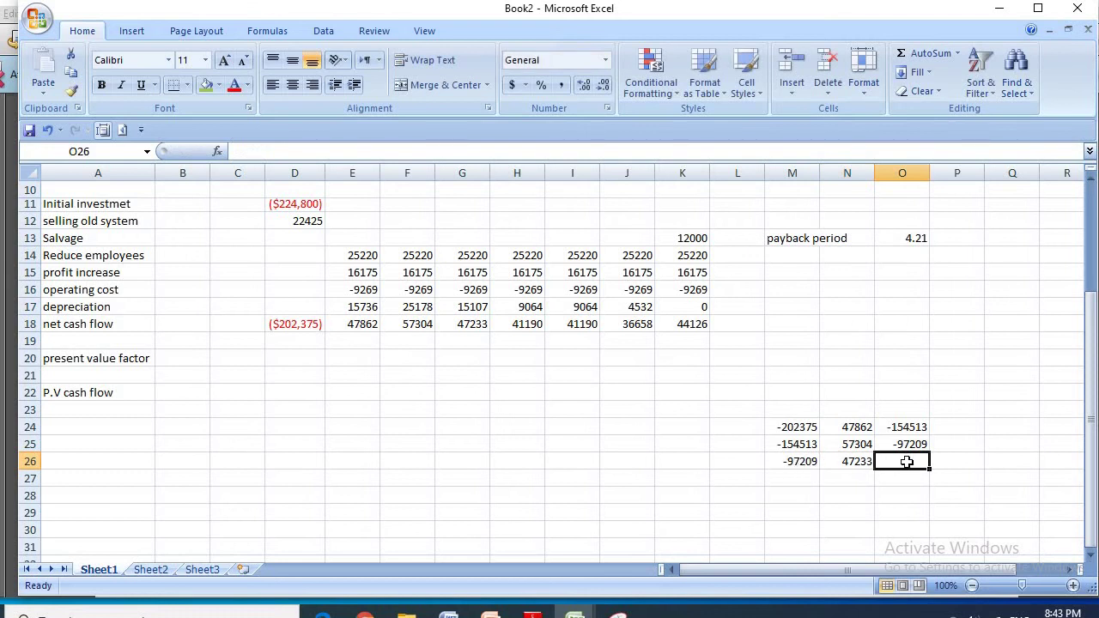
{"action": "left_click", "coordinate": [916, 54]}
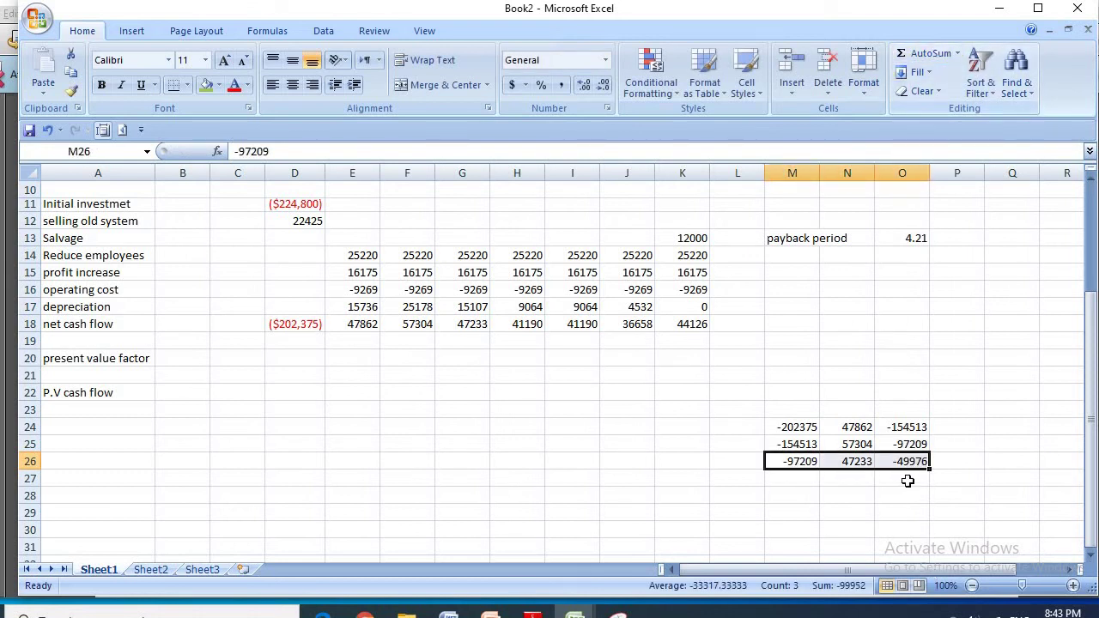
Step: Enter -49976 in M27 and the year 4 cash flow 41190 in N27, and total them in O27 with AutoSum
{"action": "left_click", "coordinate": [773, 478]}
{"action": "type", "text": "-49"}
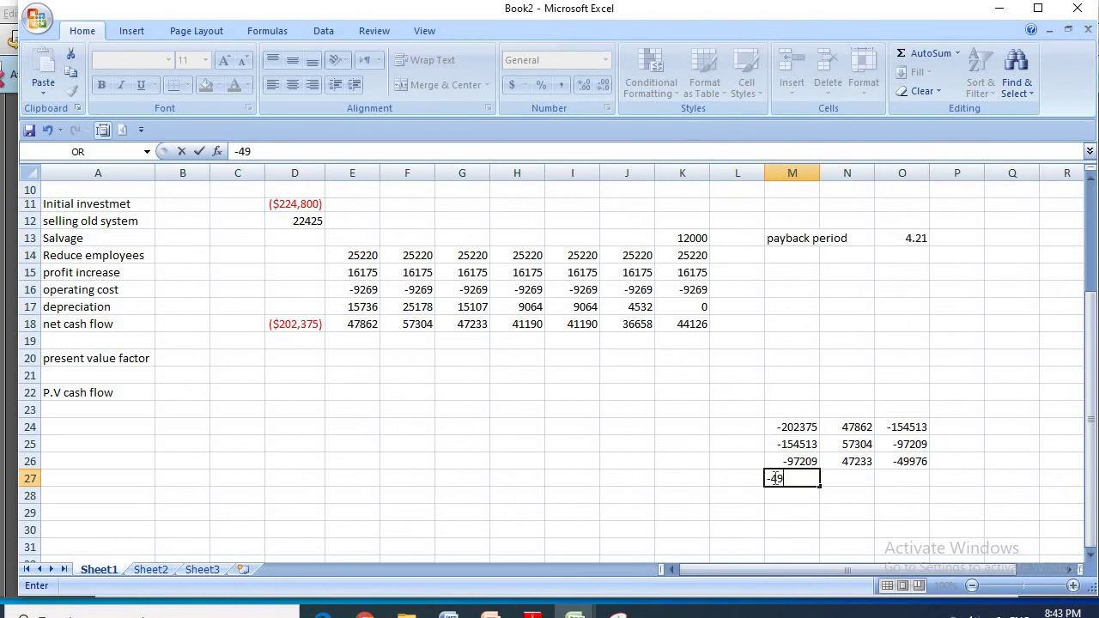
{"action": "type", "text": "976"}
{"action": "left_click", "coordinate": [769, 541]}
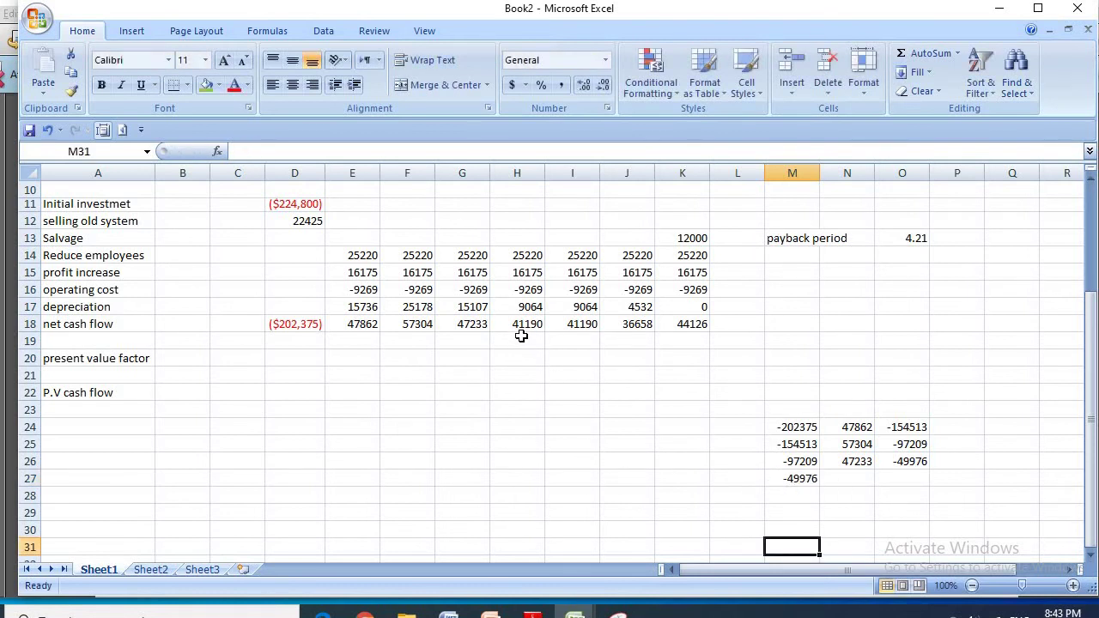
{"action": "left_click", "coordinate": [843, 478]}
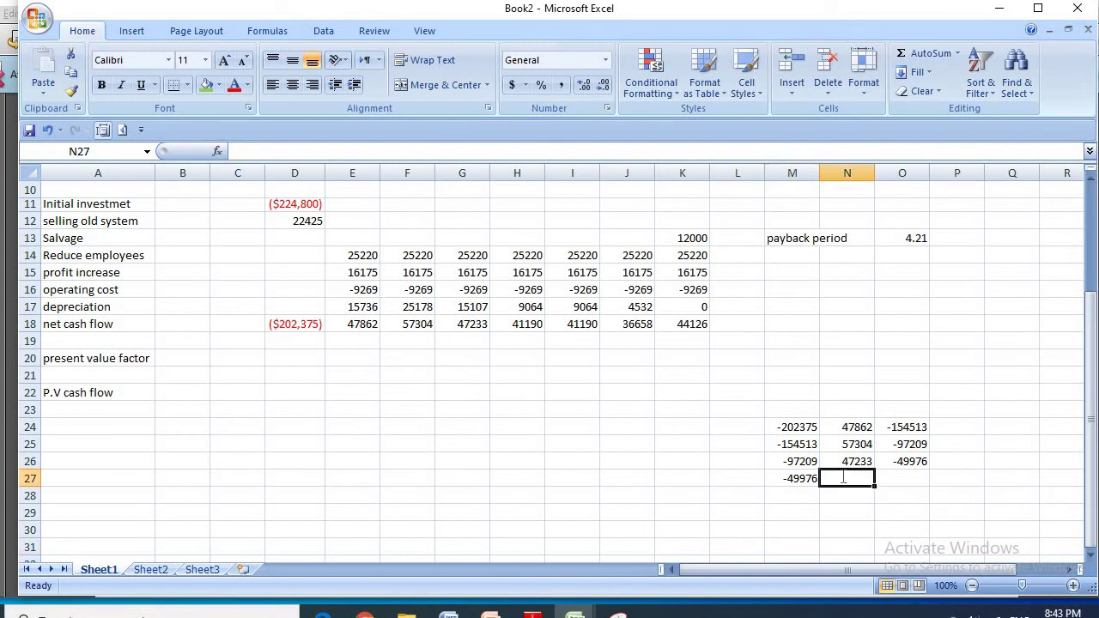
{"action": "type", "text": "41190"}
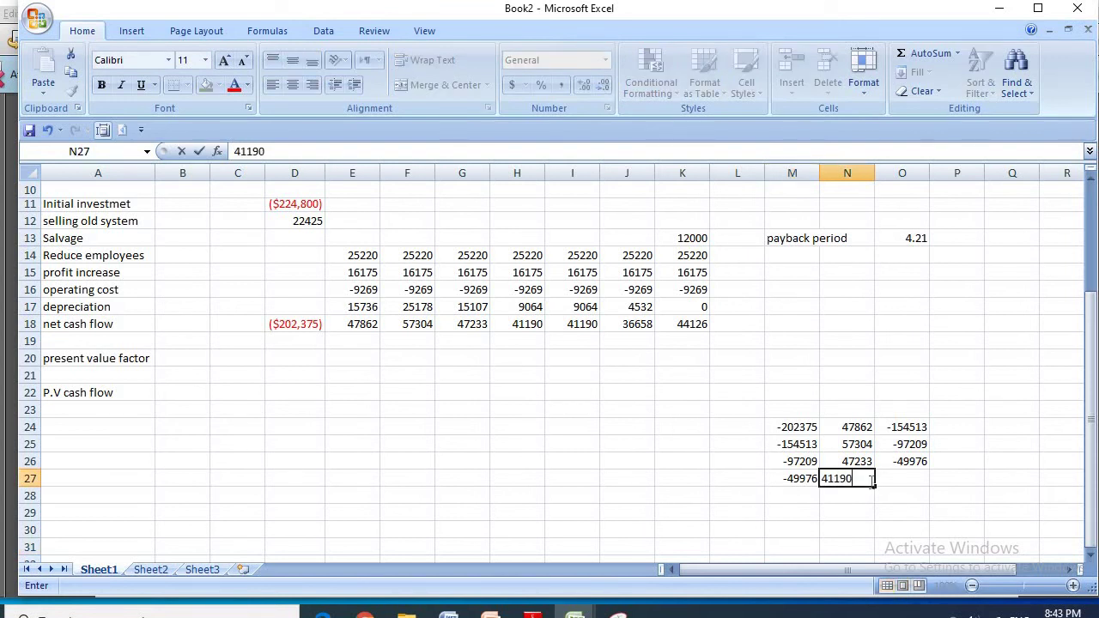
{"action": "key", "text": "Tab"}
{"action": "left_click", "coordinate": [804, 475]}
{"action": "left_click_drag", "start_coordinate": [891, 485], "coordinate": [902, 480]}
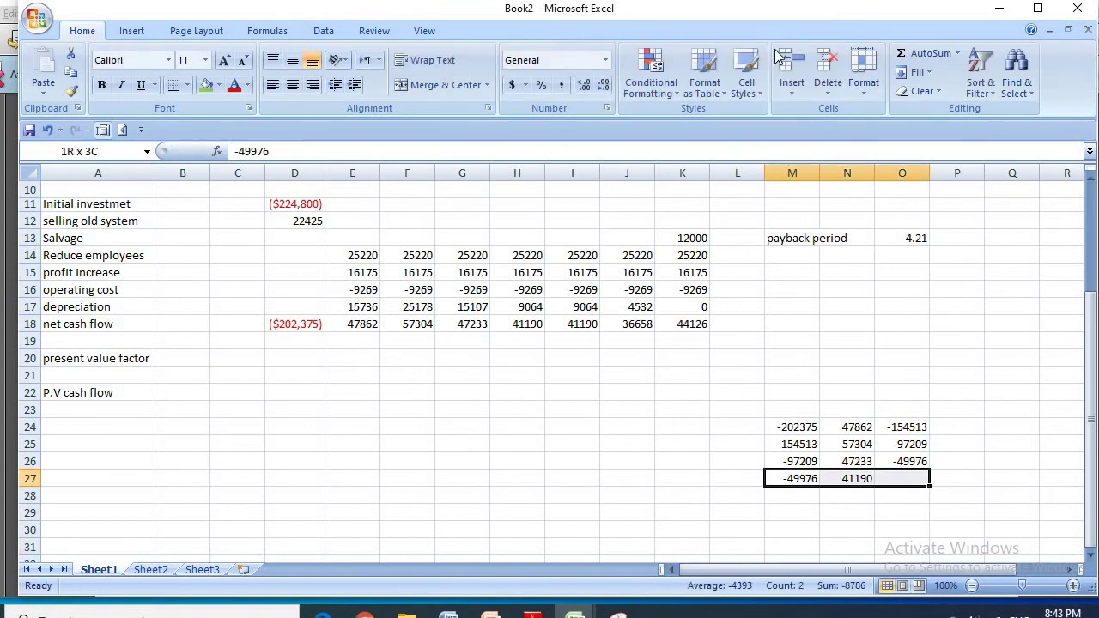
{"action": "left_click", "coordinate": [923, 54]}
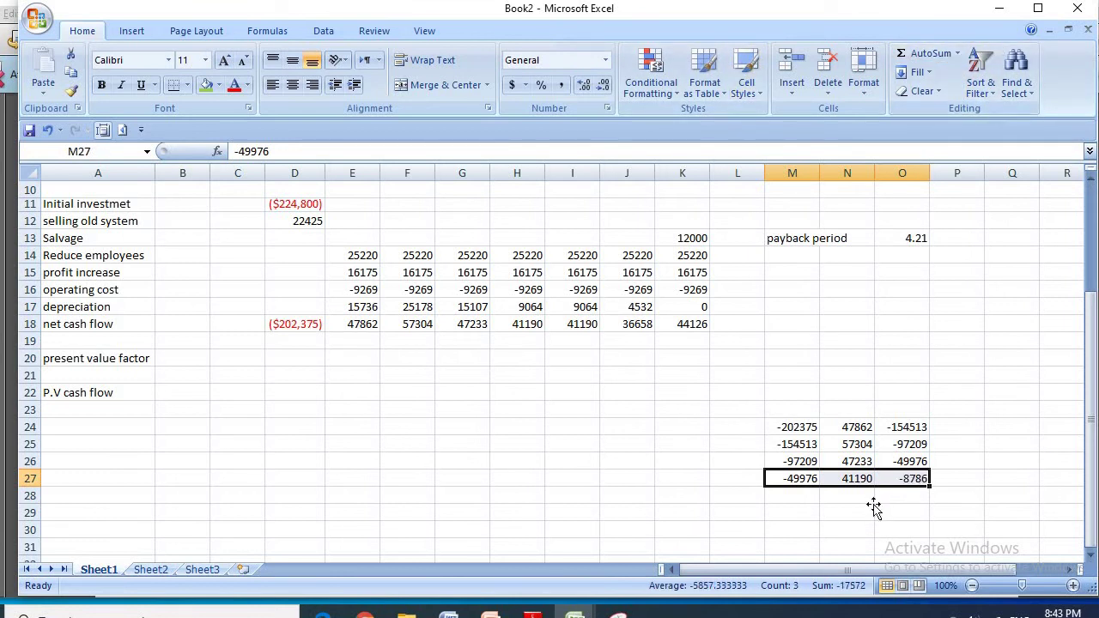
Step: Enter the remaining balance -8786 in M28 and the year 5 cash flow 41190 in N28
{"action": "left_click", "coordinate": [869, 508]}
{"action": "left_click_drag", "start_coordinate": [851, 422], "coordinate": [853, 476]}
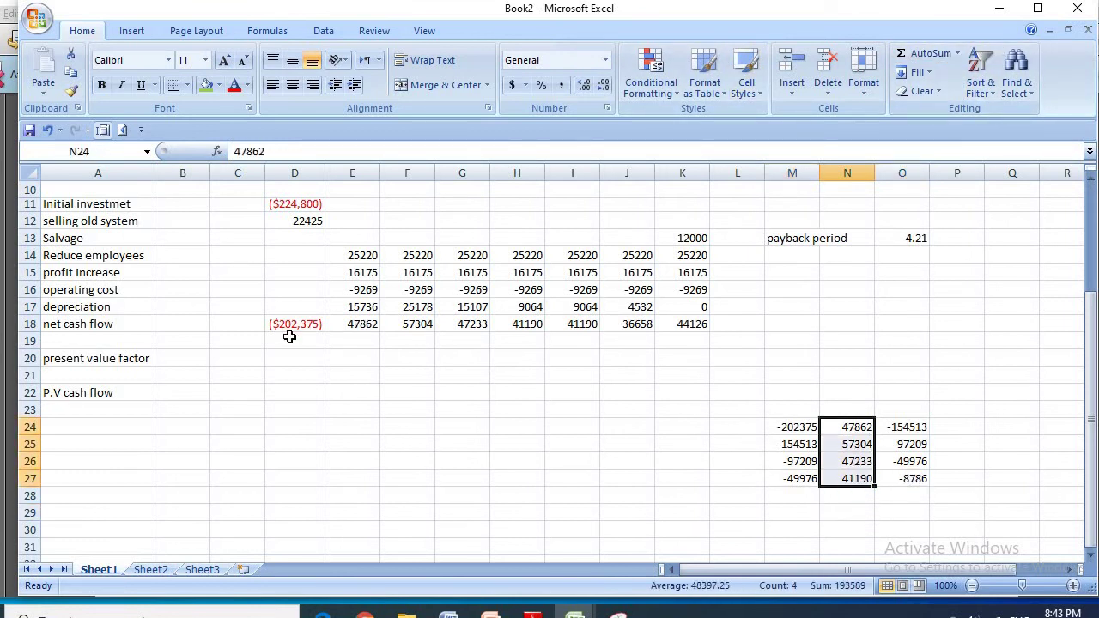
{"action": "left_click", "coordinate": [786, 495]}
{"action": "type", "text": "-"}
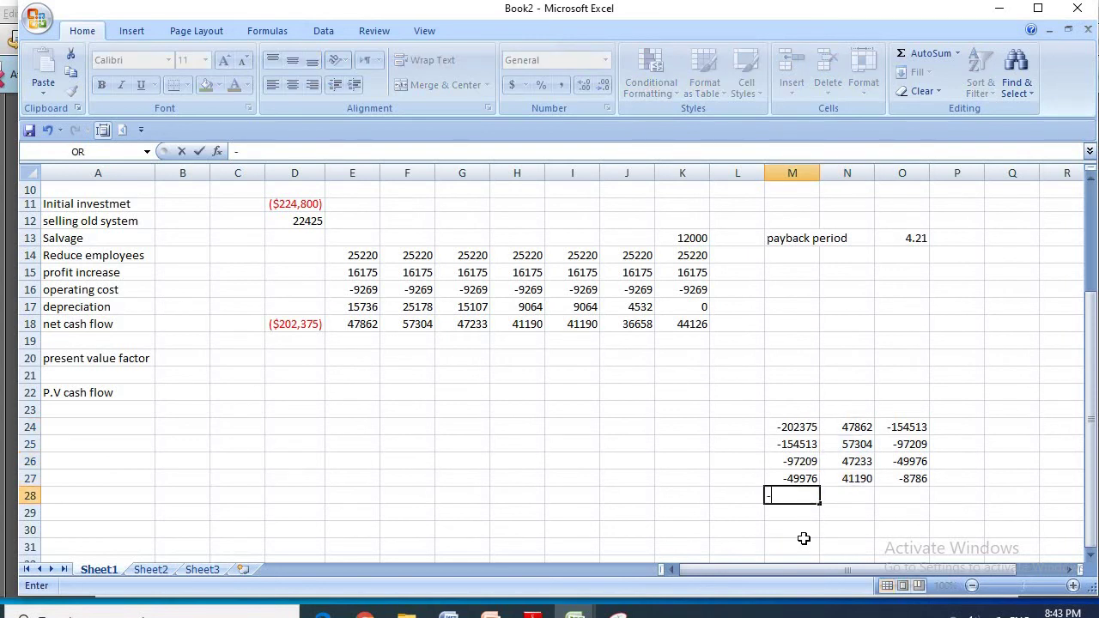
{"action": "type", "text": "8786"}
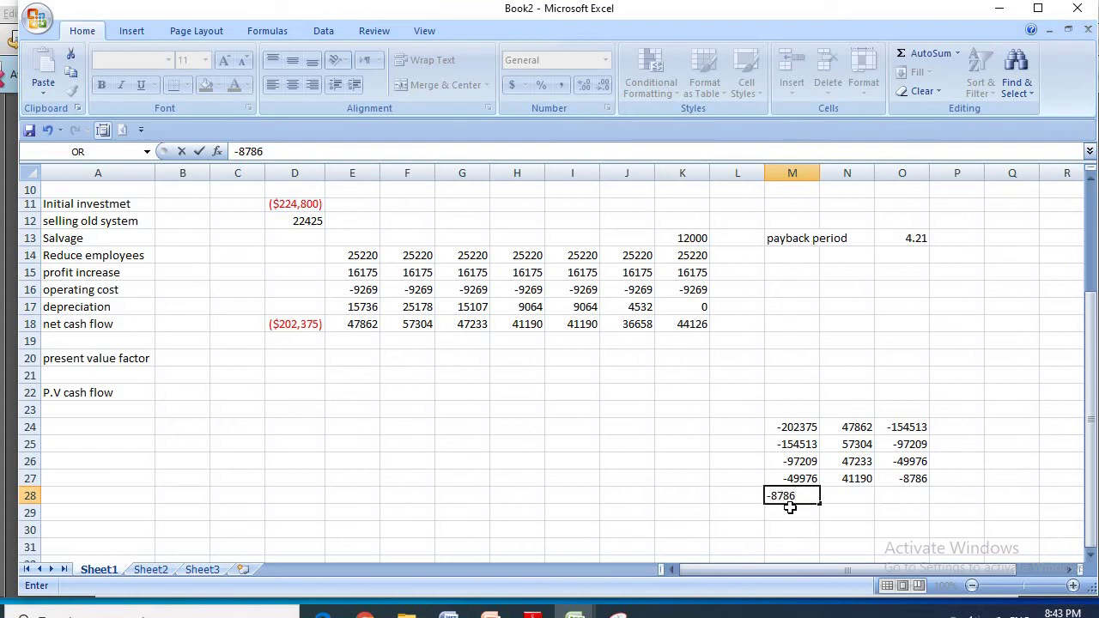
{"action": "left_click", "coordinate": [855, 499]}
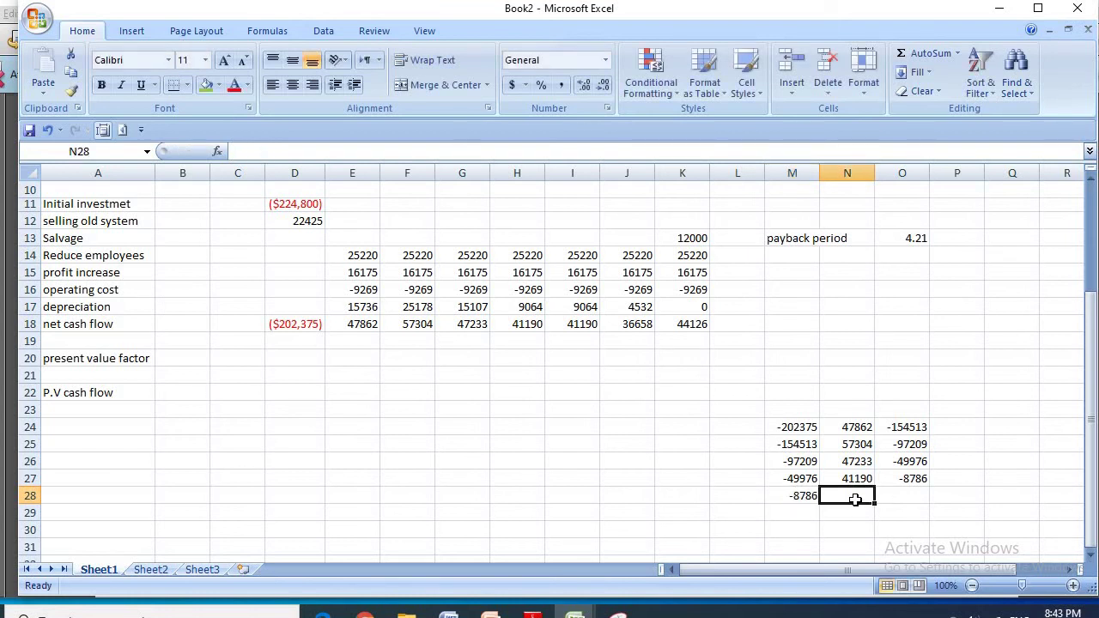
{"action": "type", "text": "41190"}
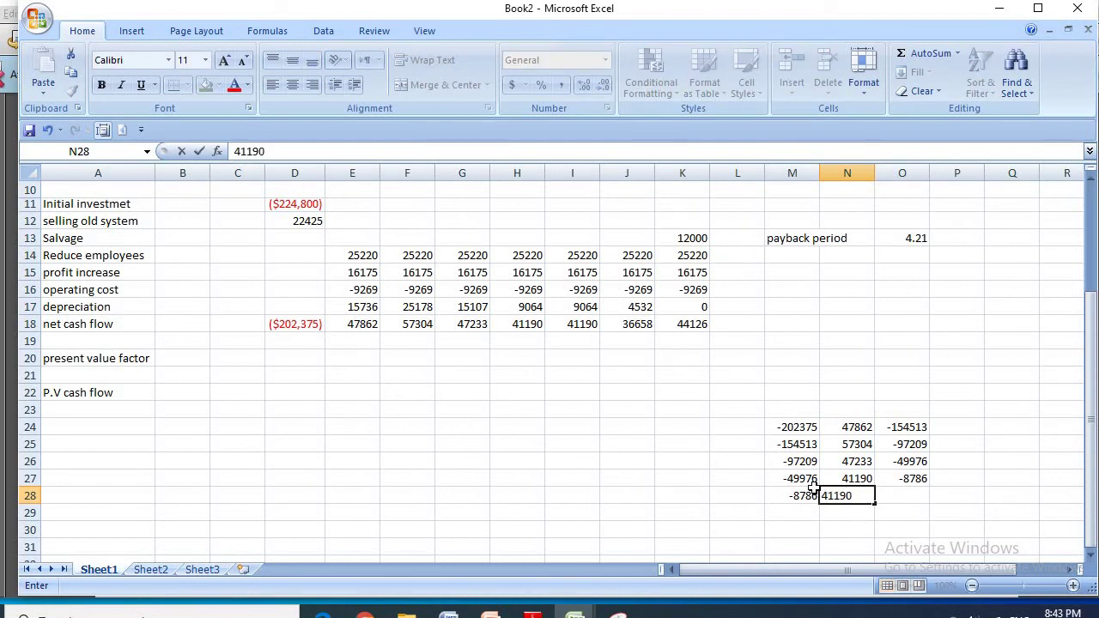
{"action": "key", "text": "Return"}
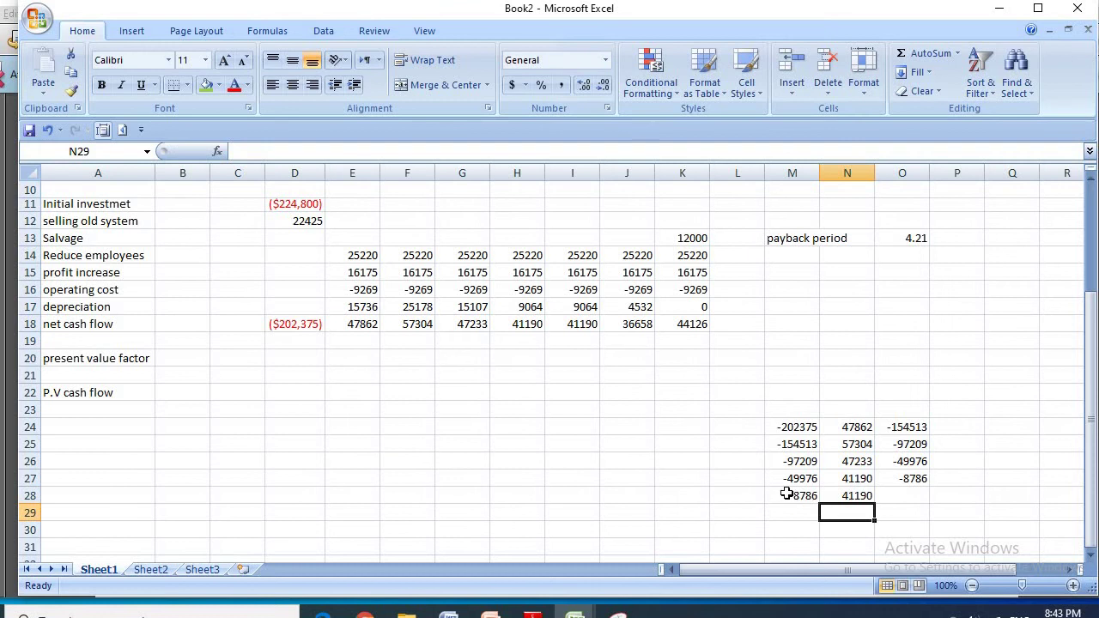
Step: Number the payback check rows as years 1 to 4 in L24 through L27
{"action": "left_click", "coordinate": [954, 427]}
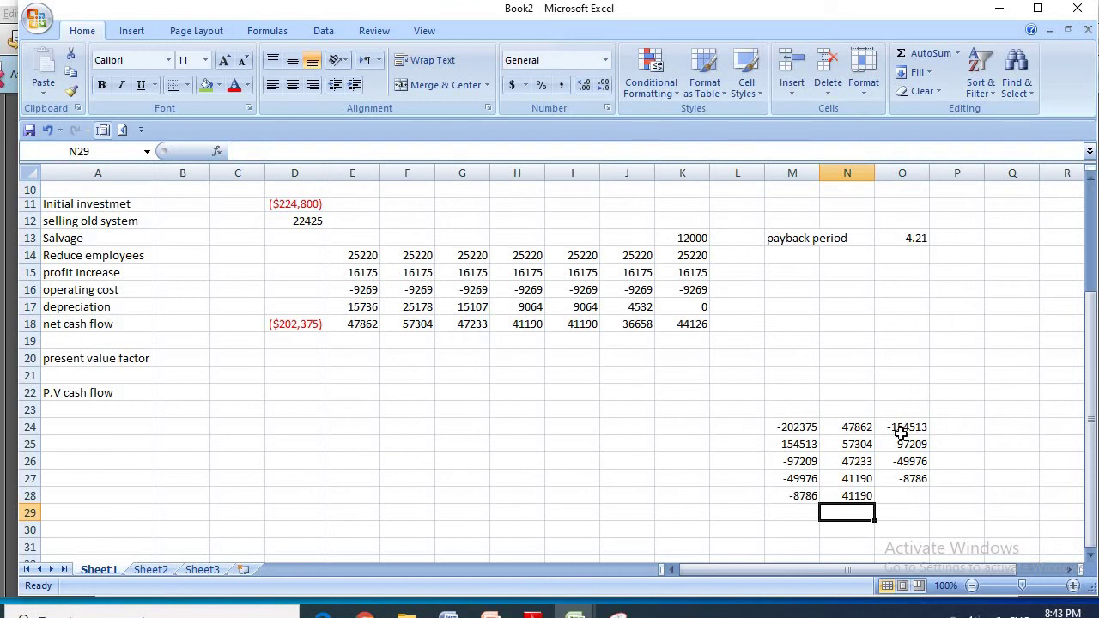
{"action": "left_click", "coordinate": [731, 421]}
{"action": "type", "text": "1"}
{"action": "key", "text": "Return"}
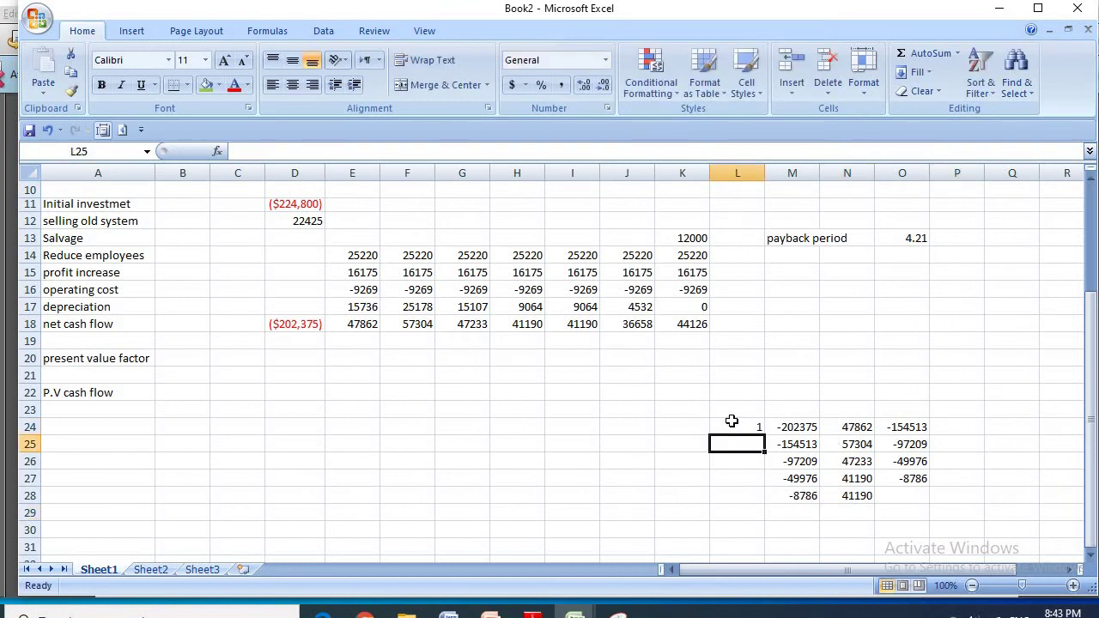
{"action": "type", "text": "2"}
{"action": "key", "text": "Return"}
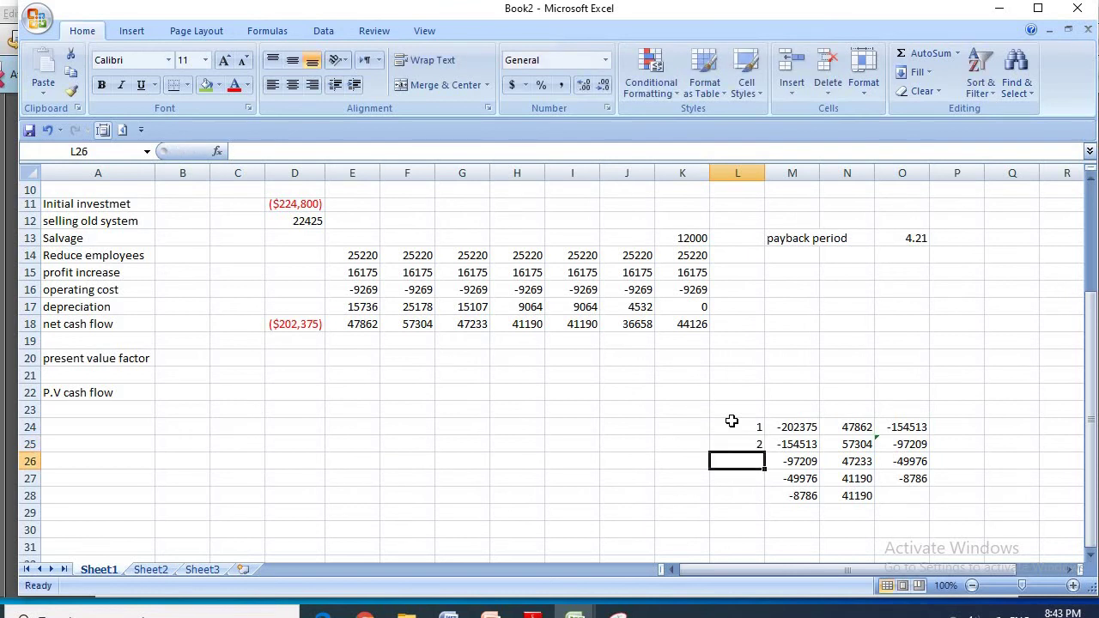
{"action": "type", "text": "3"}
{"action": "key", "text": "Return"}
{"action": "type", "text": "4"}
{"action": "key", "text": "Return"}
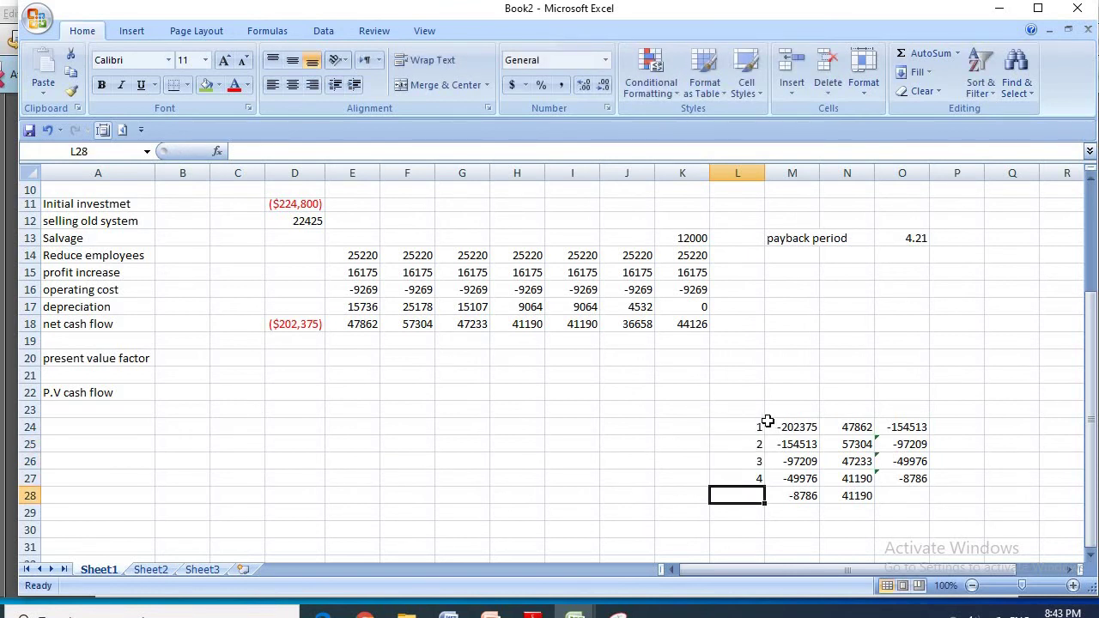
{"action": "left_click_drag", "start_coordinate": [736, 478], "coordinate": [949, 421]}
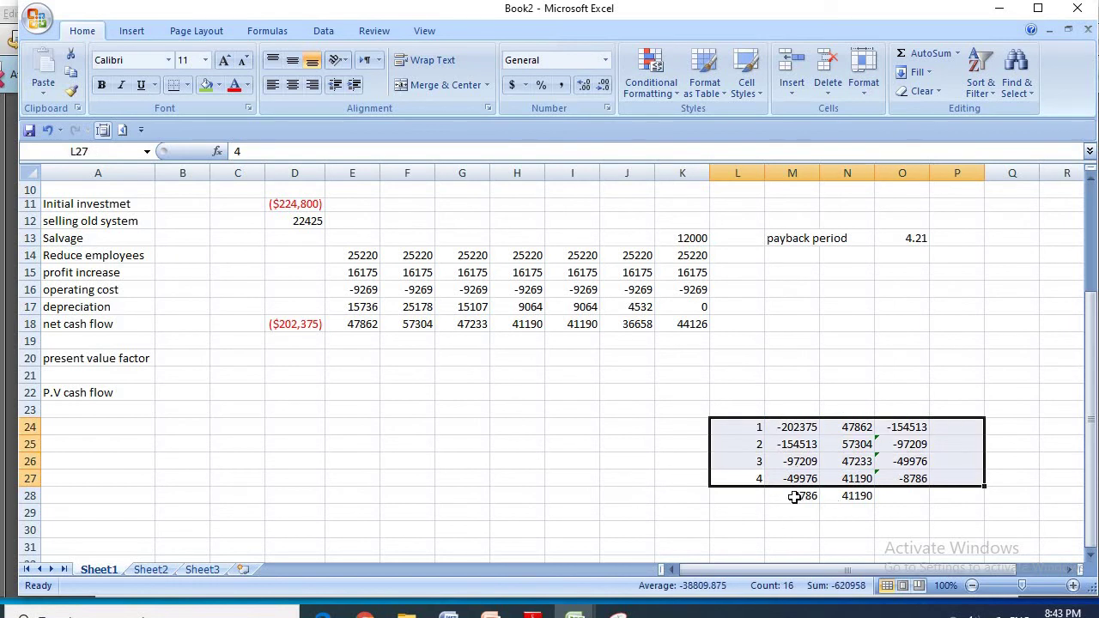
Step: Calculate the year 5 fraction in O28 with =M28/N28 and compare the check with the payback period in row 13
{"action": "left_click", "coordinate": [862, 497]}
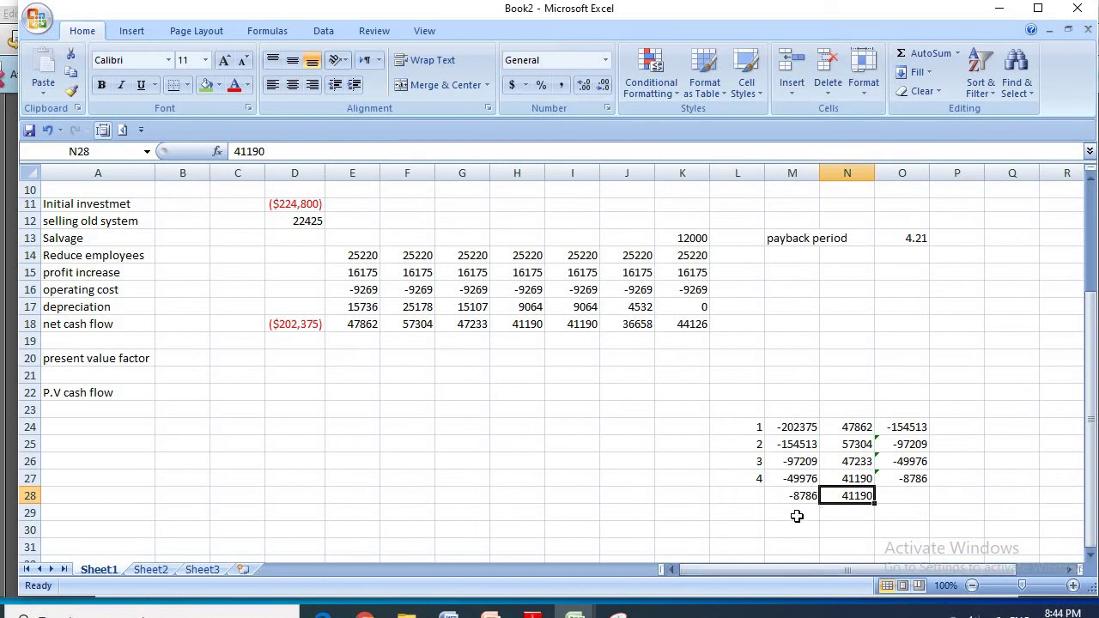
{"action": "key", "text": "Left"}
{"action": "key", "text": "Right"}
{"action": "key", "text": "Right"}
{"action": "type", "text": "="}
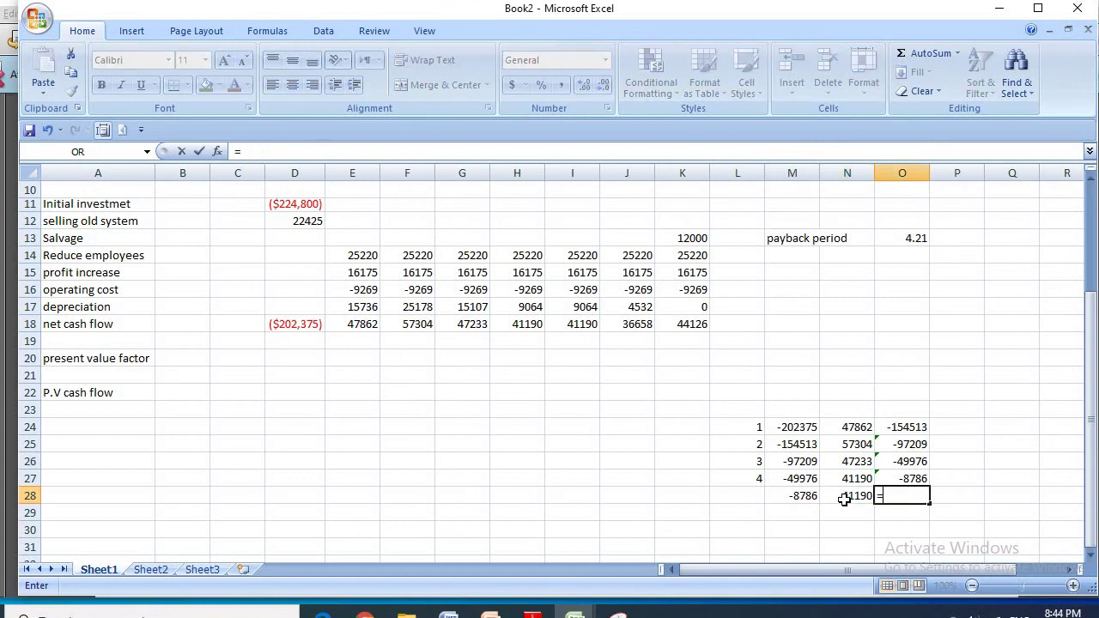
{"action": "left_click", "coordinate": [803, 500]}
{"action": "type", "text": "/"}
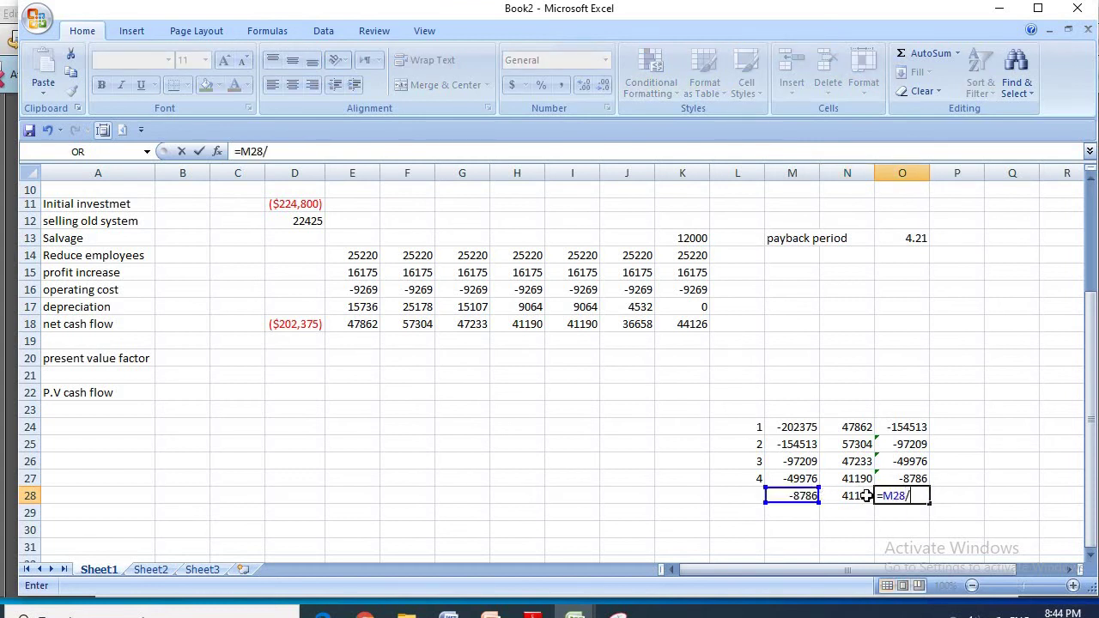
{"action": "left_click", "coordinate": [858, 500]}
{"action": "key", "text": "Return"}
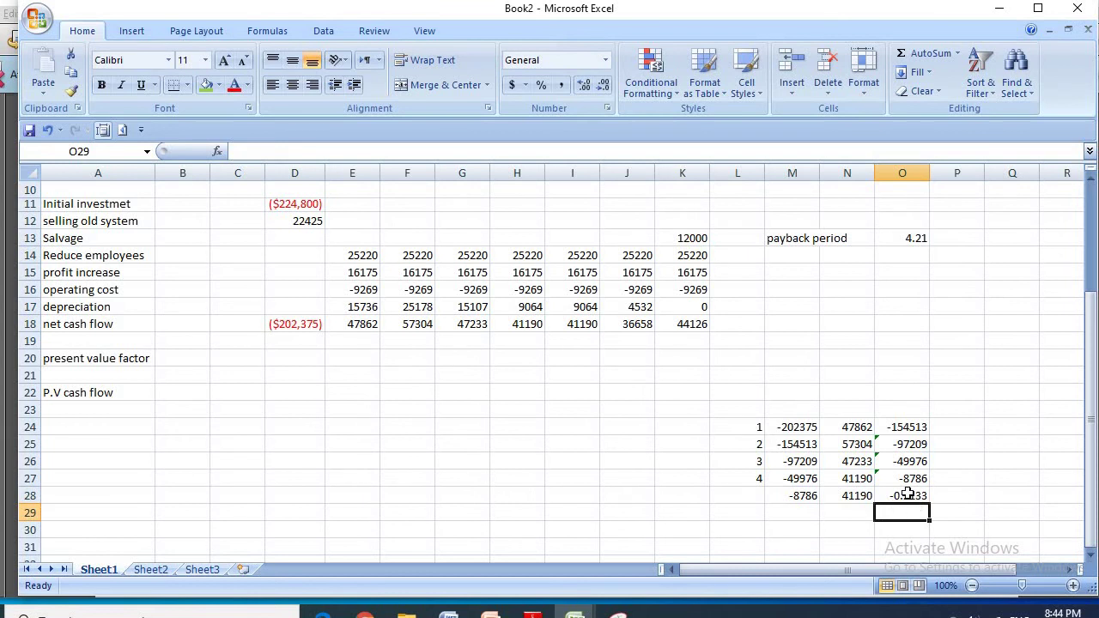
{"action": "left_click_drag", "start_coordinate": [759, 426], "coordinate": [759, 479]}
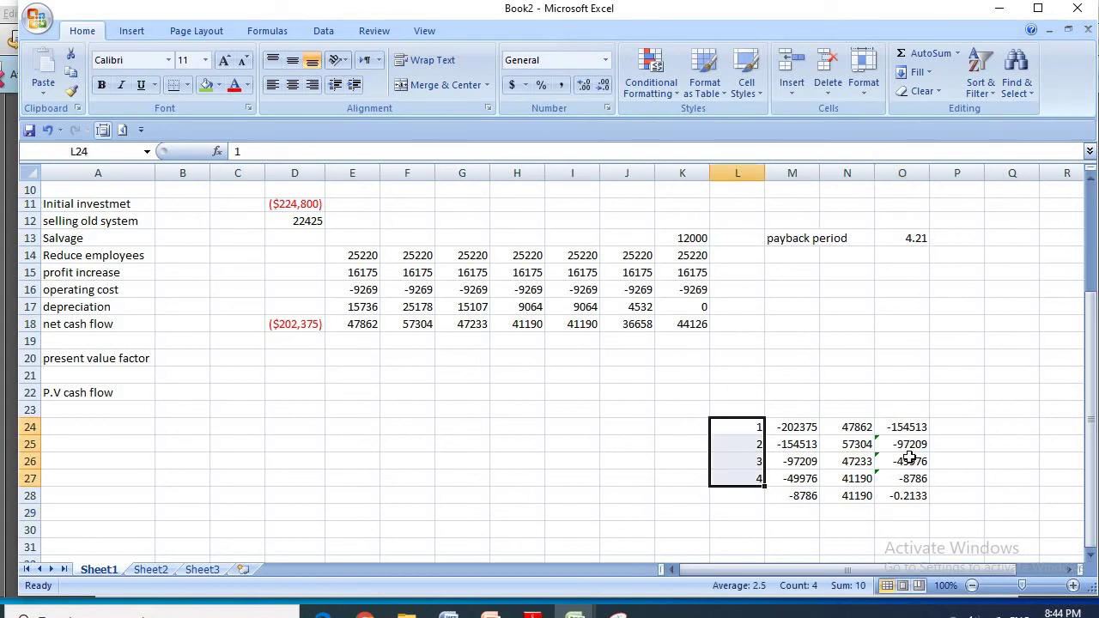
{"action": "left_click", "coordinate": [901, 238]}
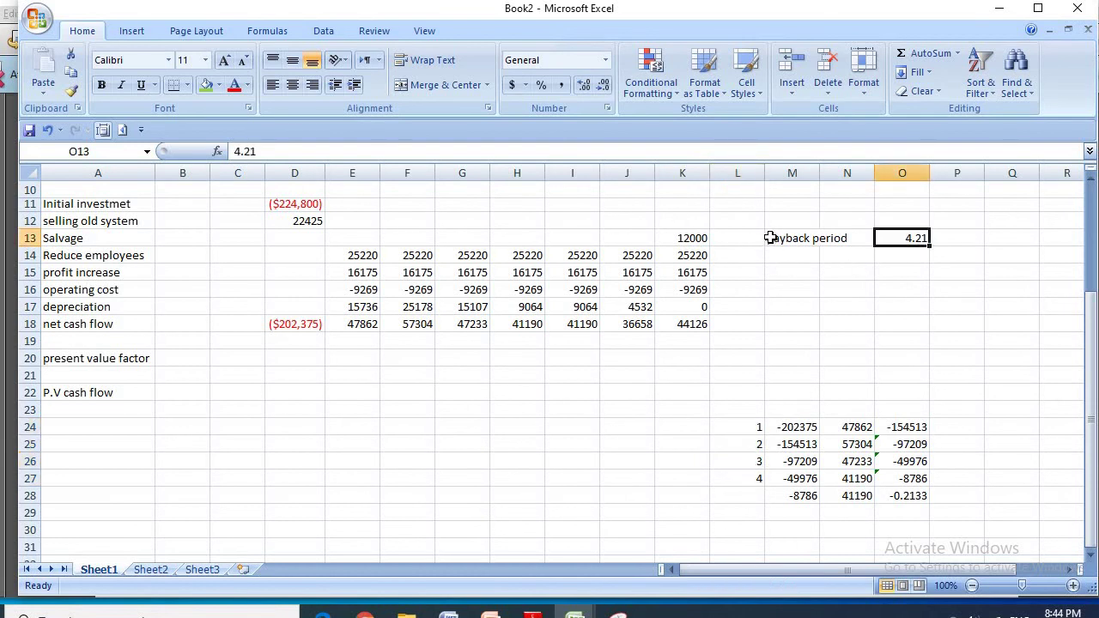
{"action": "left_click_drag", "start_coordinate": [768, 238], "coordinate": [901, 238]}
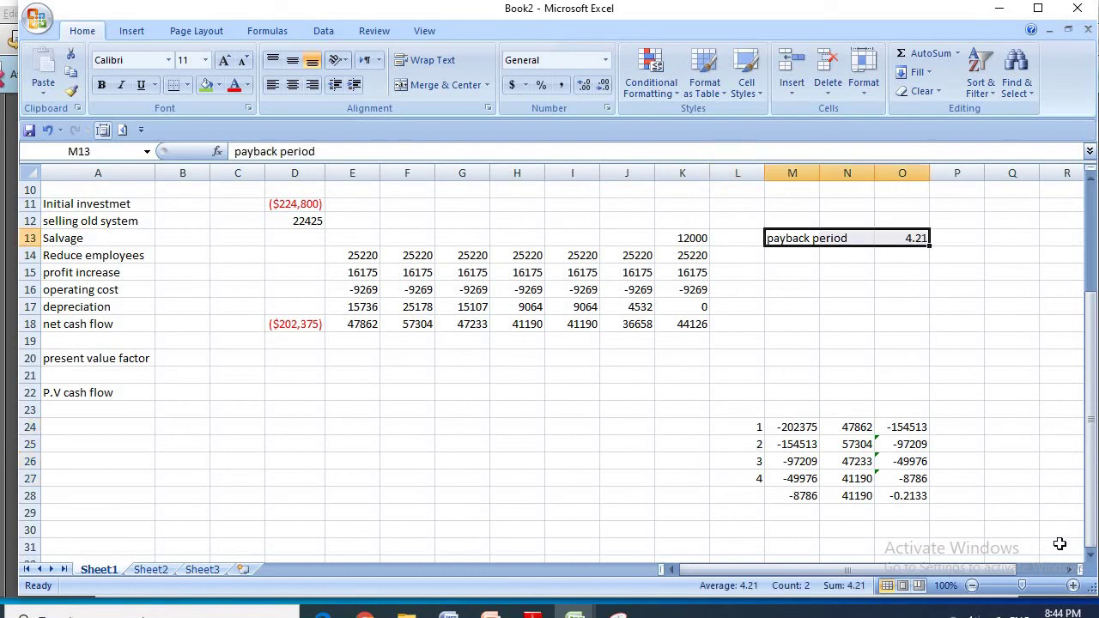
Step: Clear the payback check calculations from K24:P29
{"action": "scroll", "coordinate": [976, 479], "scroll_direction": "down", "scroll_amount": 1}
{"action": "left_click_drag", "start_coordinate": [688, 428], "coordinate": [974, 477]}
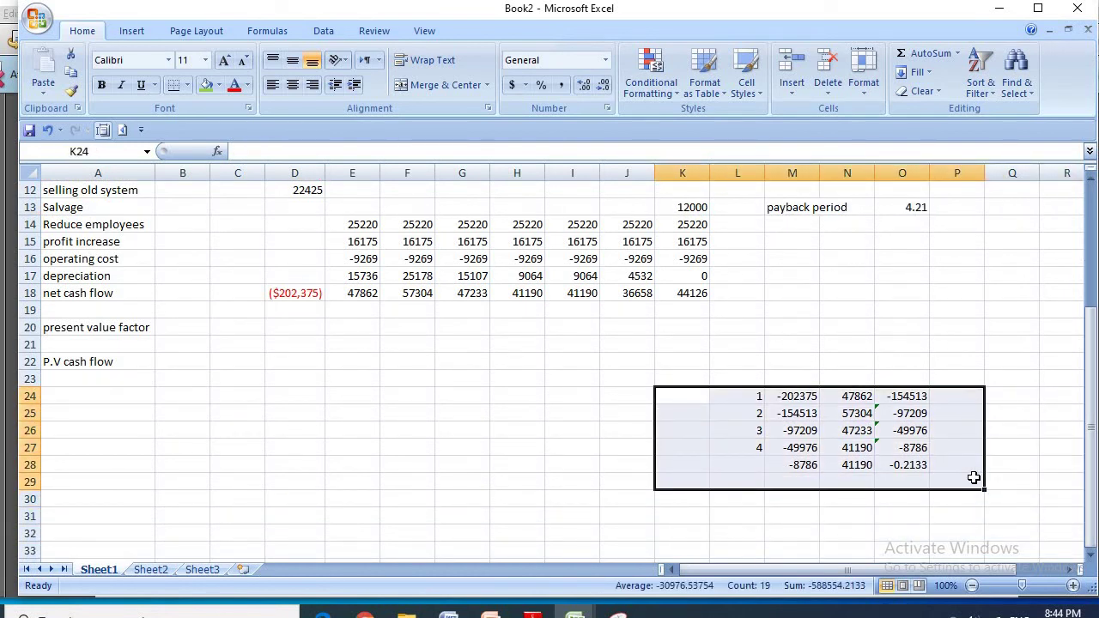
{"action": "key", "text": "Delete"}
Step: Enter the present value factors for years 1 to 3 in E20:G20: 0.9009, 0.8116 and 0.7312
{"action": "left_click", "coordinate": [336, 325]}
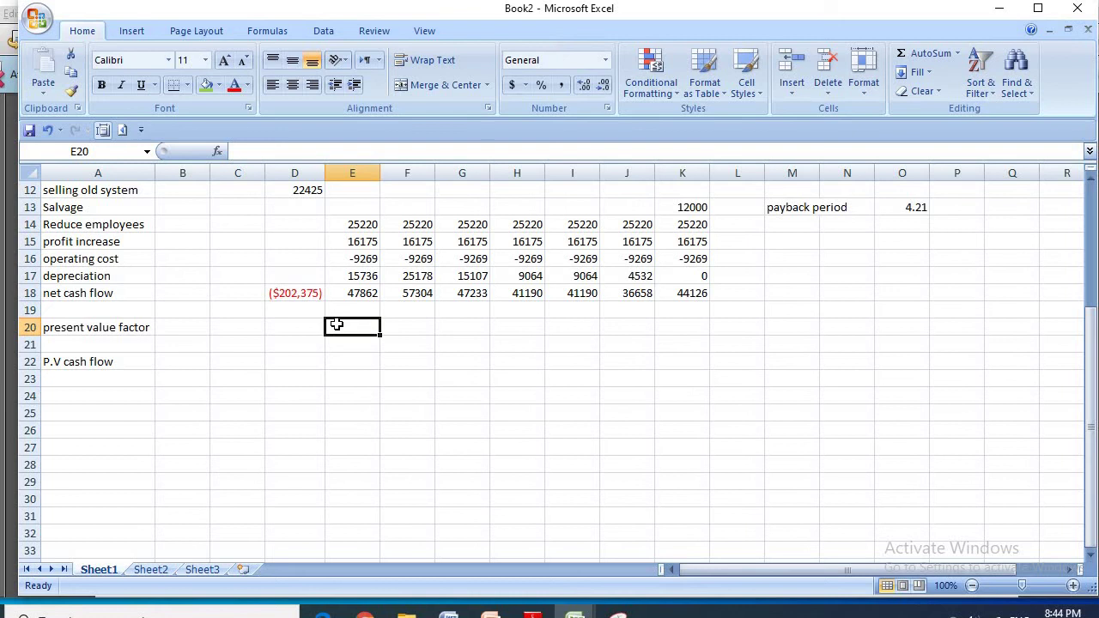
{"action": "type", "text": "."}
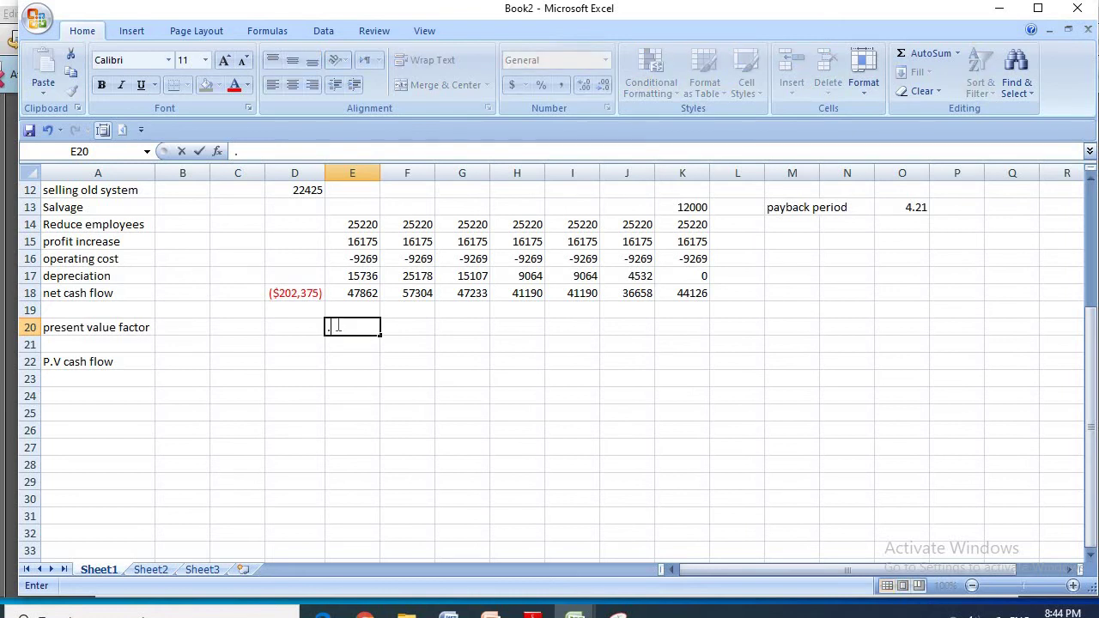
{"action": "type", "text": "9009"}
{"action": "key", "text": "Tab"}
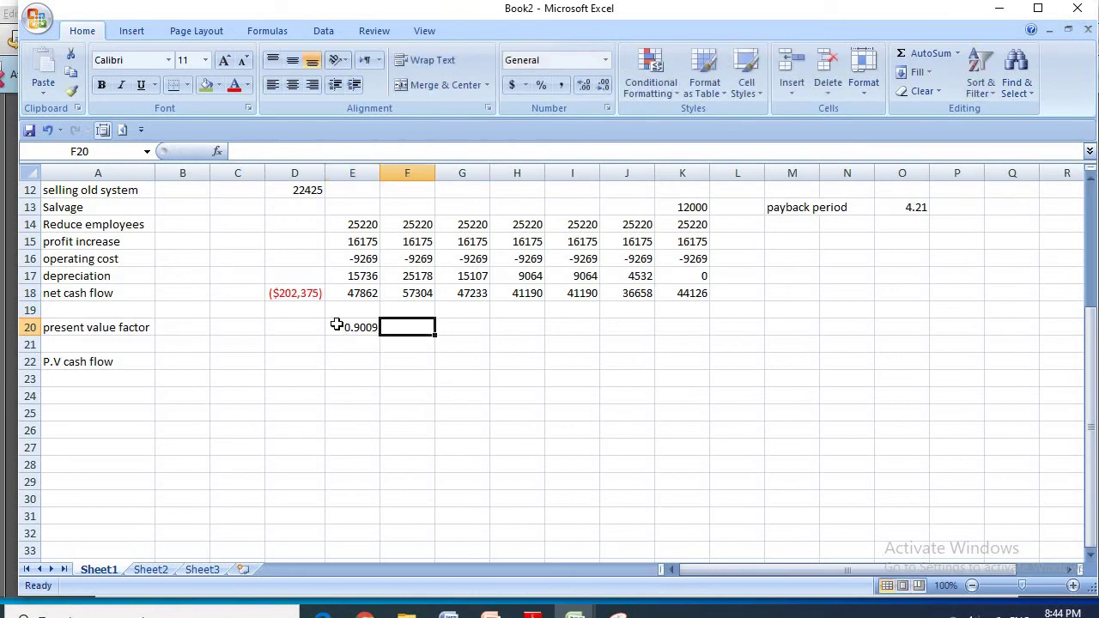
{"action": "type", "text": "."}
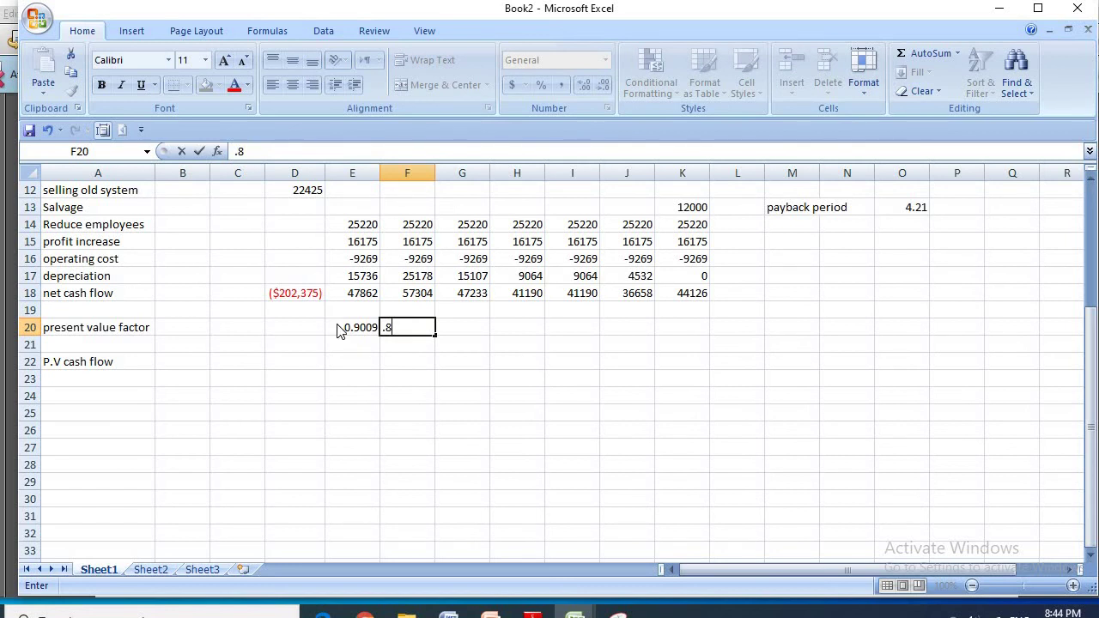
{"action": "type", "text": "8116"}
{"action": "key", "text": "Tab"}
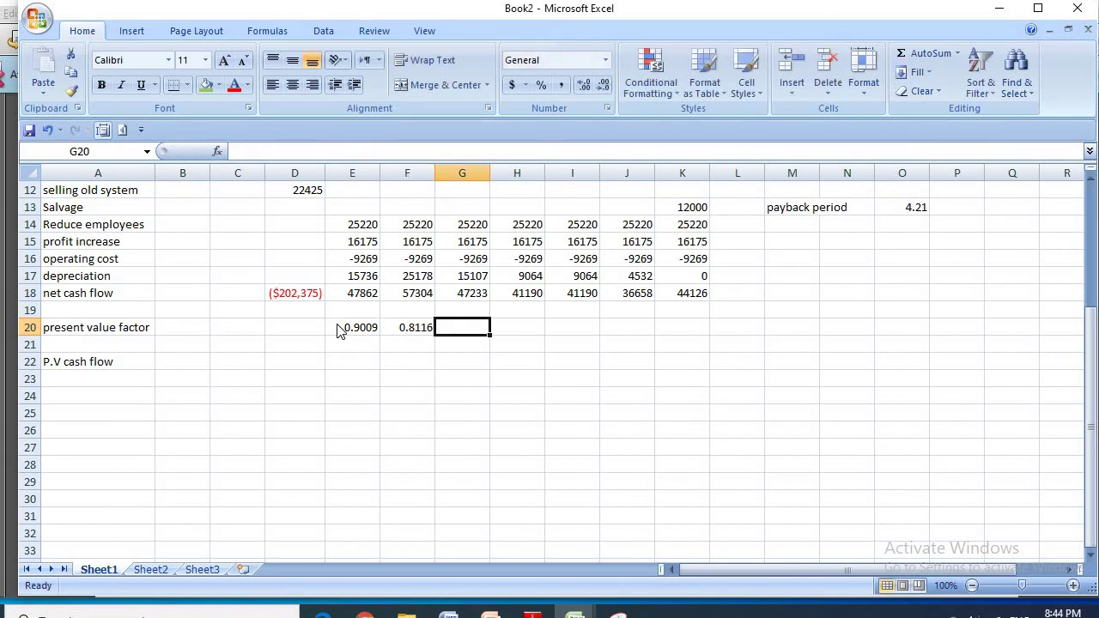
{"action": "type", "text": ".73"}
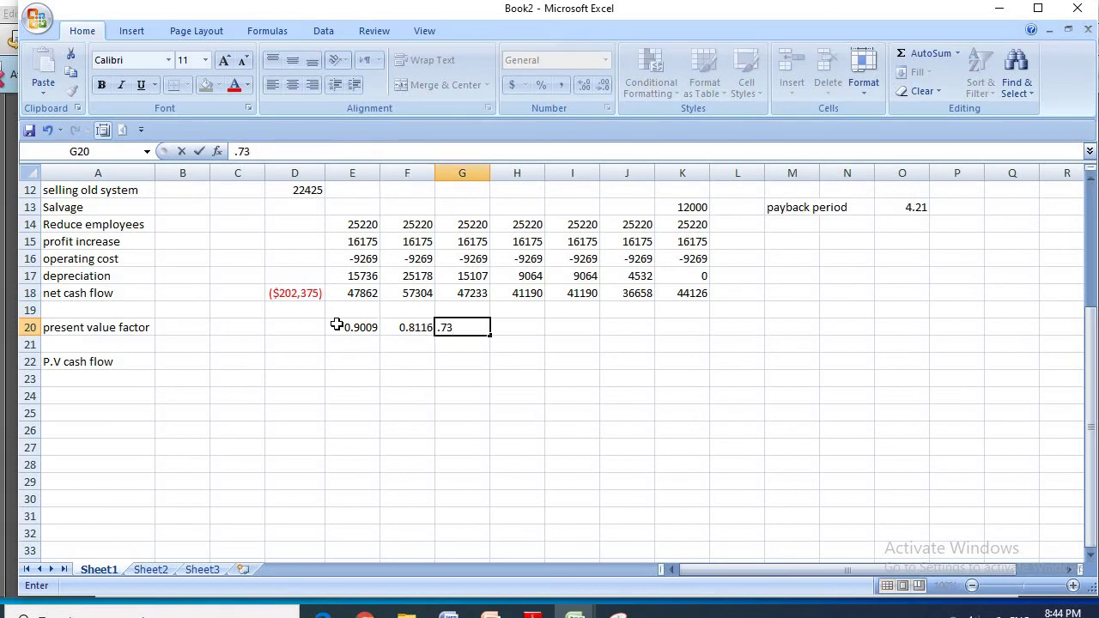
{"action": "type", "text": "12"}
{"action": "key", "text": "Tab"}
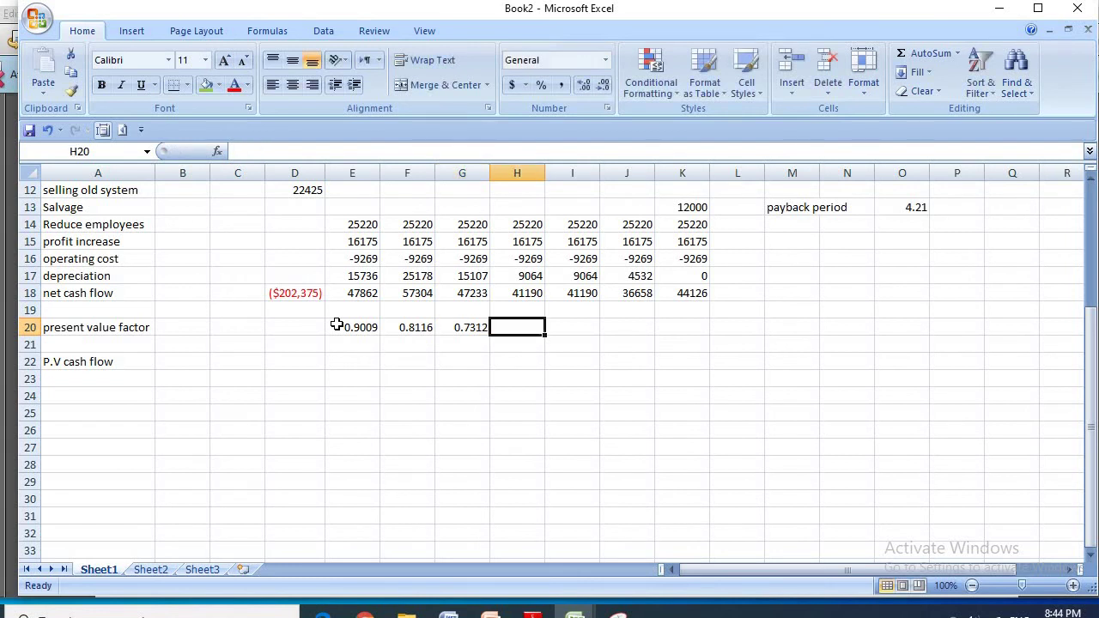
Step: Enter the present value factors for years 4 to 7 in H20:K20: 0.6587, 0.5935, 0.5346 and 0.4817
{"action": "type", "text": "."}
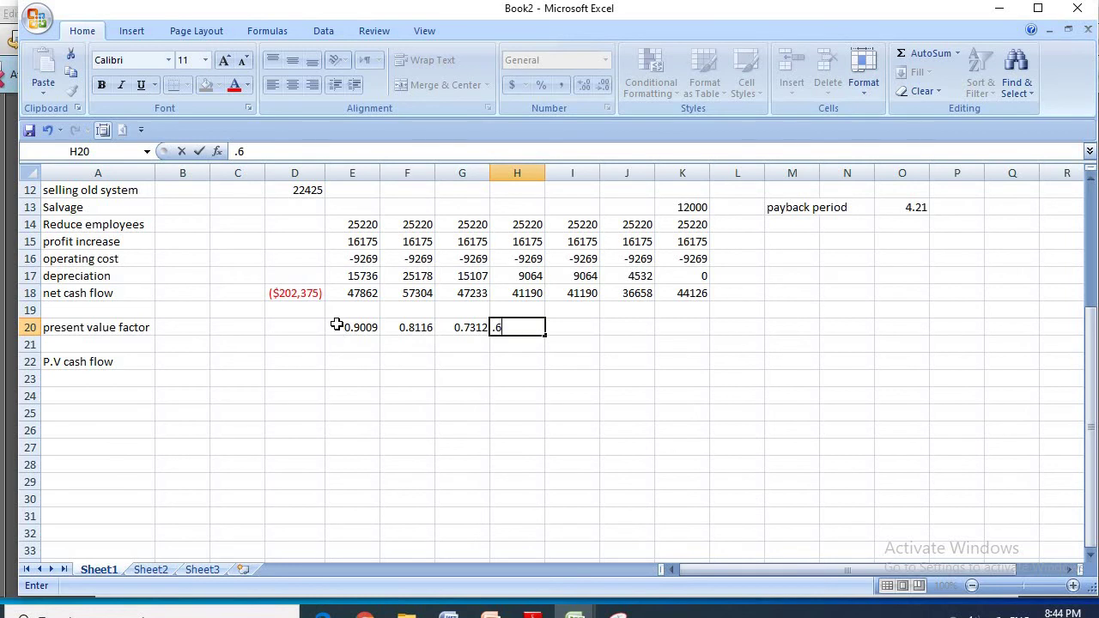
{"action": "type", "text": "6587"}
{"action": "key", "text": "Tab"}
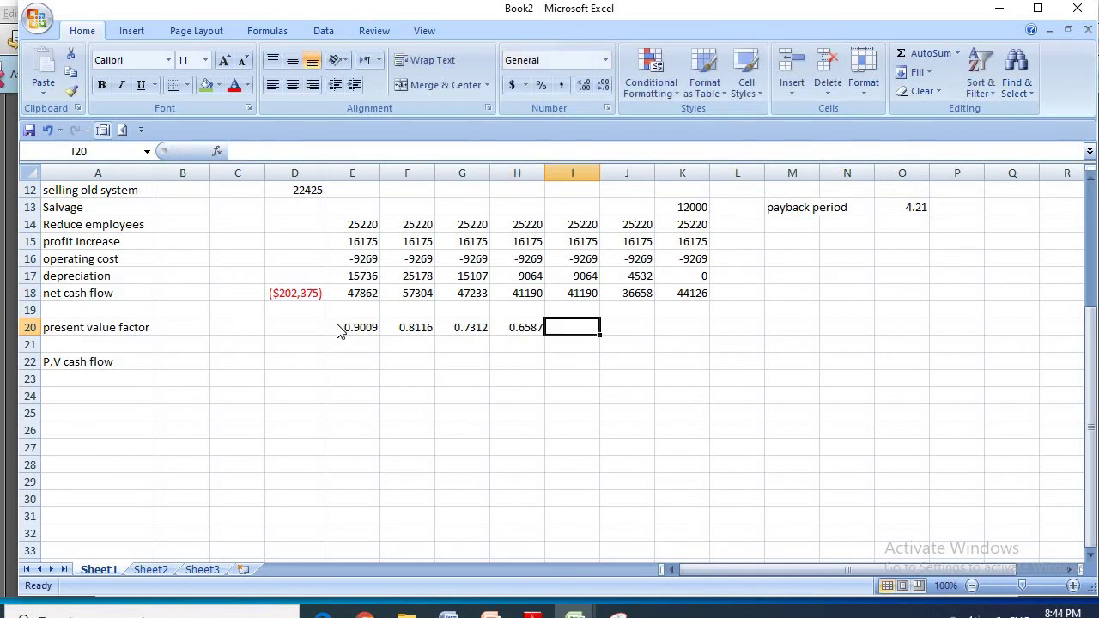
{"action": "type", "text": "."}
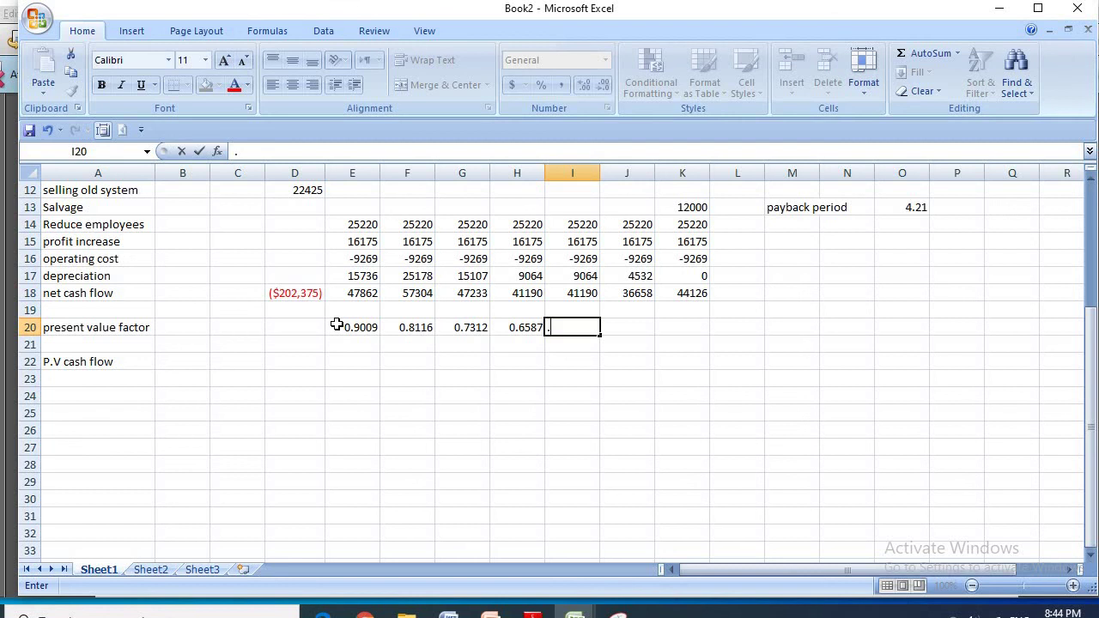
{"action": "type", "text": "5935"}
{"action": "key", "text": "Tab"}
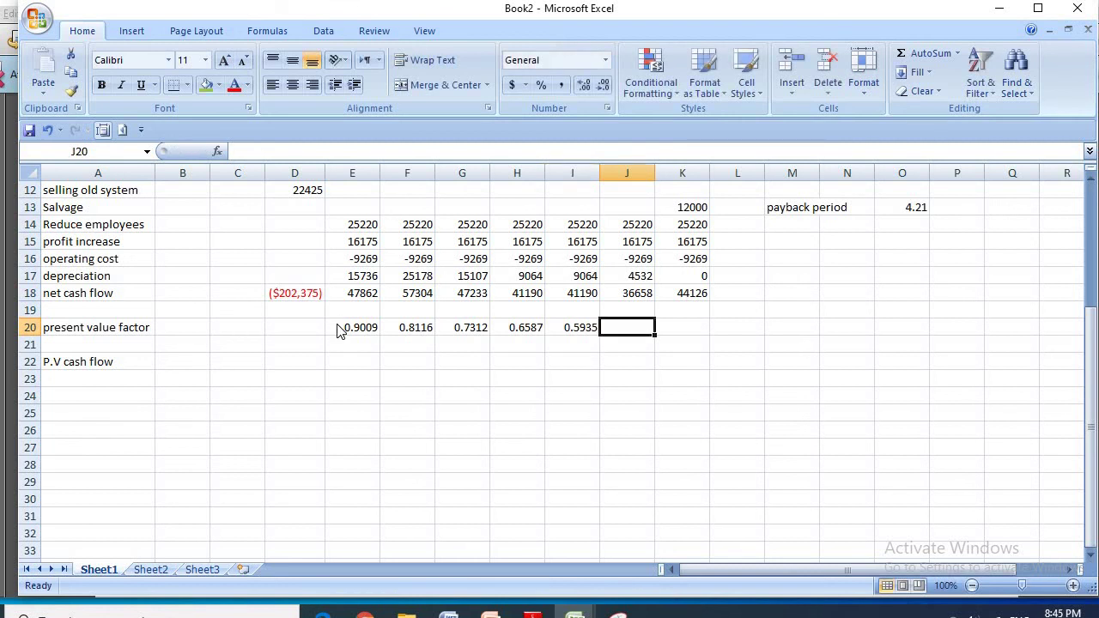
{"action": "type", "text": "."}
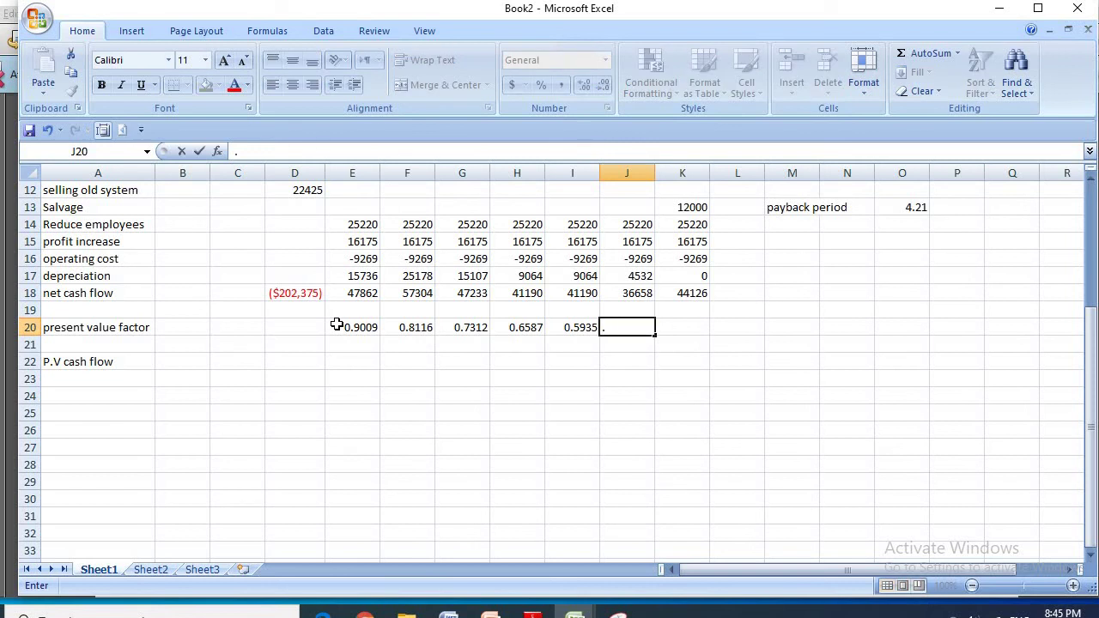
{"action": "type", "text": "5346"}
{"action": "key", "text": "Tab"}
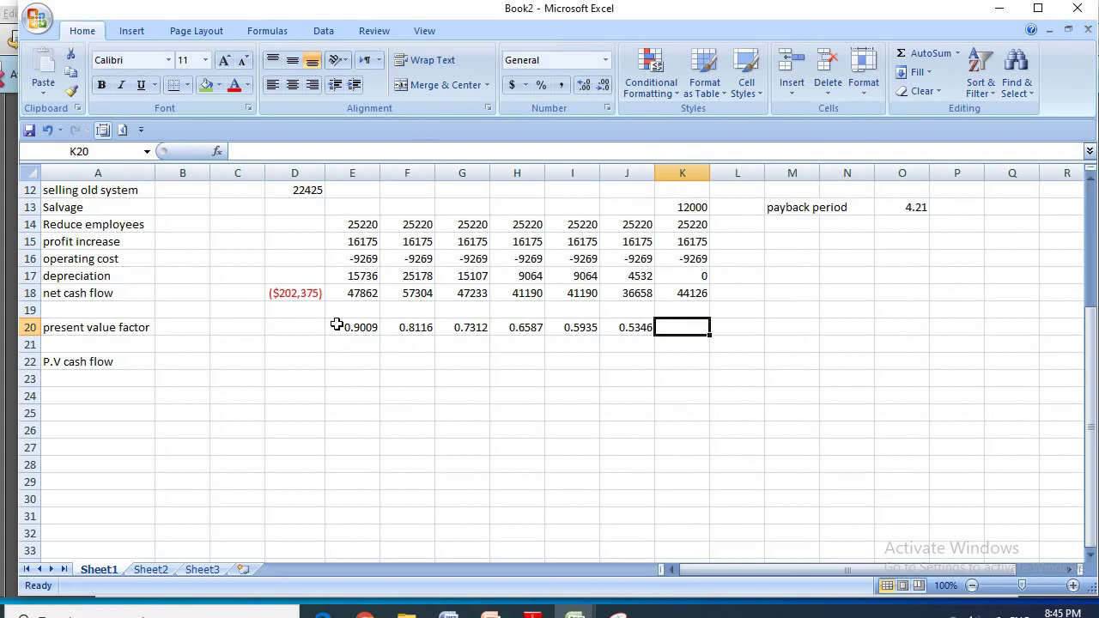
{"action": "type", "text": ".481"}
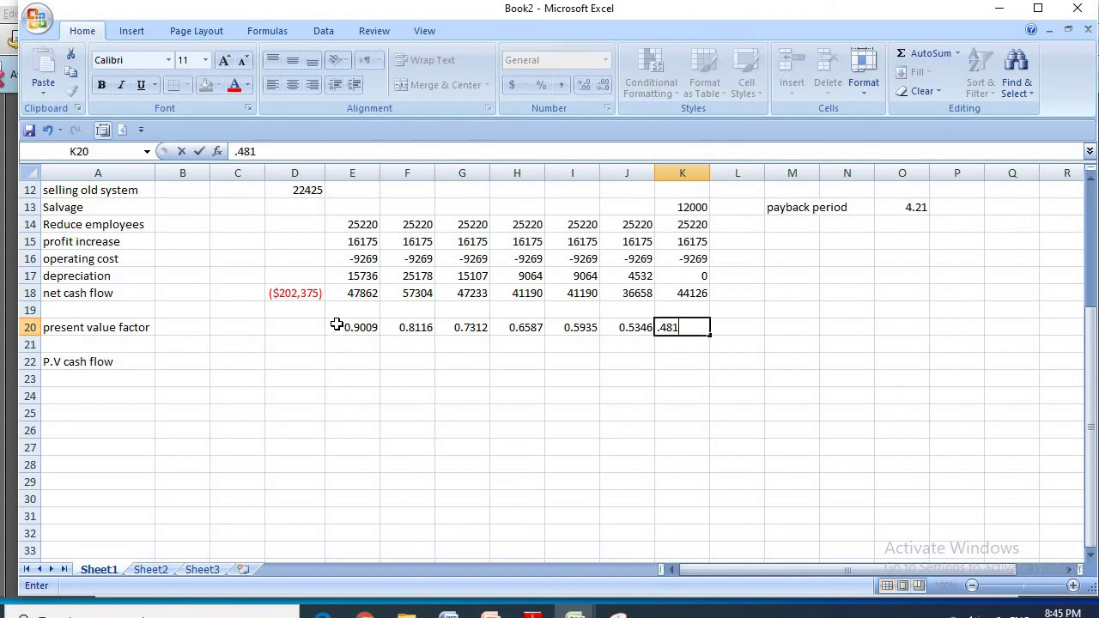
{"action": "key", "text": "Return"}
{"action": "key", "text": "Left"}
{"action": "key", "text": "Left"}
{"action": "key", "text": "Left"}
{"action": "key", "text": "Left"}
{"action": "key", "text": "Left"}
{"action": "key", "text": "Left"}
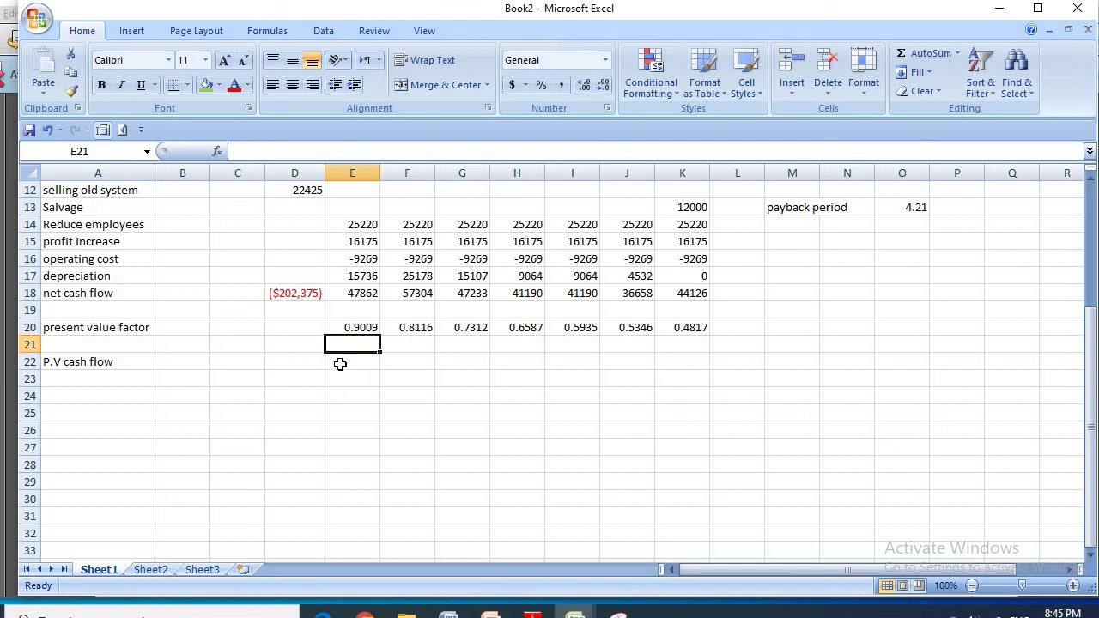
{"action": "left_click", "coordinate": [341, 364]}
{"action": "type", "text": "="}
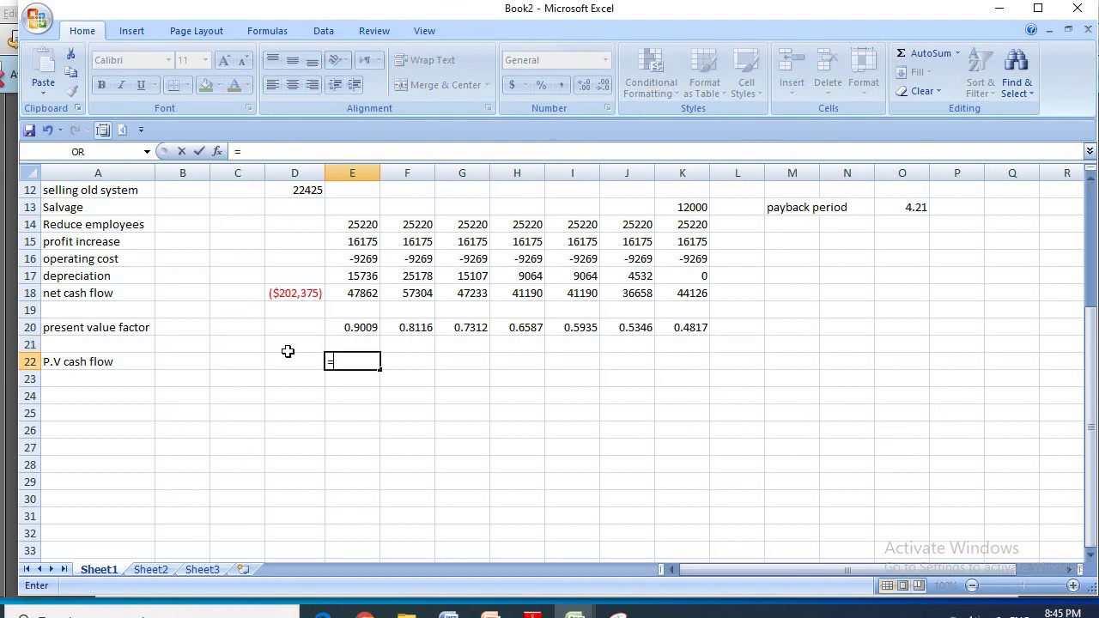
{"action": "left_click", "coordinate": [287, 328]}
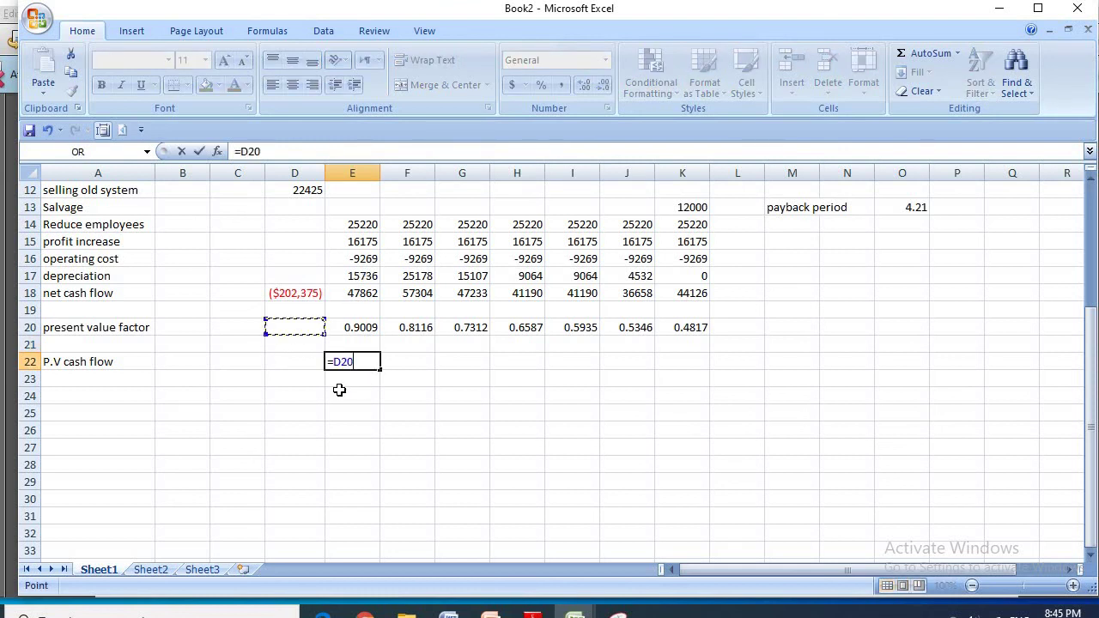
{"action": "left_click", "coordinate": [356, 362]}
{"action": "left_click", "coordinate": [369, 396]}
Step: Enter 1 as the year 0 present value factor in D20
{"action": "key", "text": "Up"}
{"action": "key", "text": "Up"}
{"action": "key", "text": "Up"}
{"action": "key", "text": "Up"}
{"action": "key", "text": "Left"}
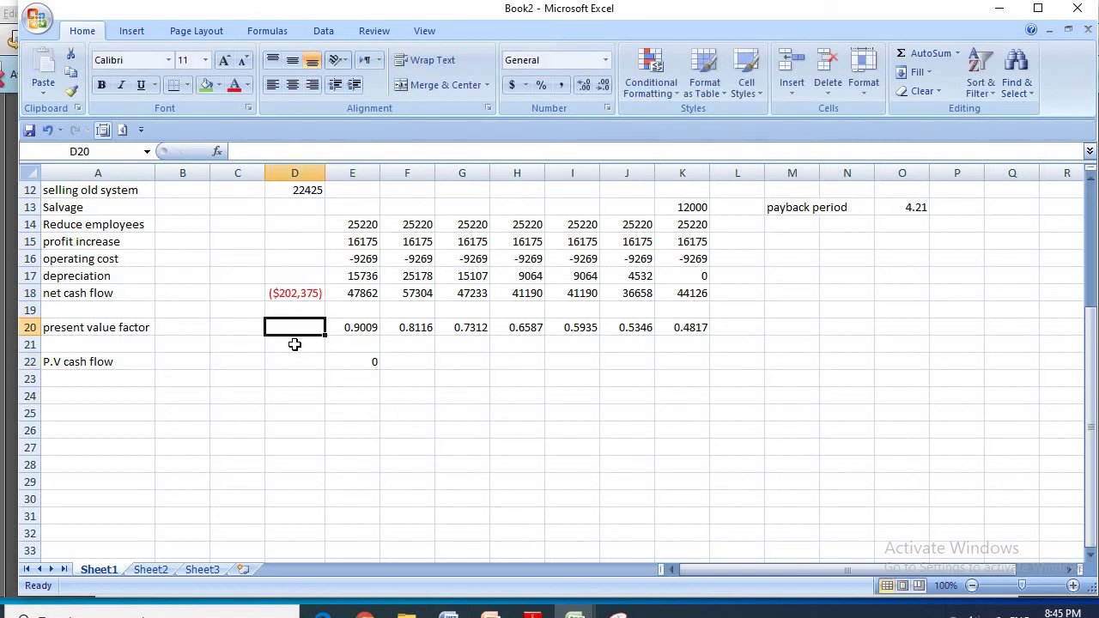
{"action": "type", "text": "1"}
{"action": "scroll", "coordinate": [301, 290], "scroll_direction": "up", "scroll_amount": 2}
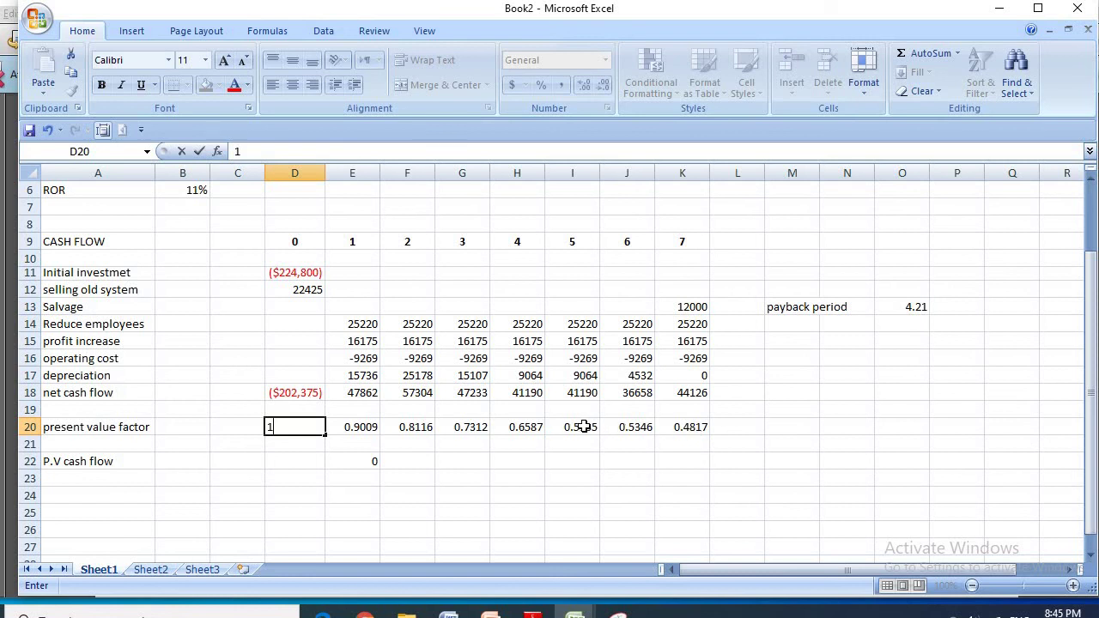
Step: Calculate the year 0 present value cash flow in D22 with =D18*D20
{"action": "left_click", "coordinate": [292, 466]}
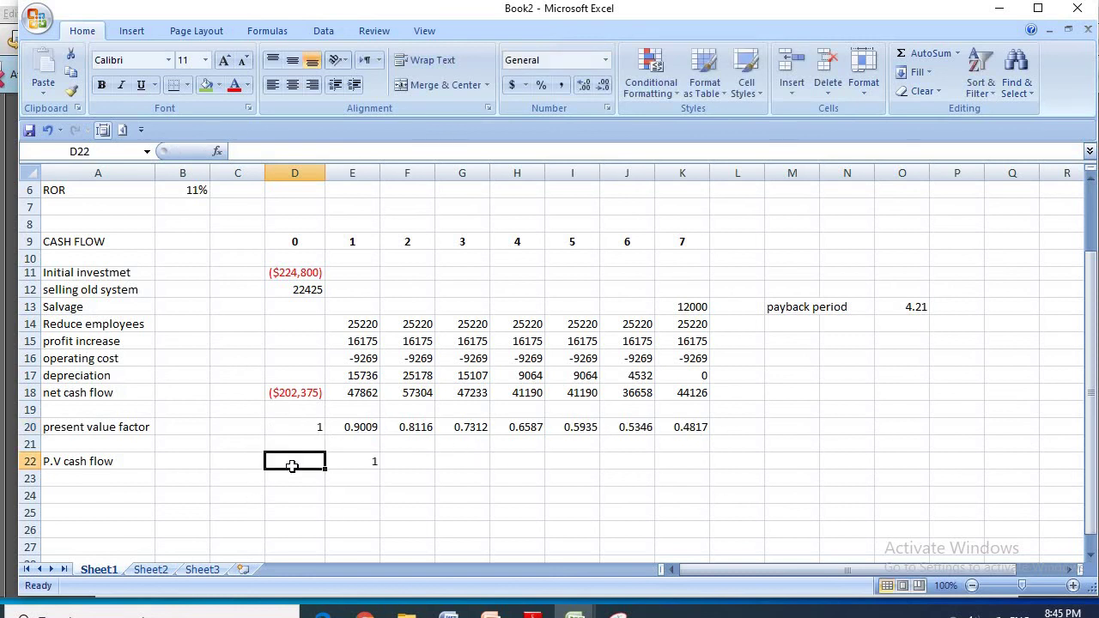
{"action": "type", "text": "="}
{"action": "left_click", "coordinate": [276, 398]}
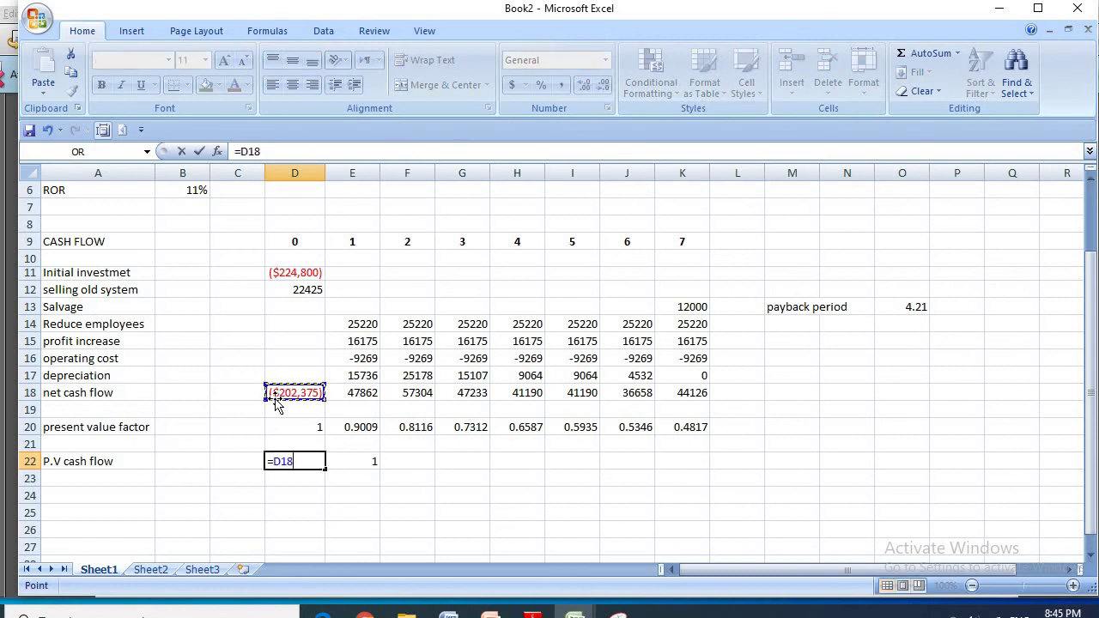
{"action": "type", "text": "*"}
{"action": "left_click", "coordinate": [314, 425]}
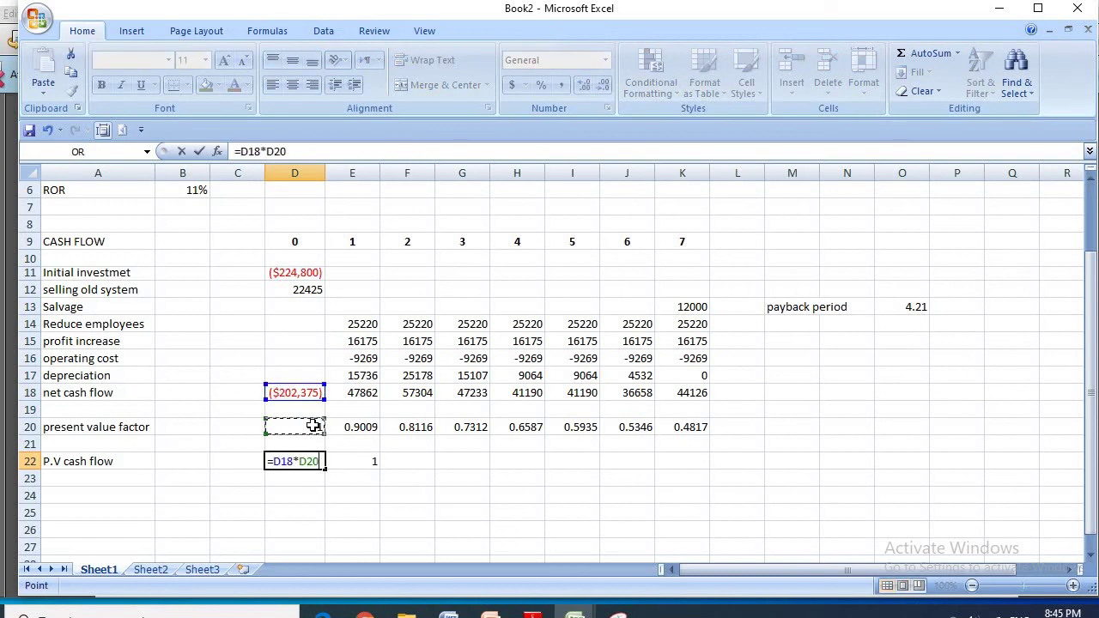
{"action": "key", "text": "Return"}
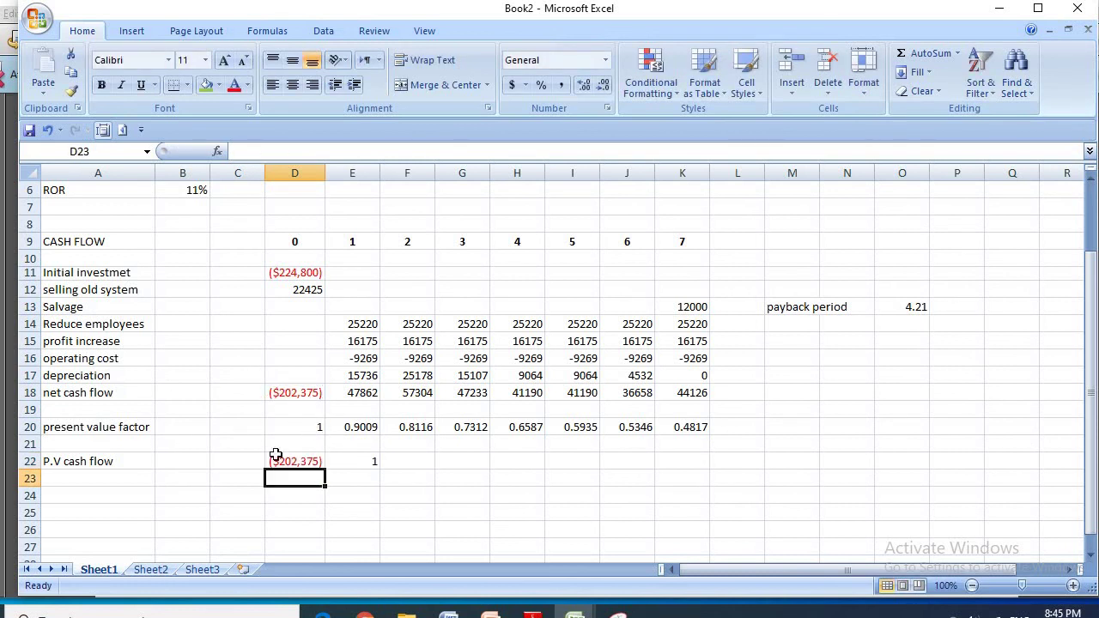
Step: Calculate the year 1 present value cash flow in E22 with =E18*E20 and fill the formula across to K22
{"action": "left_click", "coordinate": [355, 463]}
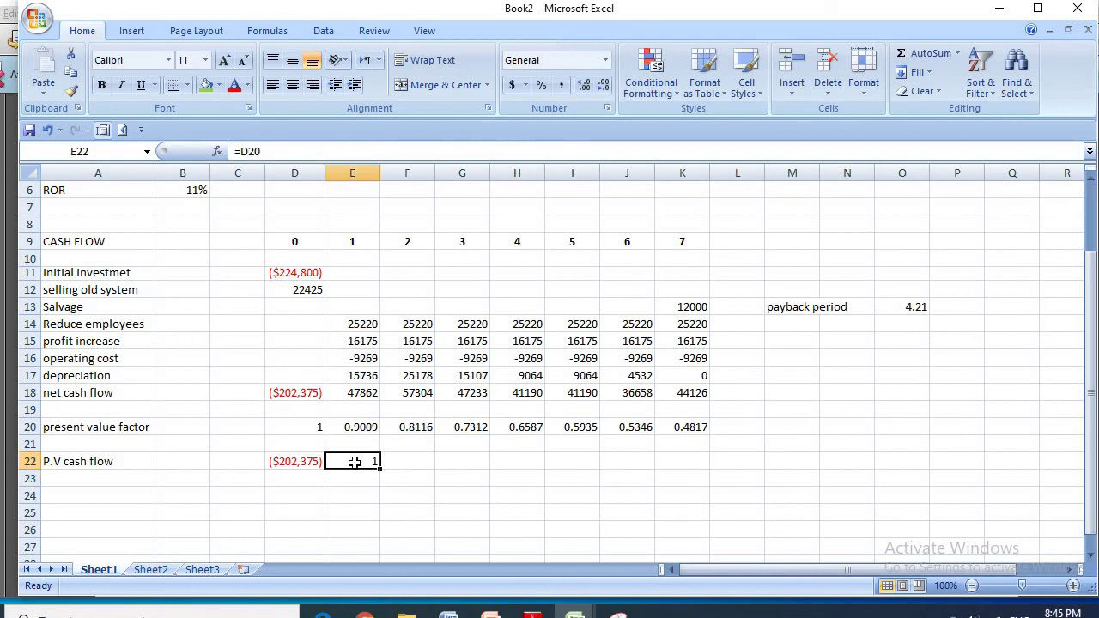
{"action": "type", "text": "="}
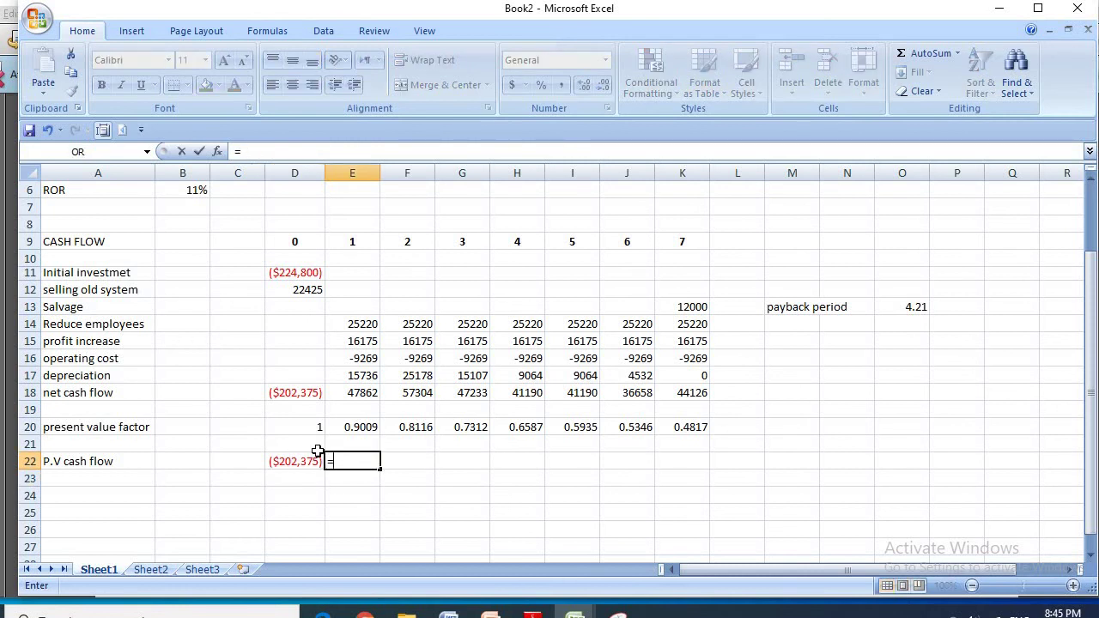
{"action": "left_click", "coordinate": [366, 393]}
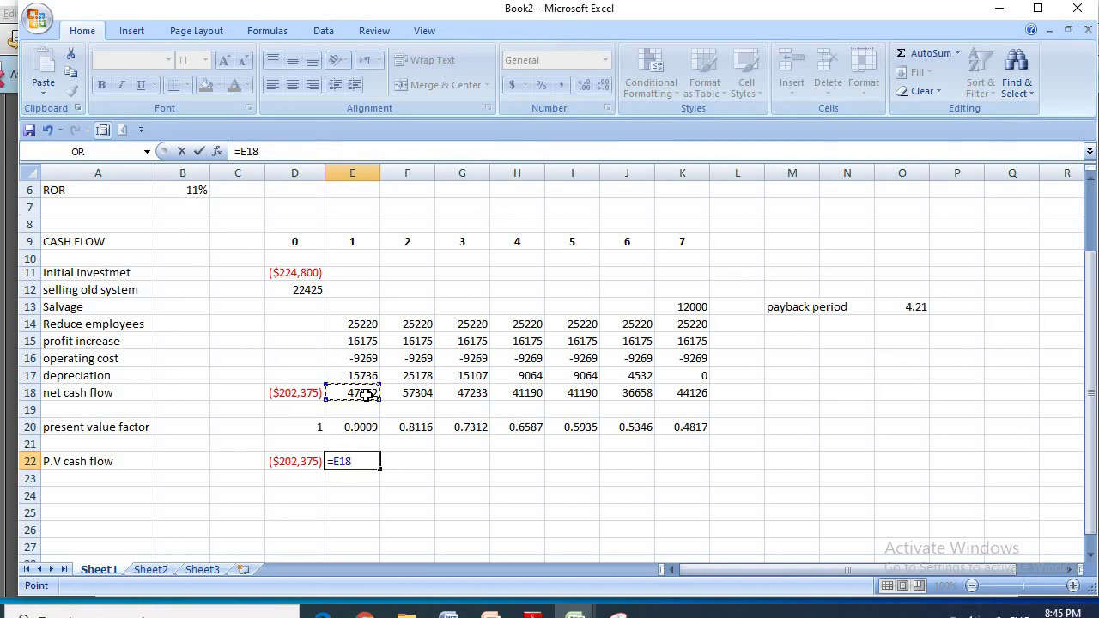
{"action": "type", "text": "*"}
{"action": "left_click", "coordinate": [343, 428]}
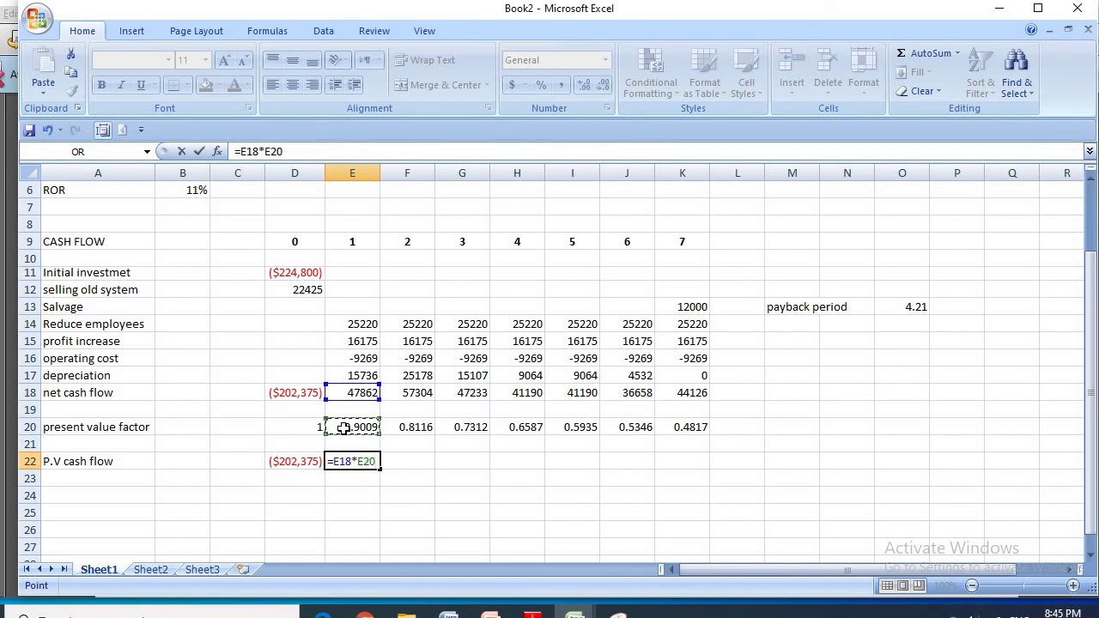
{"action": "key", "text": "Return"}
{"action": "left_click", "coordinate": [375, 464]}
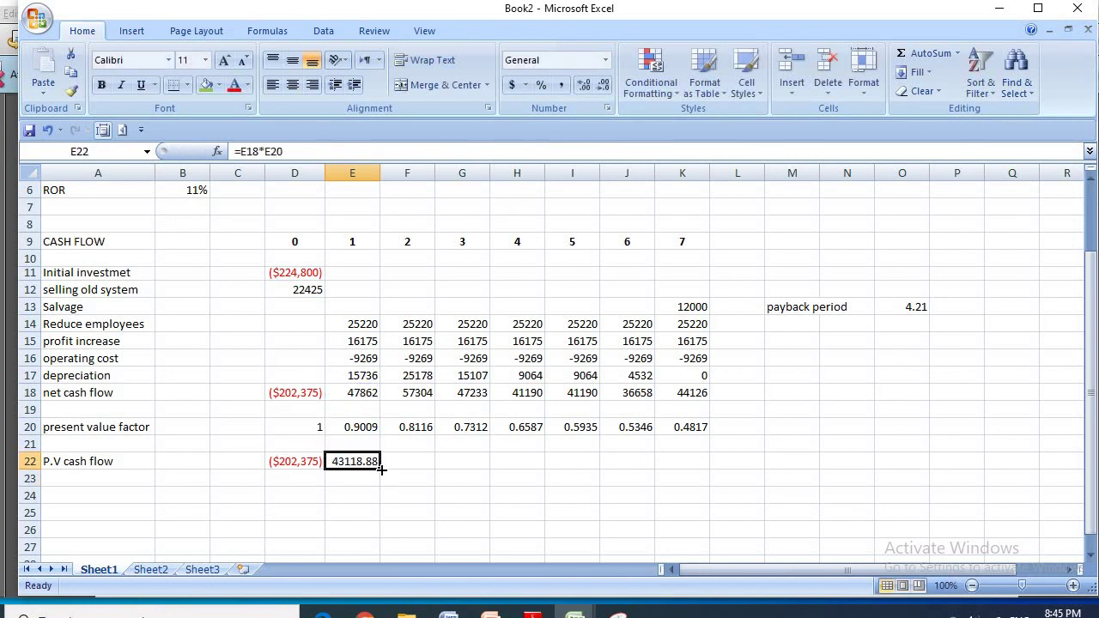
{"action": "left_click_drag", "start_coordinate": [379, 469], "coordinate": [712, 481]}
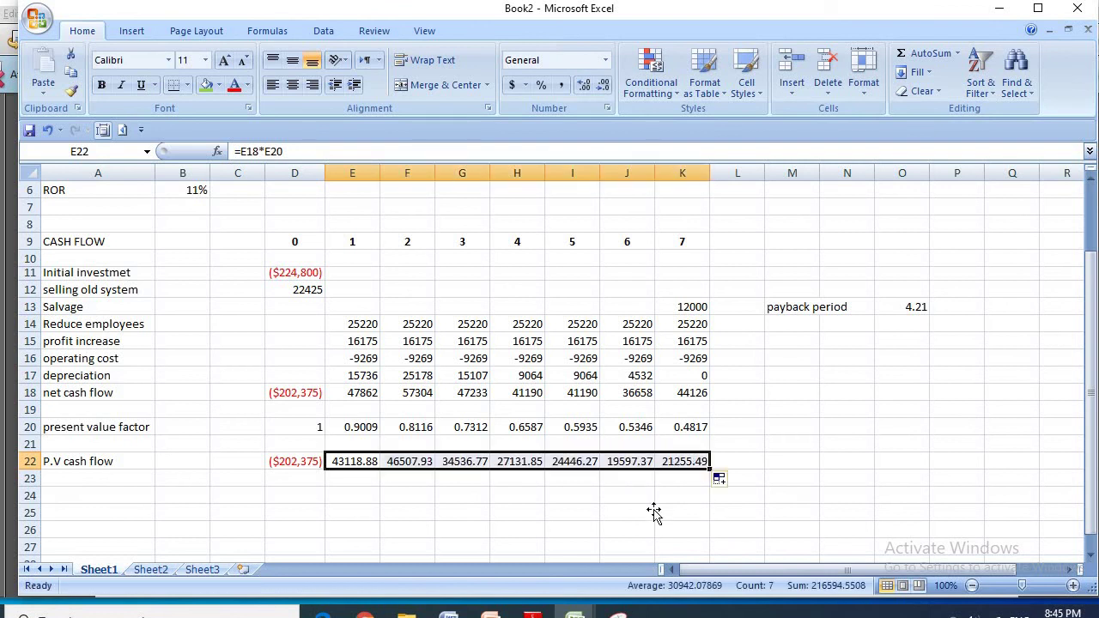
{"action": "left_click", "coordinate": [657, 511]}
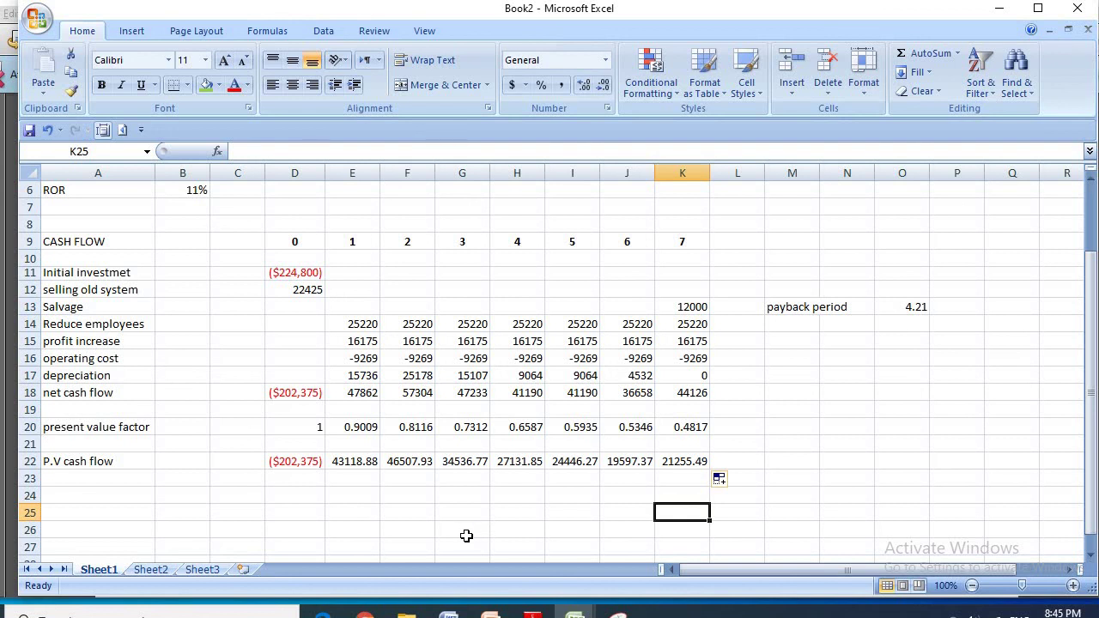
Step: Label cell E25 below the present value cash flows as npv
{"action": "left_click", "coordinate": [297, 509]}
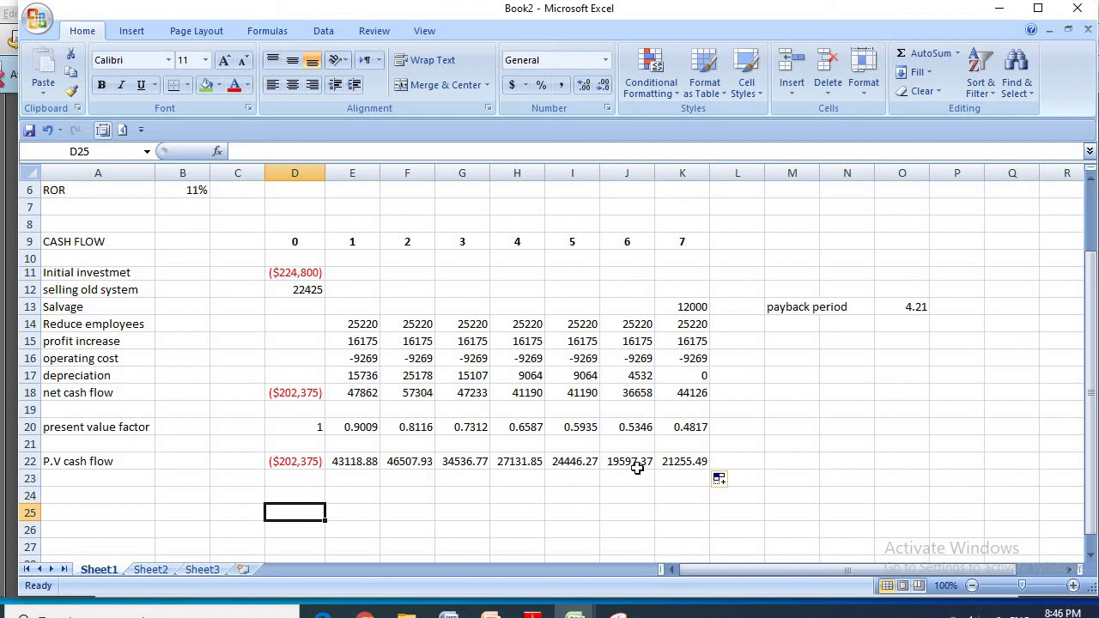
{"action": "left_click_drag", "start_coordinate": [341, 462], "coordinate": [691, 461]}
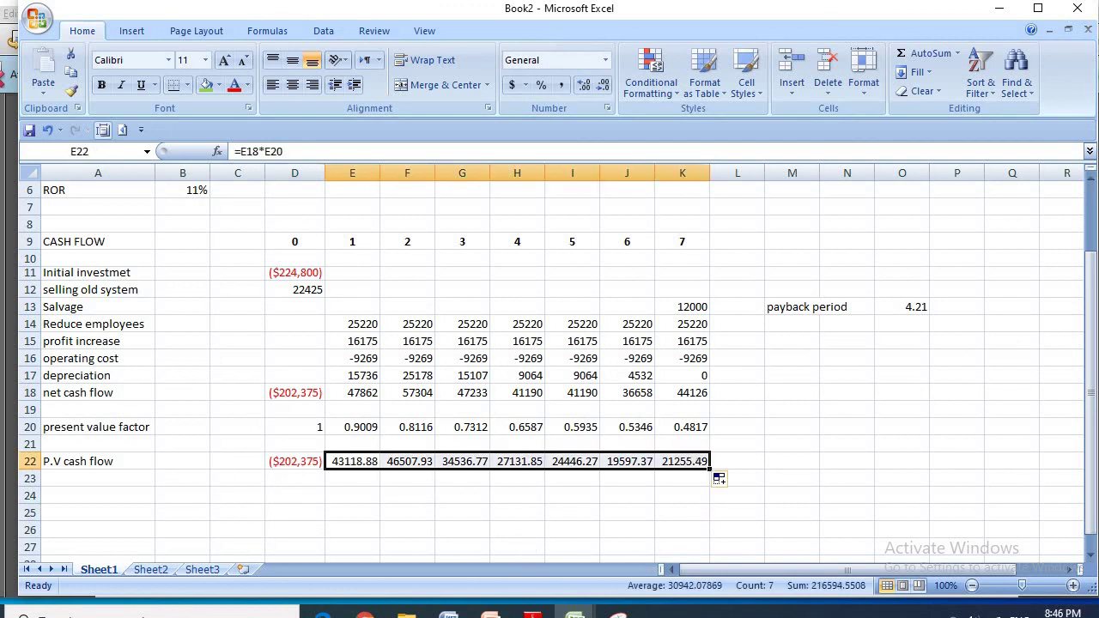
{"action": "left_click", "coordinate": [344, 515]}
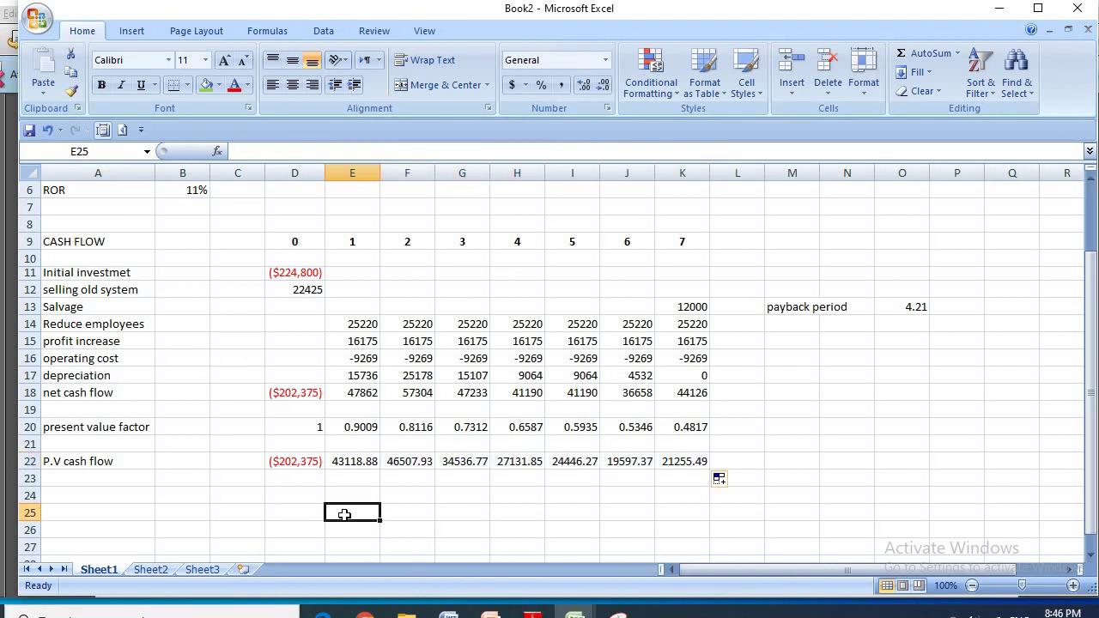
{"action": "type", "text": "npv"}
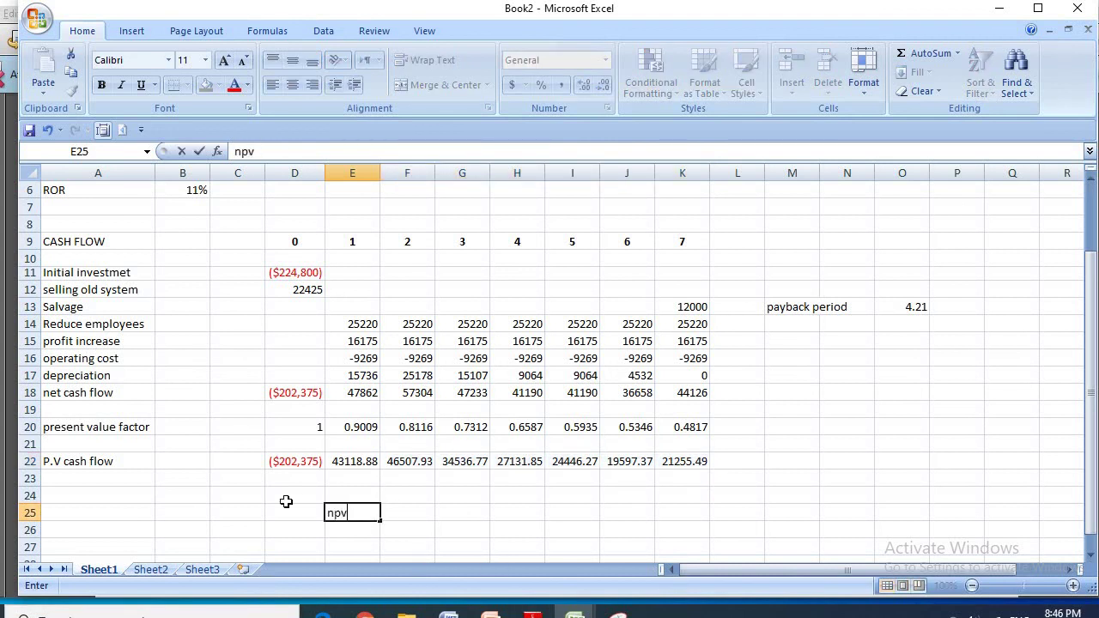
{"action": "left_click", "coordinate": [286, 501]}
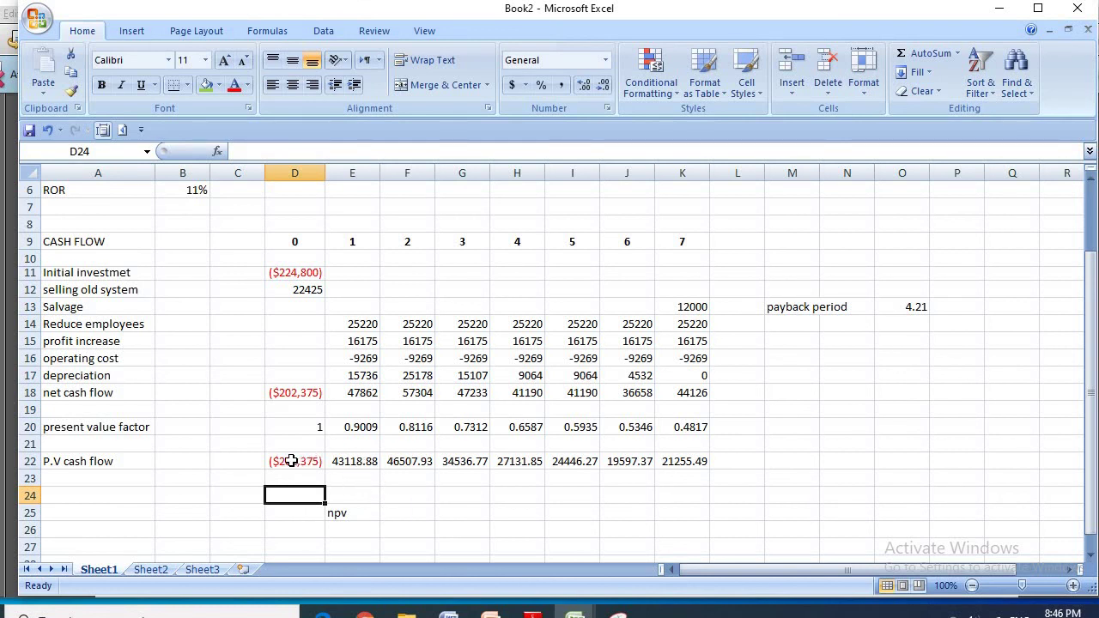
Step: Check the sum of the present value cash flows in D22:K22 and enter 14220 as the net present value in F25
{"action": "left_click_drag", "start_coordinate": [295, 461], "coordinate": [682, 461]}
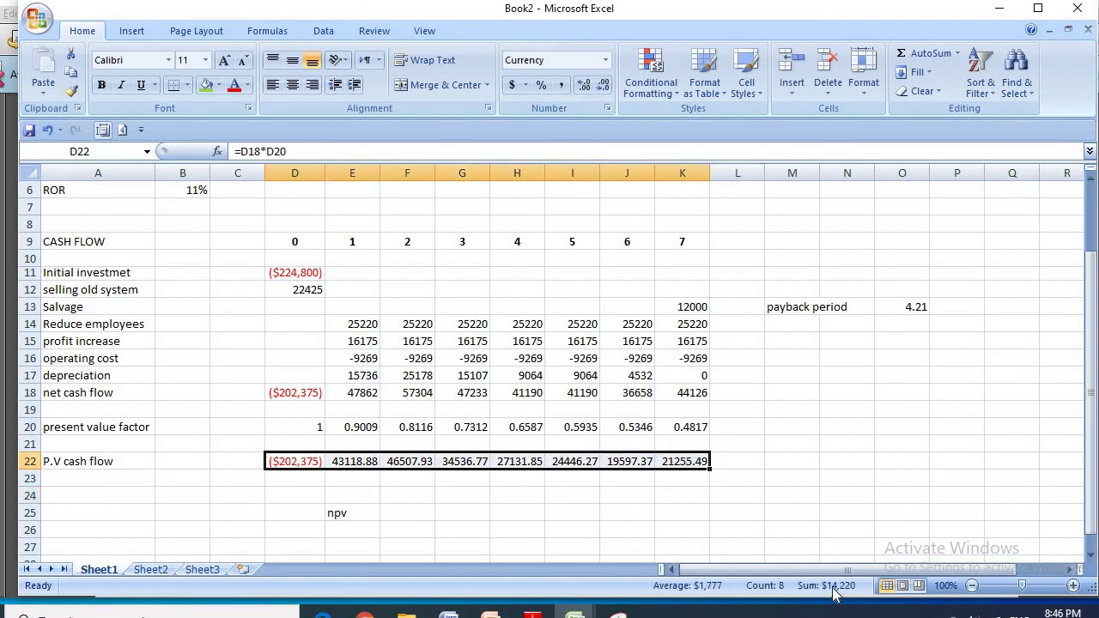
{"action": "left_click", "coordinate": [417, 513]}
{"action": "type", "text": "14220"}
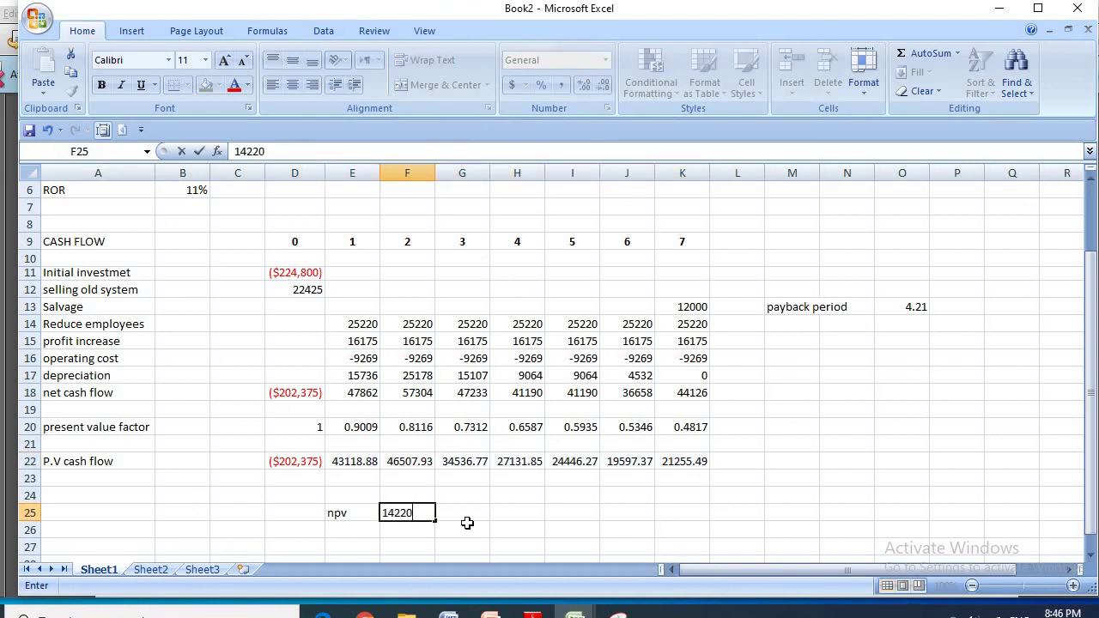
{"action": "key", "text": "Tab"}
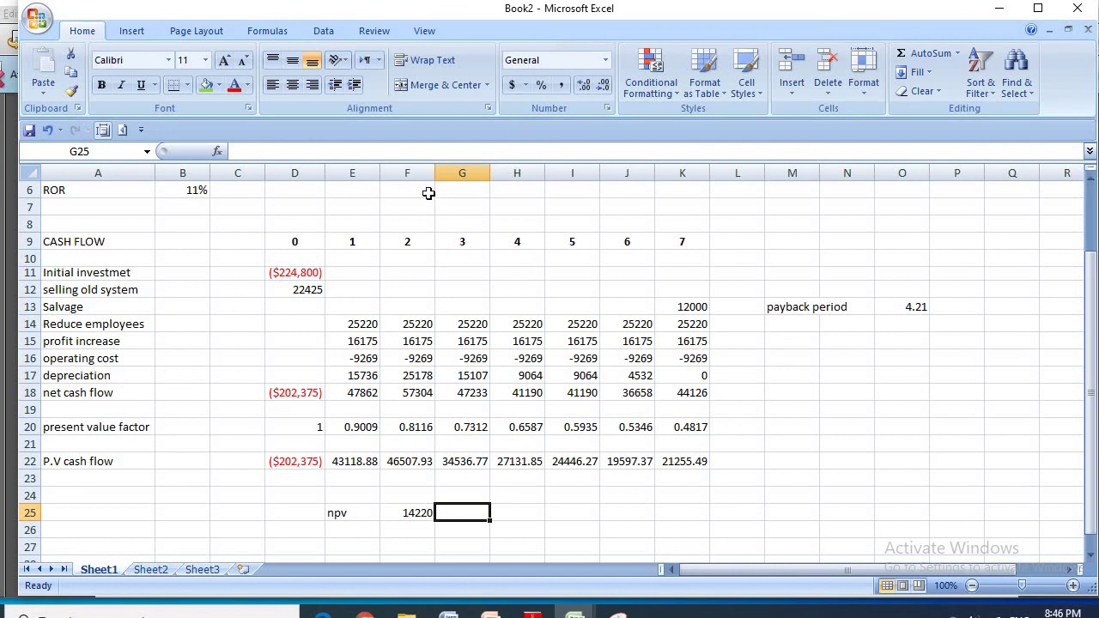
Step: Review the purchase option's heading, cash flow table, payback period in row 13 and npv in row 25
{"action": "scroll", "coordinate": [429, 194], "scroll_direction": "up", "scroll_amount": 2}
{"action": "left_click_drag", "start_coordinate": [407, 190], "coordinate": [517, 190]}
{"action": "scroll", "coordinate": [859, 344], "scroll_direction": "down", "scroll_amount": 2}
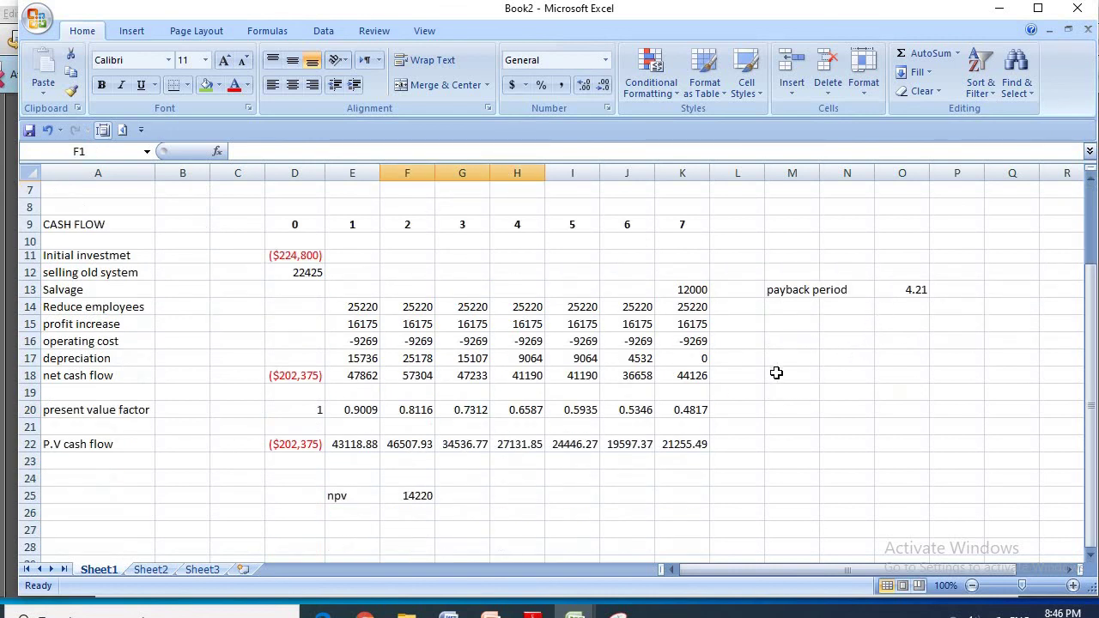
{"action": "scroll", "coordinate": [918, 400], "scroll_direction": "up", "scroll_amount": 2}
{"action": "left_click_drag", "start_coordinate": [736, 357], "coordinate": [909, 409]}
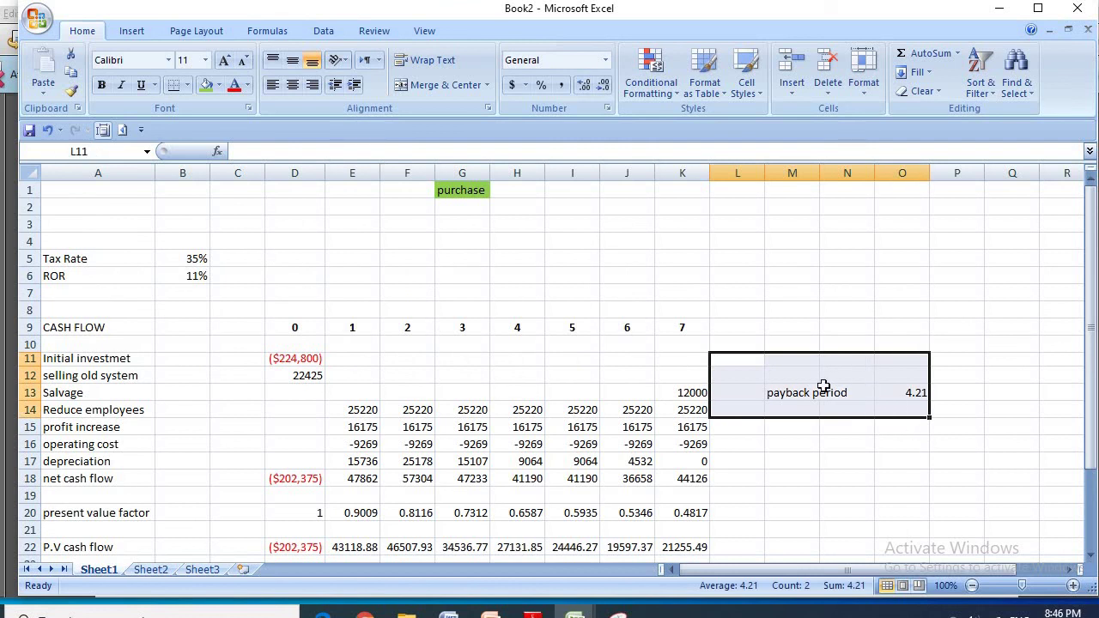
{"action": "left_click", "coordinate": [698, 292]}
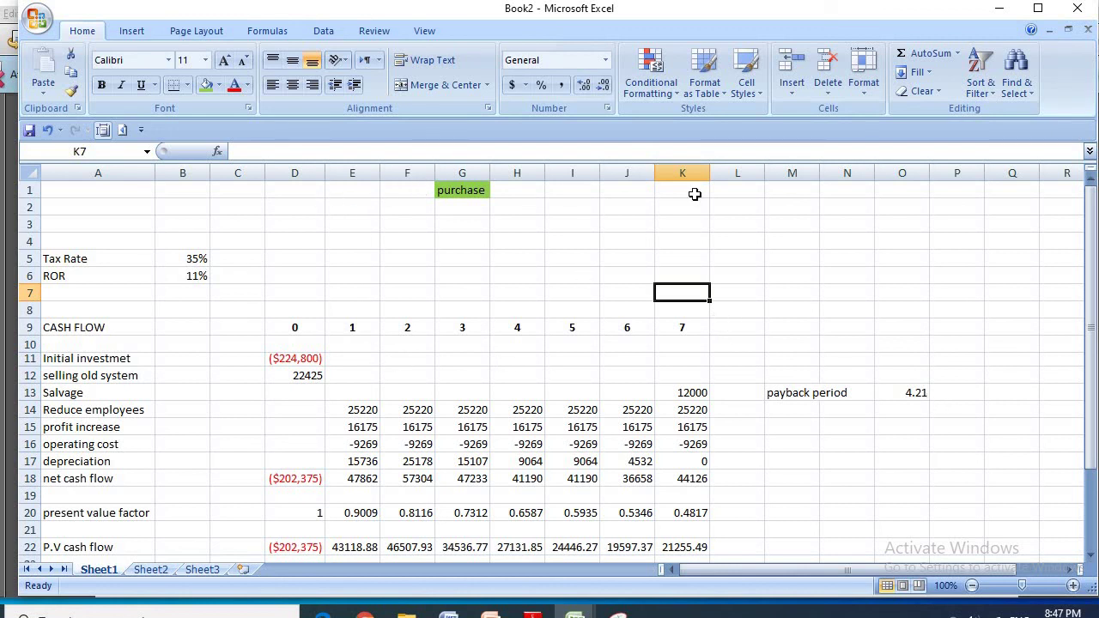
{"action": "left_click_drag", "start_coordinate": [406, 190], "coordinate": [696, 195]}
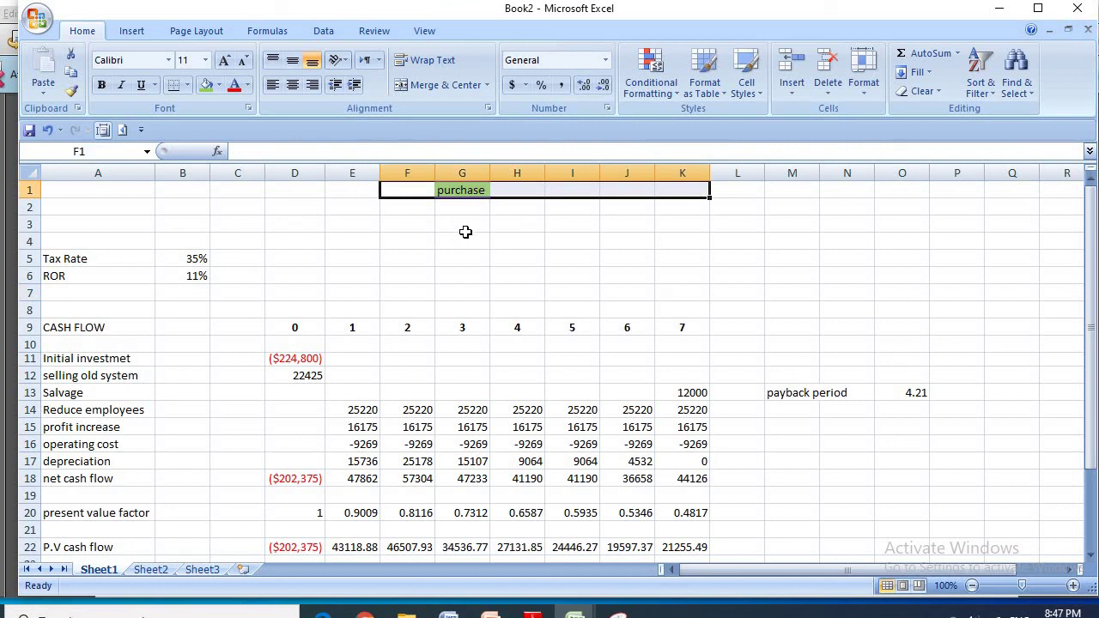
{"action": "scroll", "coordinate": [609, 312], "scroll_direction": "down", "scroll_amount": 3}
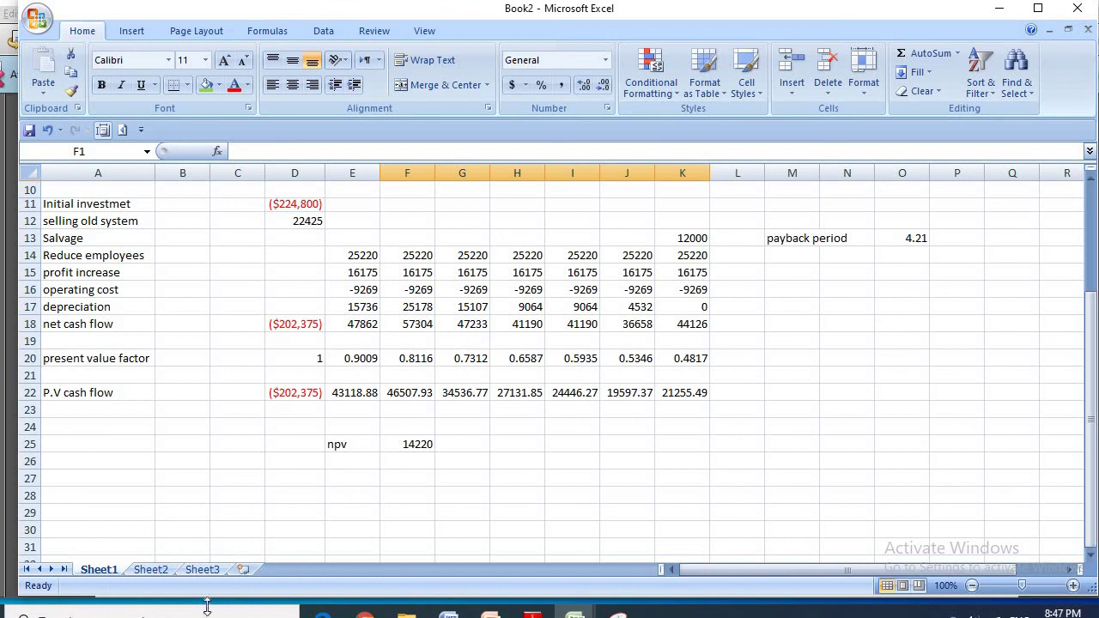
{"action": "mouse_move", "coordinate": [490, 613]}
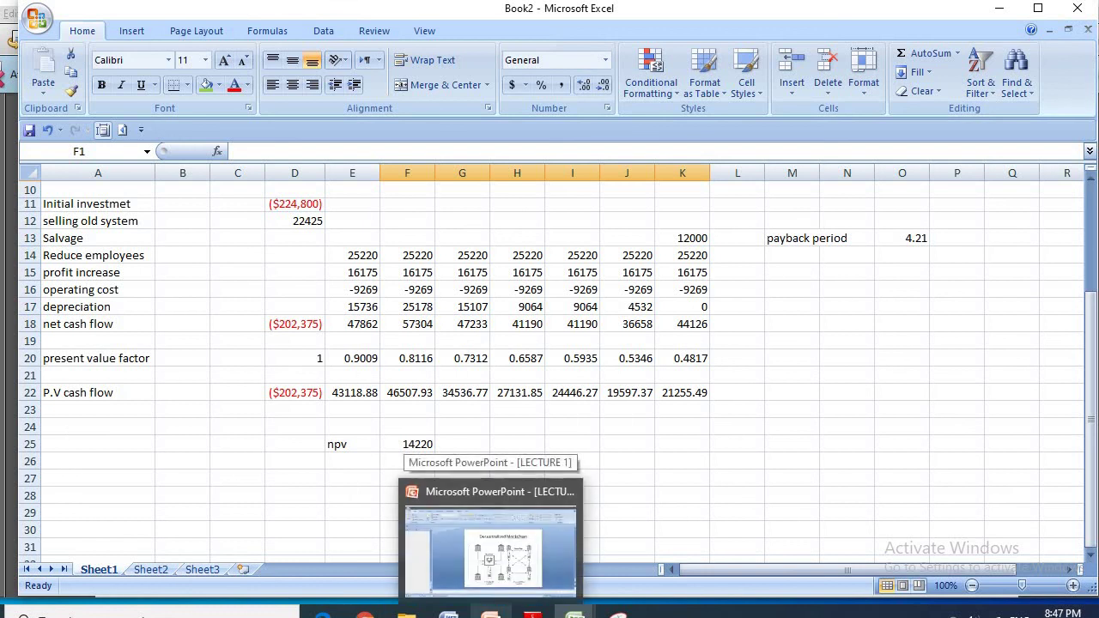